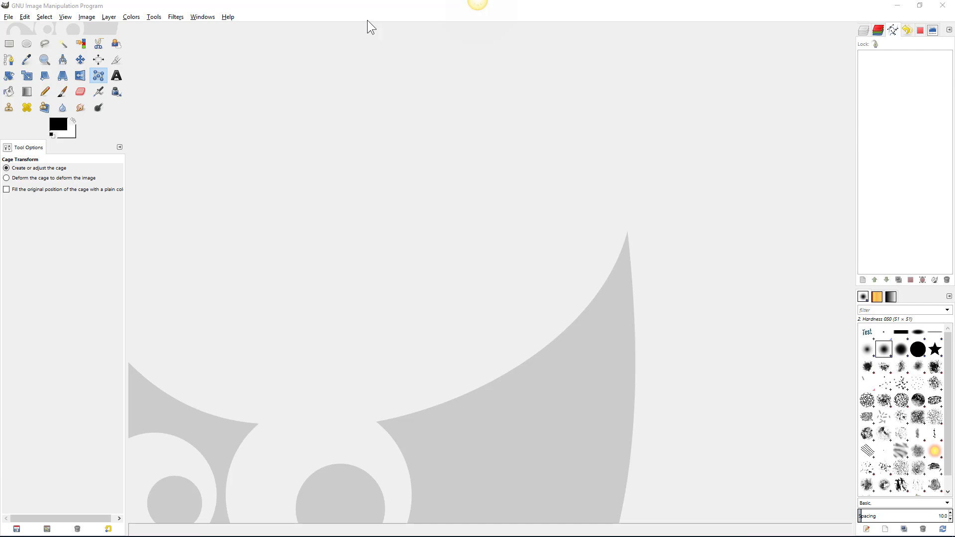
- Start a new portrait image sized 18 × 24 inches
click(8, 17)
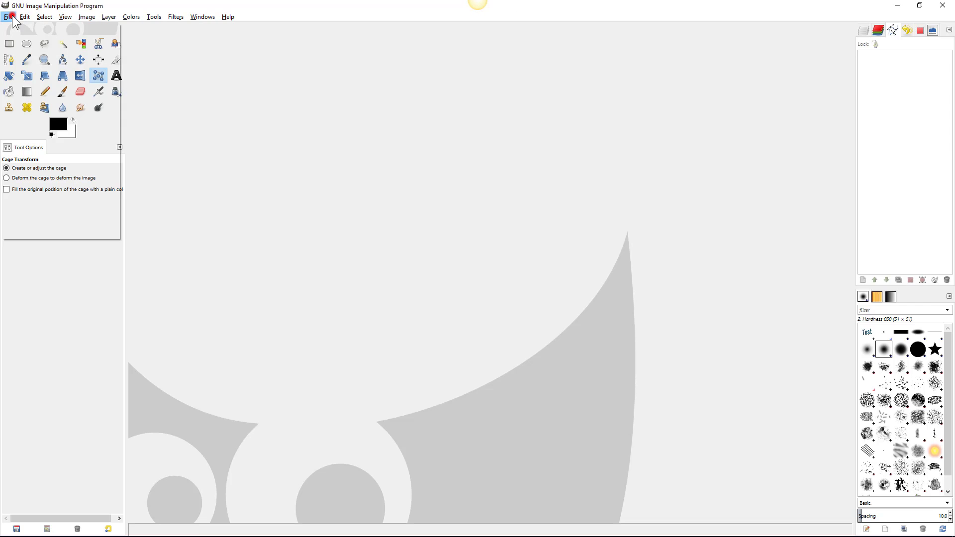
click(15, 28)
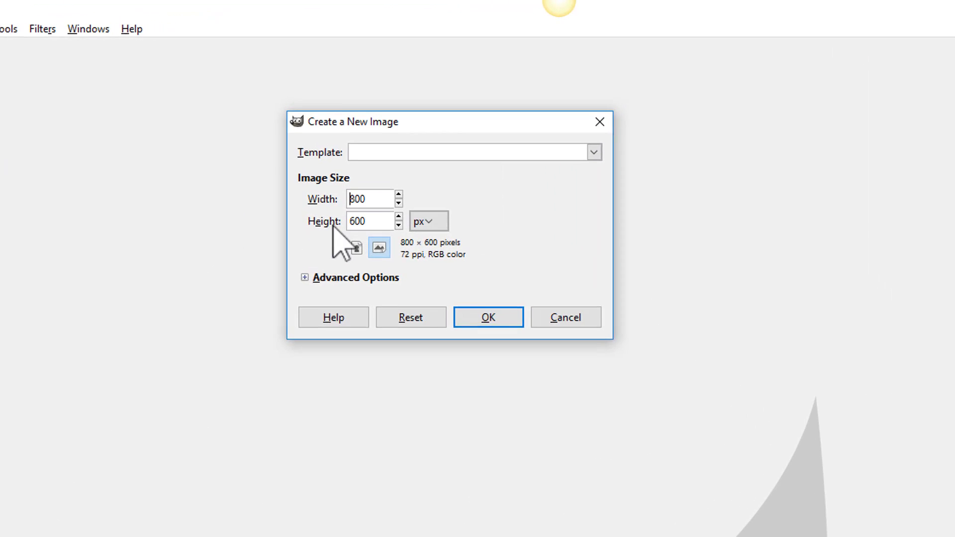
click(436, 221)
click(436, 248)
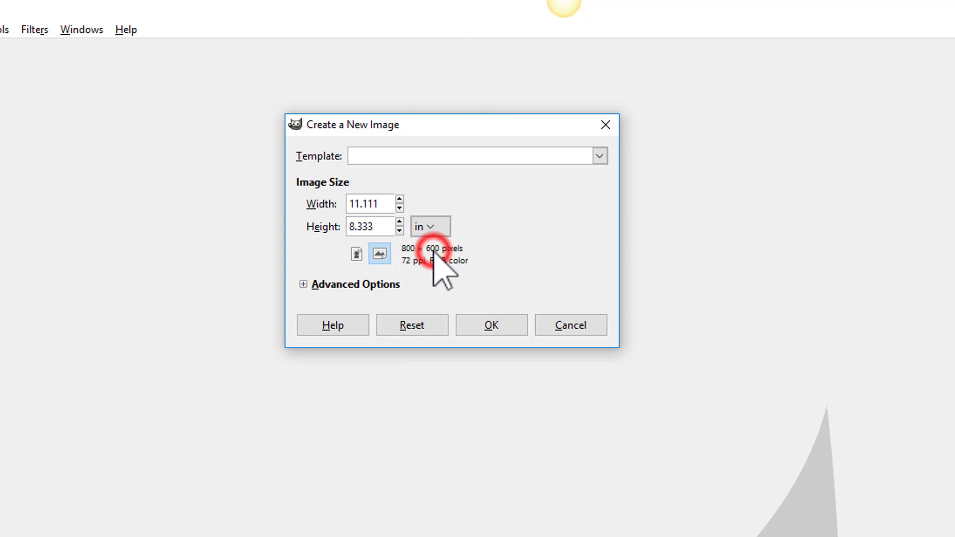
double_click(382, 204)
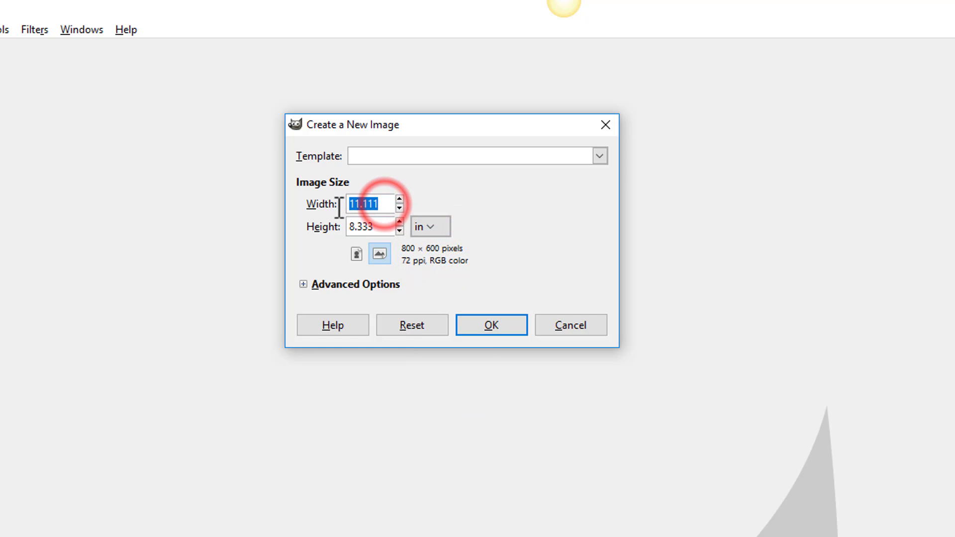
text(18)
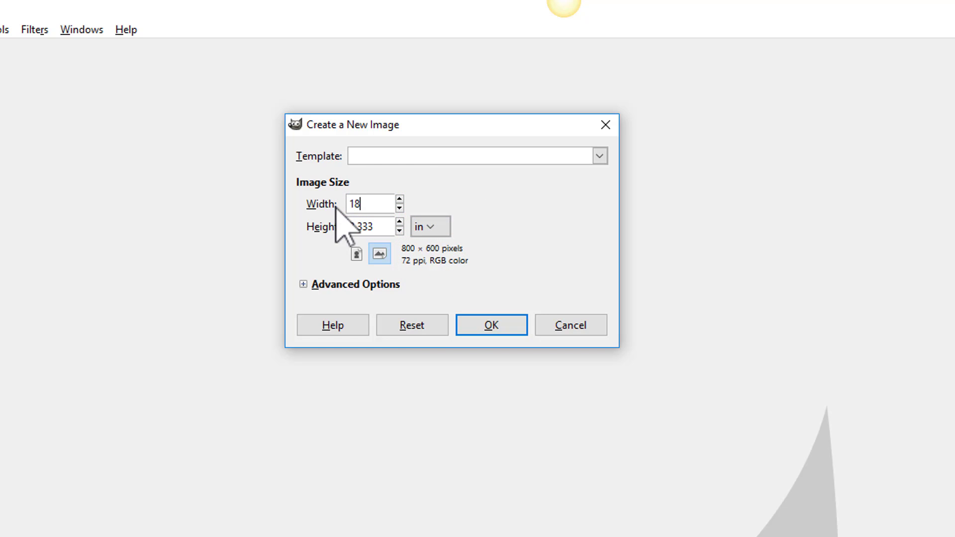
key(Tab)
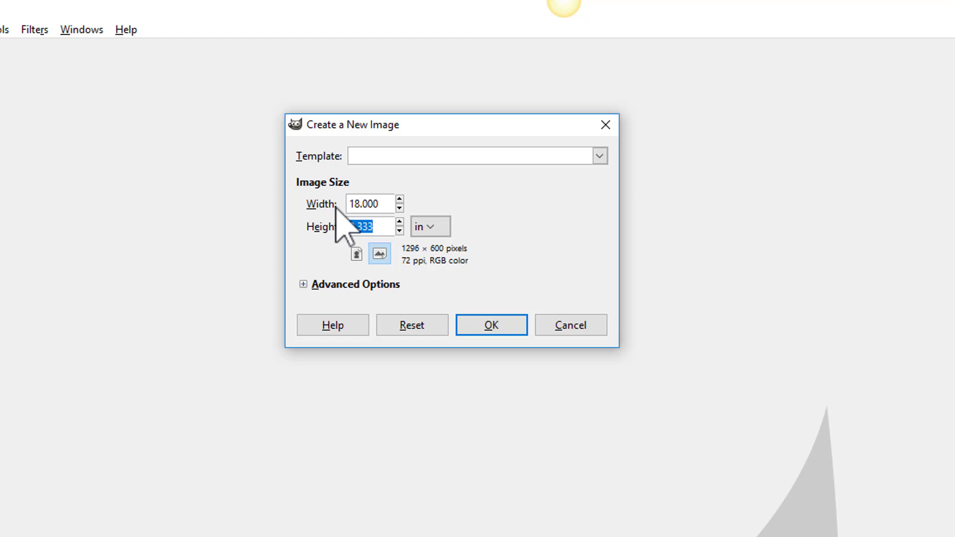
key(BackSpace)
text(4)
click(356, 255)
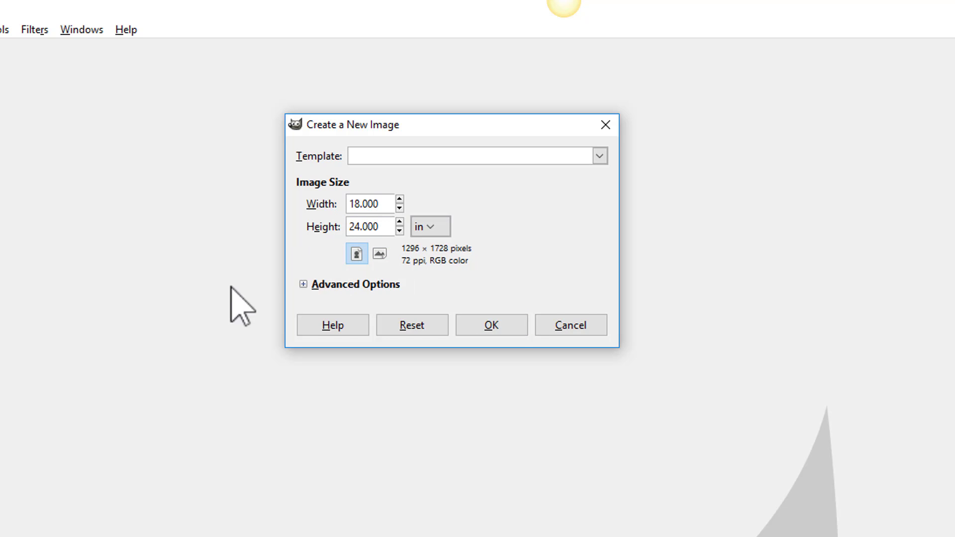
- Set 240 ppi resolution and white fill, then confirm, triggering the 231.9 MB size warning
click(303, 284)
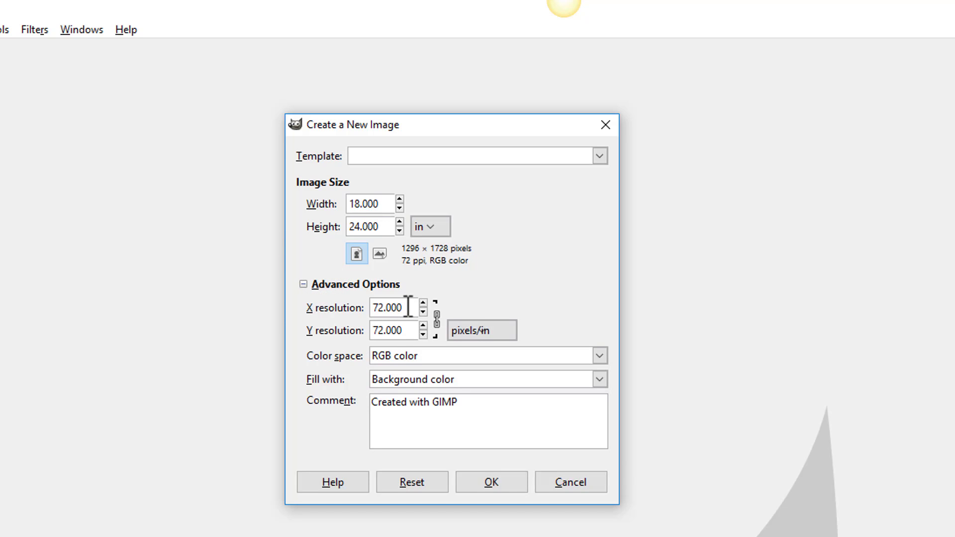
drag(405, 307, 348, 307)
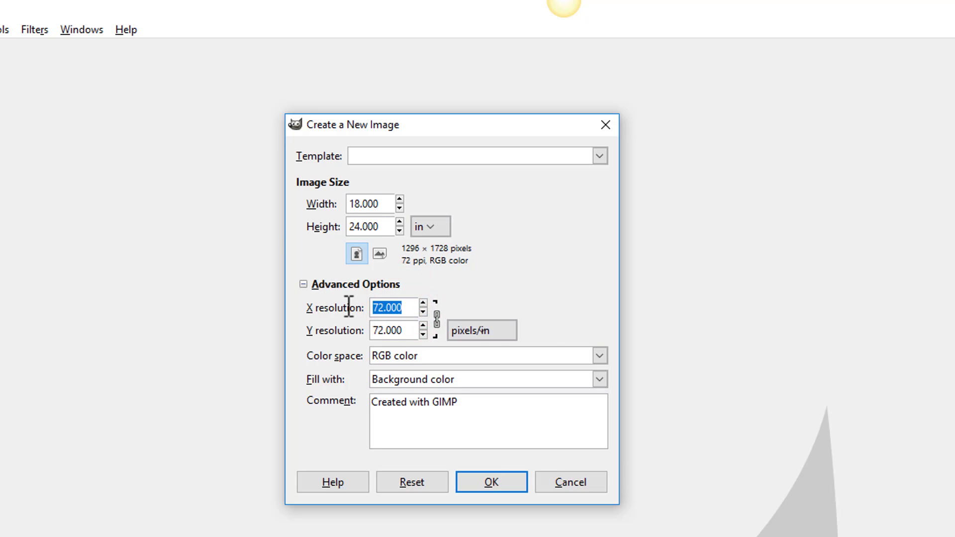
text(240)
key(Tab)
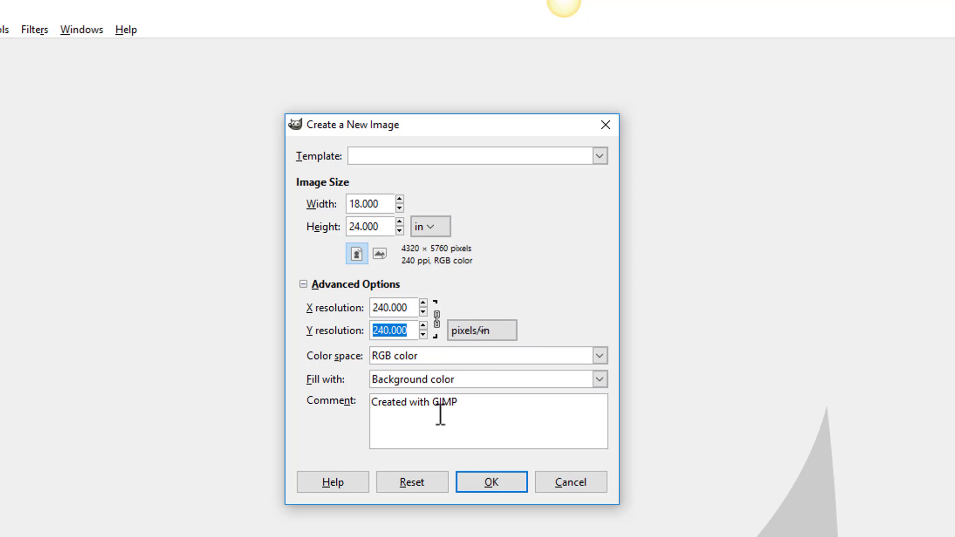
click(424, 379)
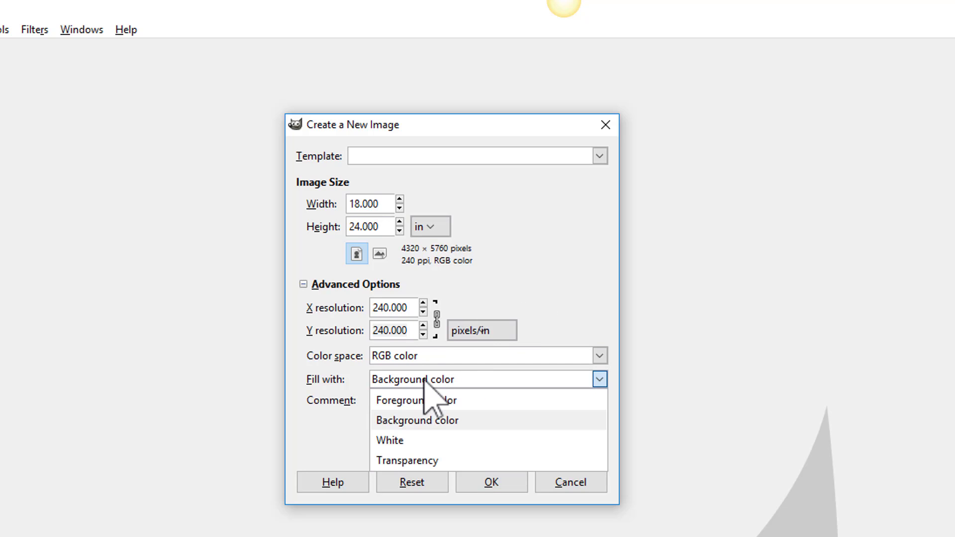
click(418, 442)
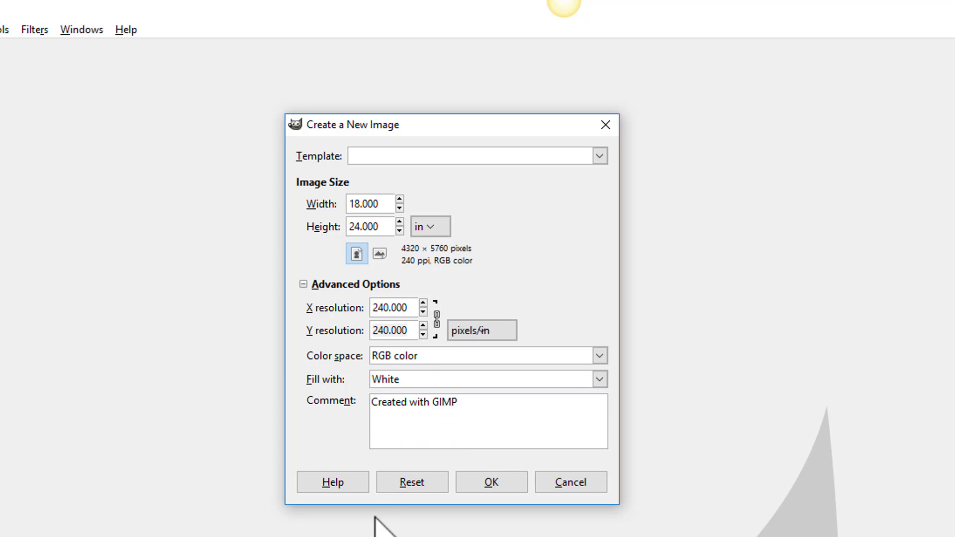
click(491, 481)
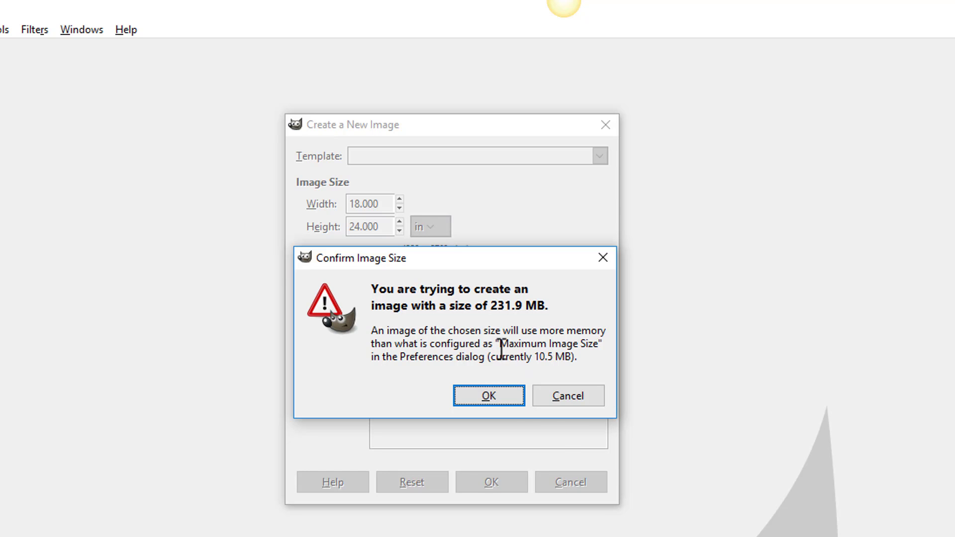
- Dismiss the size warning and open Preferences at the Environment memory settings
click(560, 398)
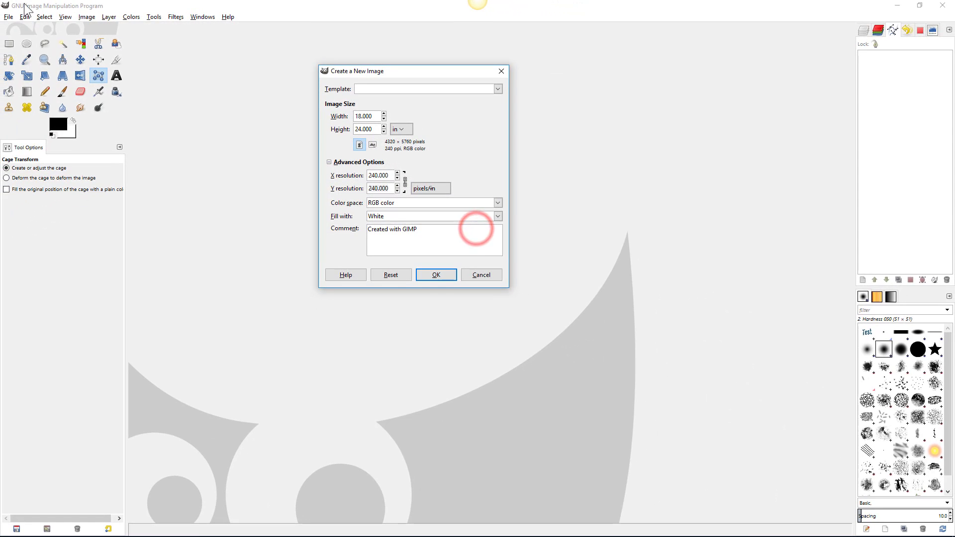
click(25, 17)
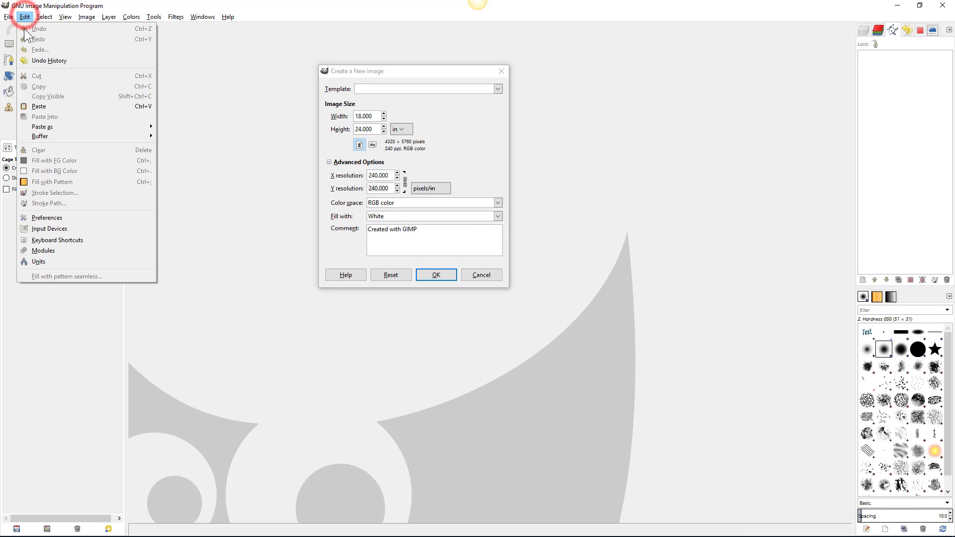
click(41, 217)
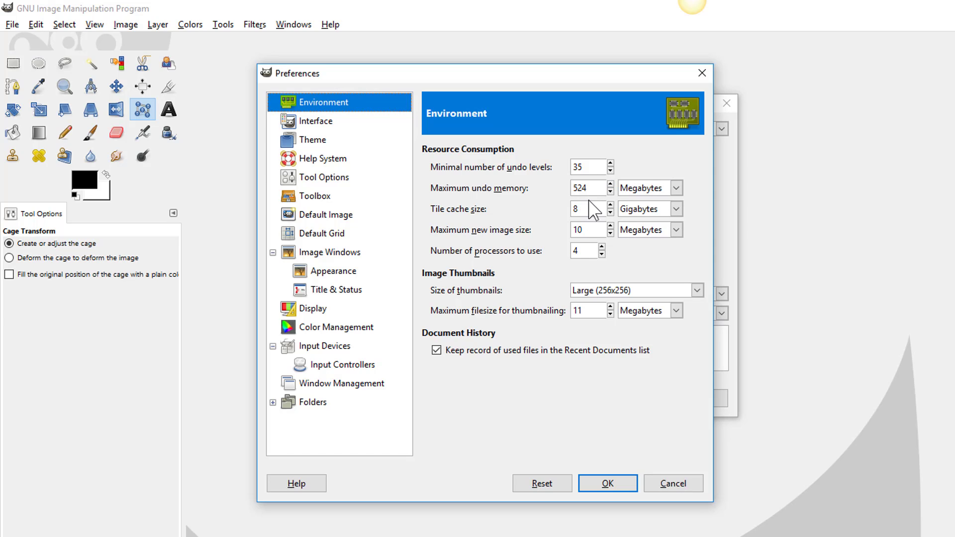
mouse_move(591, 206)
double_click(582, 209)
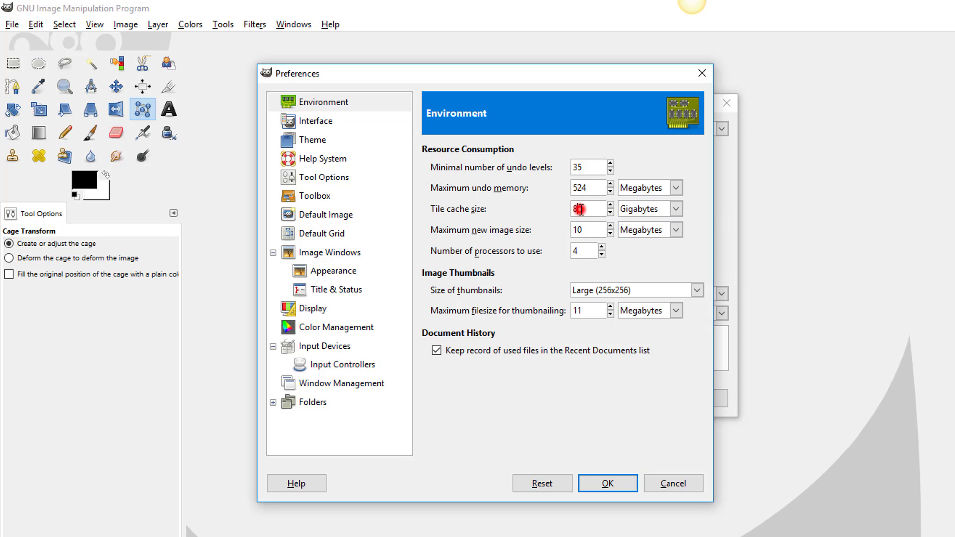
click(539, 209)
- Set Maximum new image size to 2 Gigabytes and save the preferences
double_click(582, 228)
text(2)
click(676, 230)
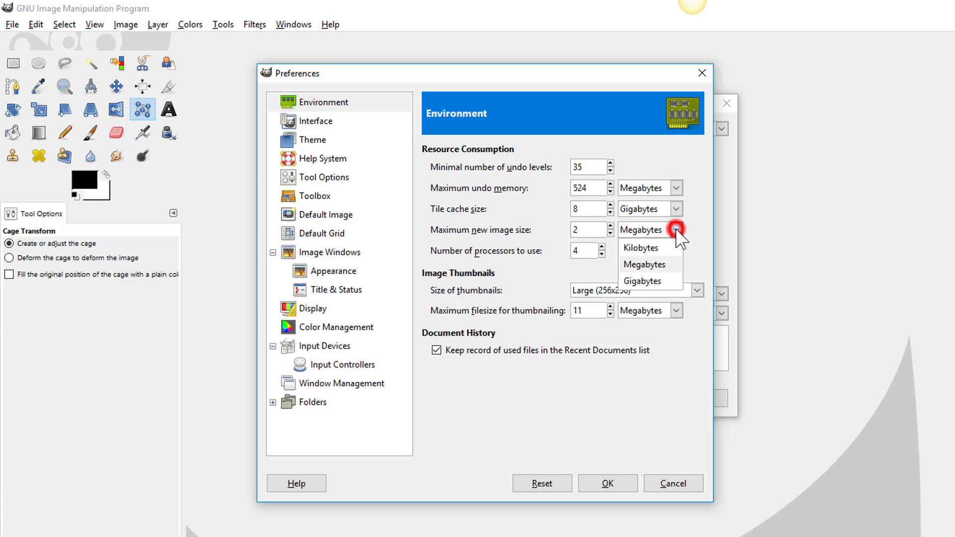
click(662, 280)
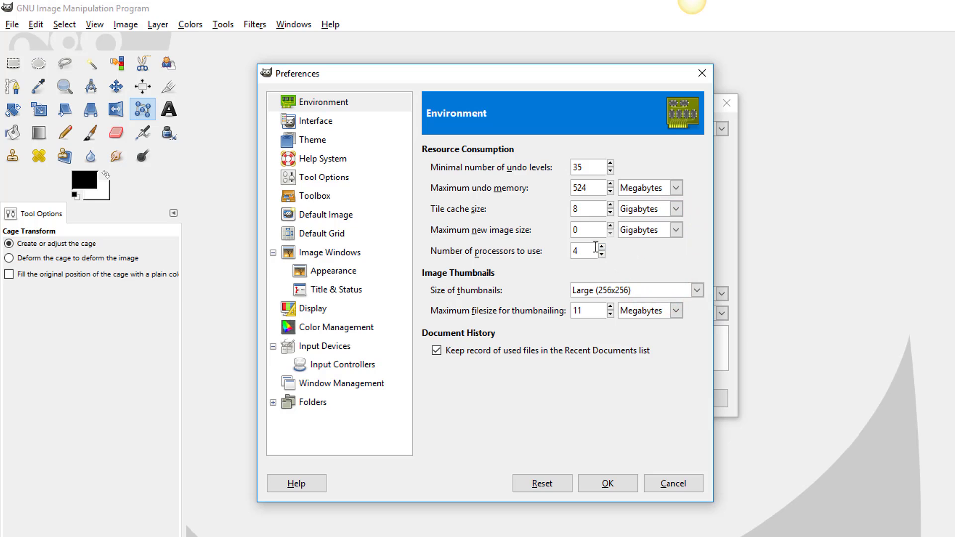
click(576, 232)
drag(576, 231, 565, 239)
text(2)
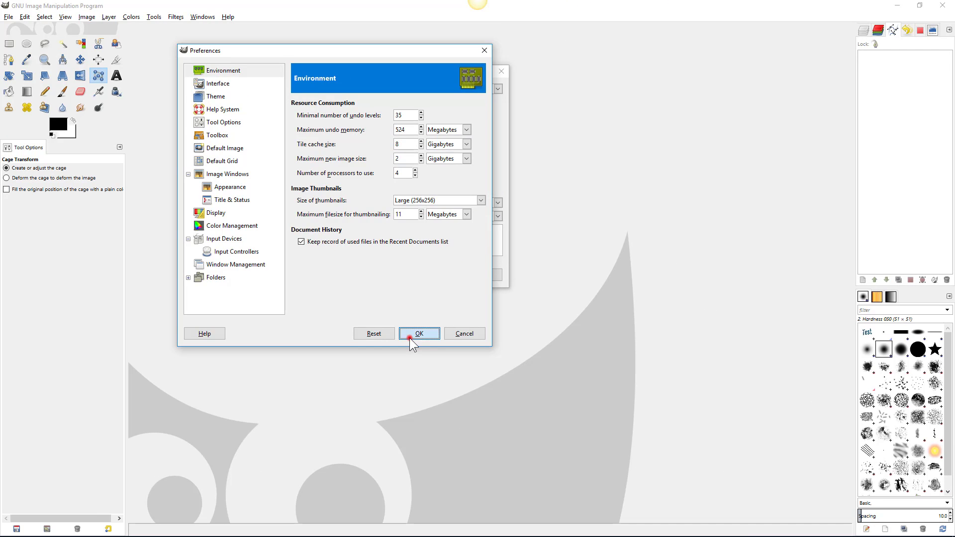
click(444, 363)
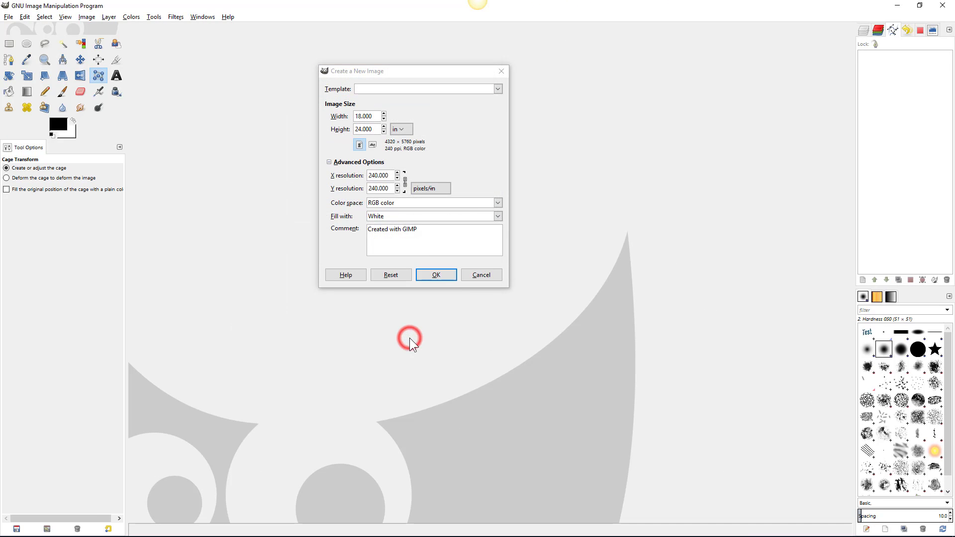
- Confirm creation of the blank white 4320 × 5760 px image
click(447, 274)
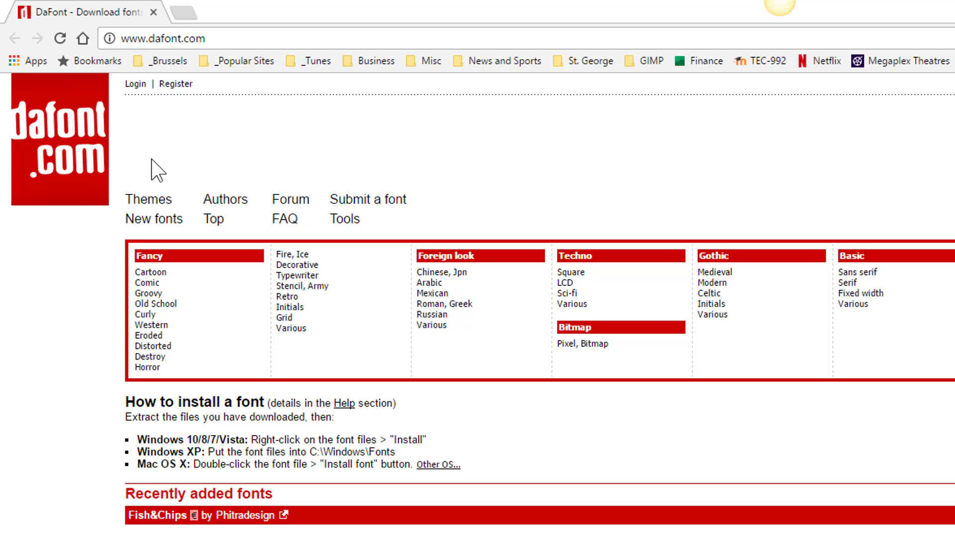
- Download the Adventure font from DaFont's Comic category, saving it as adventure.zip
click(148, 284)
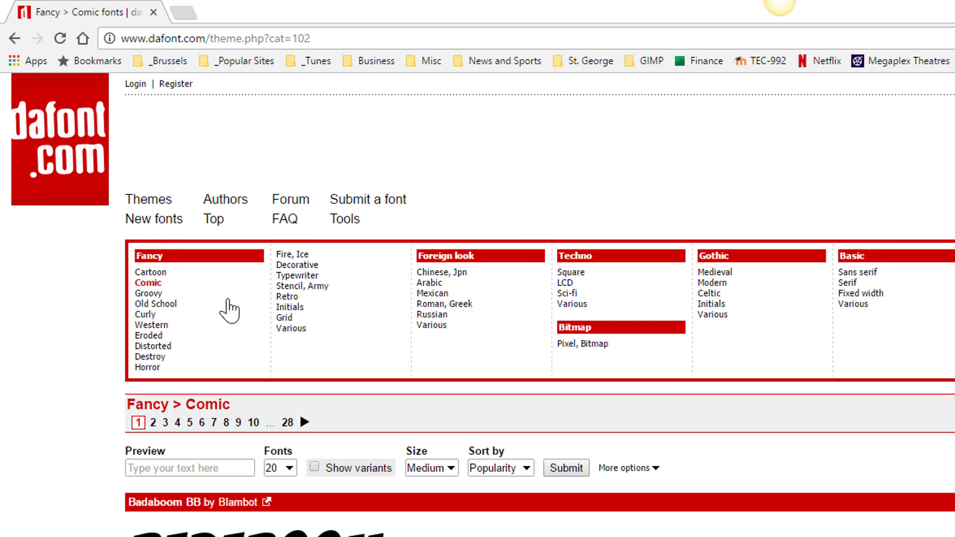
scroll(712, 452, down, 10)
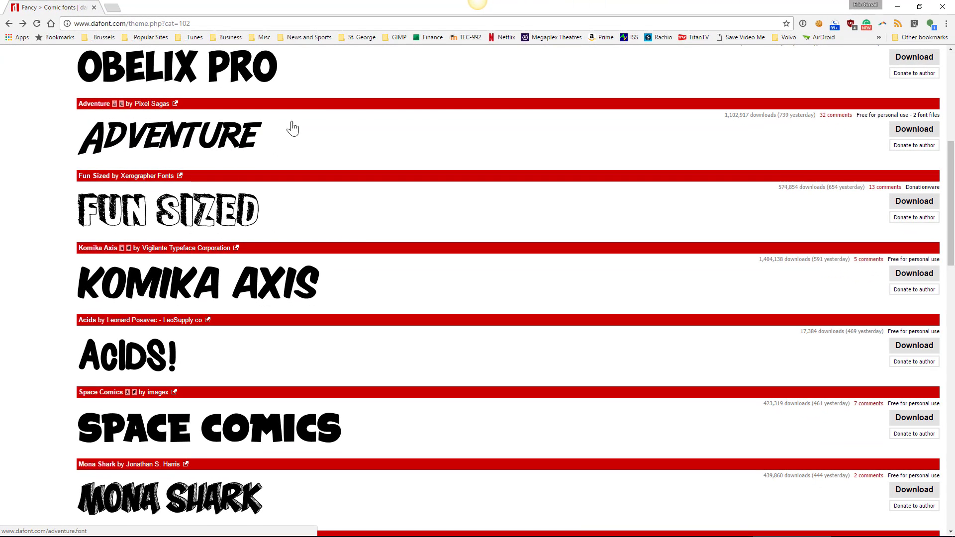
click(903, 129)
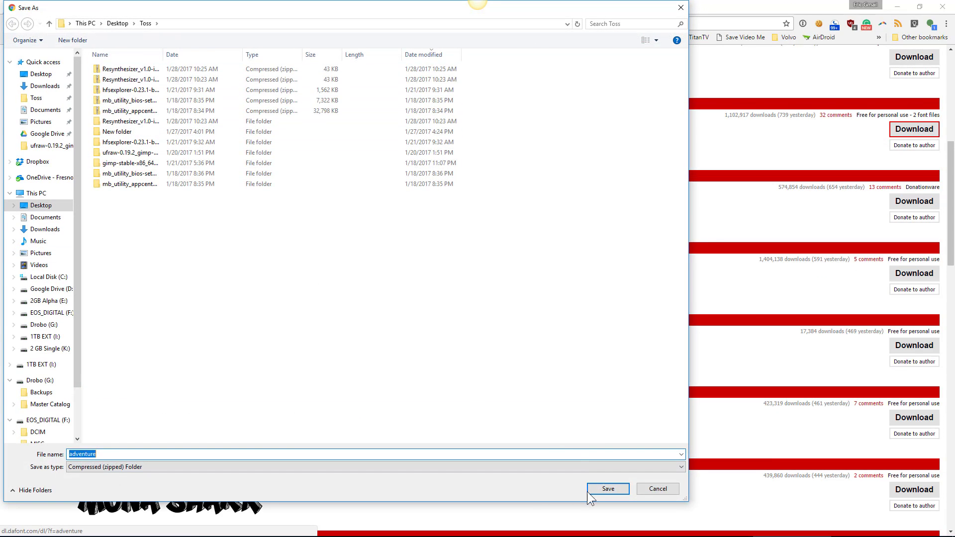
click(606, 489)
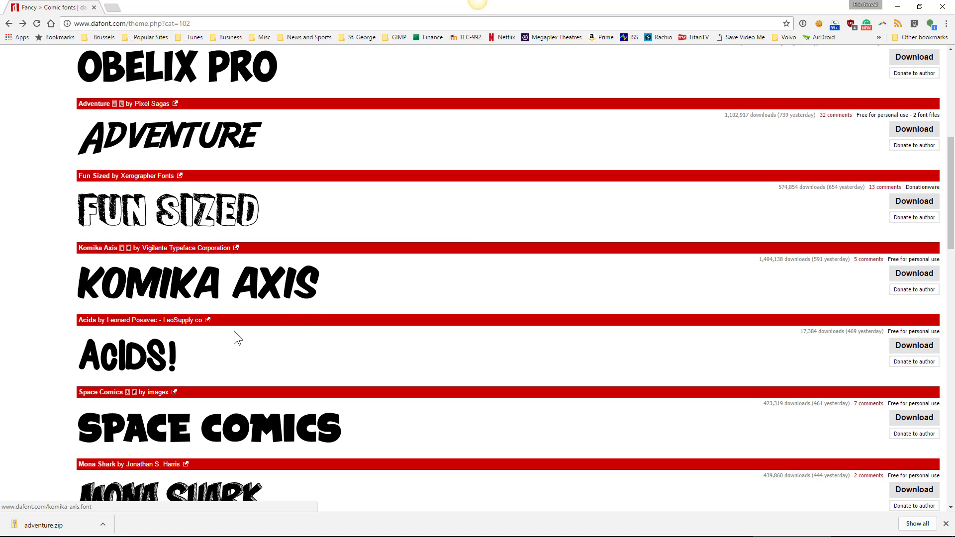
- Extract adventure.zip into the adventure folder
click(35, 527)
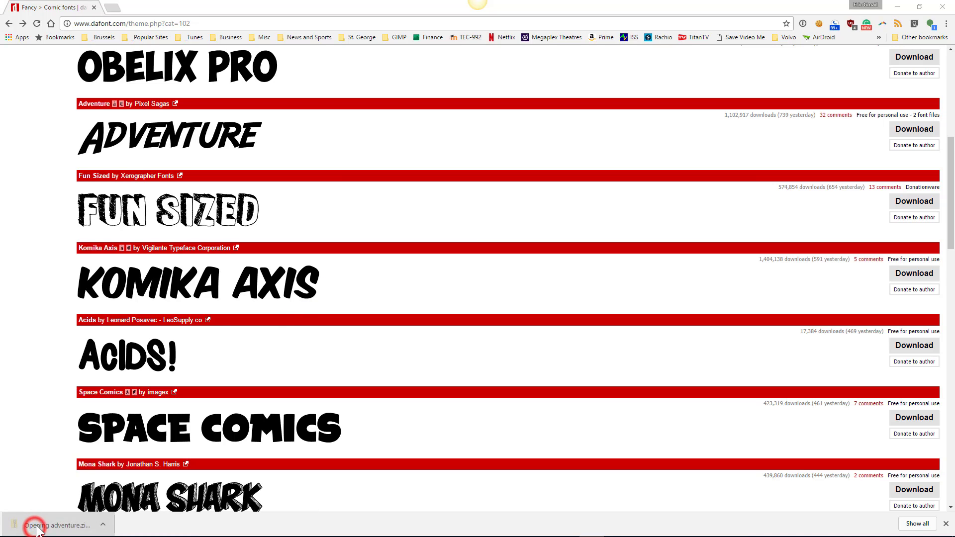
click(124, 62)
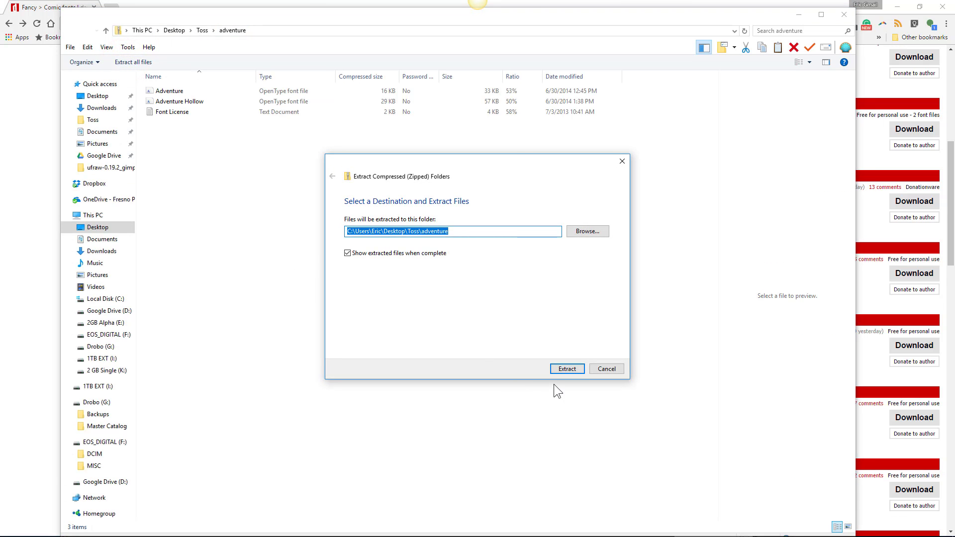
click(559, 368)
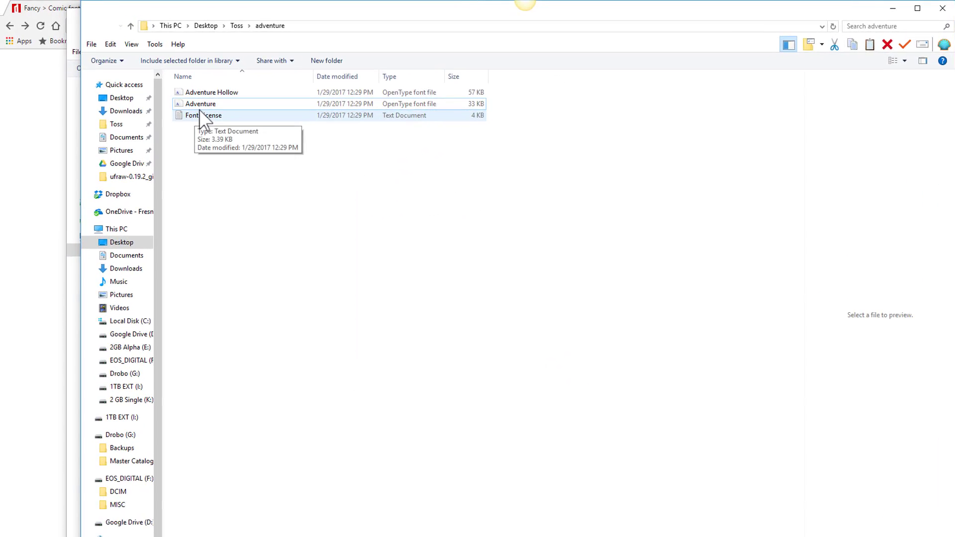
- Install the Adventure and Adventure Hollow font files
click(198, 102)
right_click(198, 101)
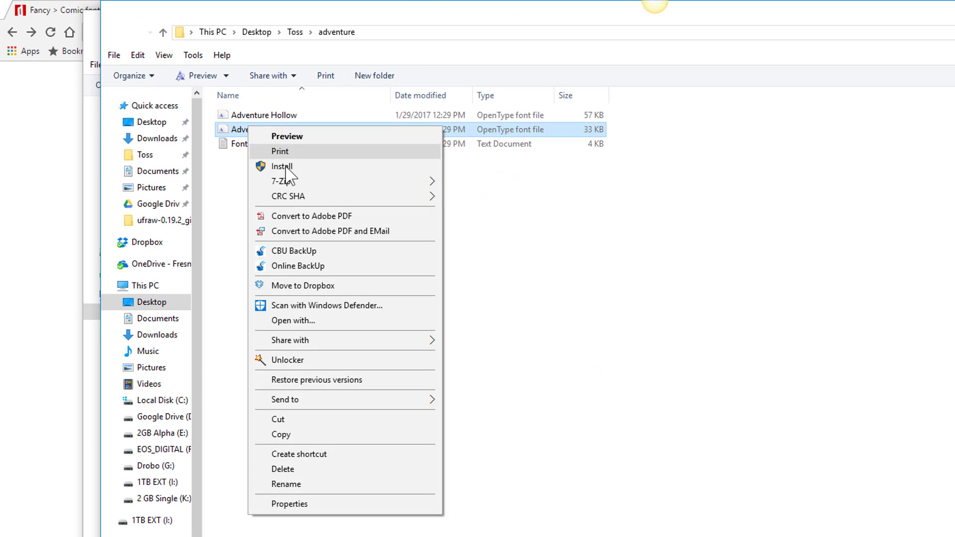
click(286, 170)
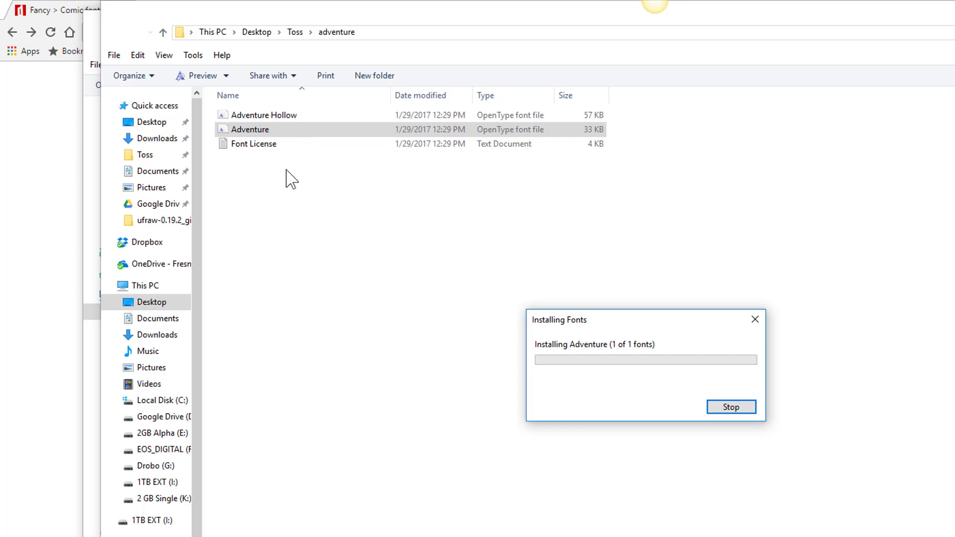
click(262, 114)
right_click(262, 114)
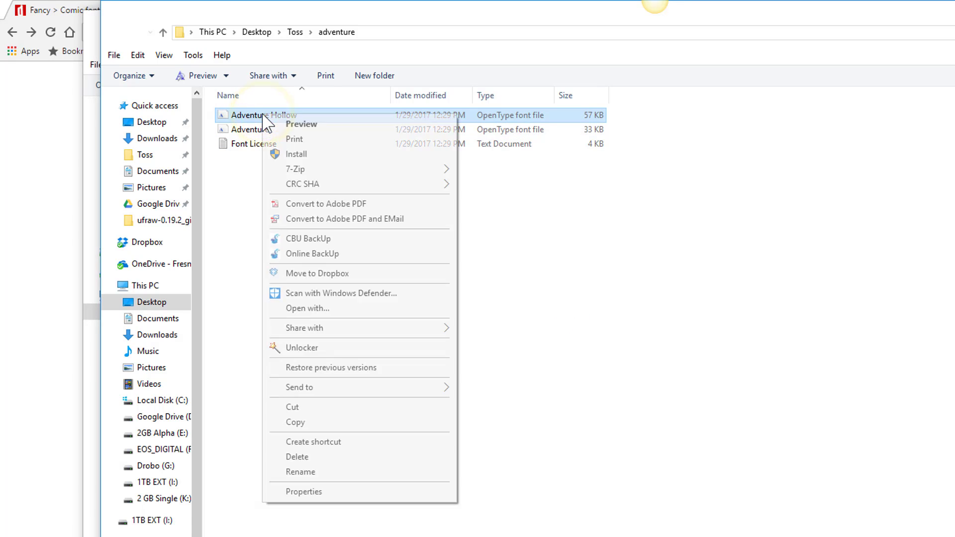
click(297, 155)
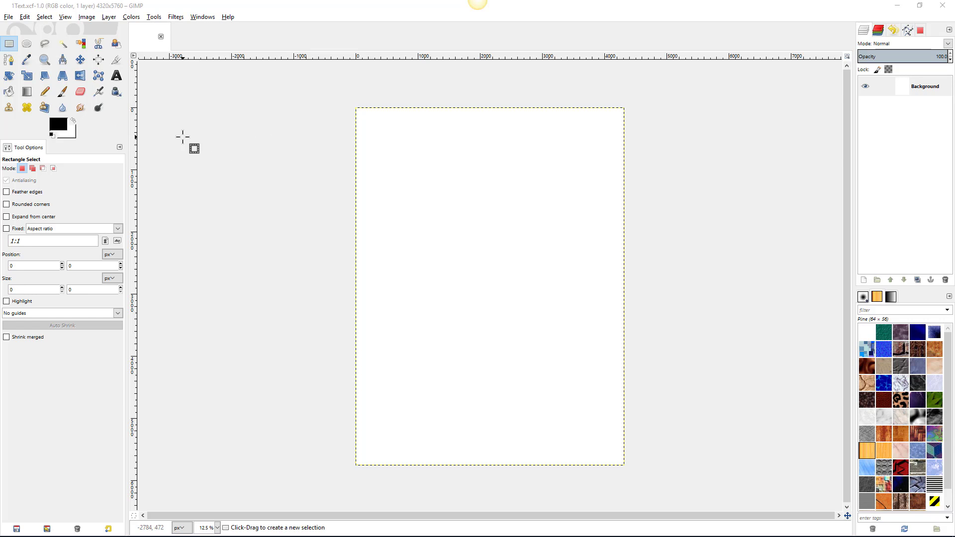
- With the Text tool active, choose Arial as the font
click(116, 76)
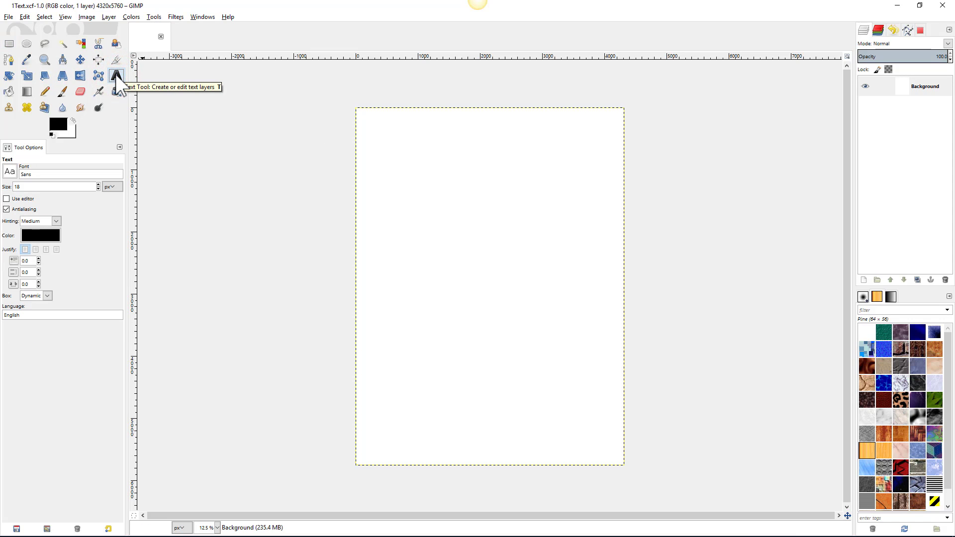
click(9, 171)
scroll(31, 219, down, 10)
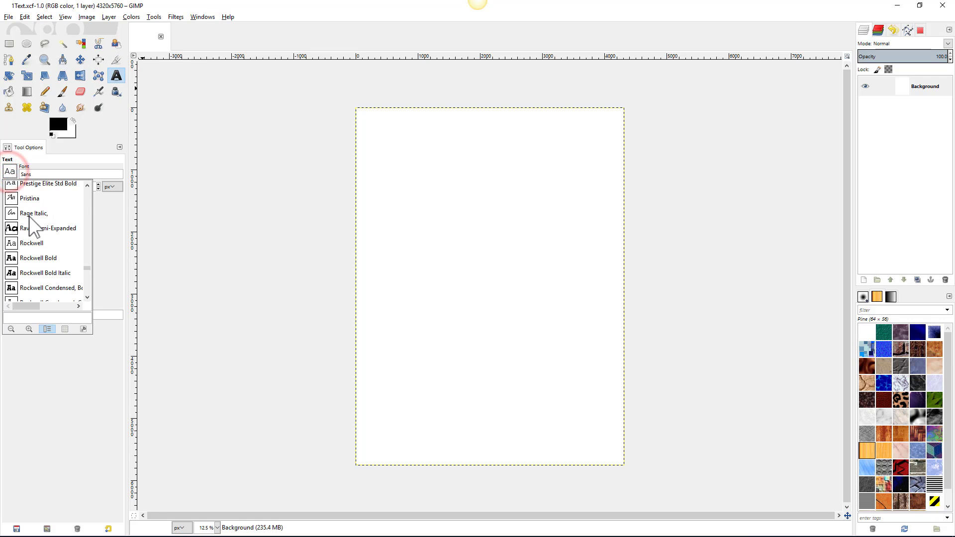
scroll(31, 219, down, 15)
scroll(31, 226, up, 5)
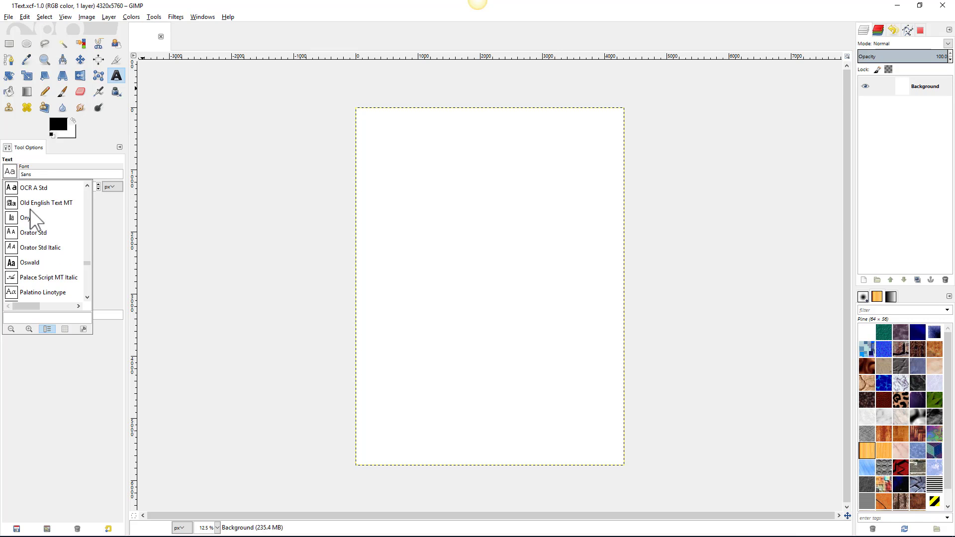
click(33, 174)
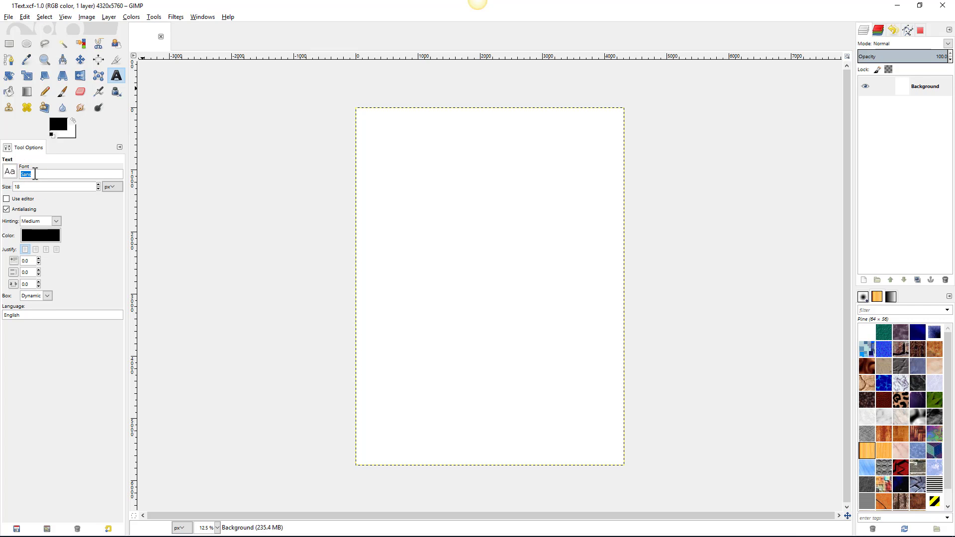
text(arie)
text(i)
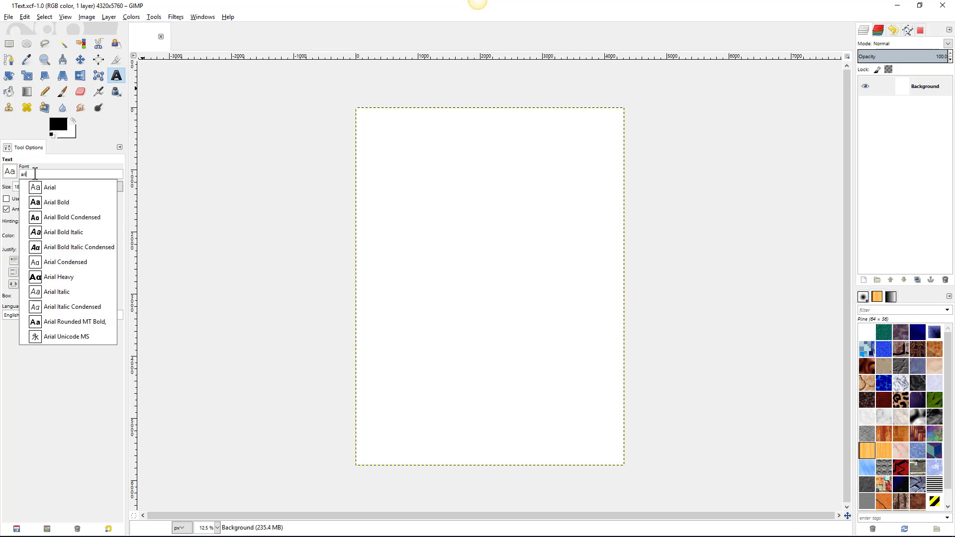
click(62, 188)
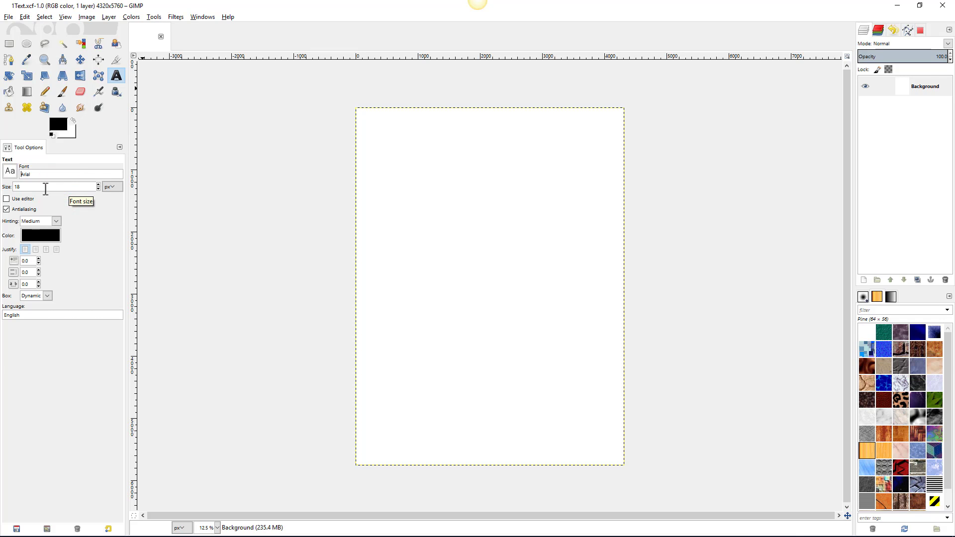
- Keep pixels as the font size unit and pick a new foreground text colour
click(107, 187)
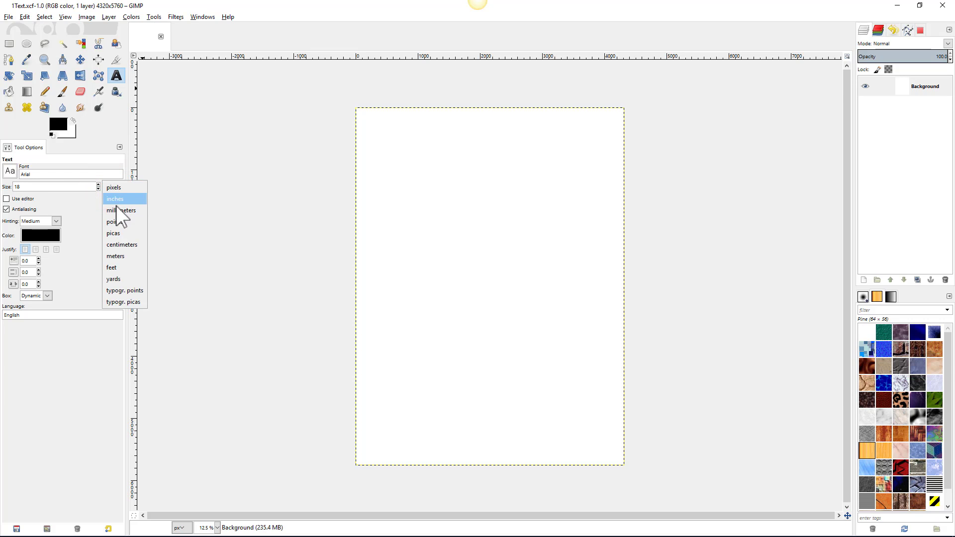
click(107, 187)
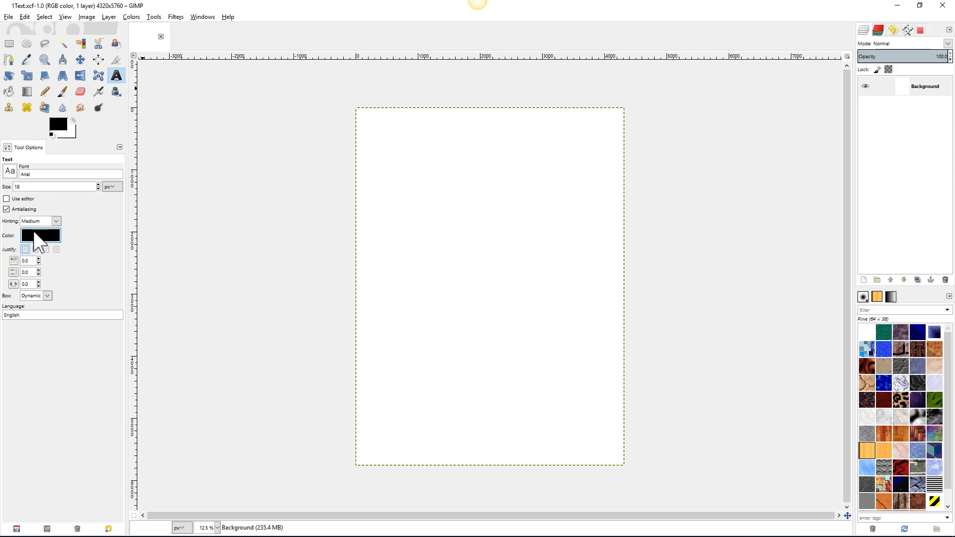
click(55, 124)
click(82, 100)
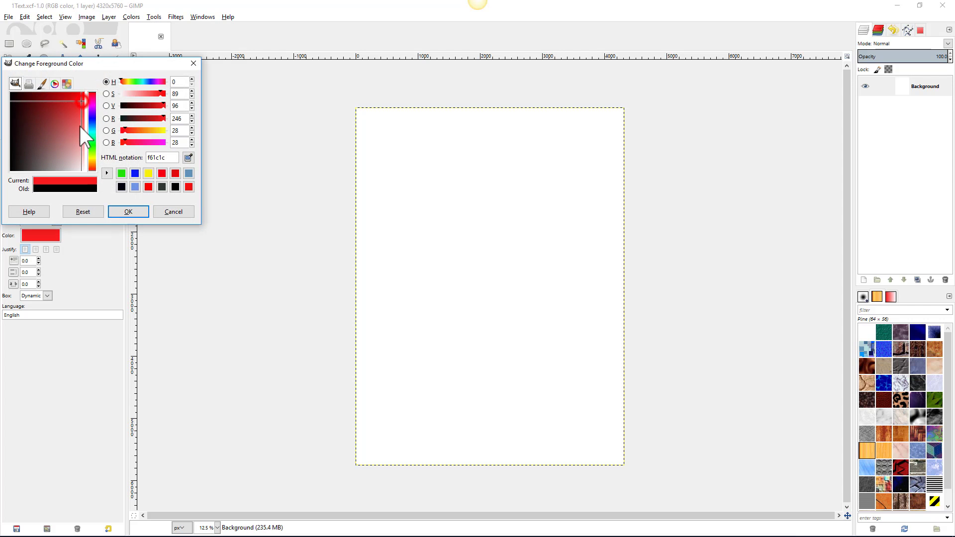
click(125, 213)
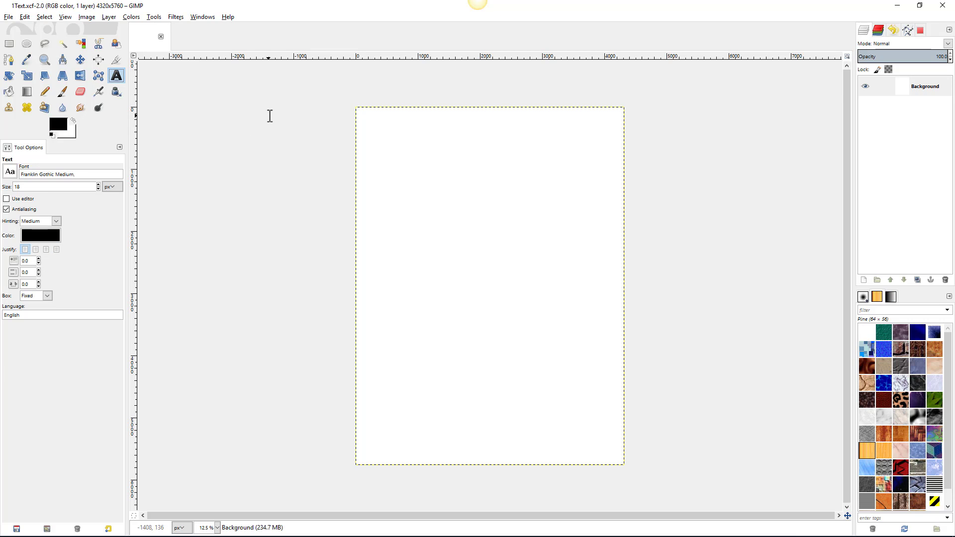
- Set the text font to Georgia at 200 px
click(116, 77)
click(10, 172)
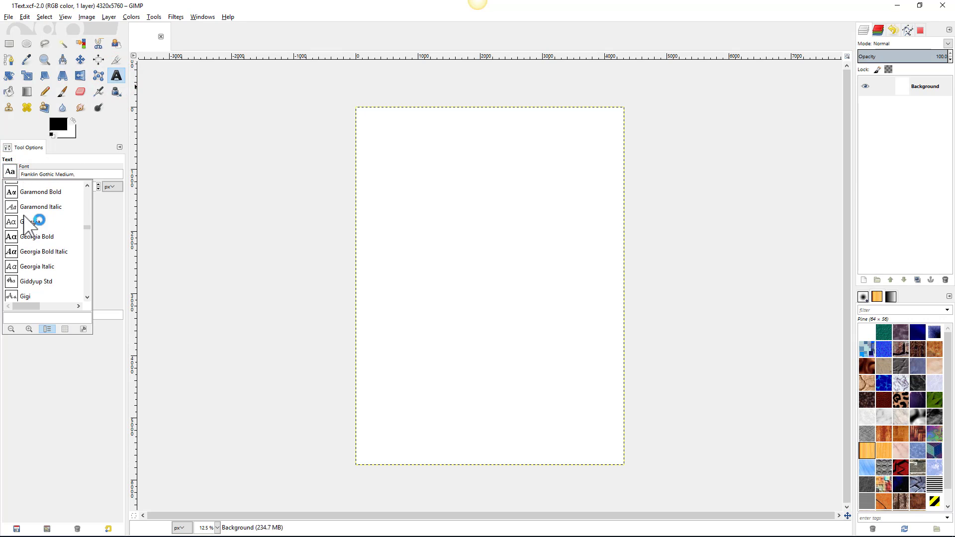
click(29, 222)
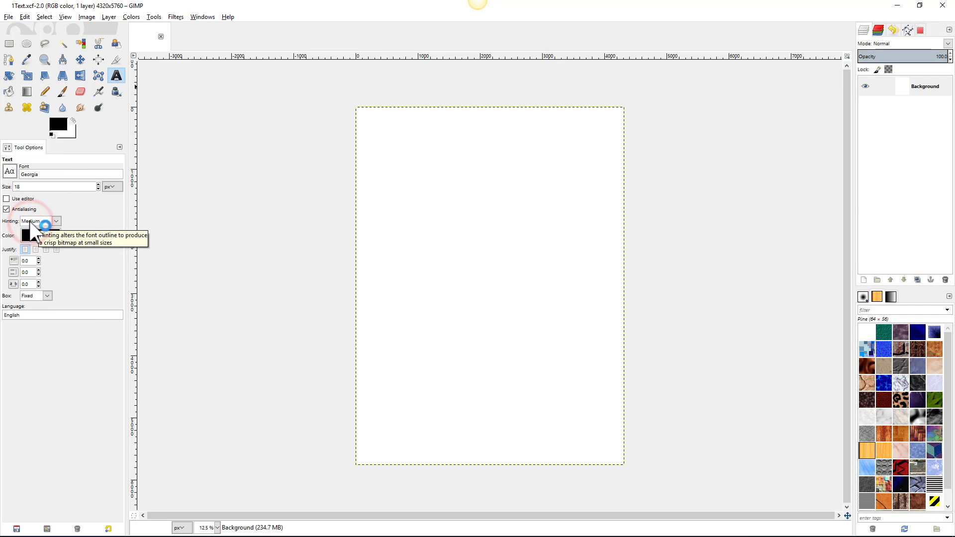
double_click(25, 183)
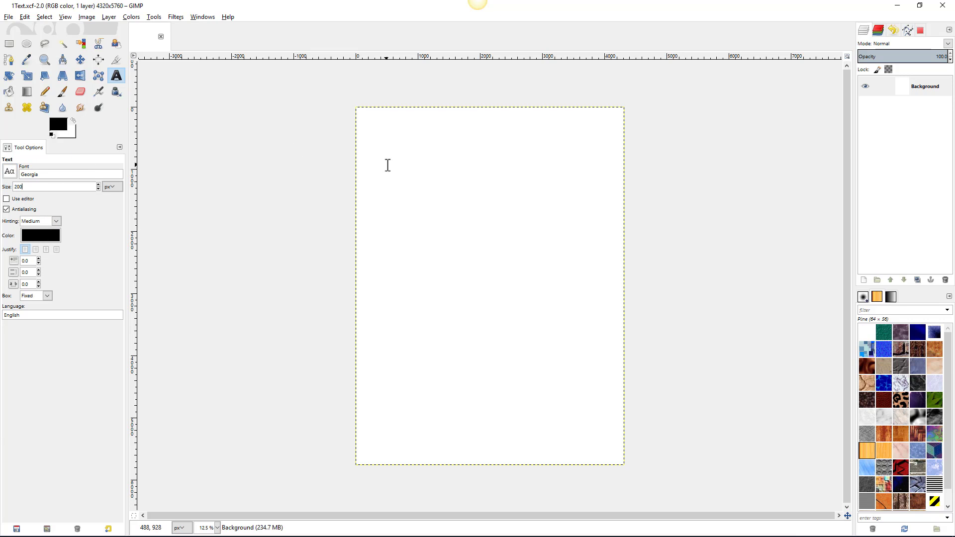
- Draw a wide 3208 × 1488 text box across the upper page
drag(391, 165, 592, 275)
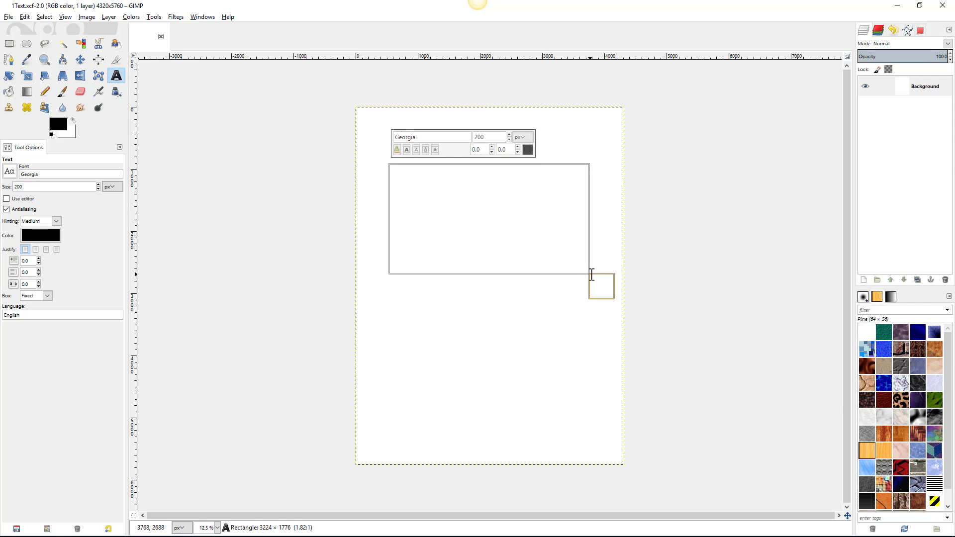
click(591, 275)
mouse_move(374, 285)
mouse_down()
mouse_move(384, 258)
mouse_move(390, 273)
mouse_move(410, 279)
mouse_move(387, 279)
mouse_up()
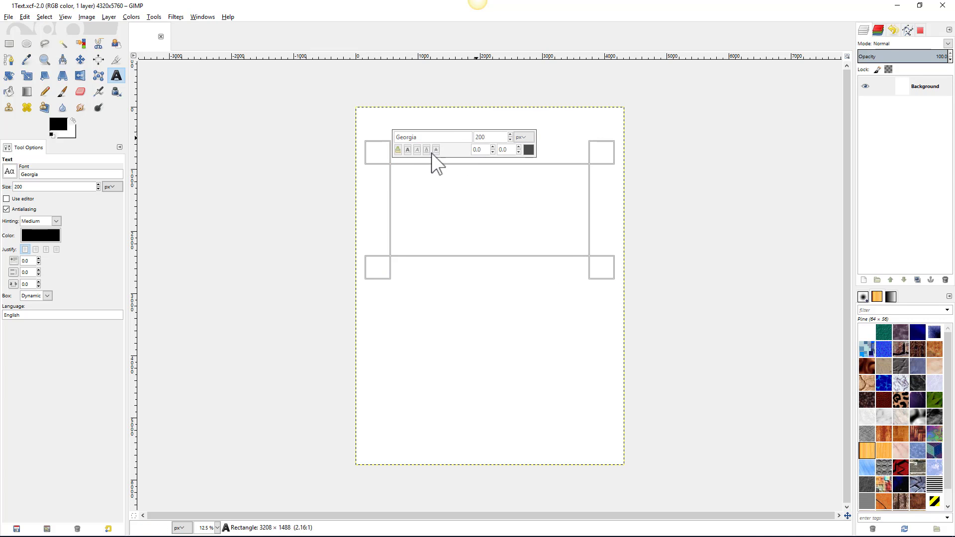
click(406, 182)
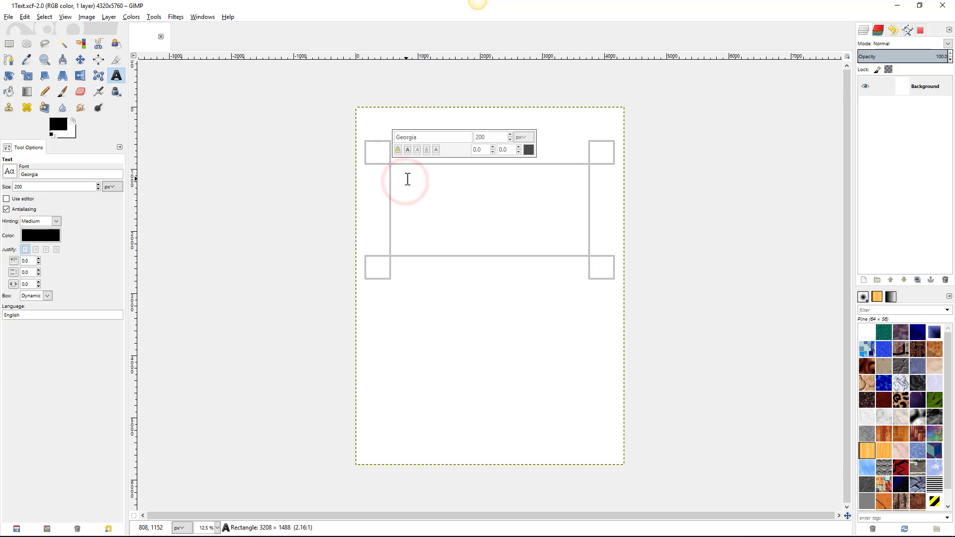
- Type 'Open' and enlarge it to 1000 px
text(Open)
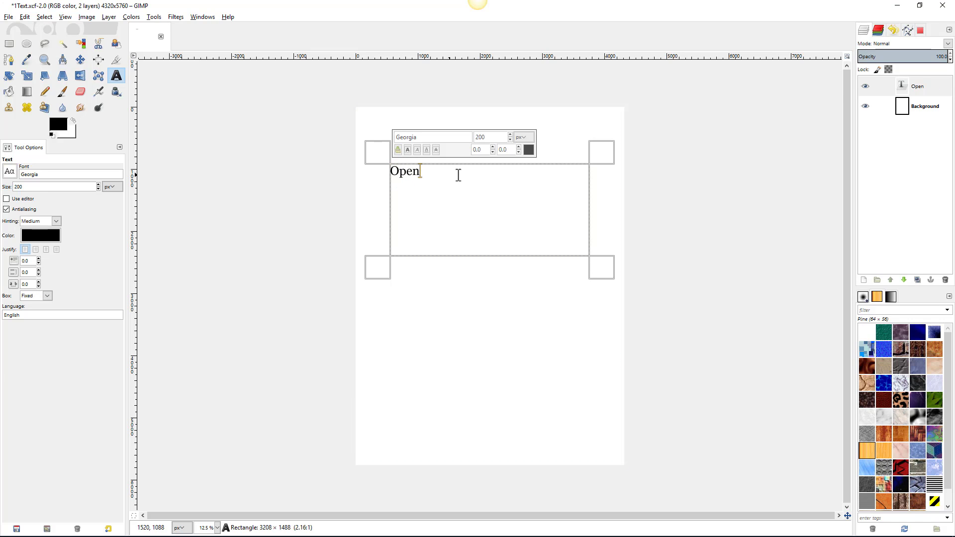
click(433, 172)
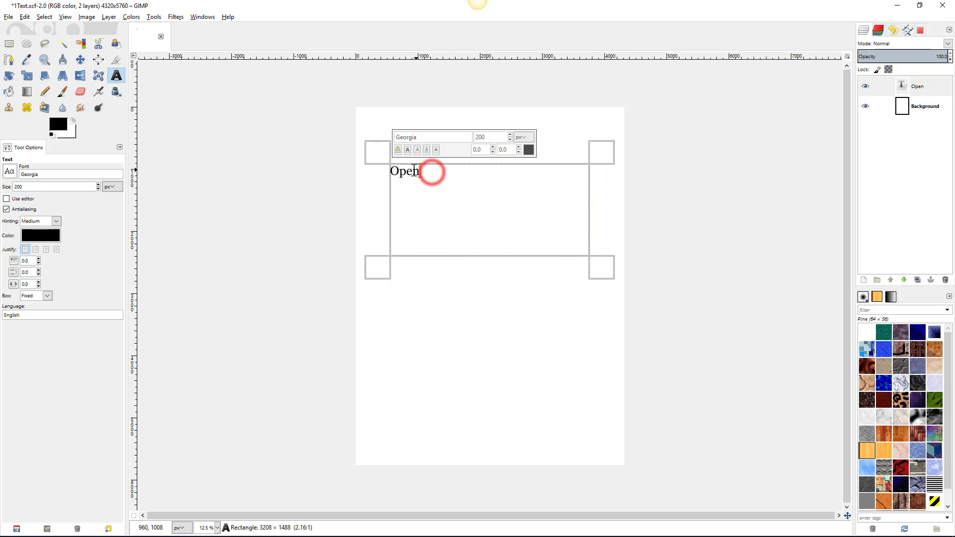
drag(432, 172, 386, 170)
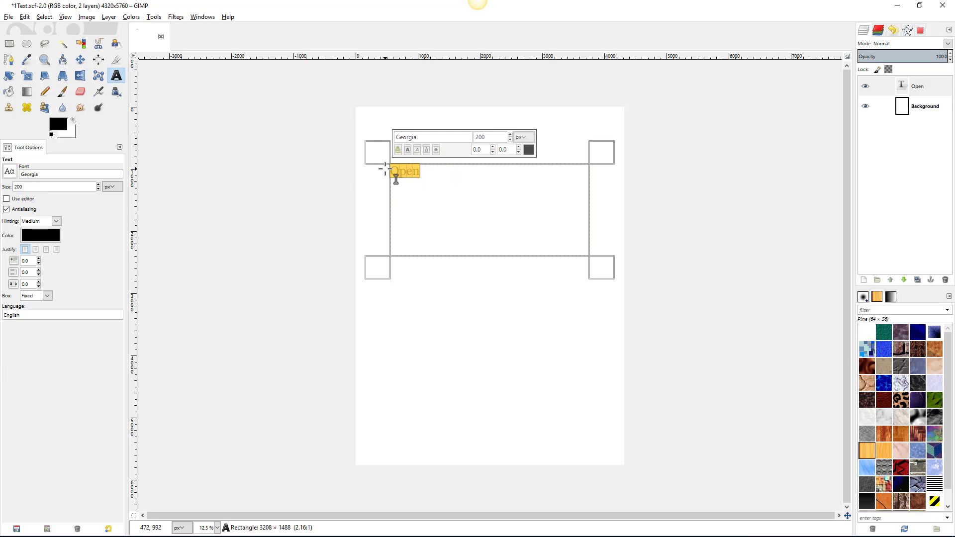
double_click(481, 137)
text(5)
key(Return)
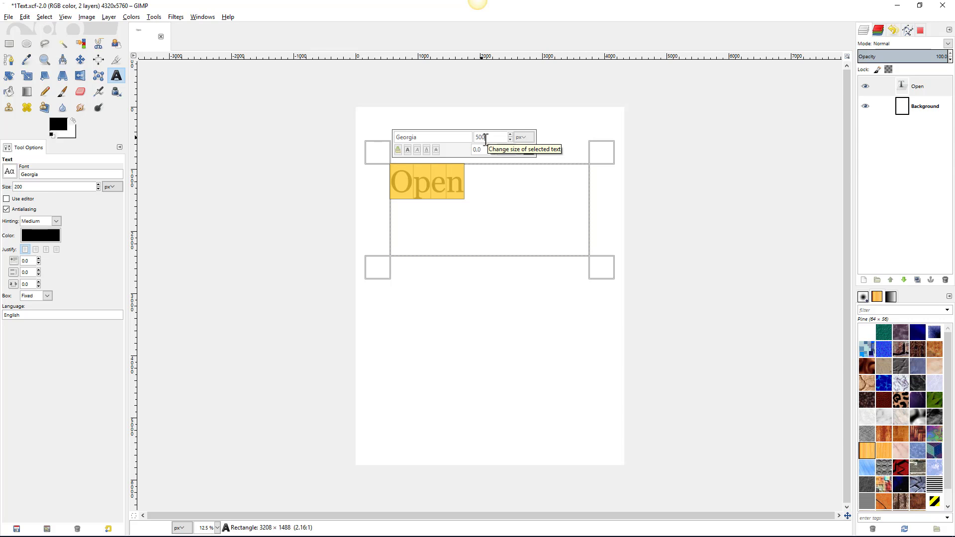
double_click(489, 137)
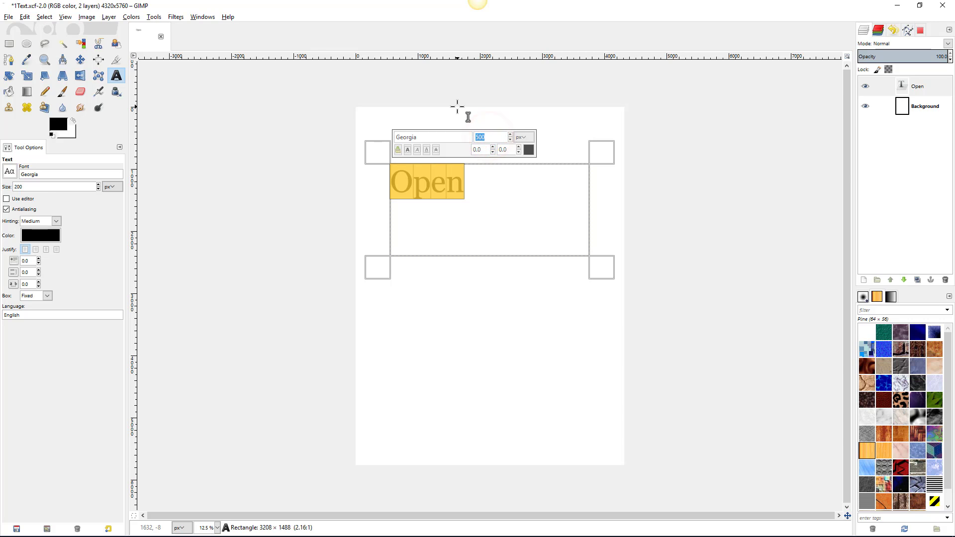
text(1000)
key(Return)
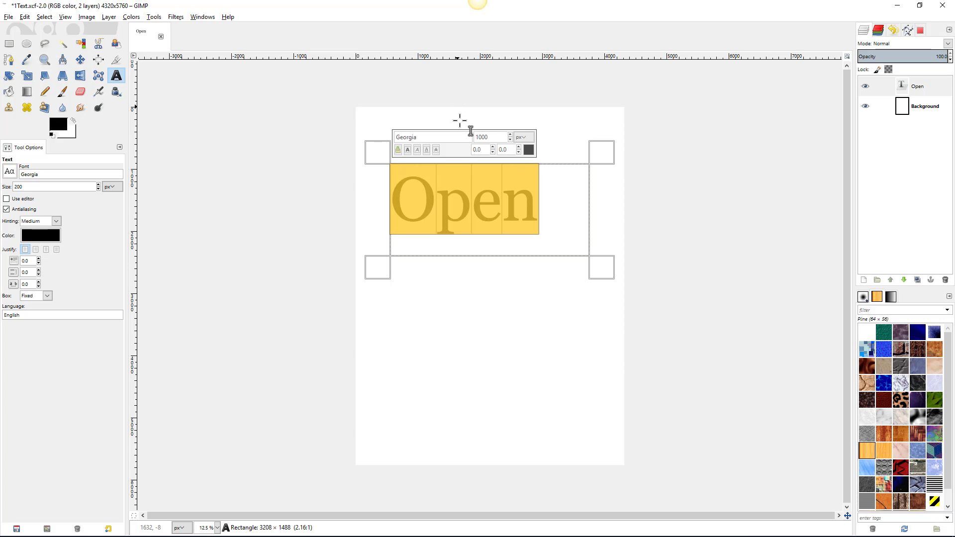
- Colour the Open text red (f90404)
click(528, 152)
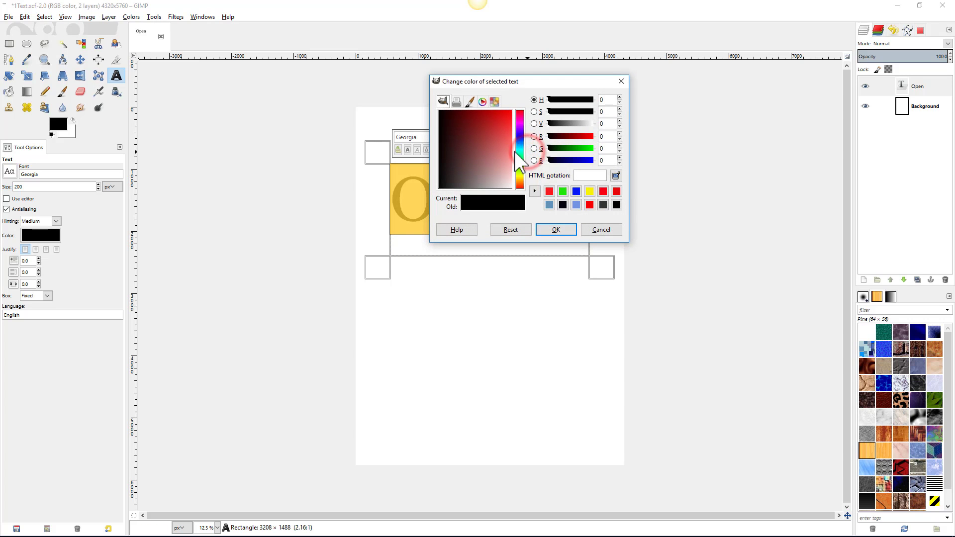
click(510, 112)
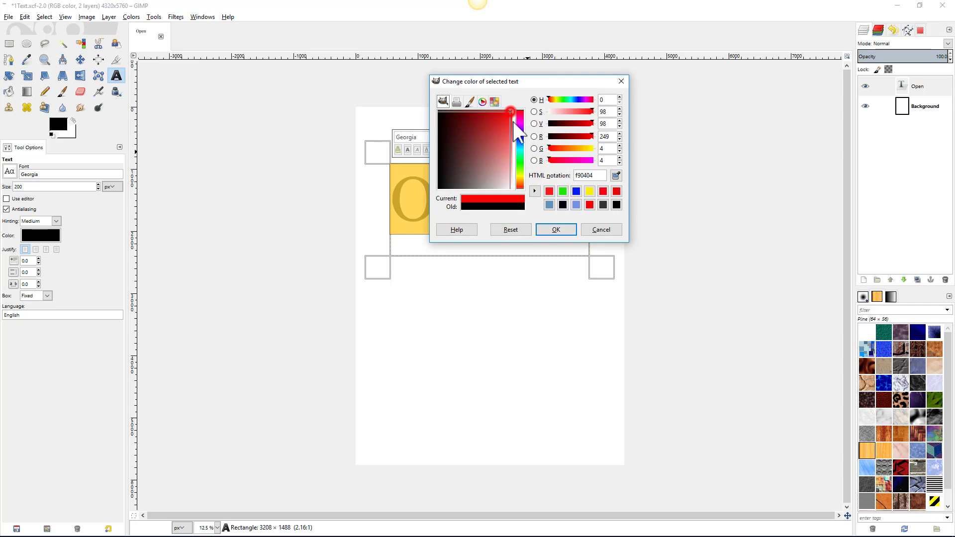
click(557, 232)
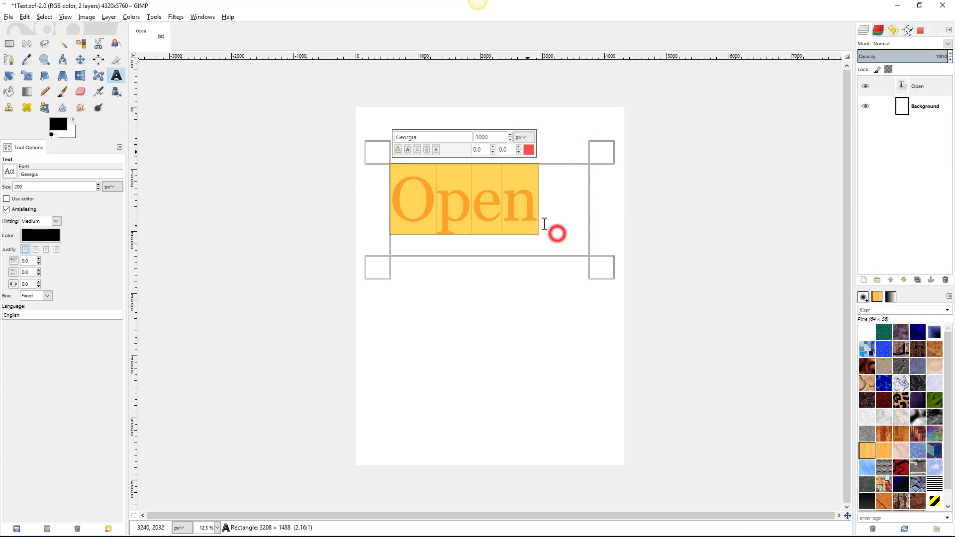
click(424, 137)
- Switch the Open text to the Fatfont typeface and make it bold
text(fa)
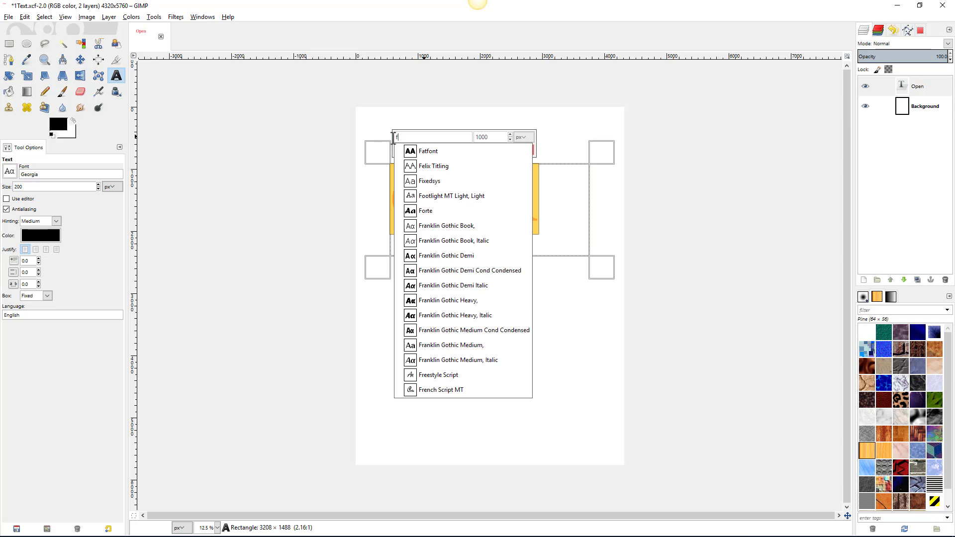
click(434, 151)
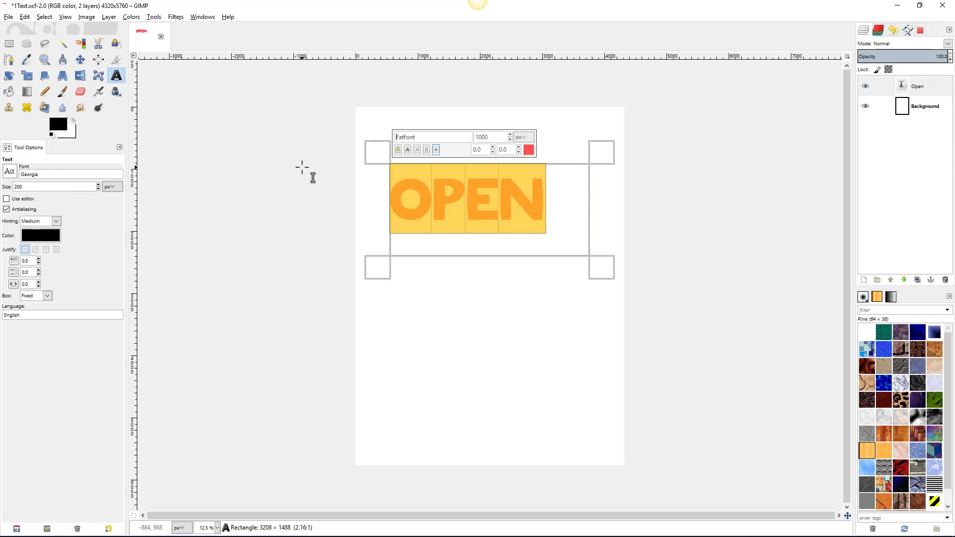
click(407, 150)
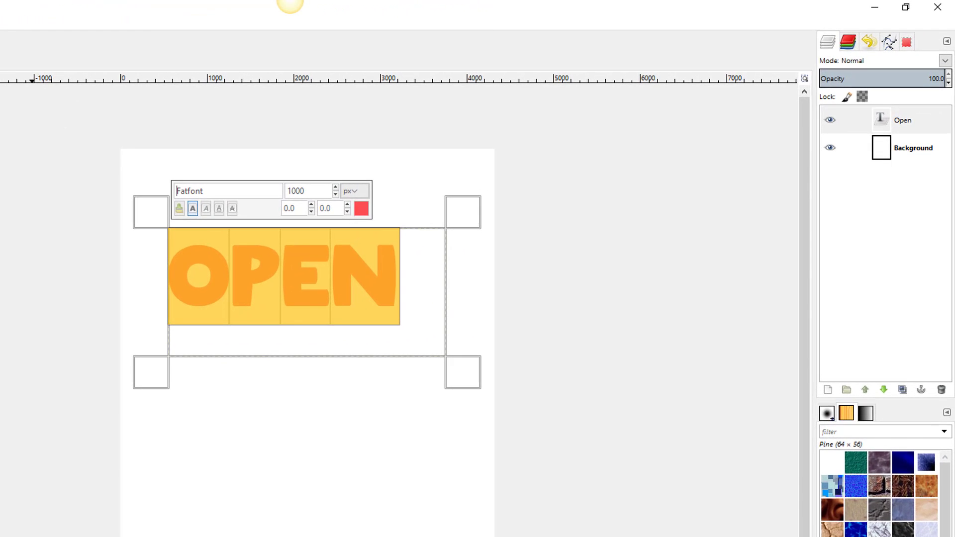
- Commit the OPEN text and drag its layer slightly up and to the right
click(0, 64)
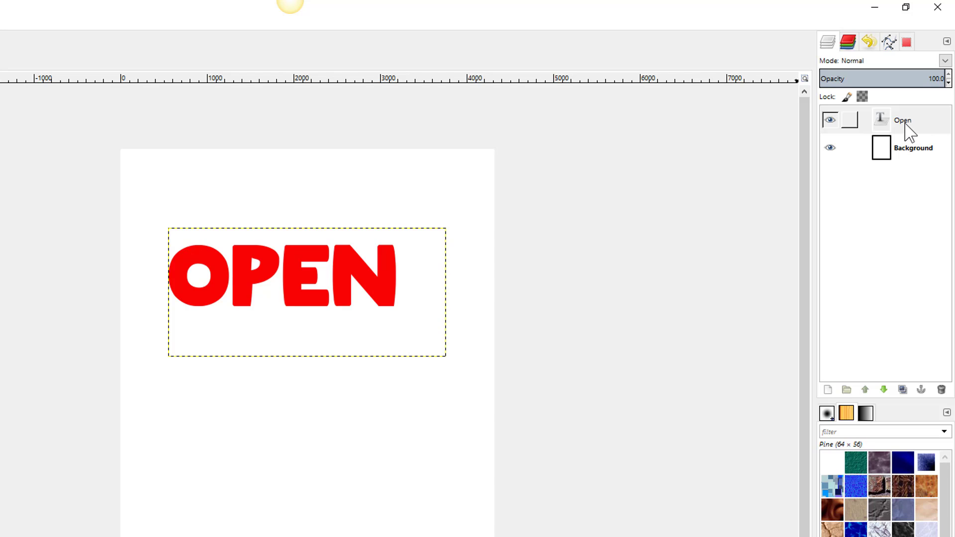
click(830, 120)
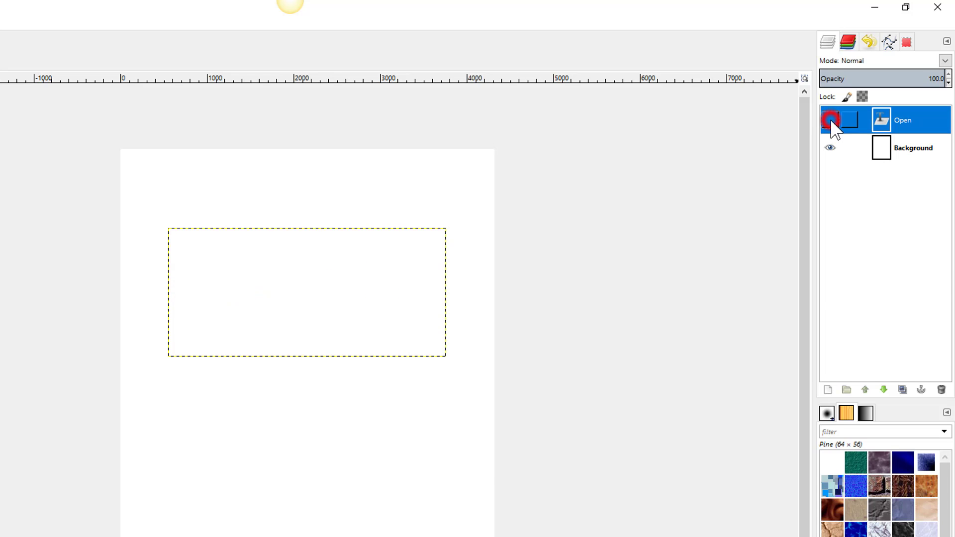
click(830, 120)
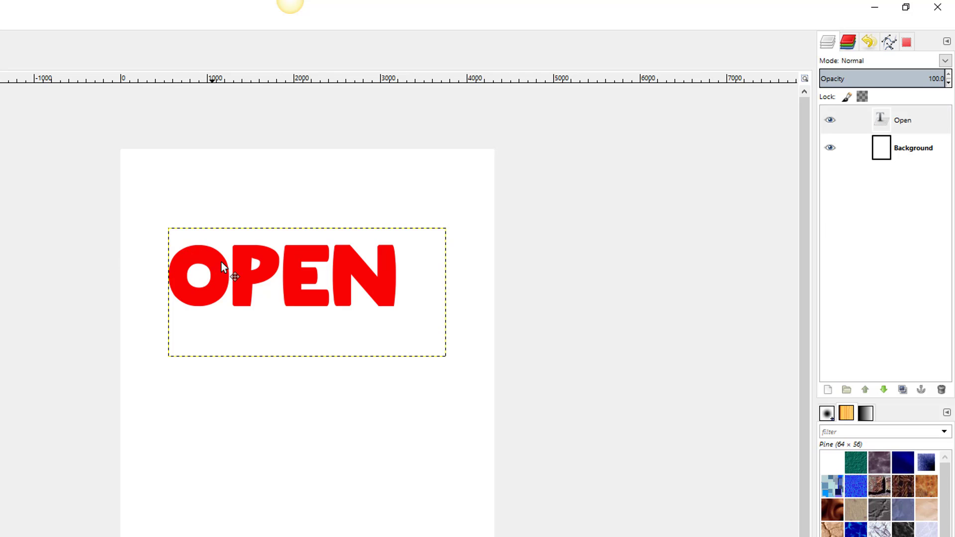
mouse_move(246, 268)
mouse_down()
mouse_move(255, 233)
mouse_move(250, 254)
mouse_up()
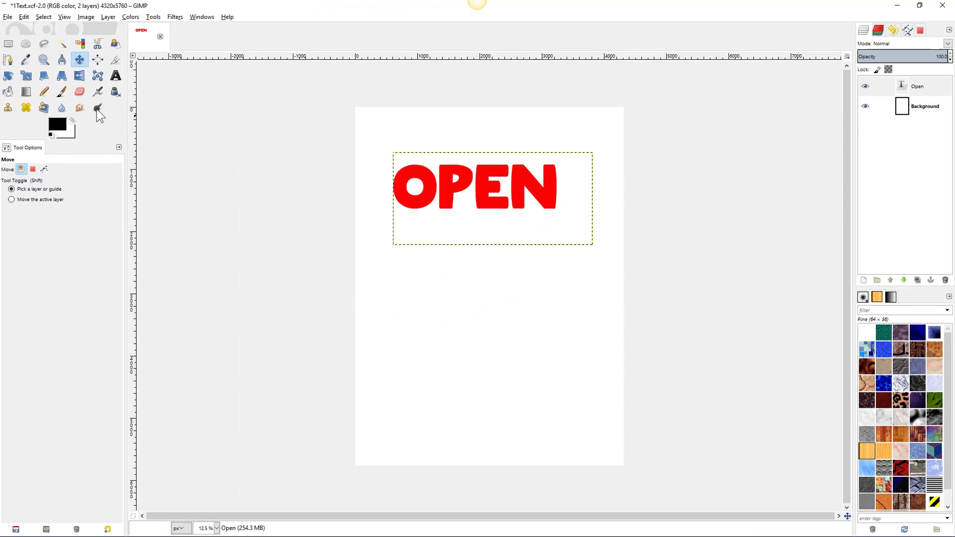
- Start rotating the OPEN layer and preview trial angles of 30 and -60 degrees
click(8, 75)
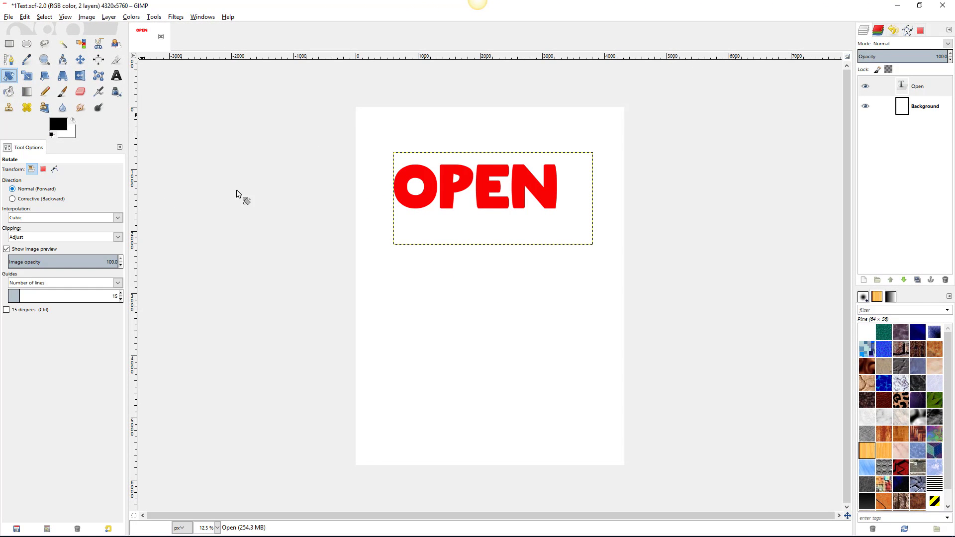
click(453, 196)
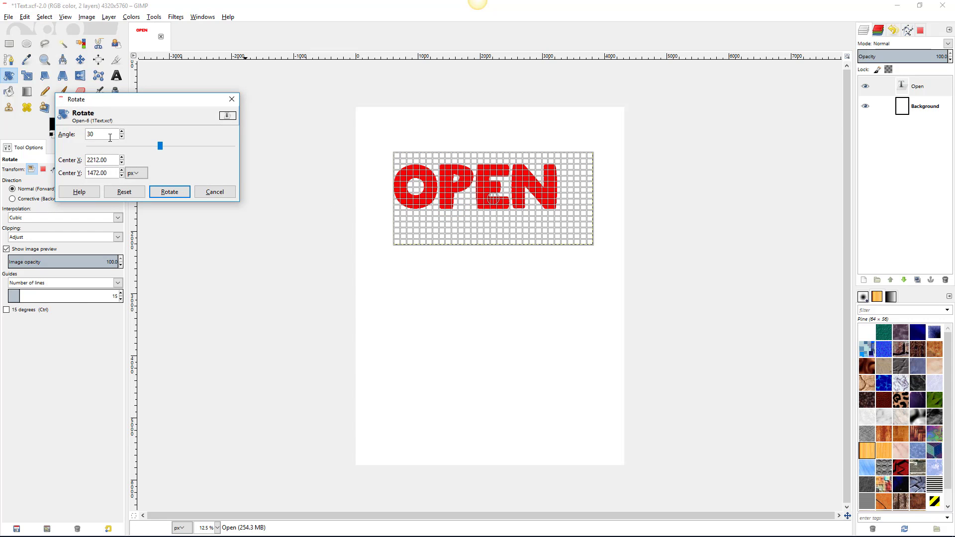
text(30)
key(Tab)
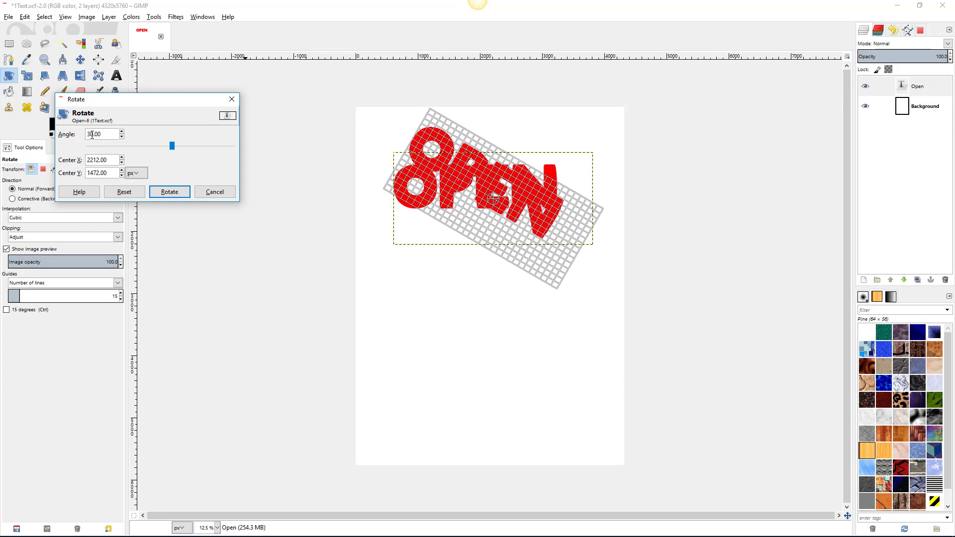
click(89, 134)
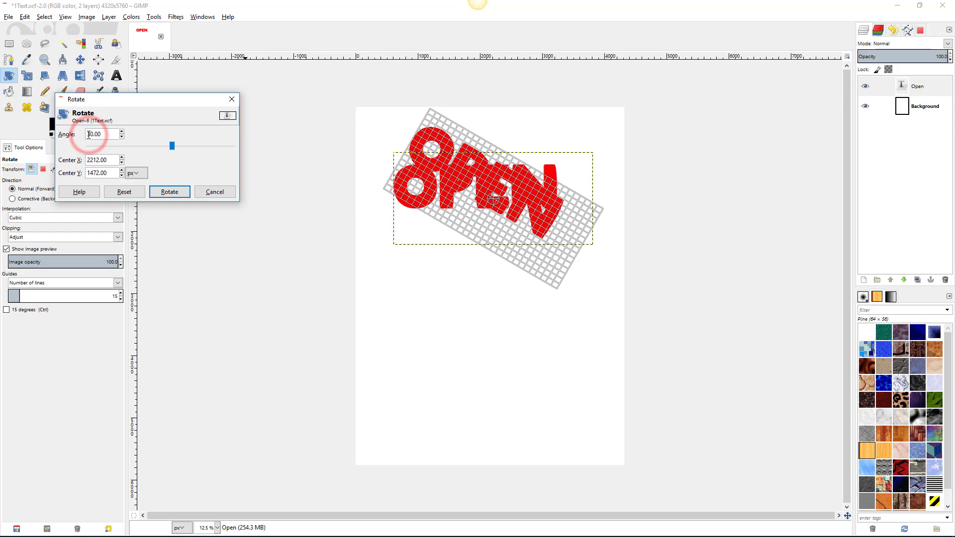
click(89, 134)
click(88, 135)
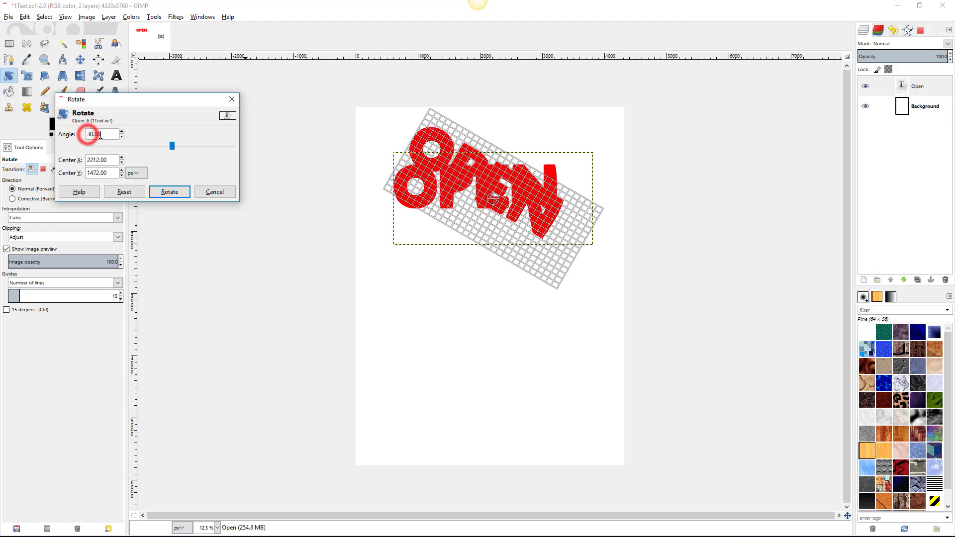
click(105, 133)
key(Return)
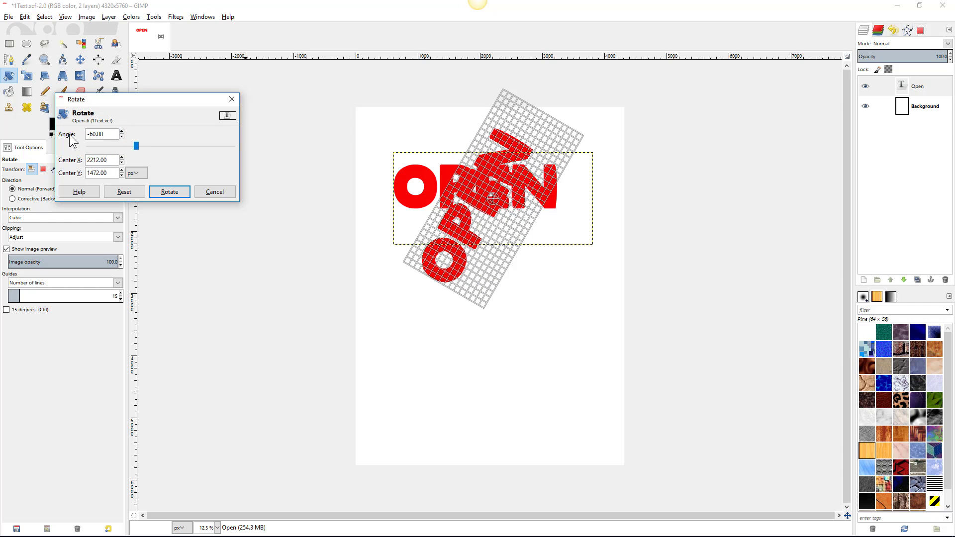
- Reset the angle, then preview and apply a -30 degree rotation to OPEN
click(124, 192)
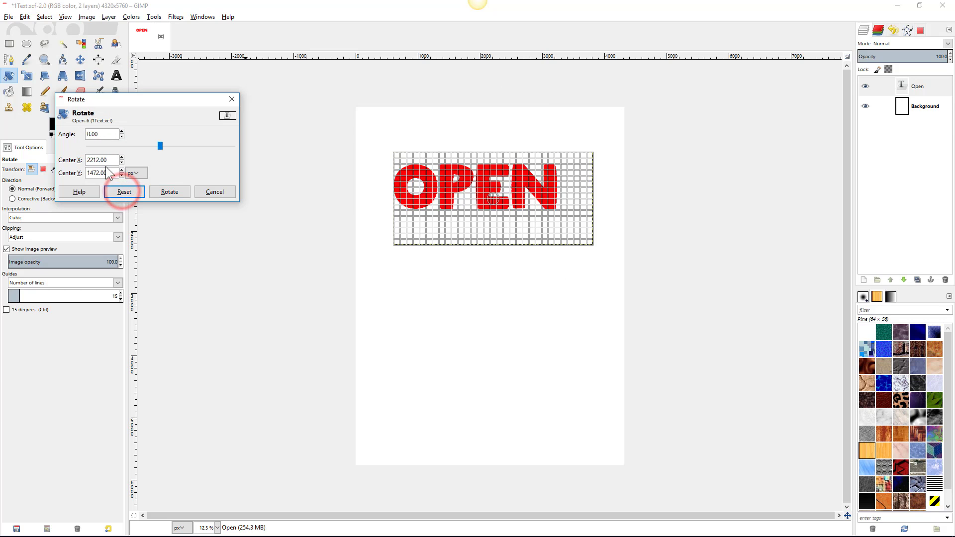
click(103, 135)
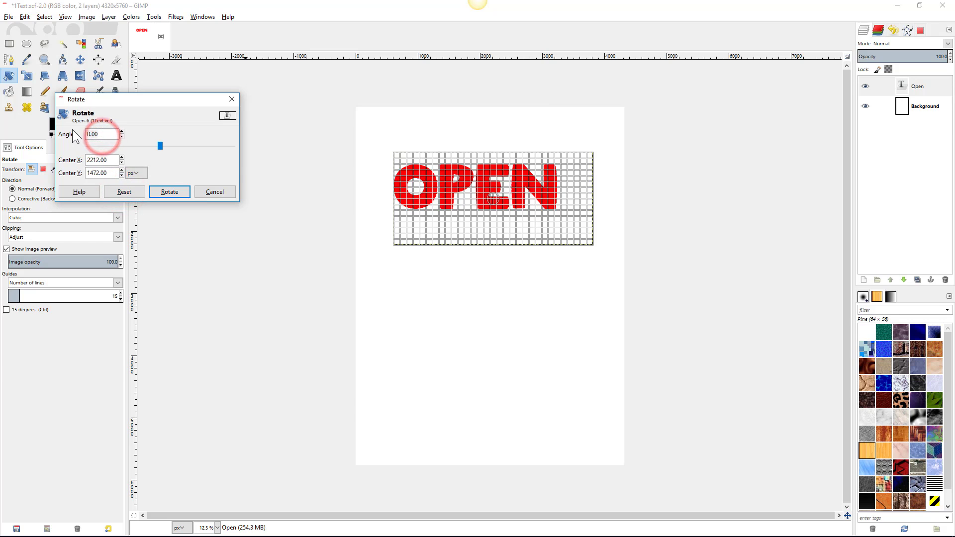
text(-30)
key(Return)
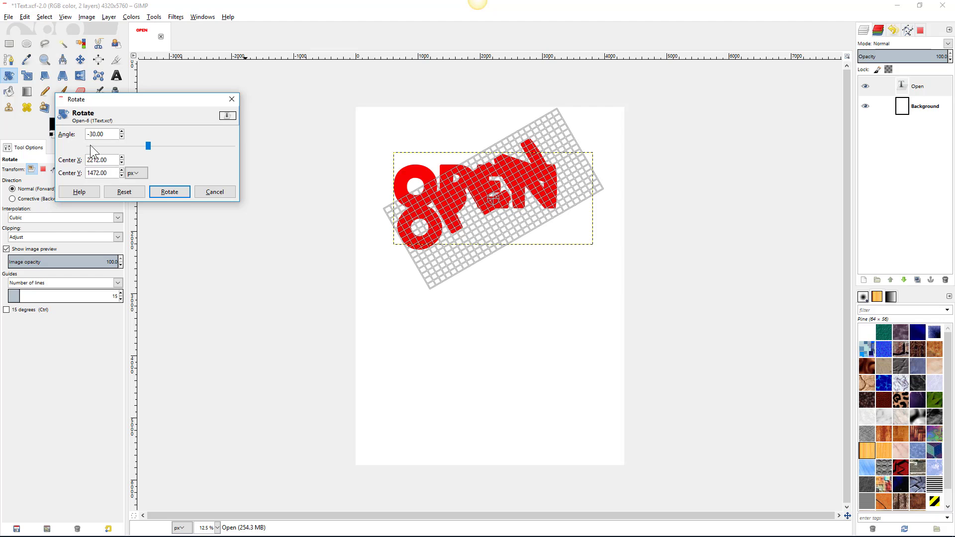
click(177, 193)
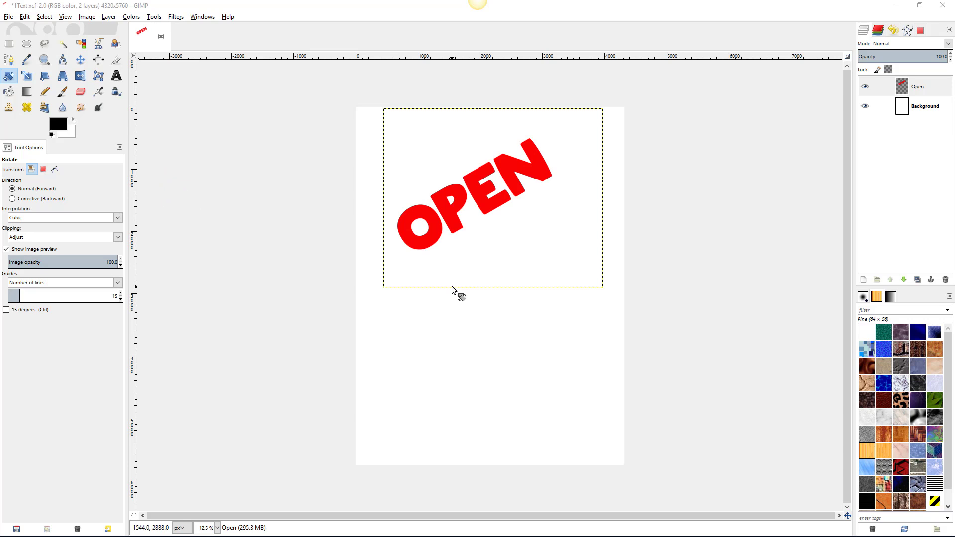
- Discard the rotation and reopen OPEN as horizontal editable text
click(117, 77)
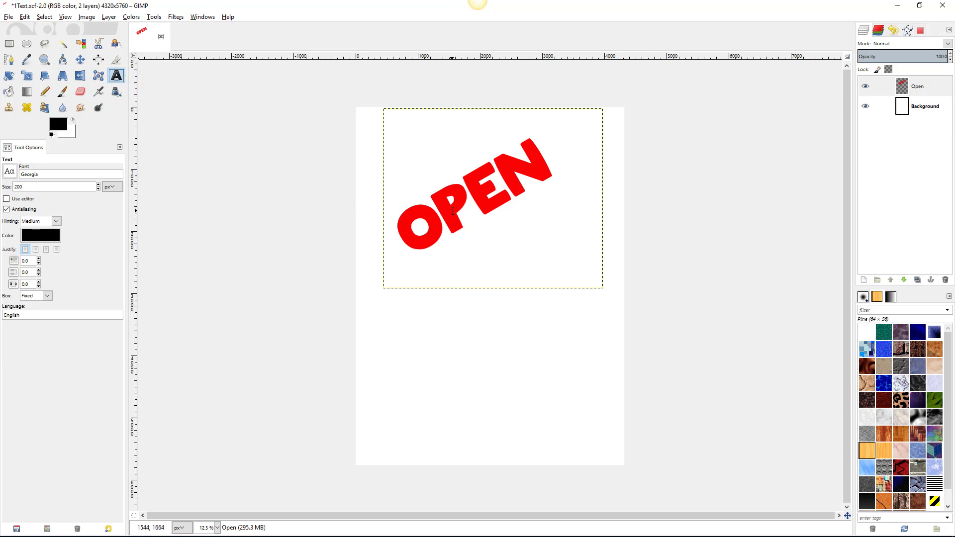
click(453, 211)
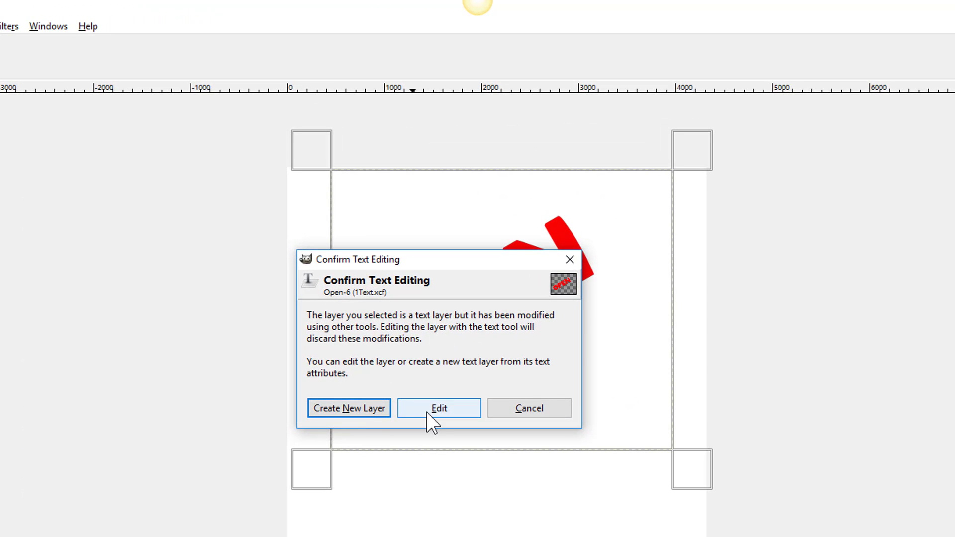
click(425, 412)
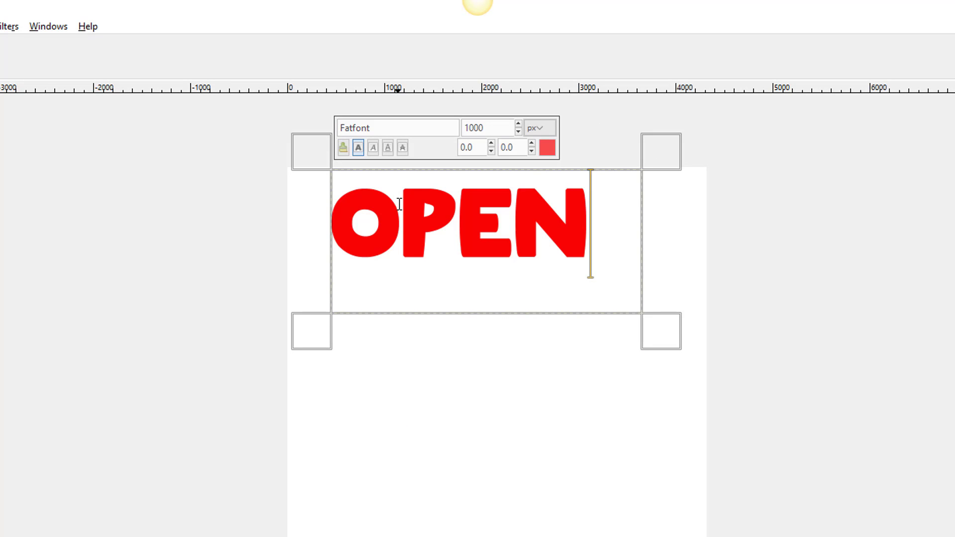
- Recolour the letters P and N near-black (00040d), then select the whole word OPEN
drag(402, 207, 451, 204)
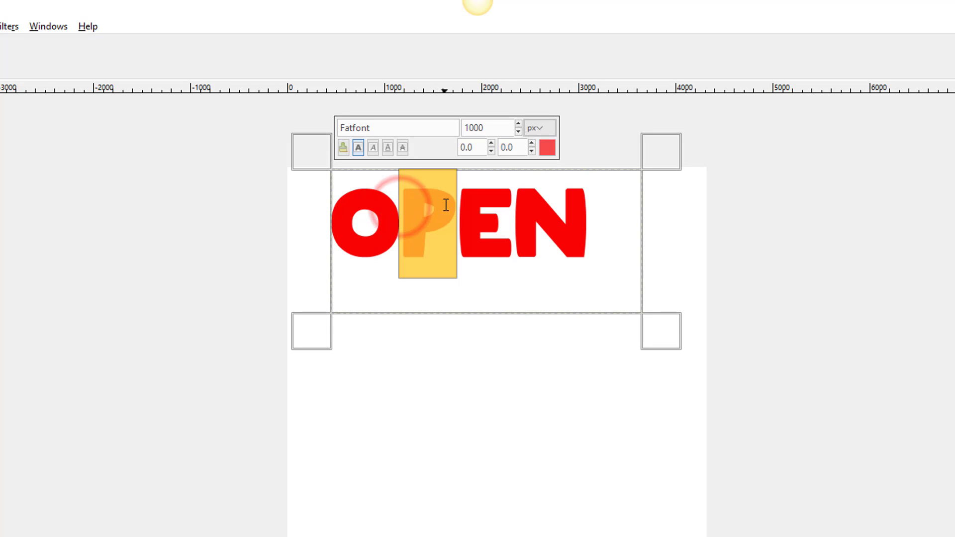
click(548, 148)
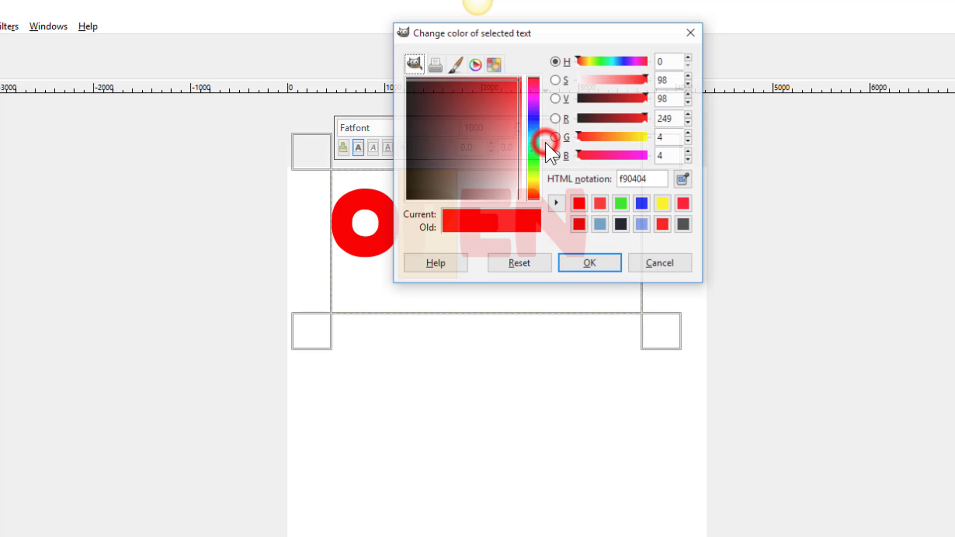
click(416, 188)
click(591, 264)
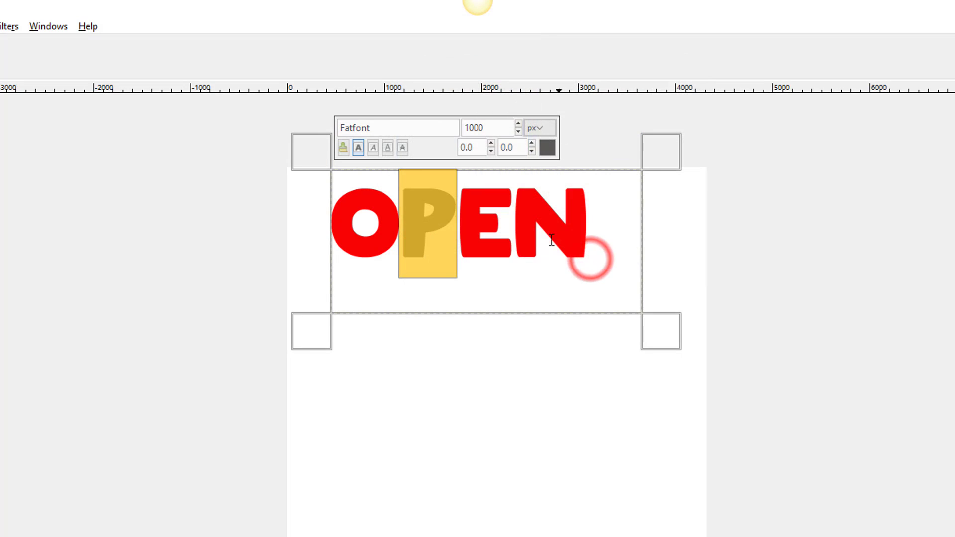
click(512, 219)
drag(512, 219, 569, 218)
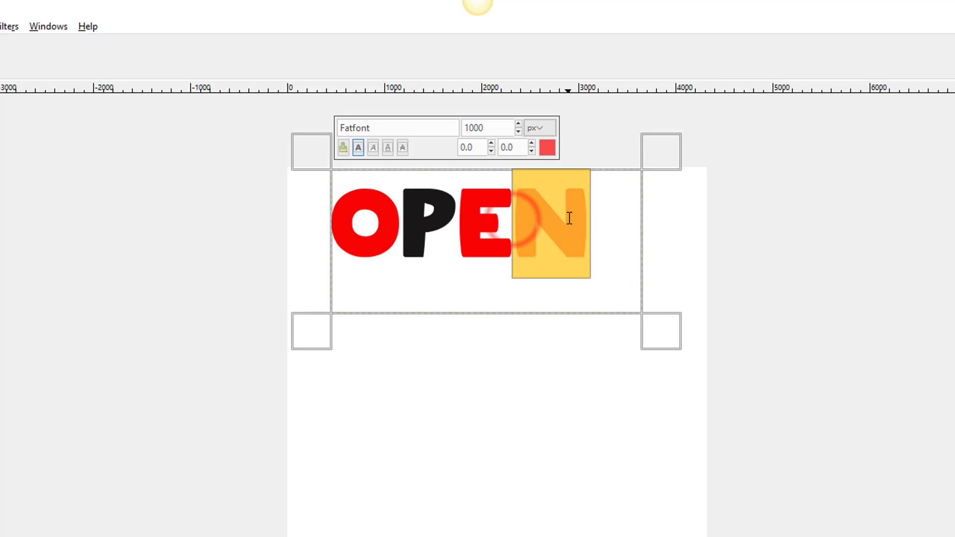
click(547, 148)
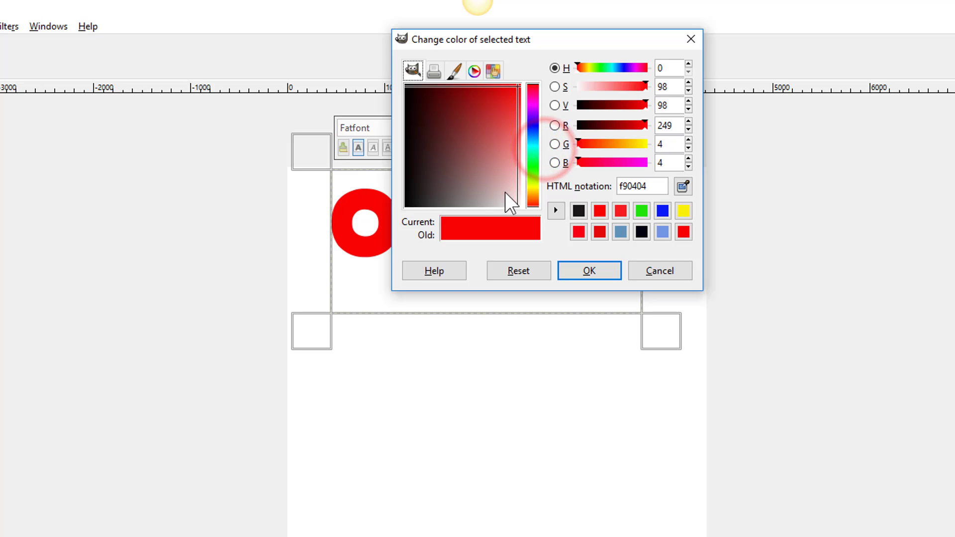
click(640, 232)
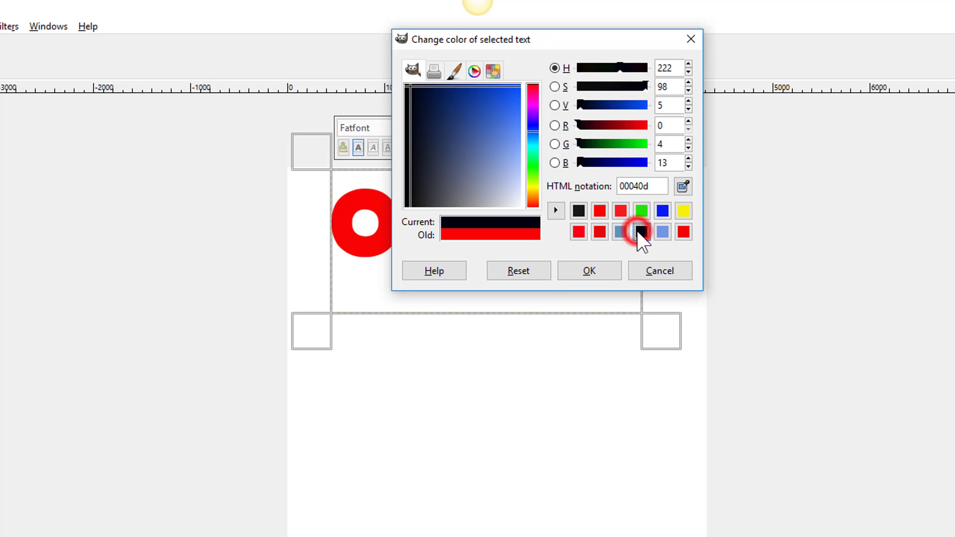
click(598, 270)
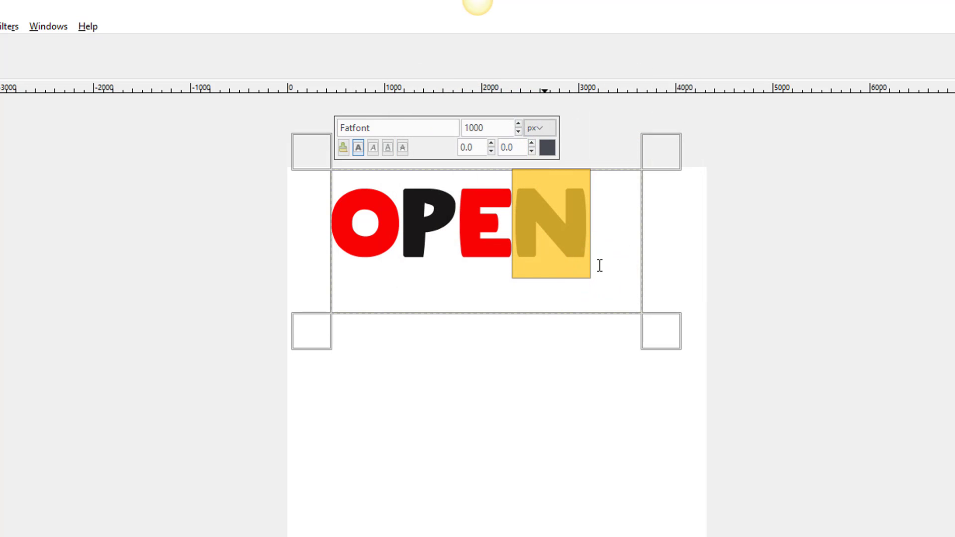
click(596, 229)
drag(596, 229, 354, 227)
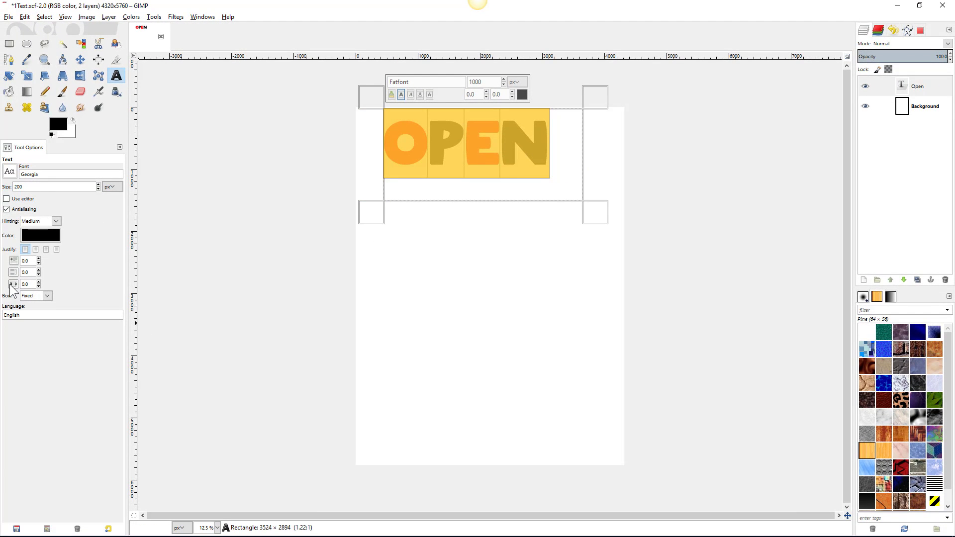
- Adjust OPEN's letter spacing down to -80.0 so the letters nearly touch
click(38, 283)
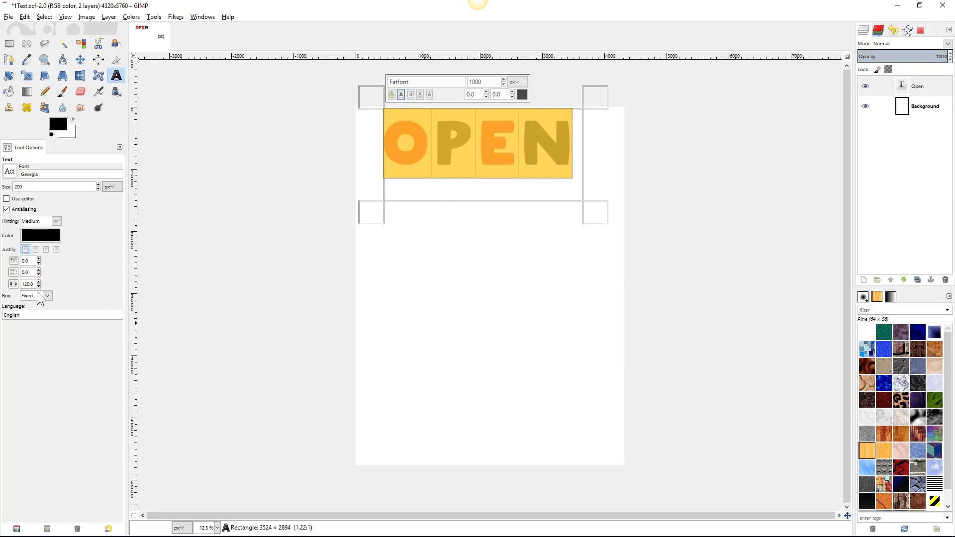
click(38, 287)
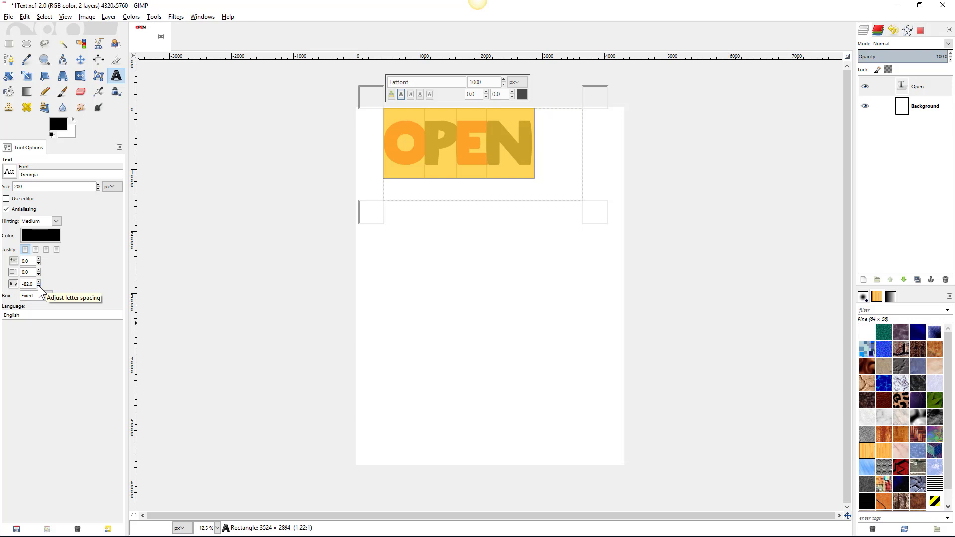
click(37, 282)
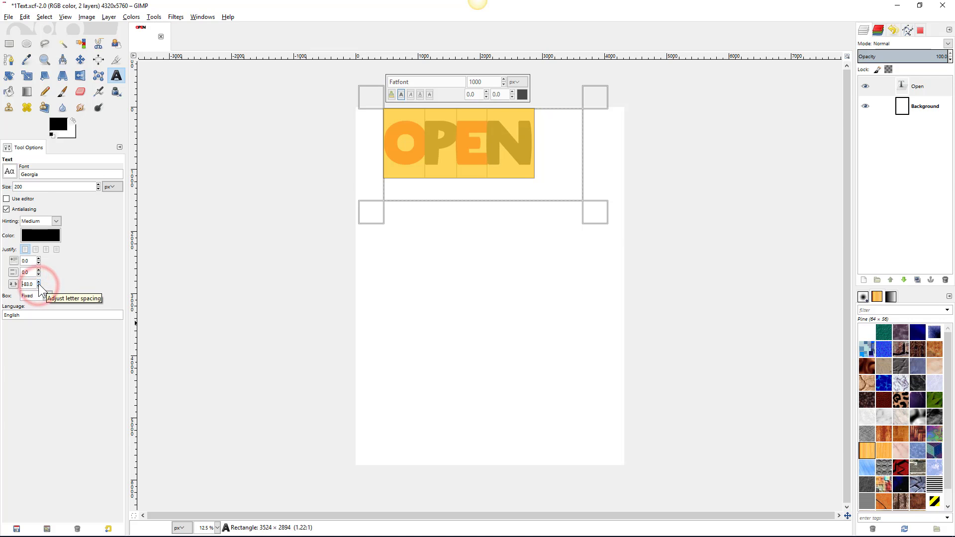
click(38, 282)
click(38, 282)
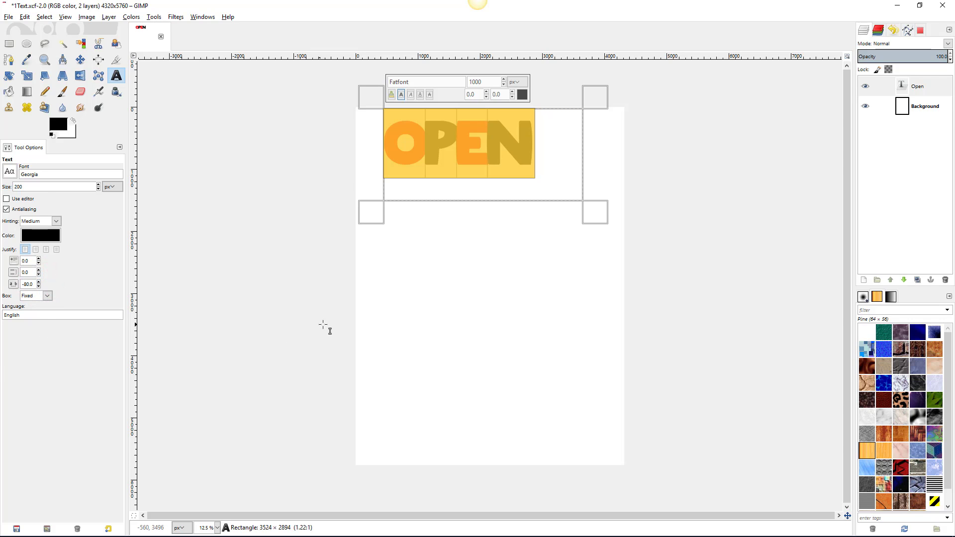
click(81, 60)
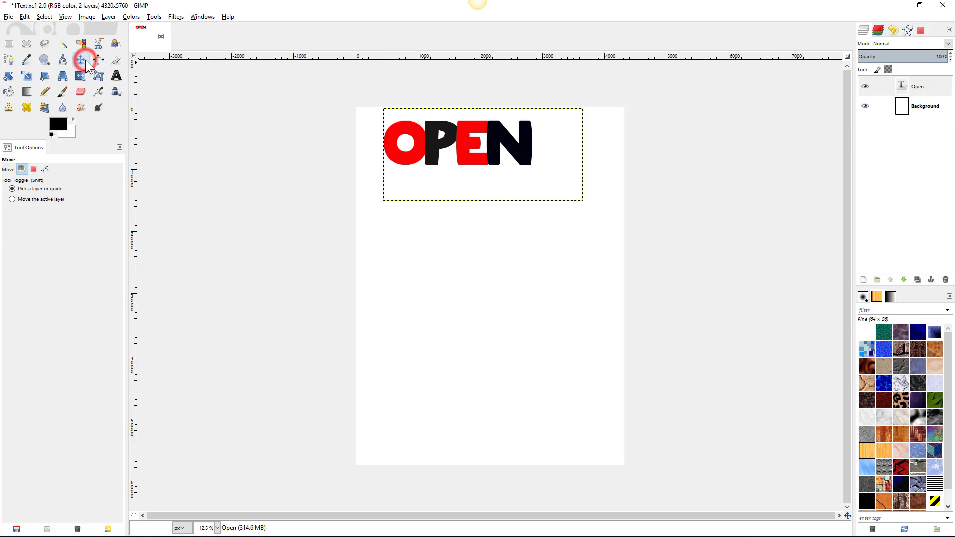
- Rotate the tightly spaced OPEN layer by -30 degrees
click(9, 76)
click(404, 142)
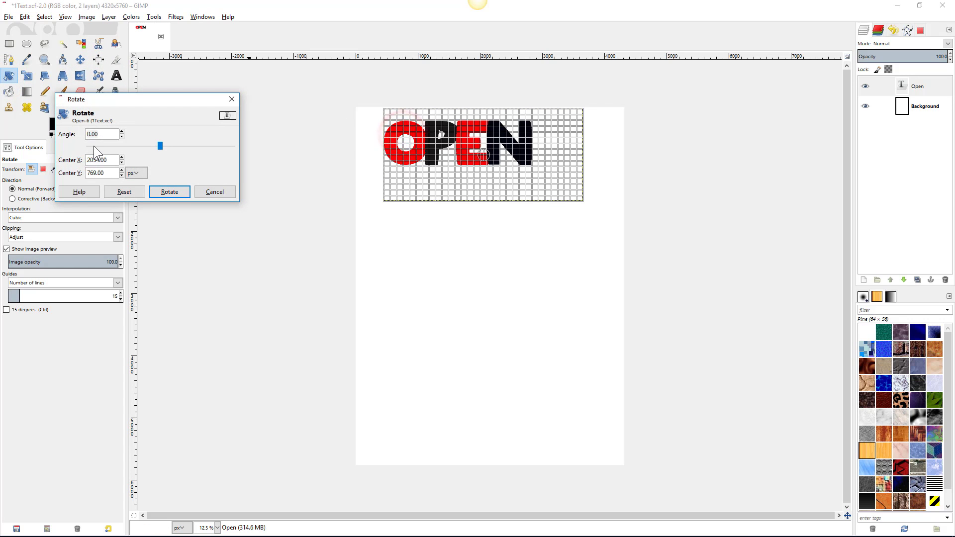
click(101, 132)
text(-30)
key(Return)
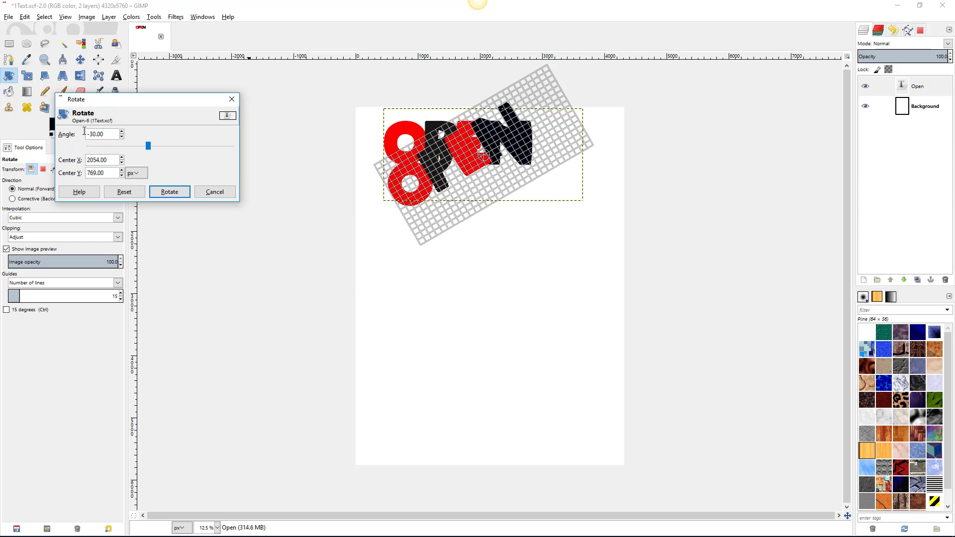
click(169, 192)
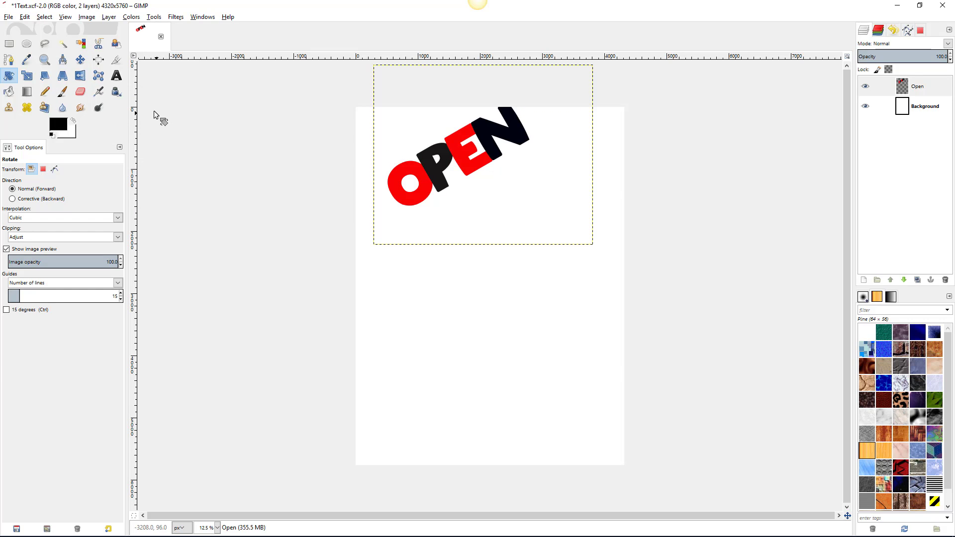
click(117, 76)
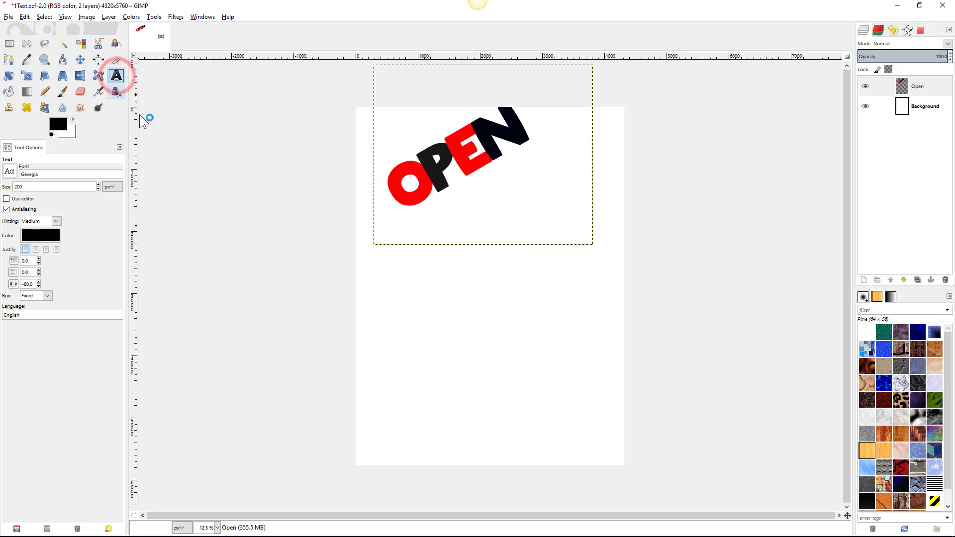
drag(377, 270, 611, 384)
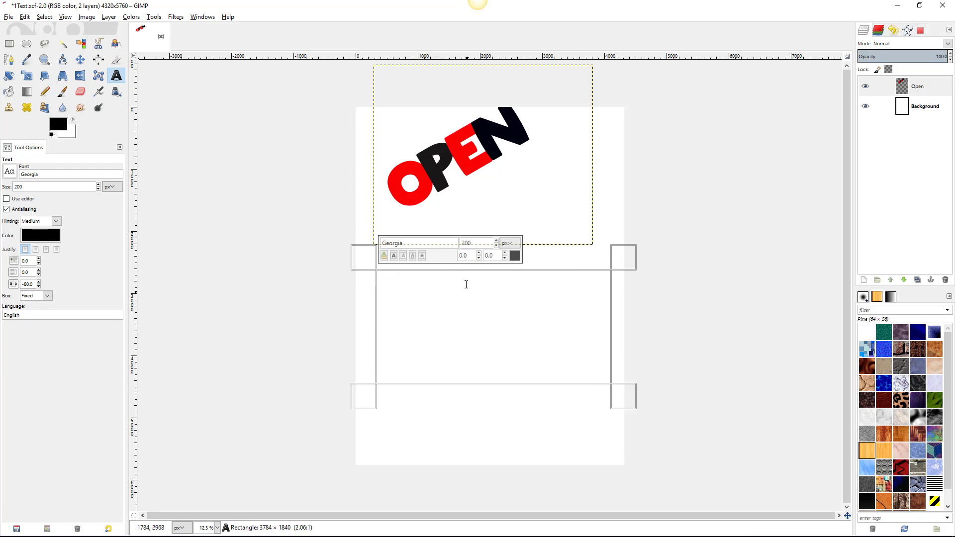
double_click(467, 243)
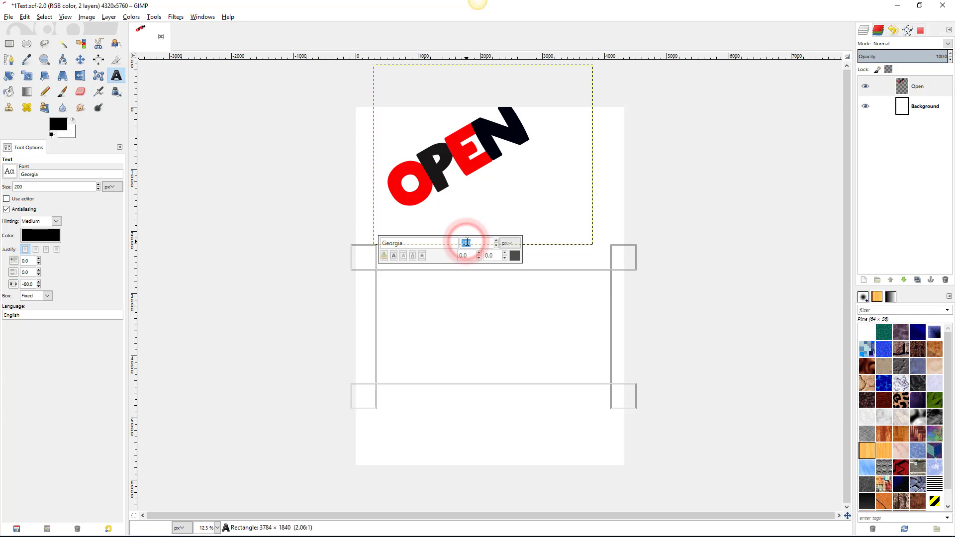
text(1000)
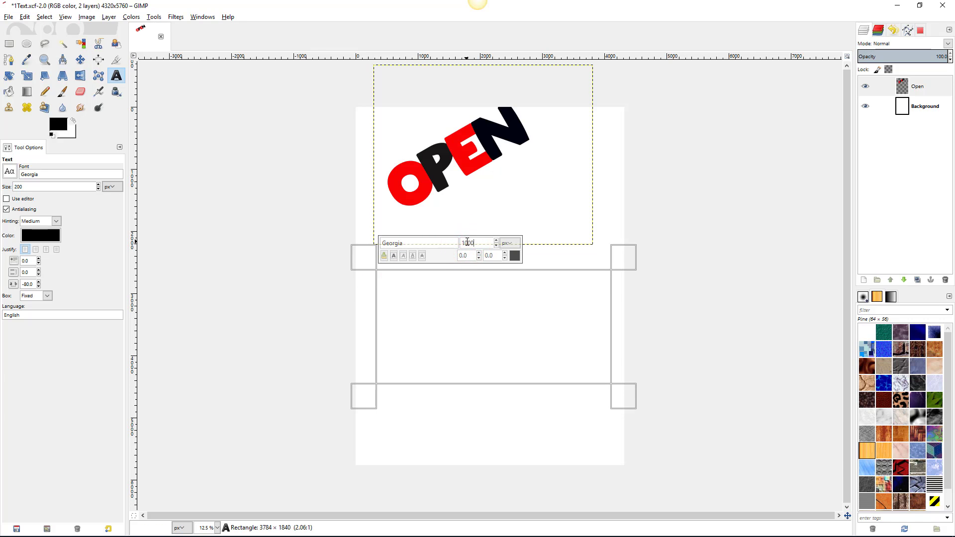
double_click(404, 242)
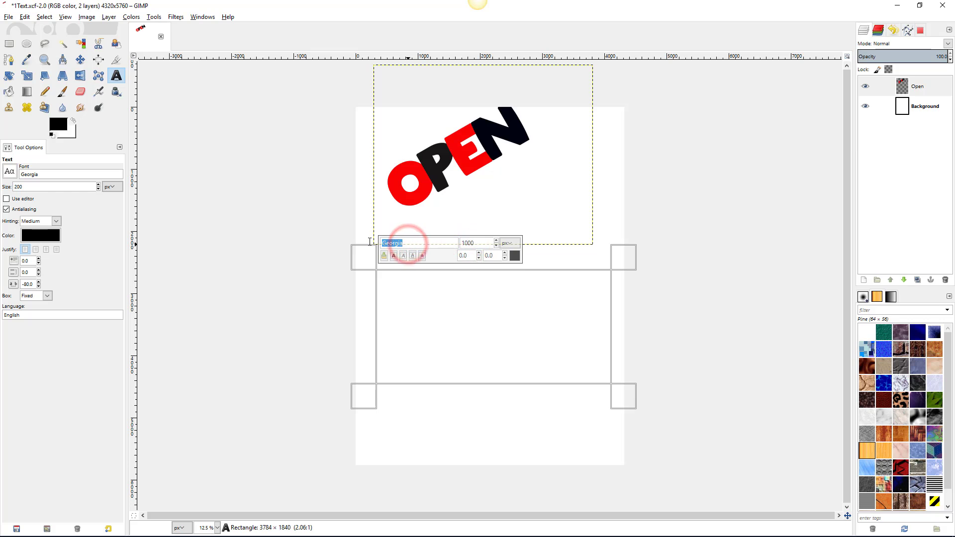
text(fa)
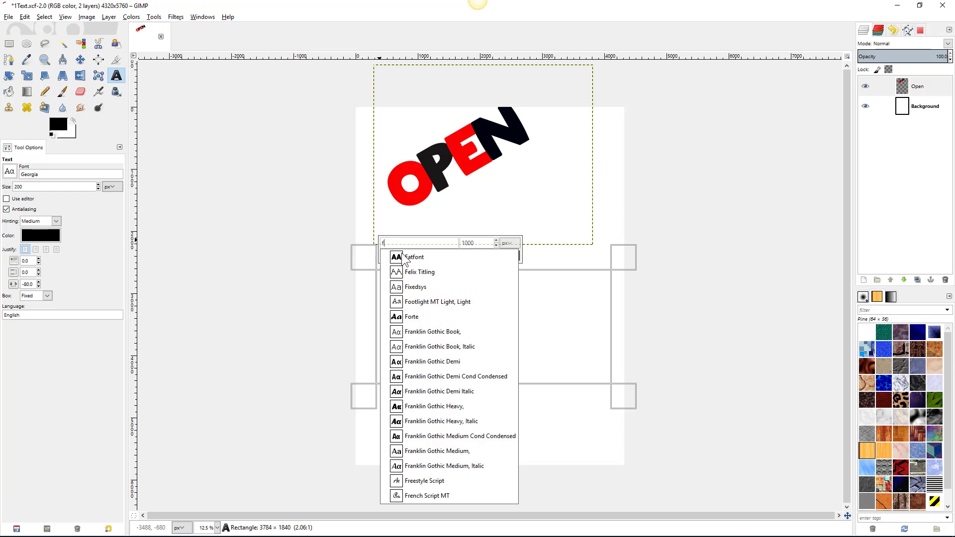
click(402, 255)
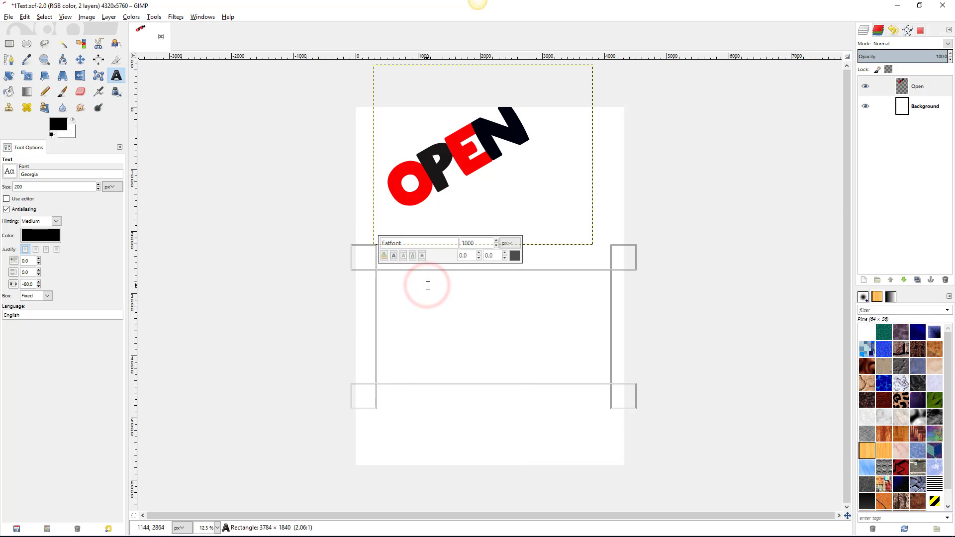
text(H)
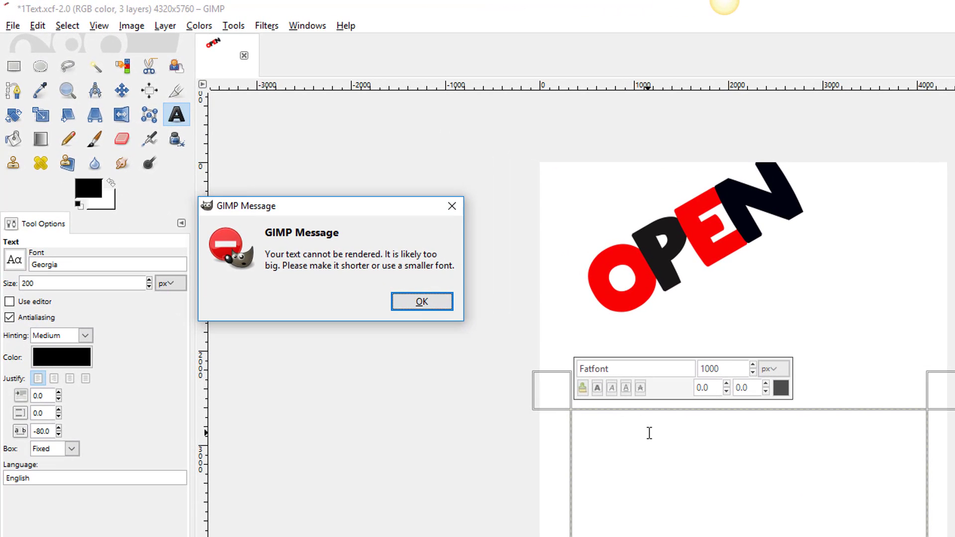
click(419, 302)
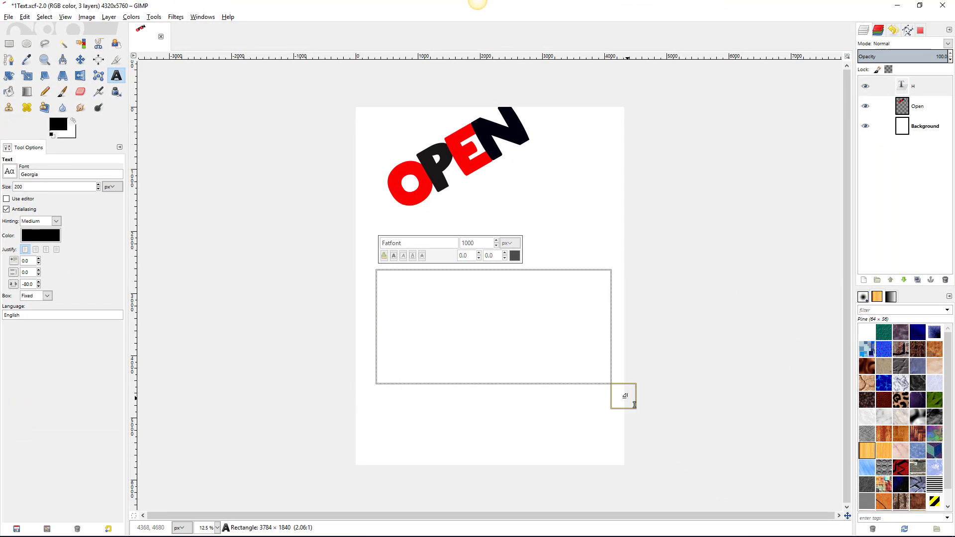
drag(627, 398, 719, 443)
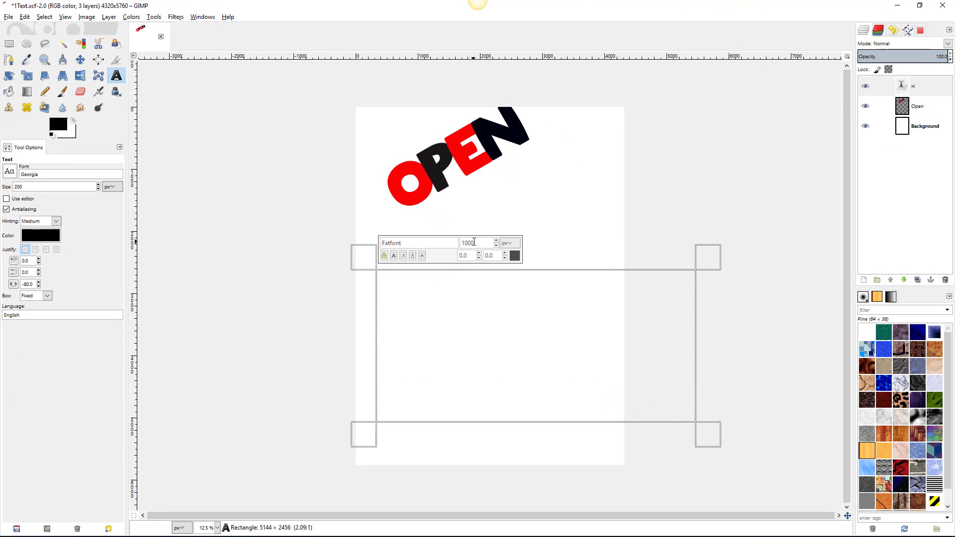
double_click(473, 242)
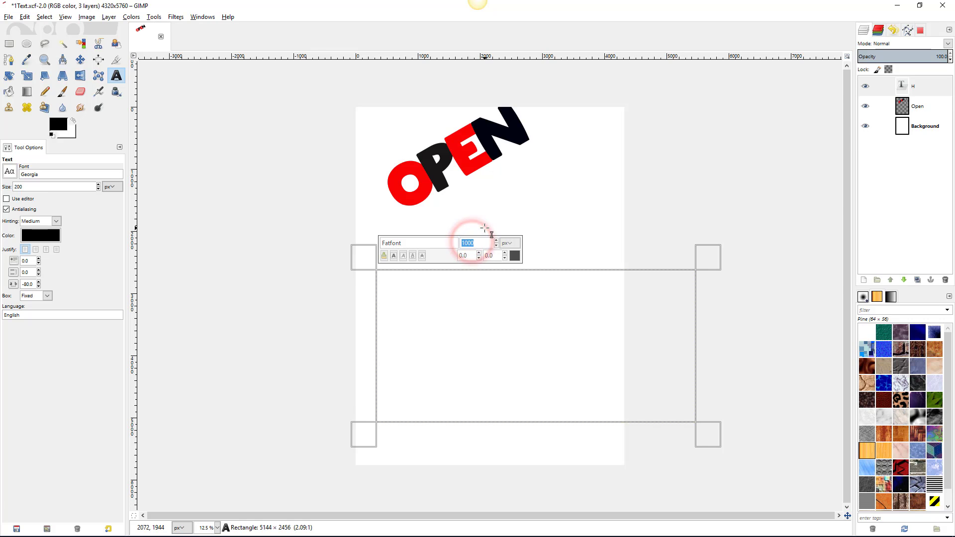
text(2)
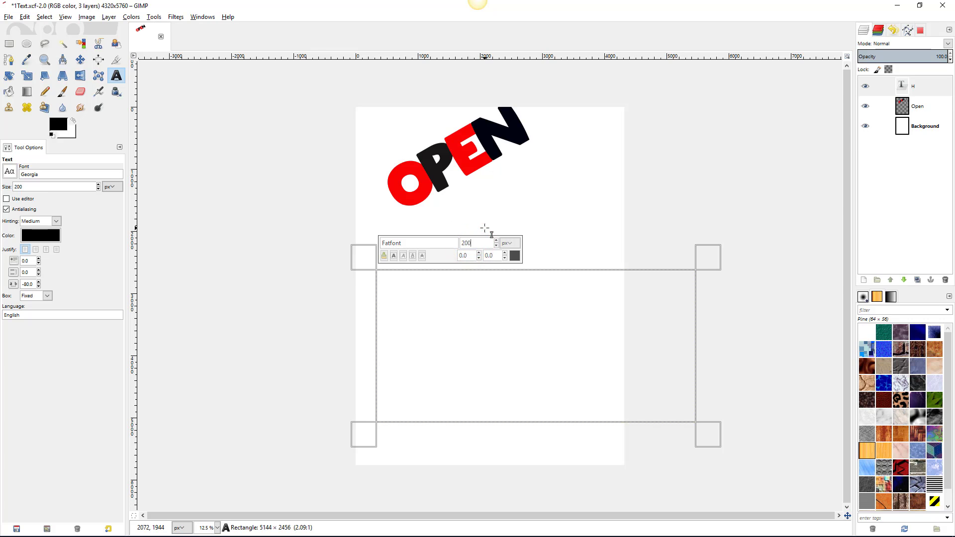
click(434, 295)
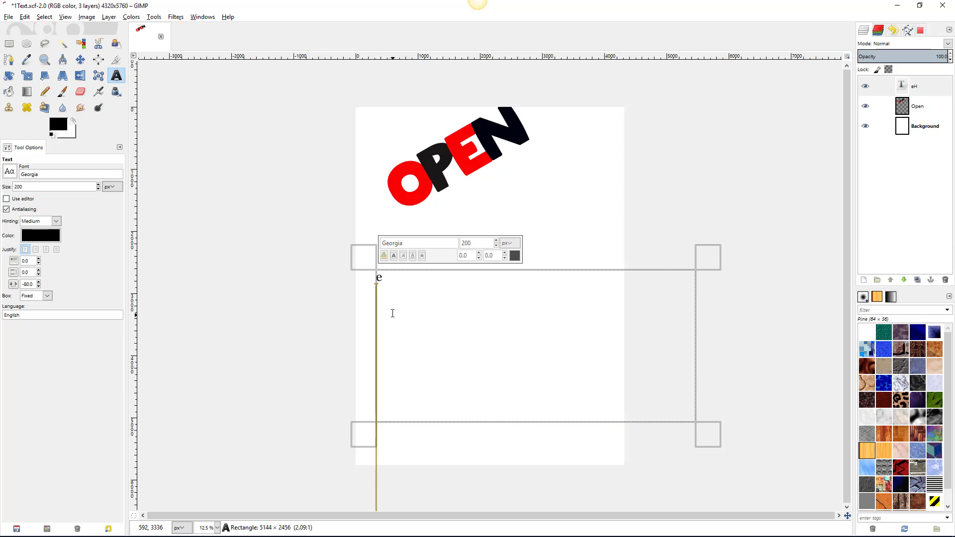
click(387, 280)
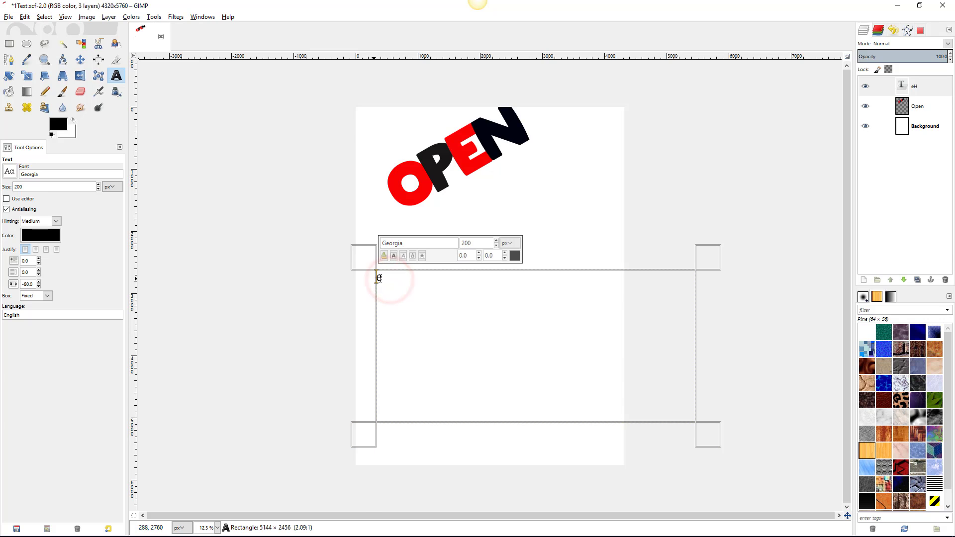
double_click(389, 277)
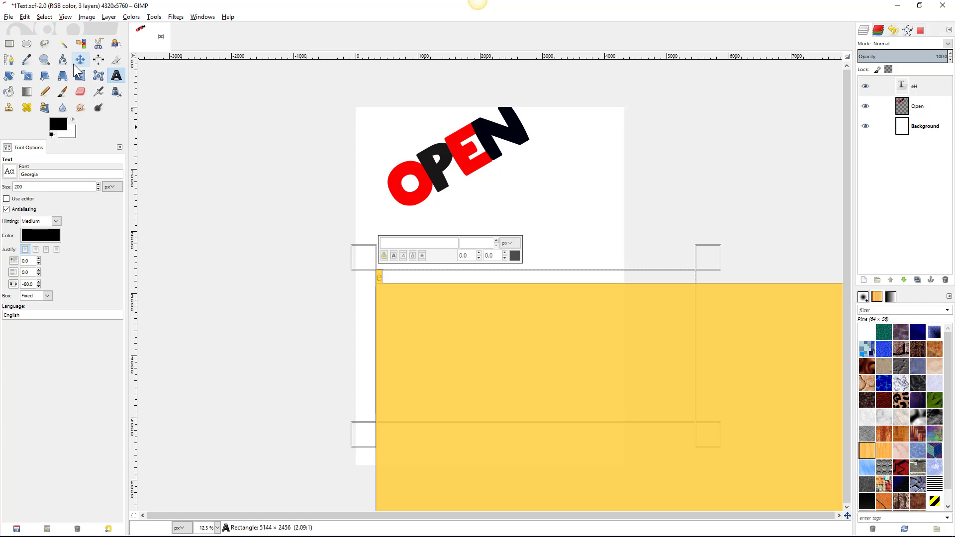
key(Escape)
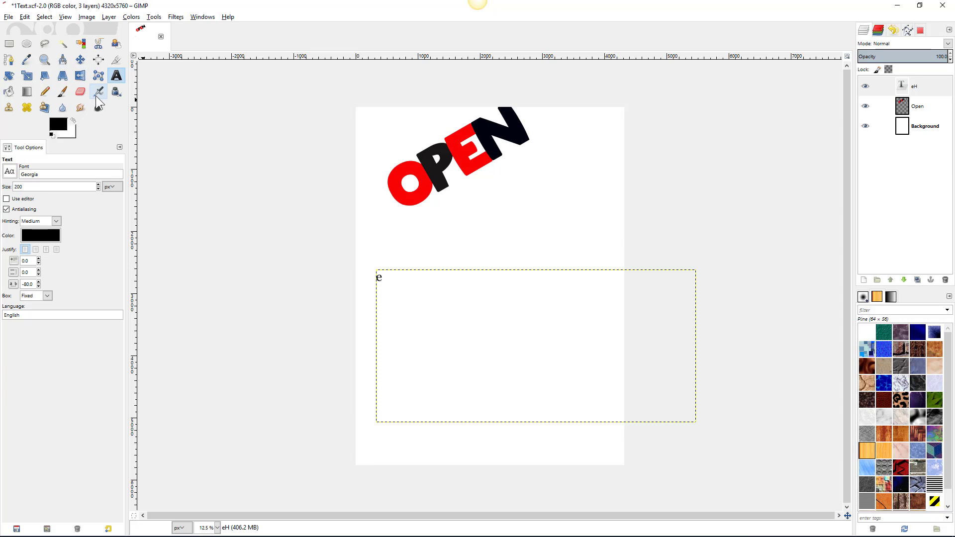
key(ctrl+z)
key(ctrl+z)
key(ctrl+z)
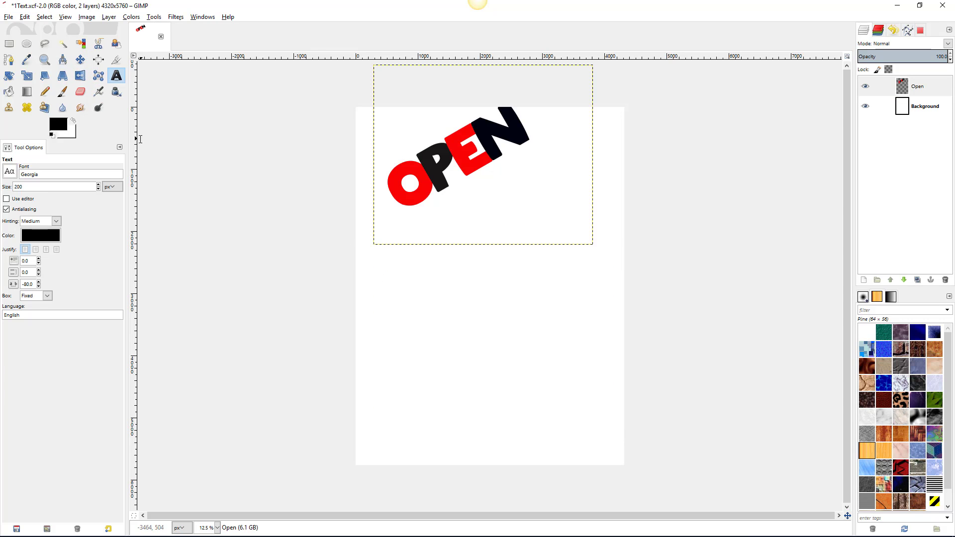
- Add a text box below OPEN reading 'House' with letter spacing reset to 0
click(119, 77)
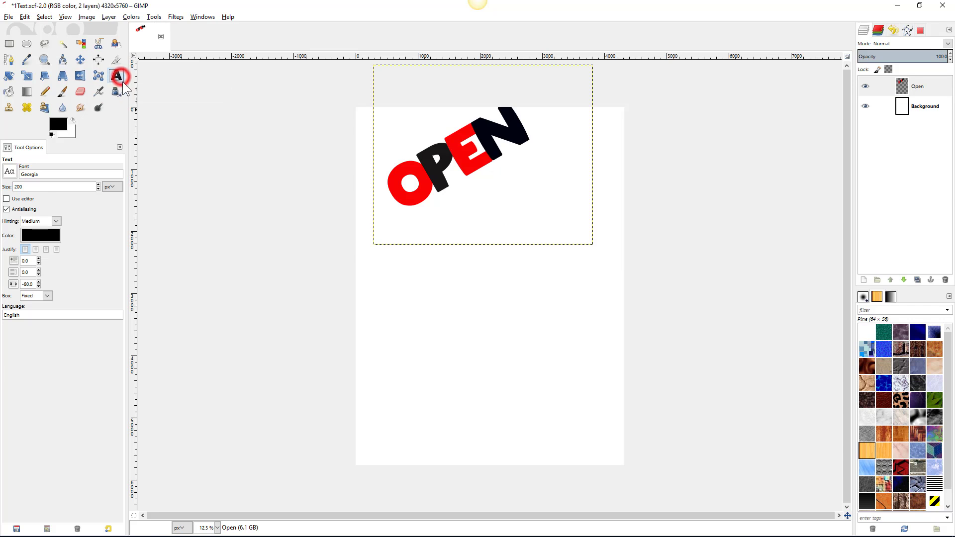
drag(381, 275, 606, 410)
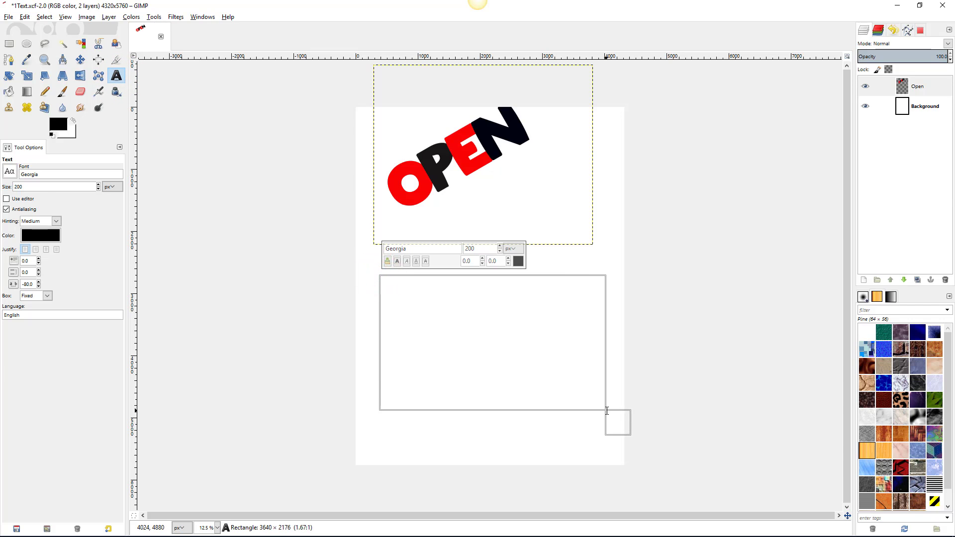
click(445, 311)
text(H)
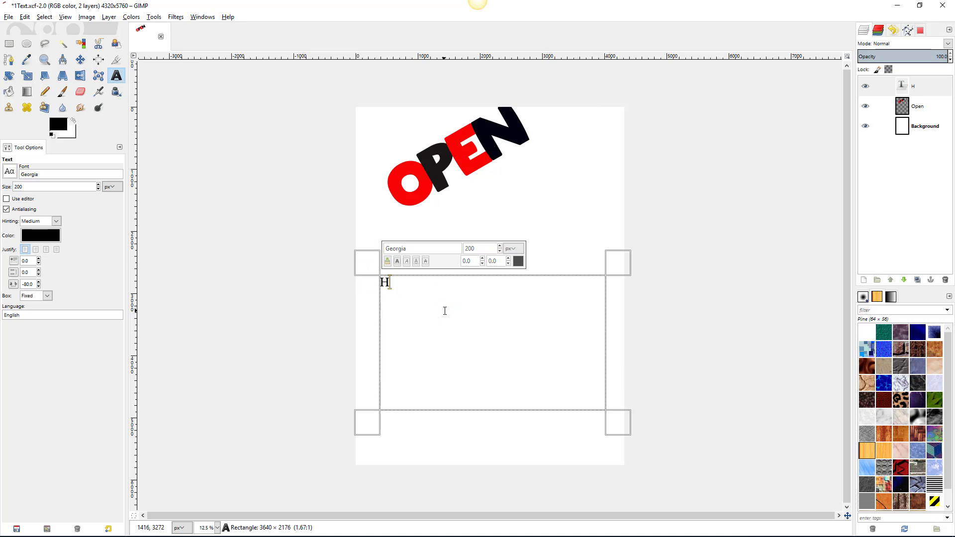
text(ouse)
triple_click(32, 285)
text(0)
click(25, 261)
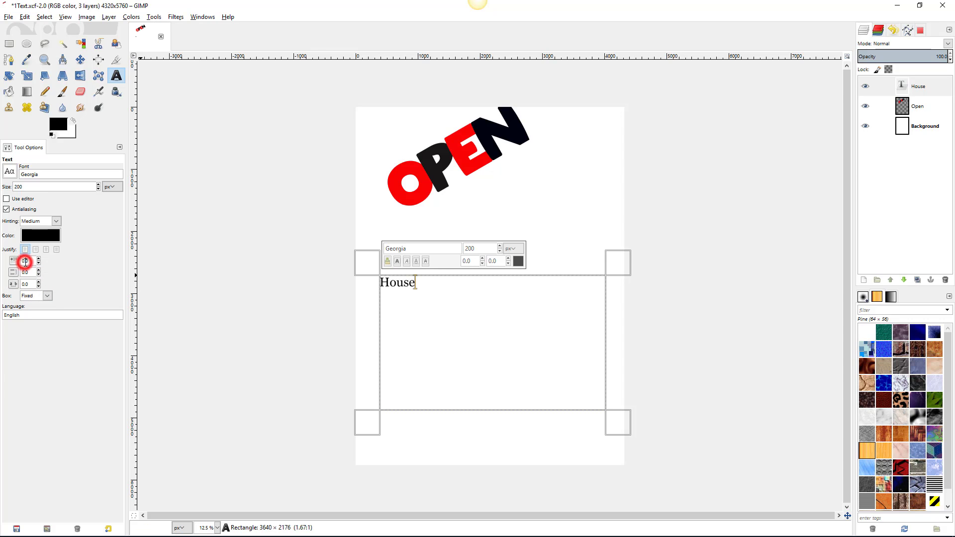
- Set the House text to 1000 px size in the Fatfont font
double_click(437, 288)
click(472, 247)
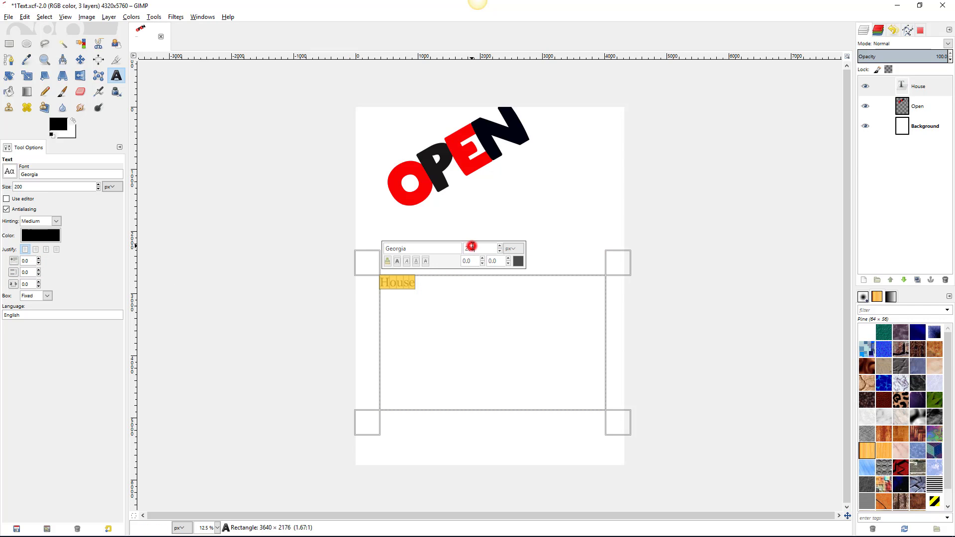
double_click(472, 247)
text(1000)
key(Return)
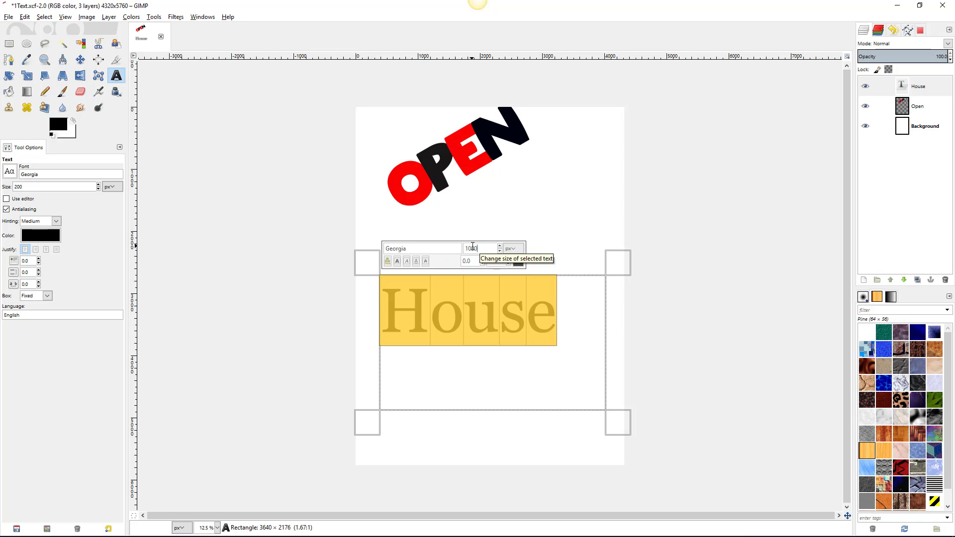
click(408, 249)
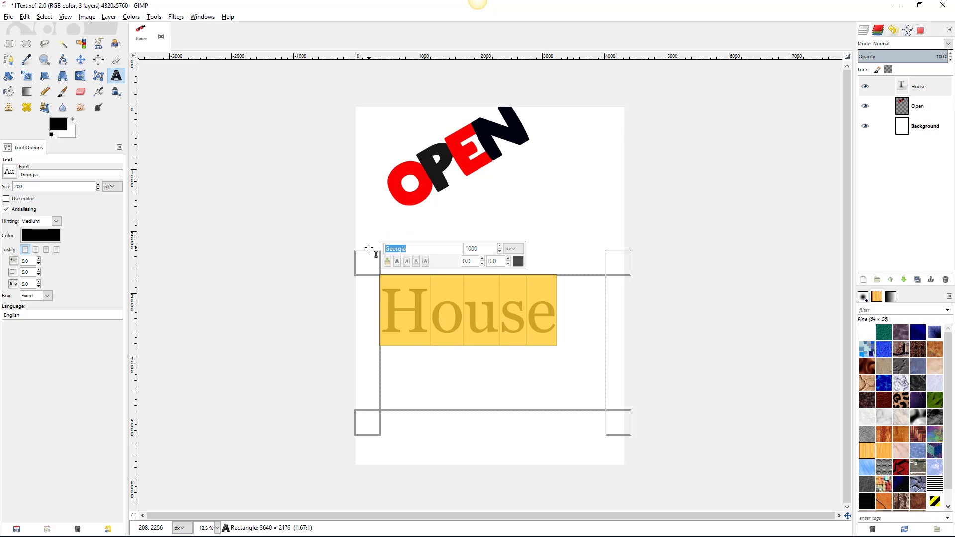
text(f)
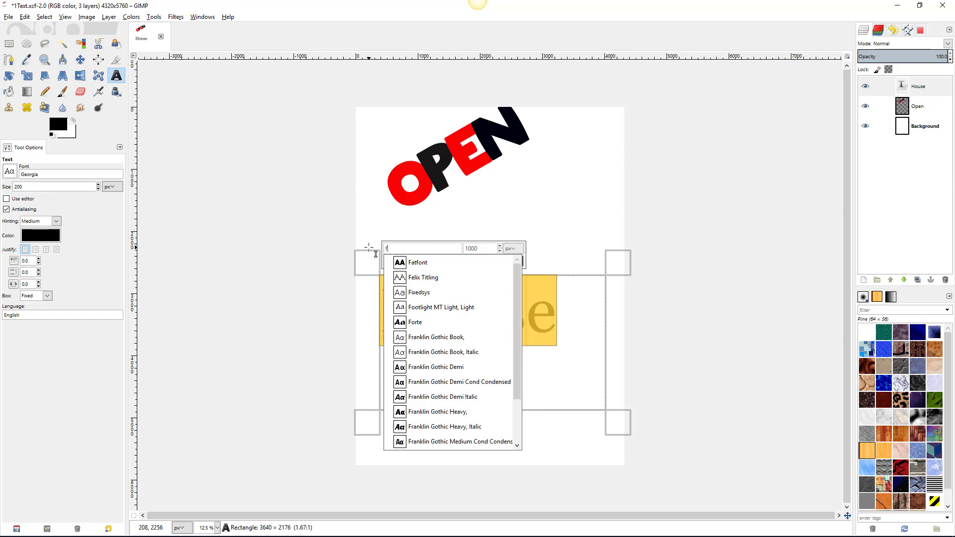
click(410, 262)
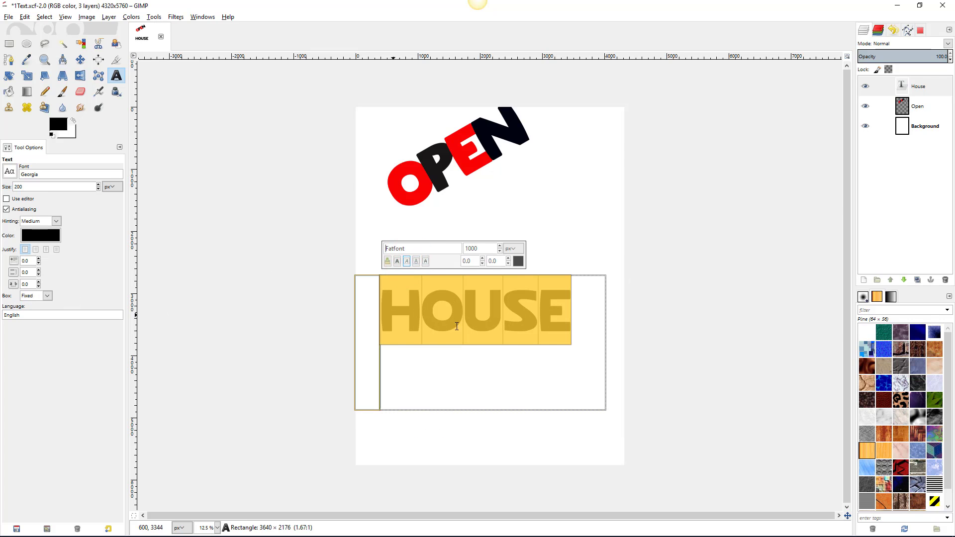
- Colour the letters O and S of HOUSE red, leaving H, U and E black
drag(422, 311, 458, 311)
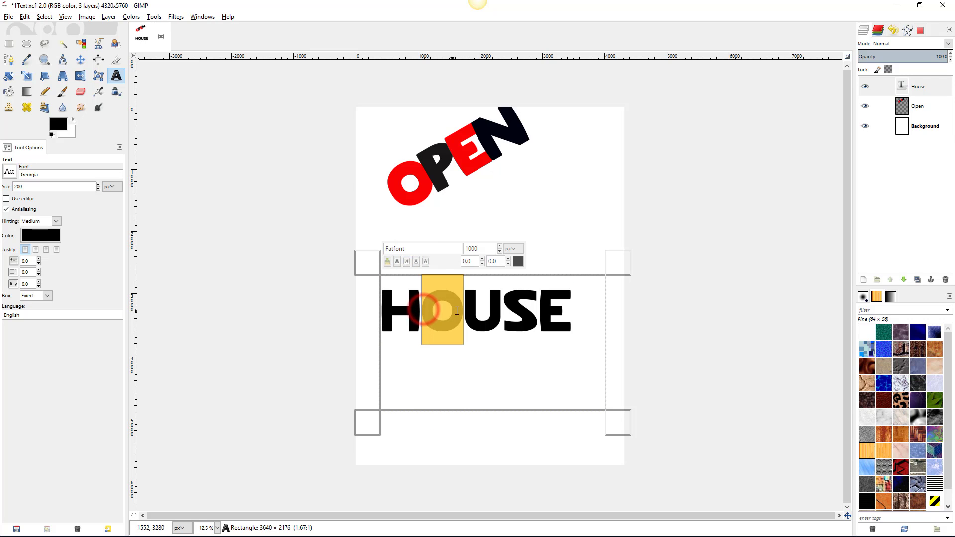
click(518, 260)
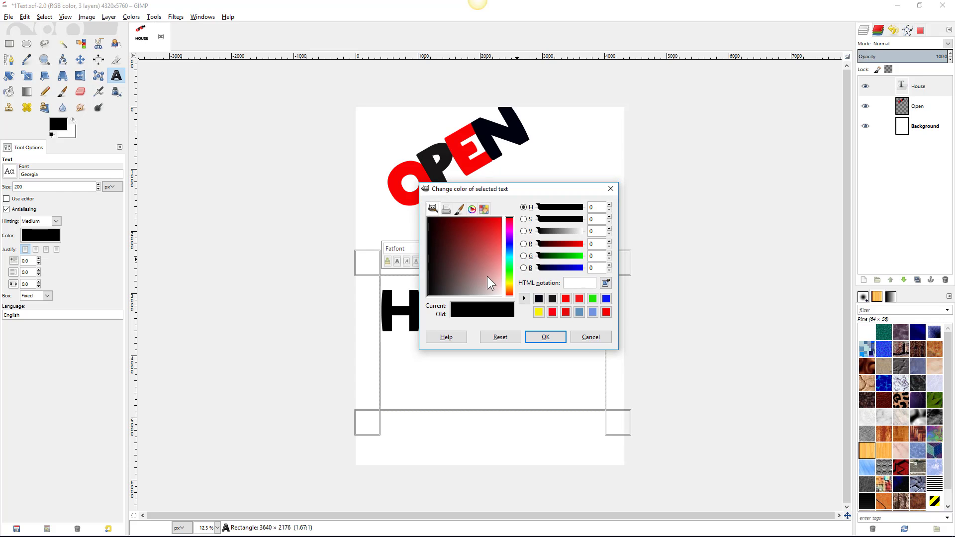
click(552, 312)
click(548, 336)
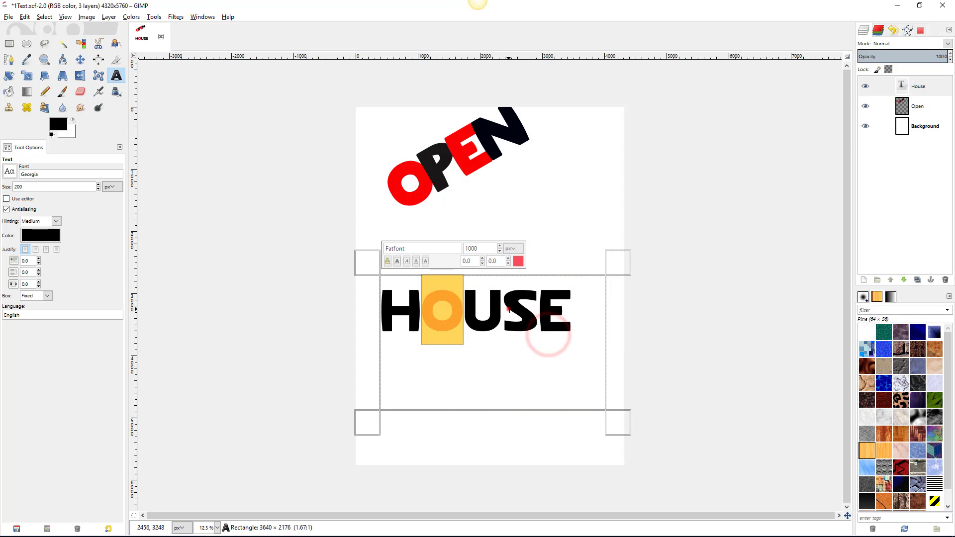
drag(503, 309, 537, 310)
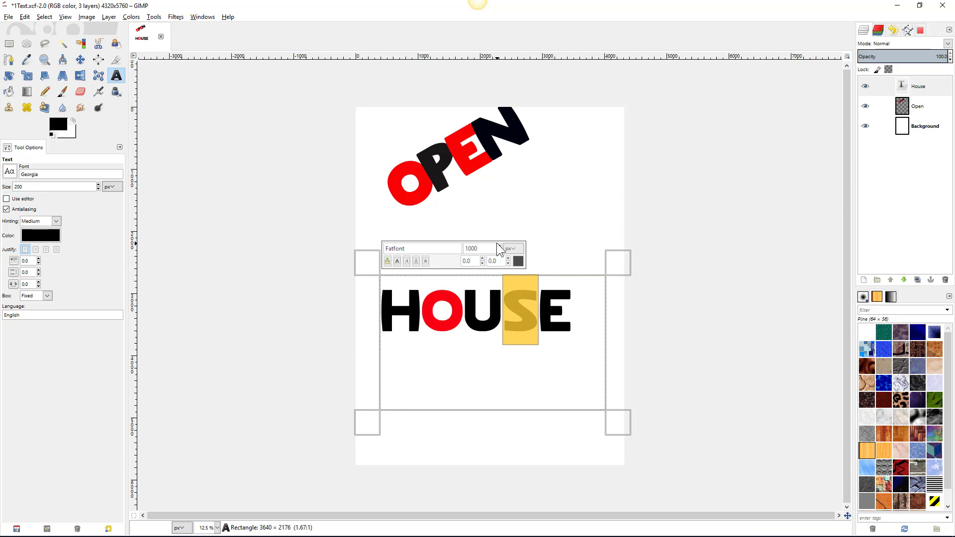
click(518, 261)
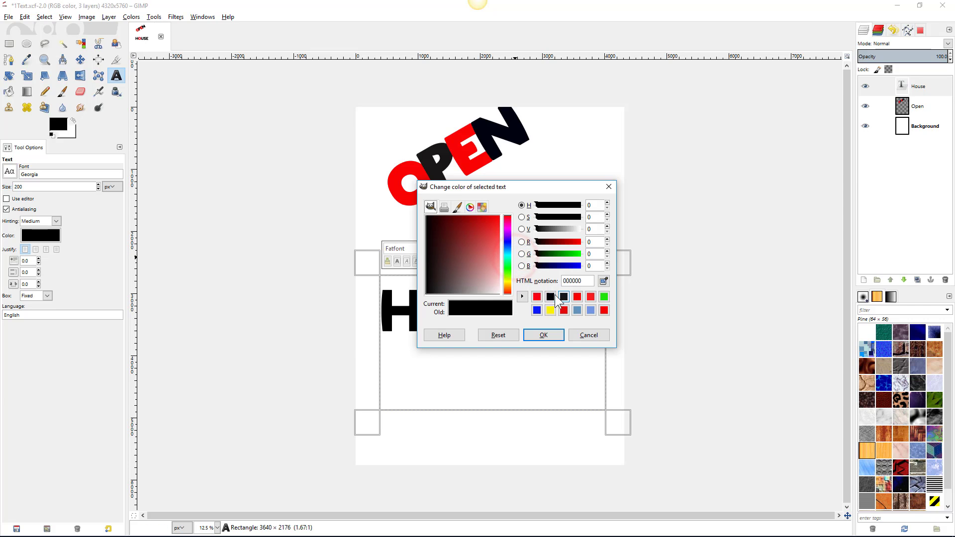
click(536, 297)
click(542, 335)
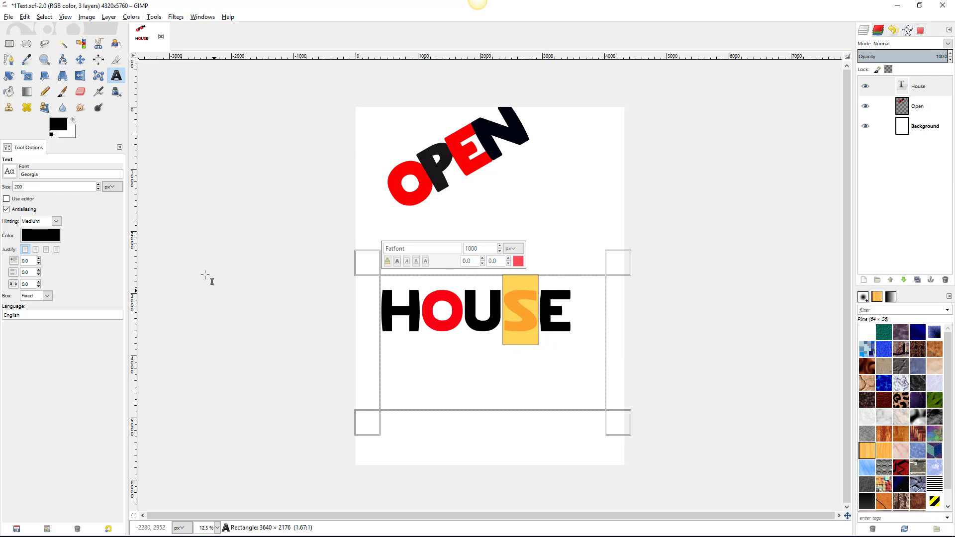
- Rotate the HOUSE layer by -30 degrees so it slants like OPEN
click(9, 75)
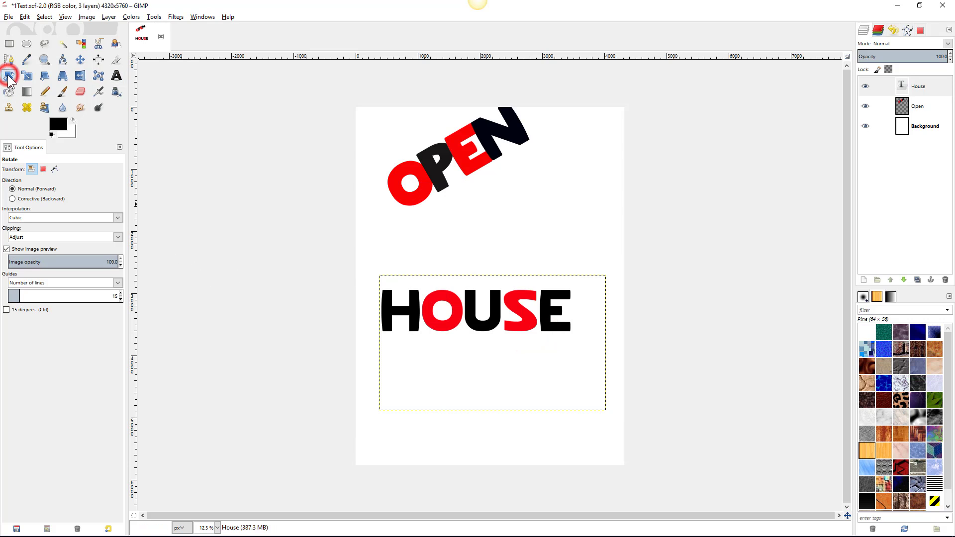
click(429, 302)
click(103, 133)
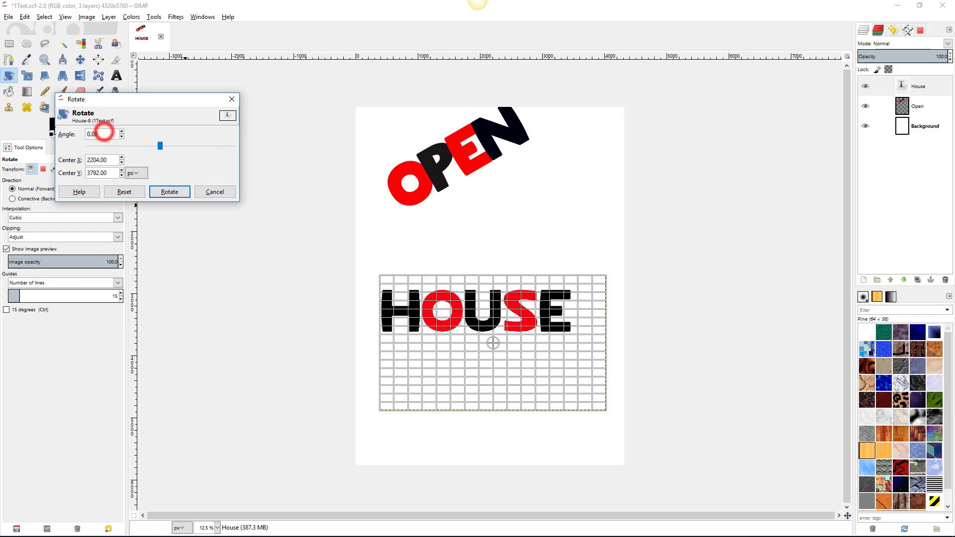
text(-30)
key(Tab)
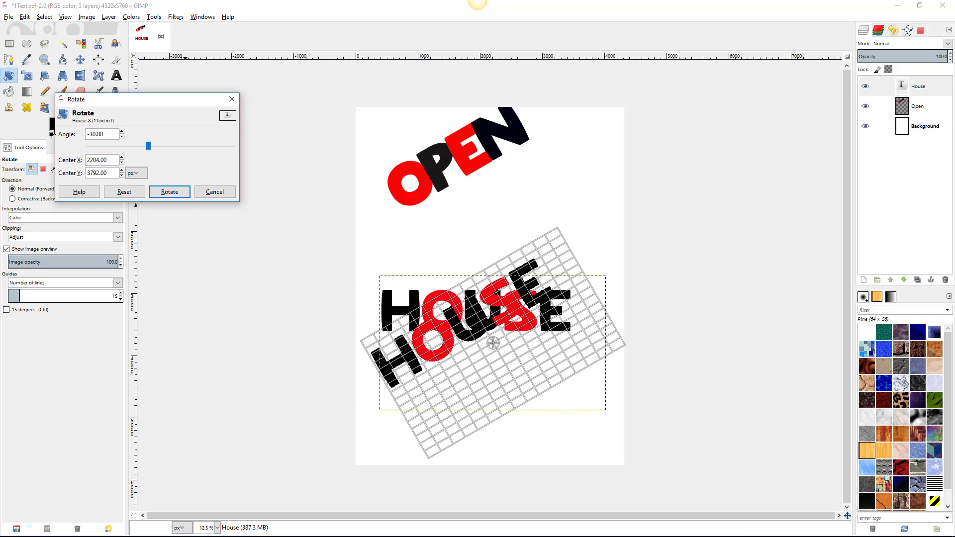
click(160, 194)
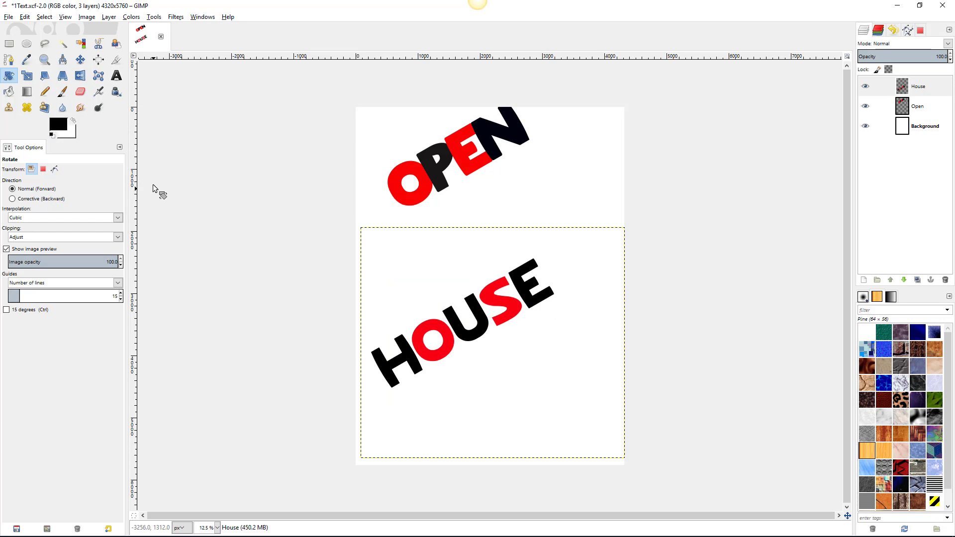
click(12, 17)
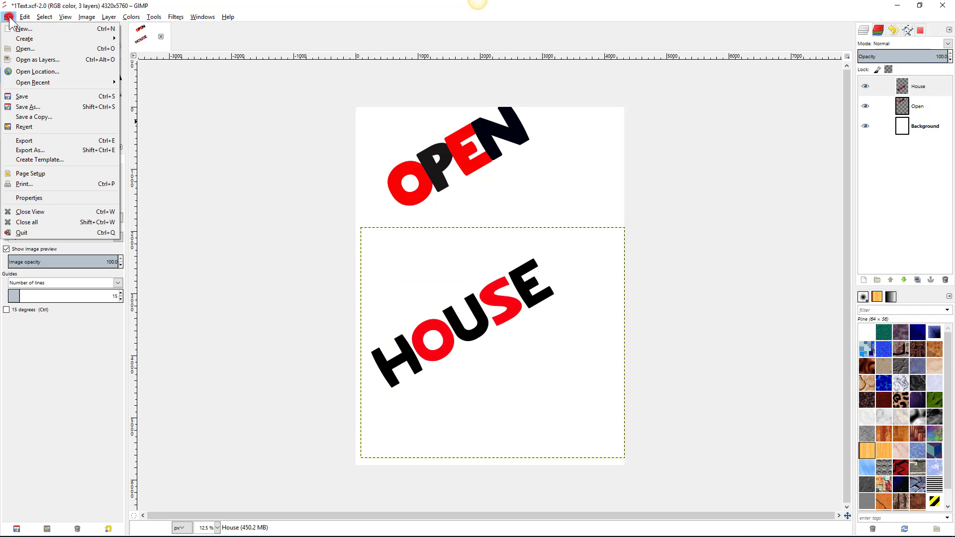
- Save the poster as 2Text.xcf instead of 1Text.xcf
click(21, 106)
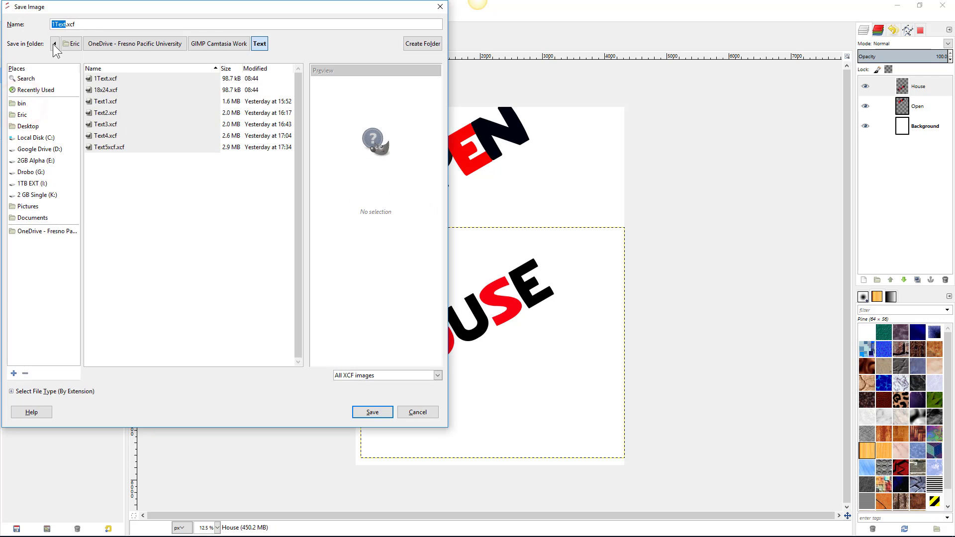
click(52, 23)
key(Delete)
text(2)
key(Return)
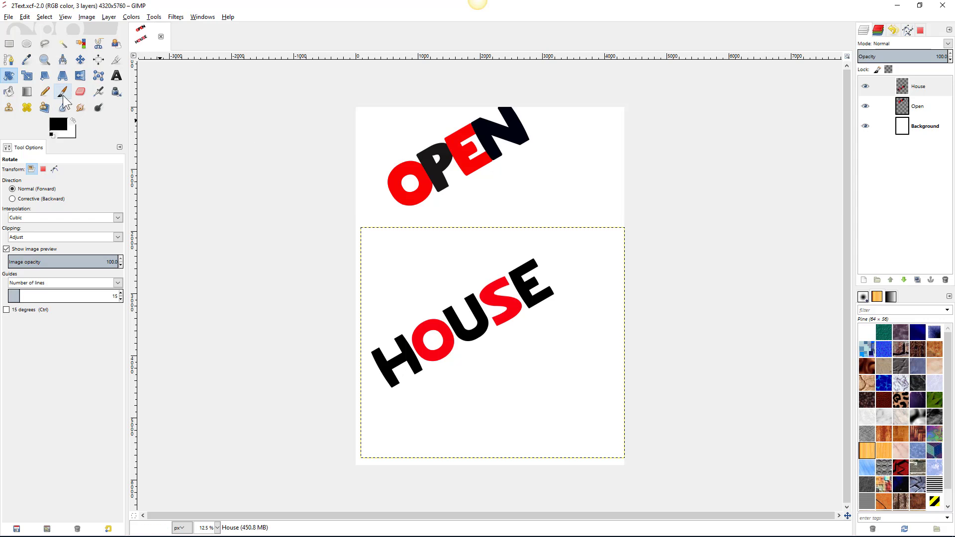
- Discard HOUSE's rotation, reopen it as editable text, and select the whole word
click(115, 76)
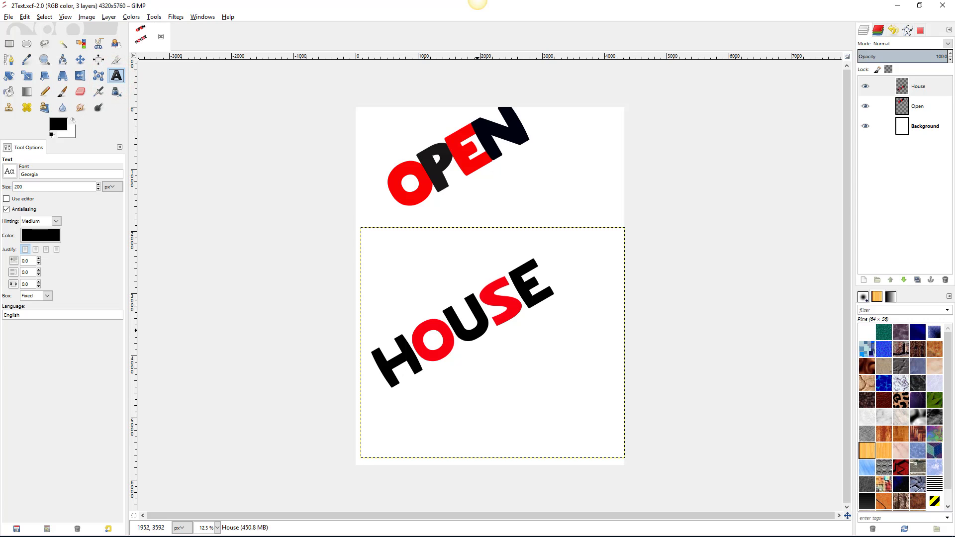
click(476, 330)
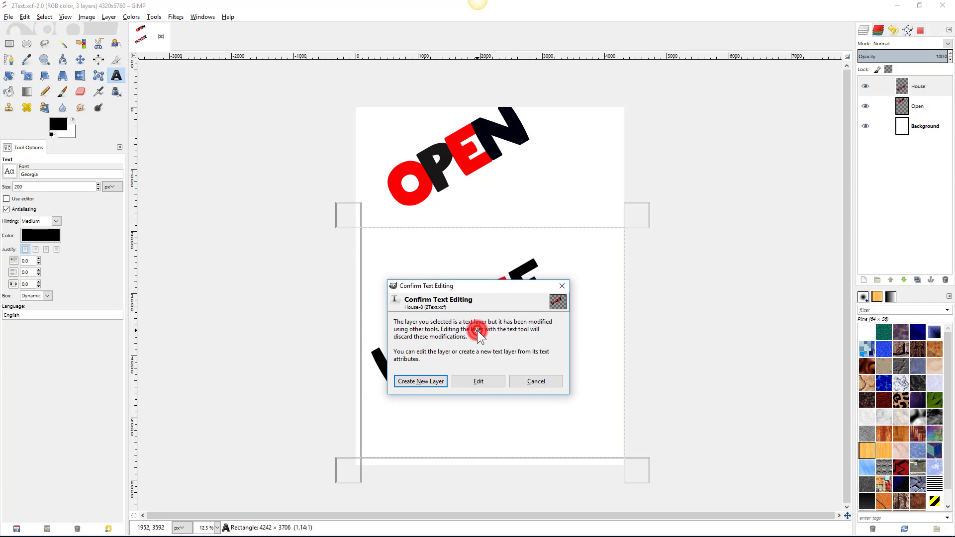
click(491, 384)
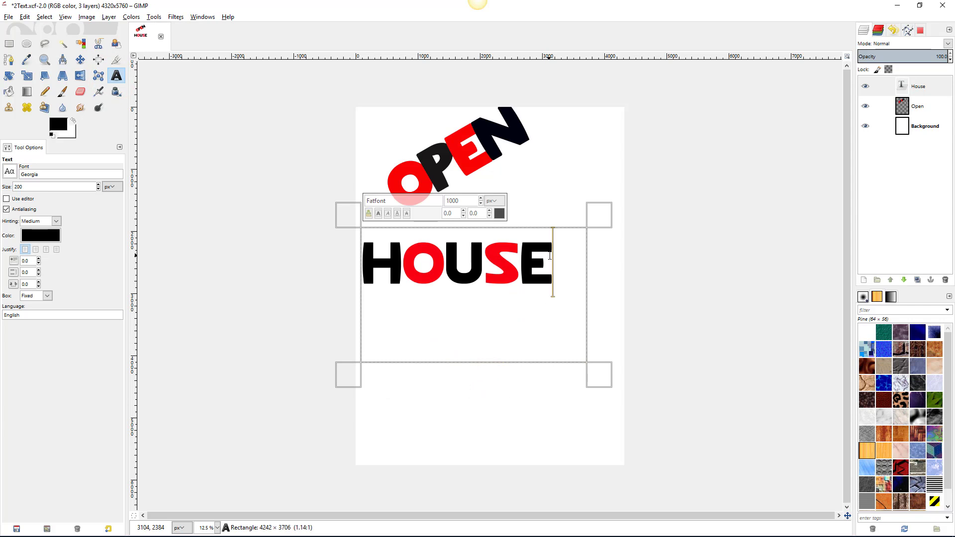
drag(551, 256, 360, 261)
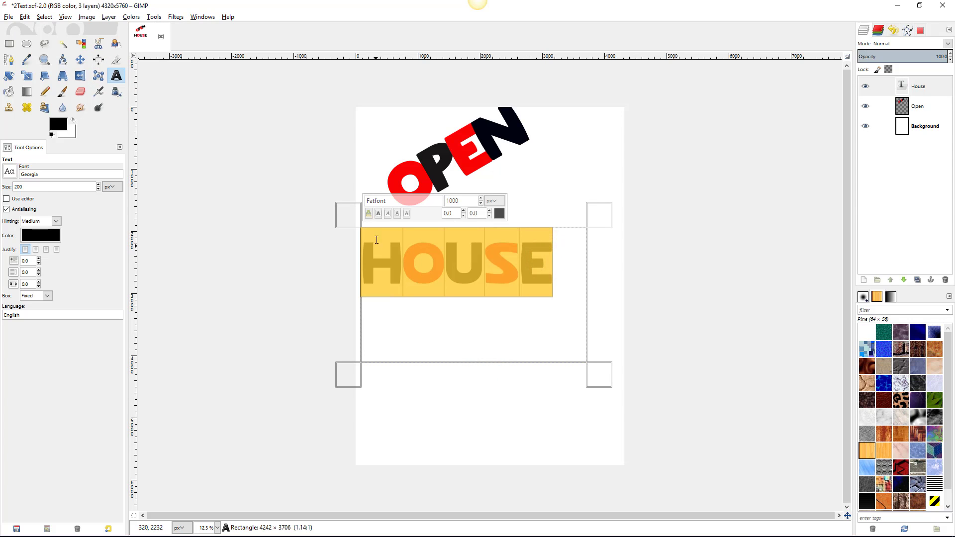
- Make HOUSE bold and tighten its letter spacing to -80
click(378, 214)
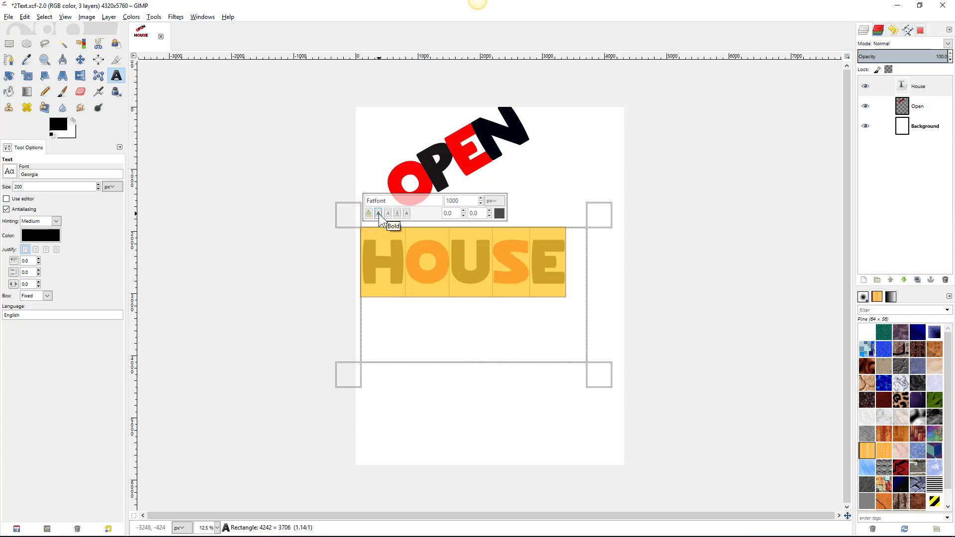
click(32, 284)
text(-80)
key(Return)
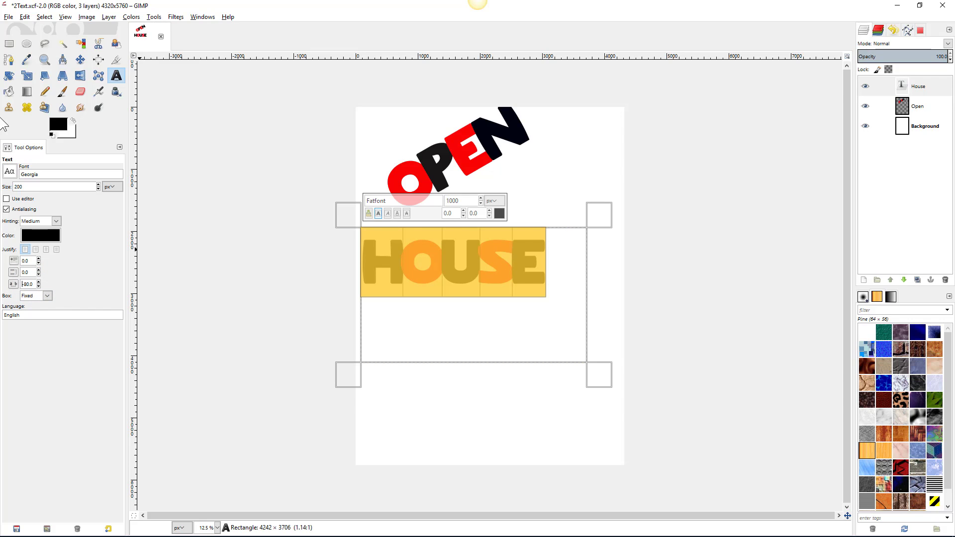
click(9, 76)
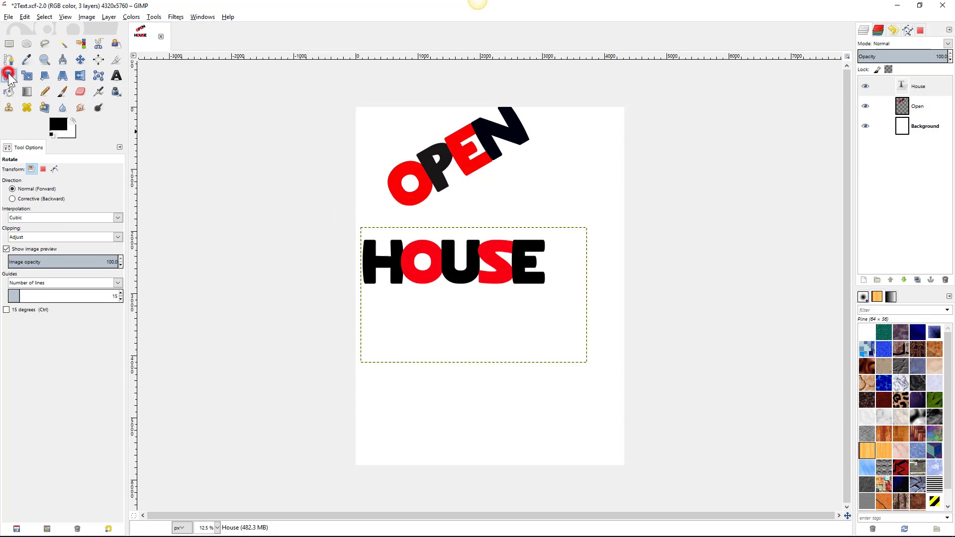
- Rotate the bold HOUSE text layer by -30 degrees so it slants upward to the right
click(256, 216)
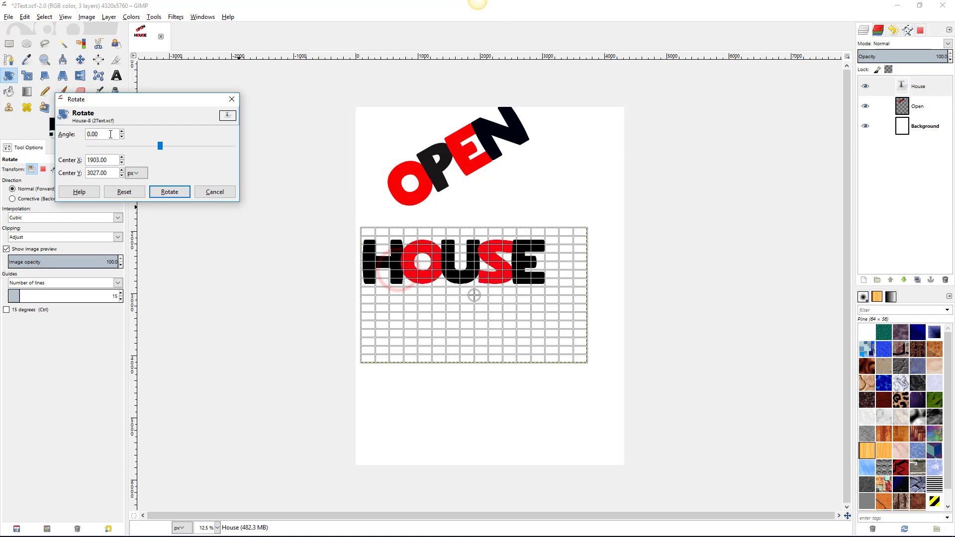
drag(108, 135, 77, 134)
text(-30)
key(Return)
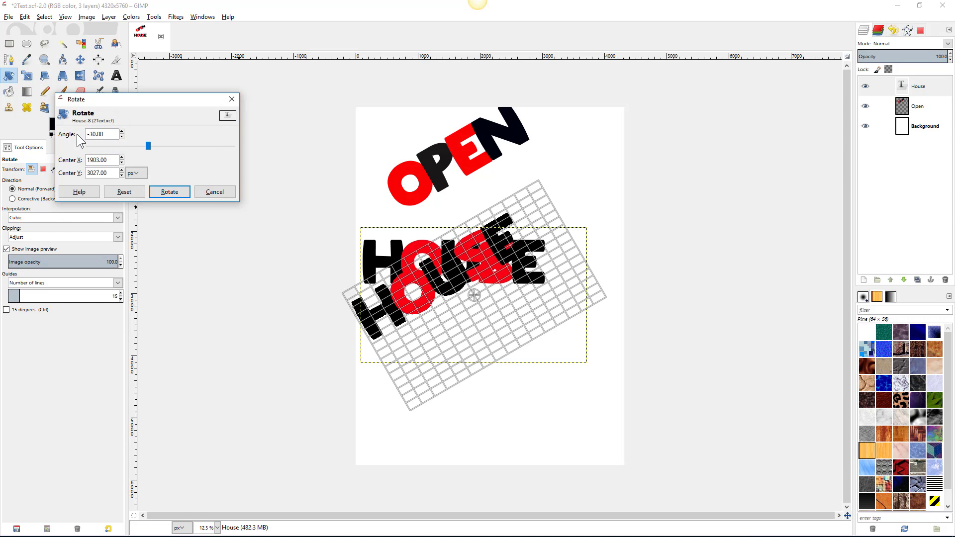
click(157, 192)
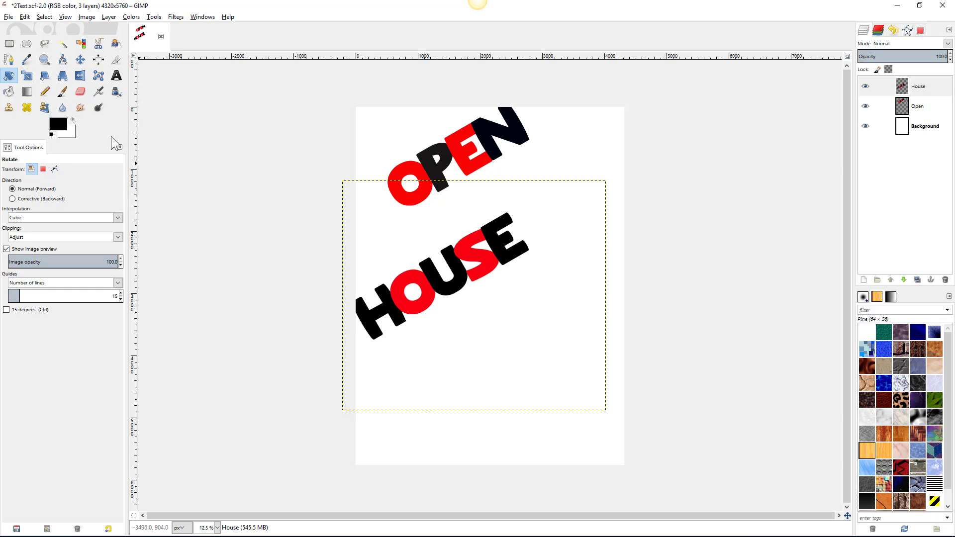
click(8, 18)
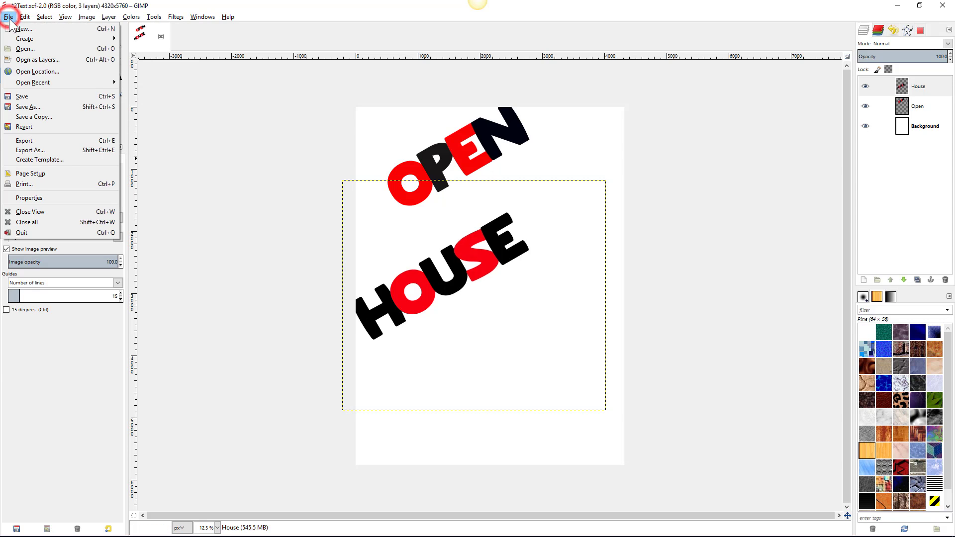
- Save the poster with both slanted words to its XCF file
click(20, 100)
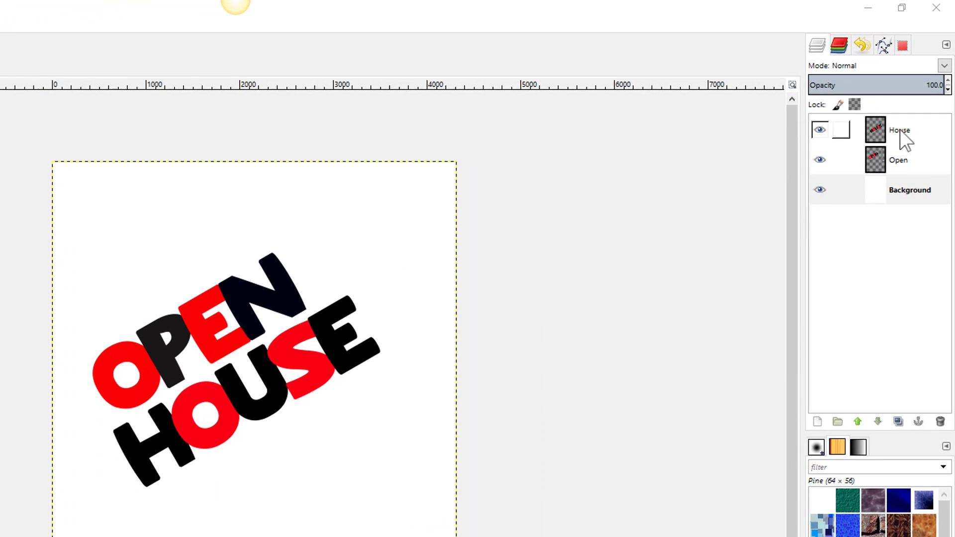
- Make backup copies Open #1 and House #1, hide House #1 and move both below Background
right_click(919, 86)
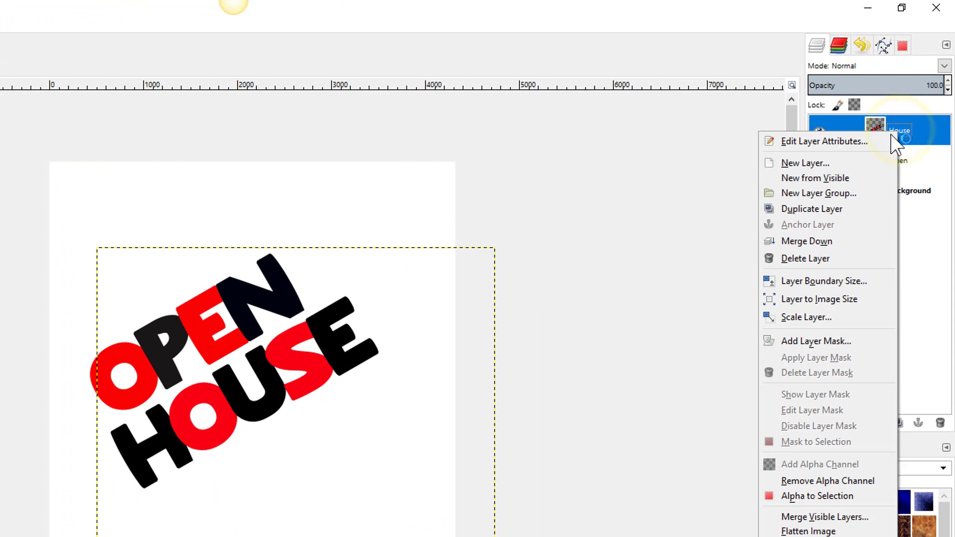
click(854, 209)
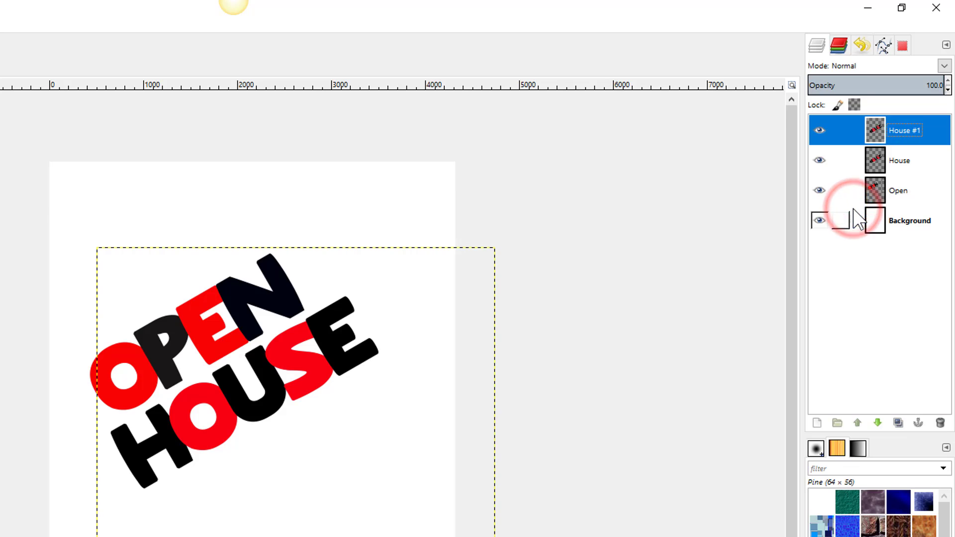
click(905, 194)
right_click(907, 195)
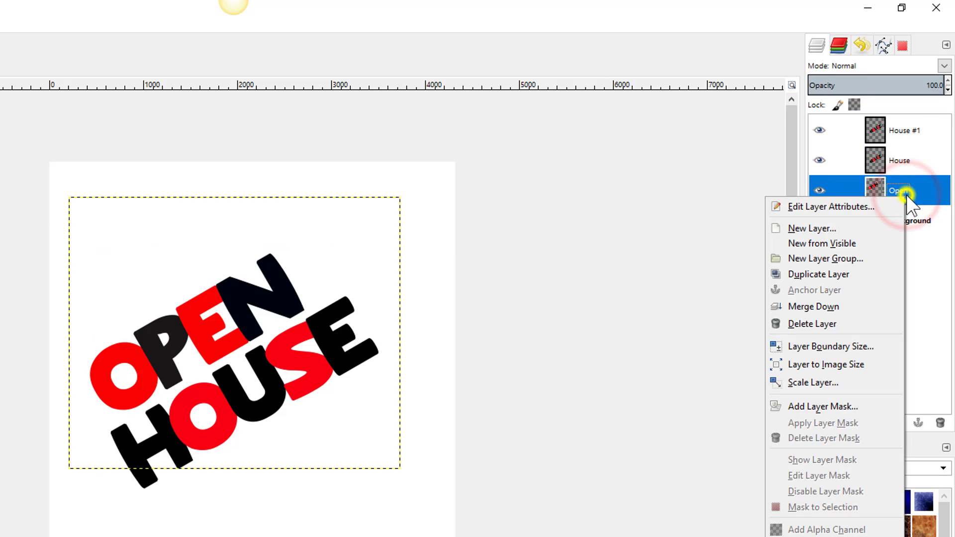
click(871, 275)
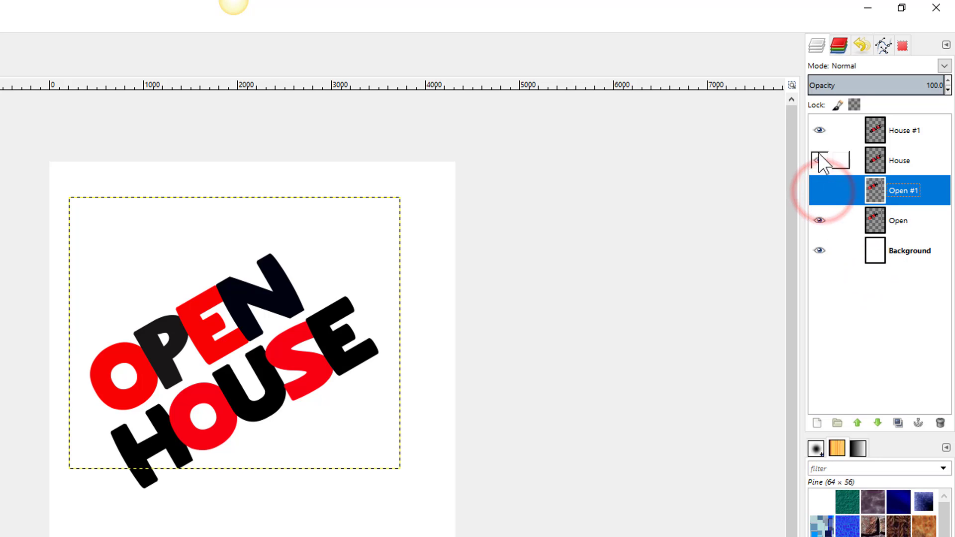
click(819, 130)
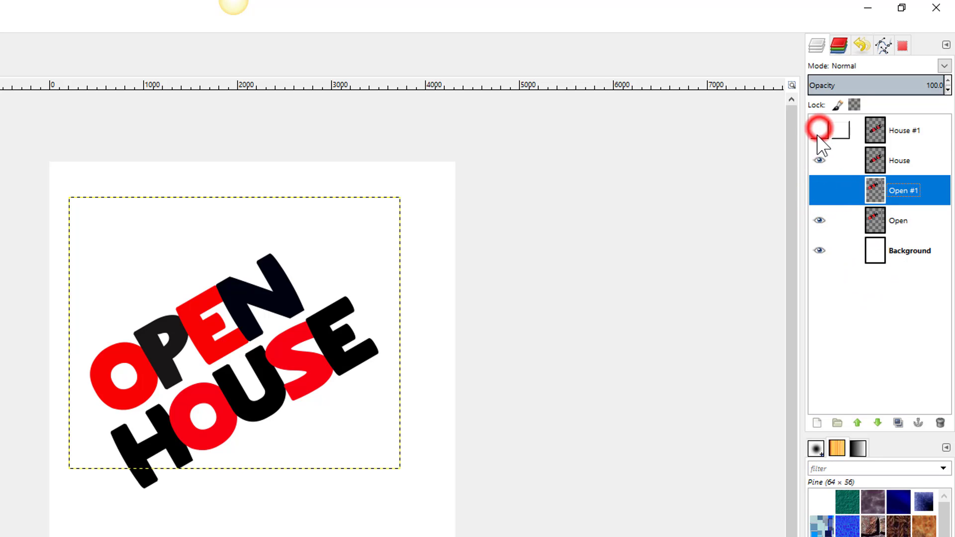
click(872, 424)
click(871, 424)
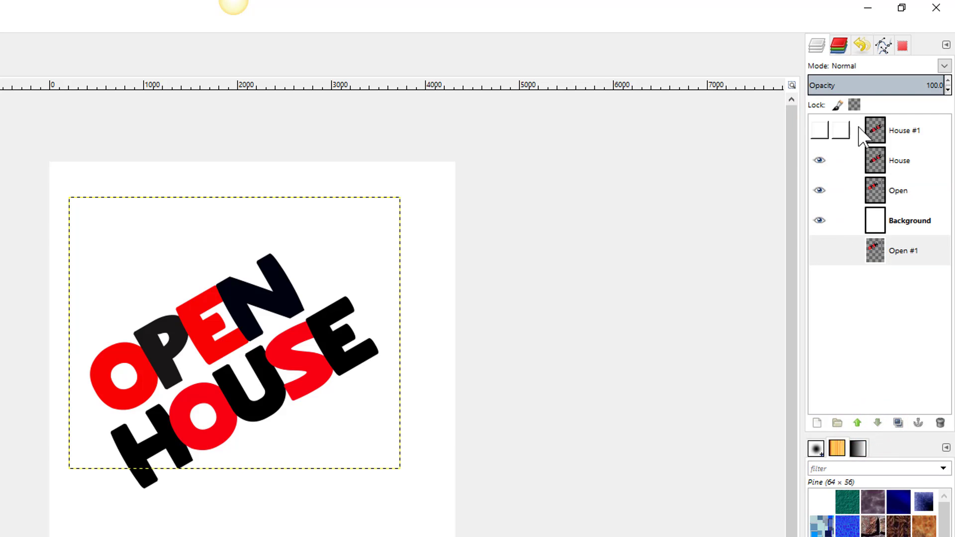
click(893, 126)
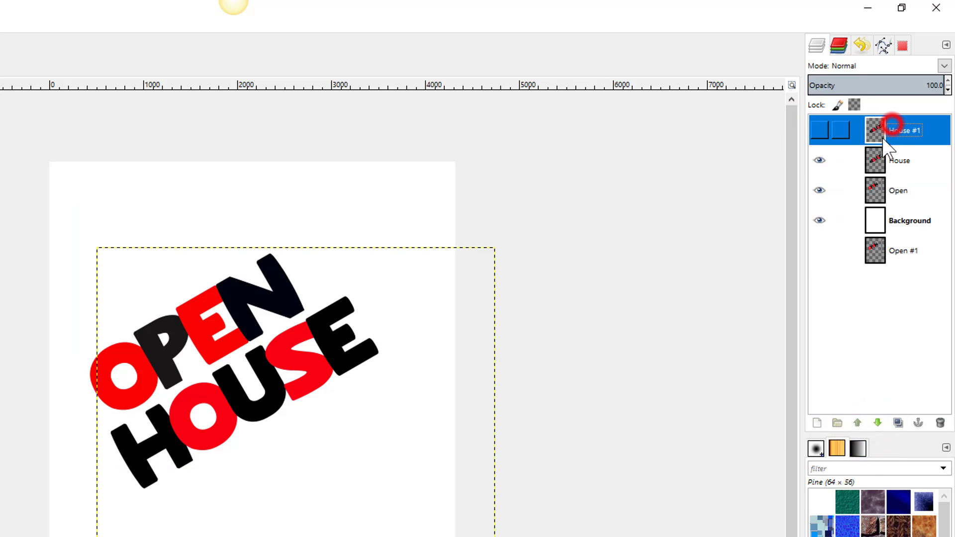
click(877, 423)
click(878, 423)
click(877, 423)
click(878, 423)
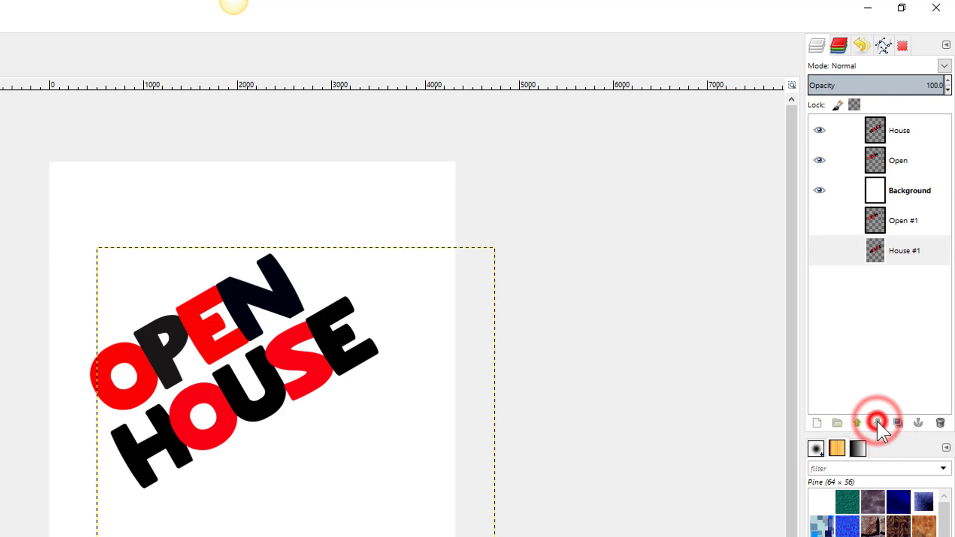
- Merge the House layer down into Open and start renaming the result 'Open House'
click(900, 128)
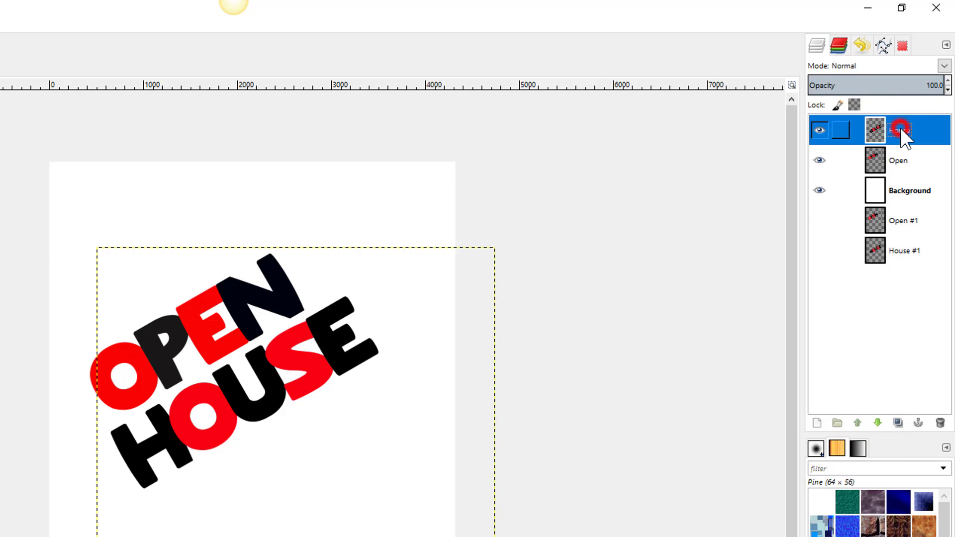
right_click(901, 129)
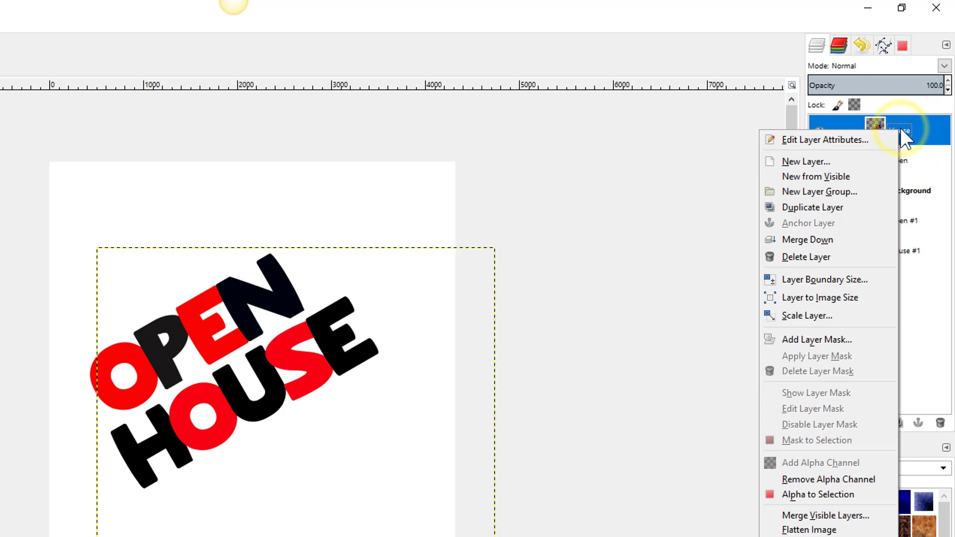
click(847, 244)
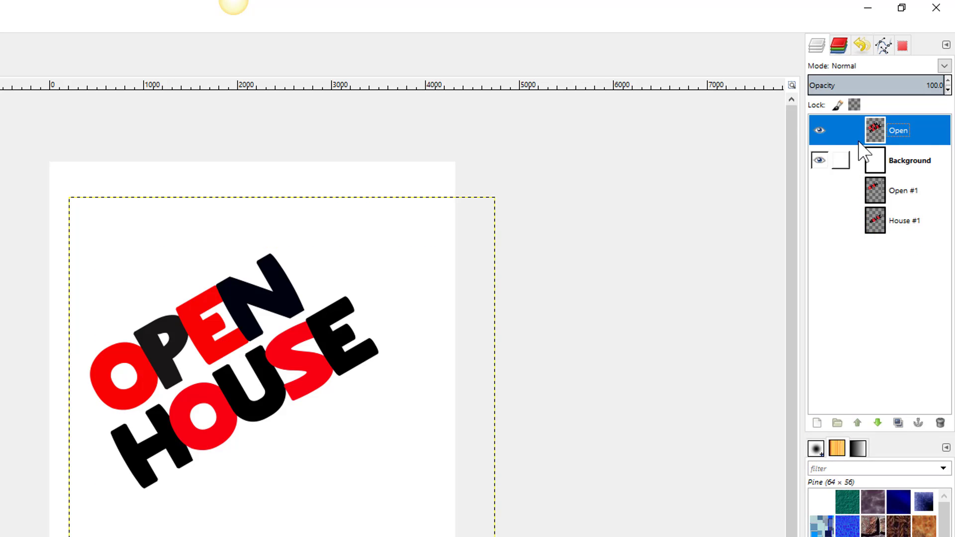
click(821, 130)
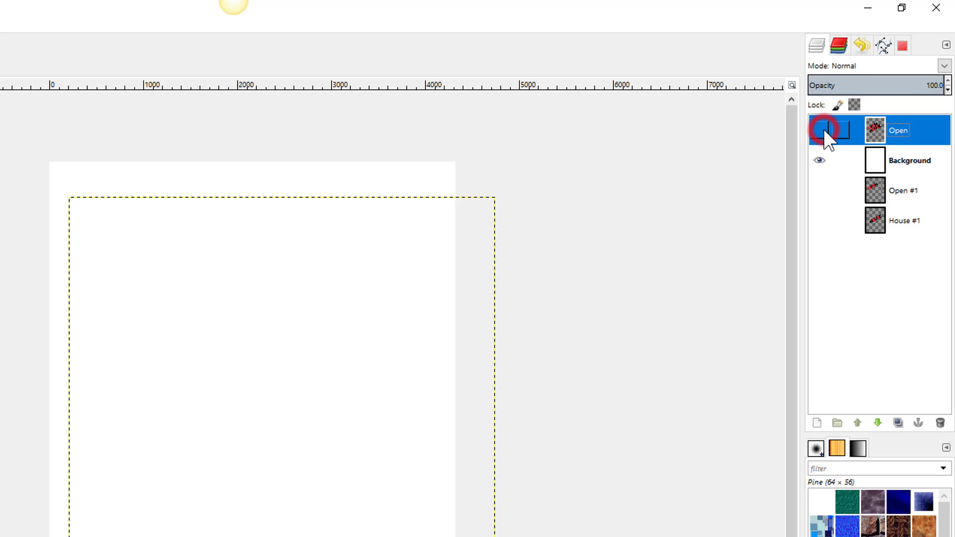
click(822, 131)
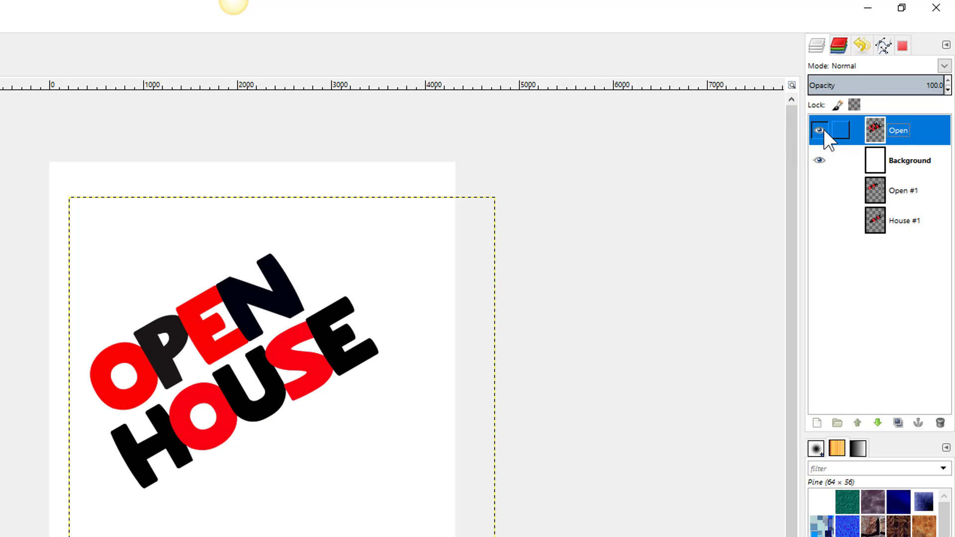
double_click(897, 128)
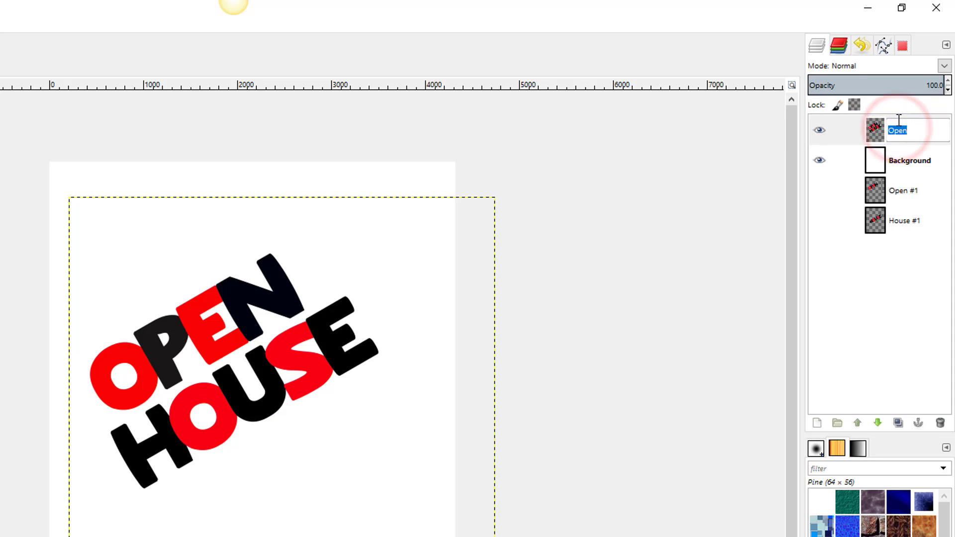
text(Open House)
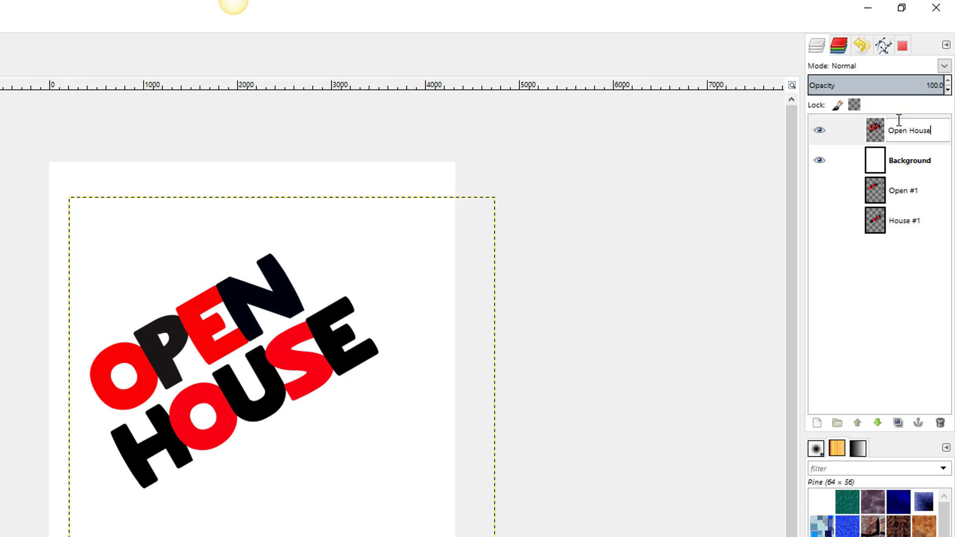
- Commit 'Open House' as the merged lettering layer's name
key(Return)
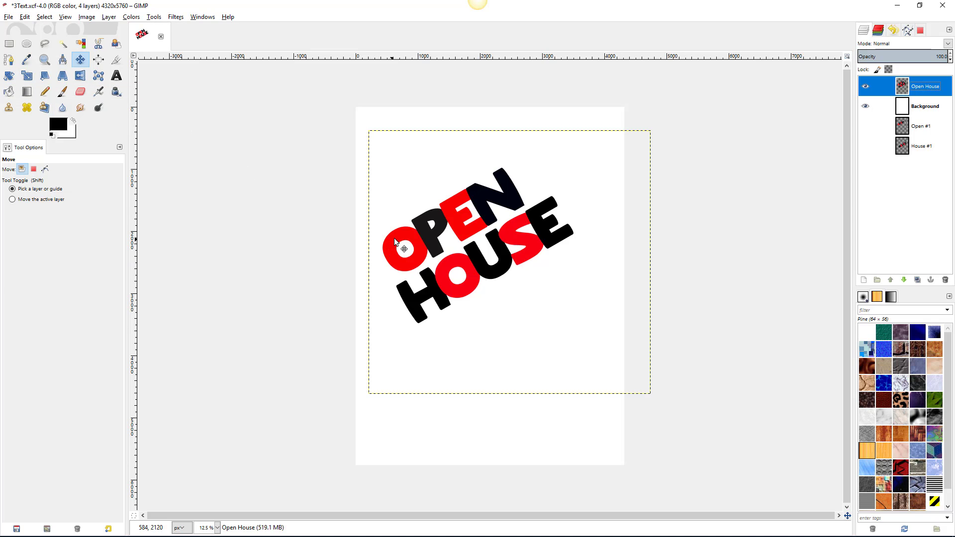
- Select the red OPEN HOUSE letters by colour, lowering the match threshold to 123.1
click(82, 44)
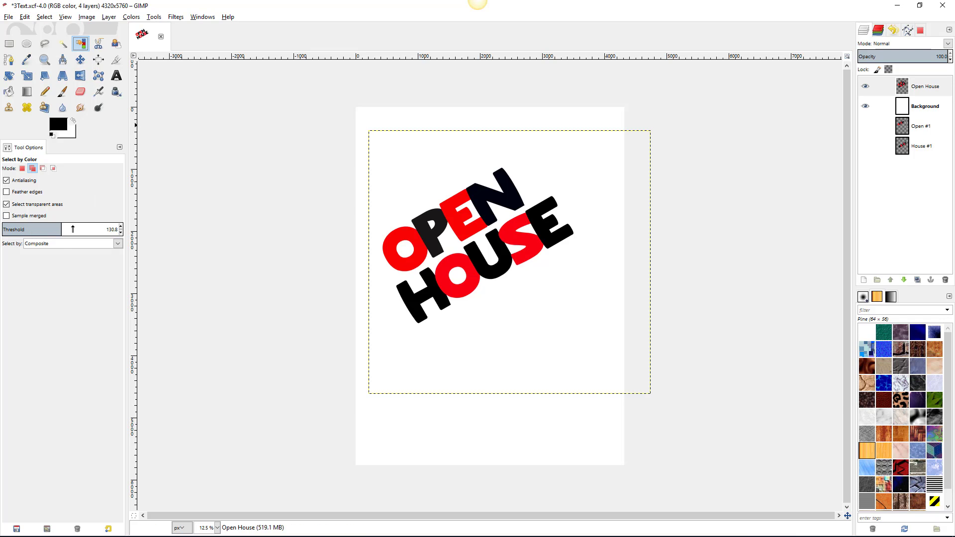
click(398, 237)
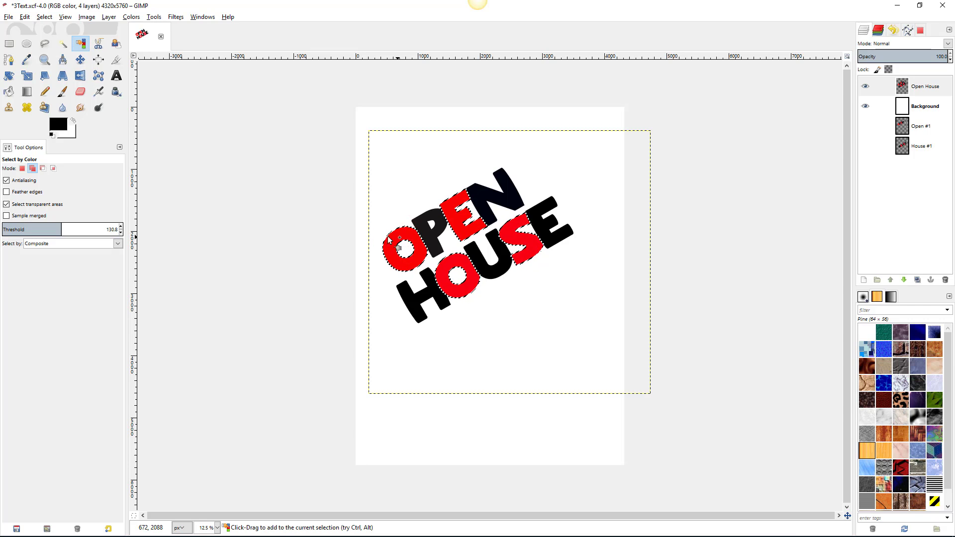
drag(399, 236, 188, 165)
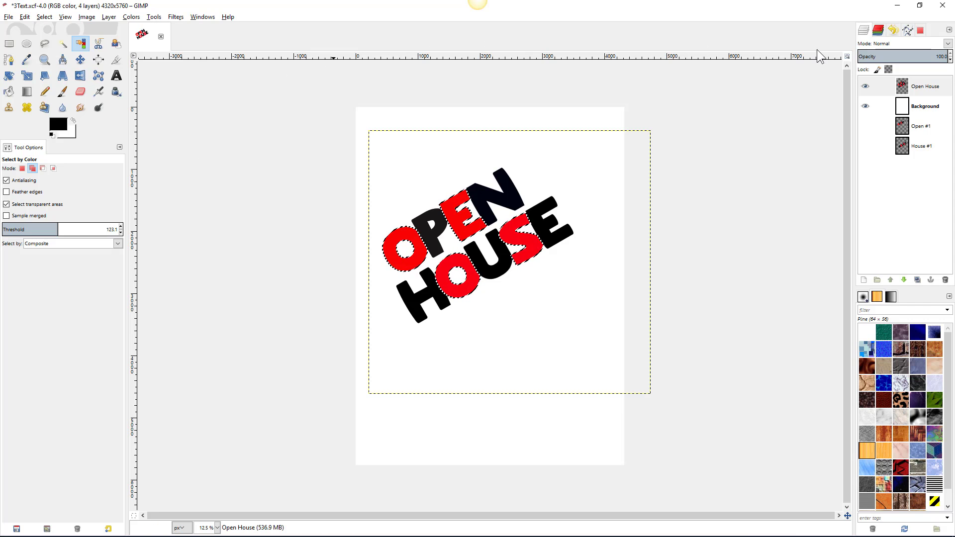
- Show the empty Paths list in the right dock, leaving the dock's tabs unchanged
click(907, 30)
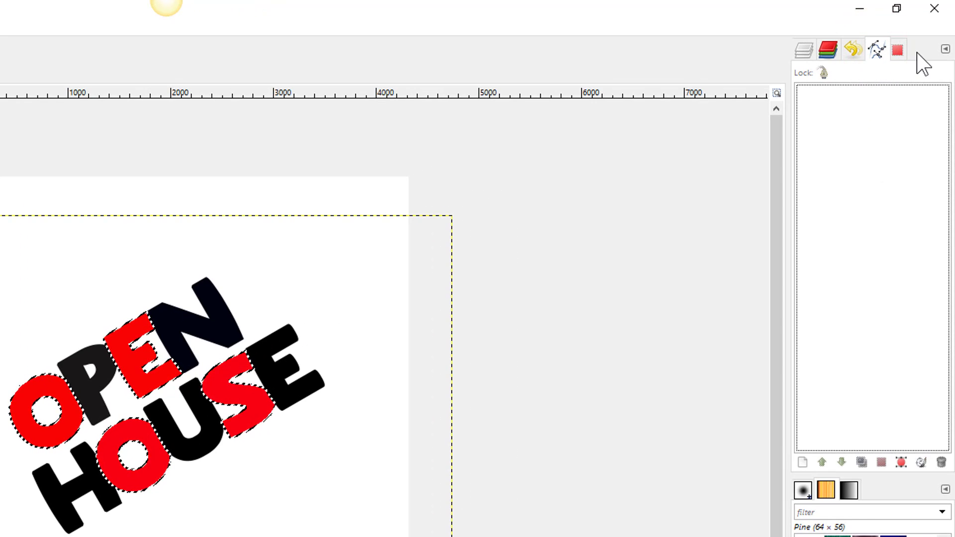
click(945, 50)
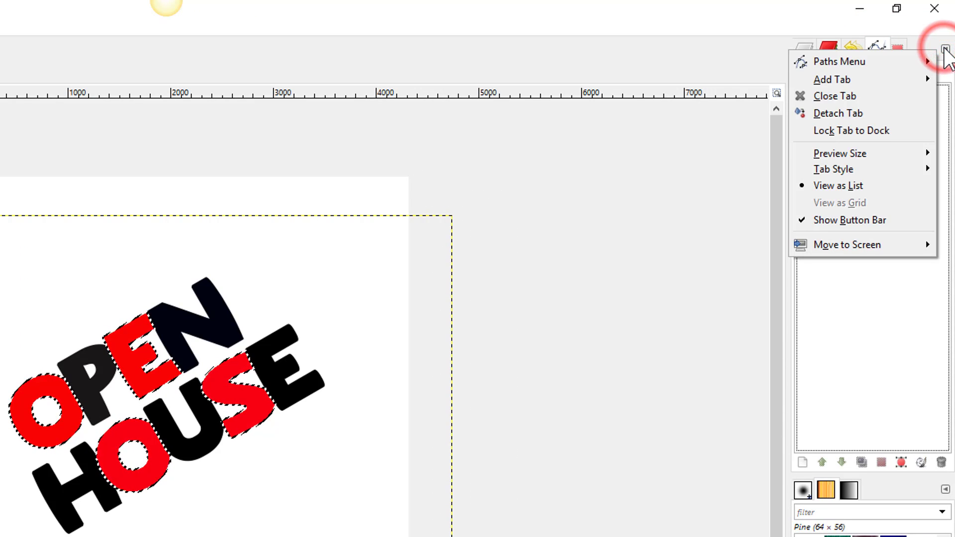
mouse_move(871, 80)
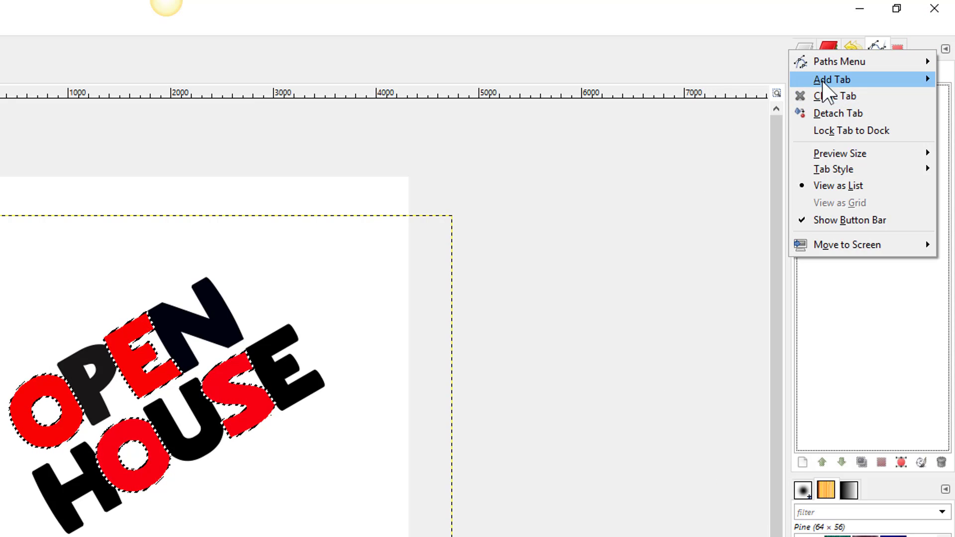
mouse_move(823, 81)
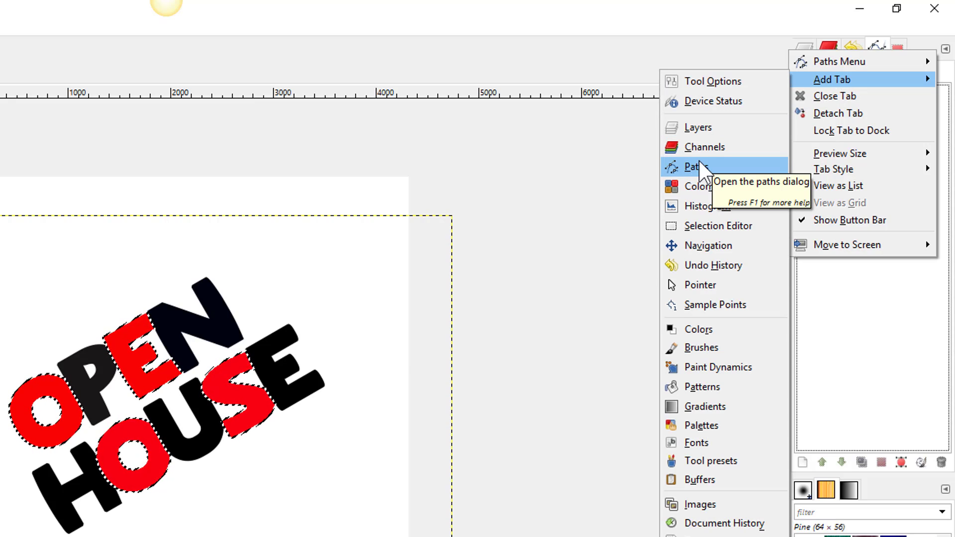
click(846, 299)
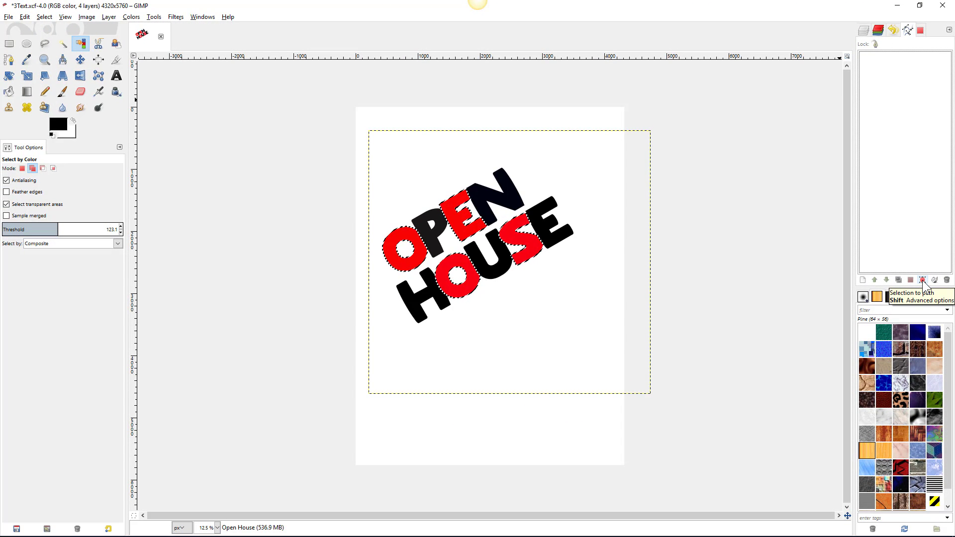
- Convert the red-letter selection into a path called Selection and display its nodes
click(923, 280)
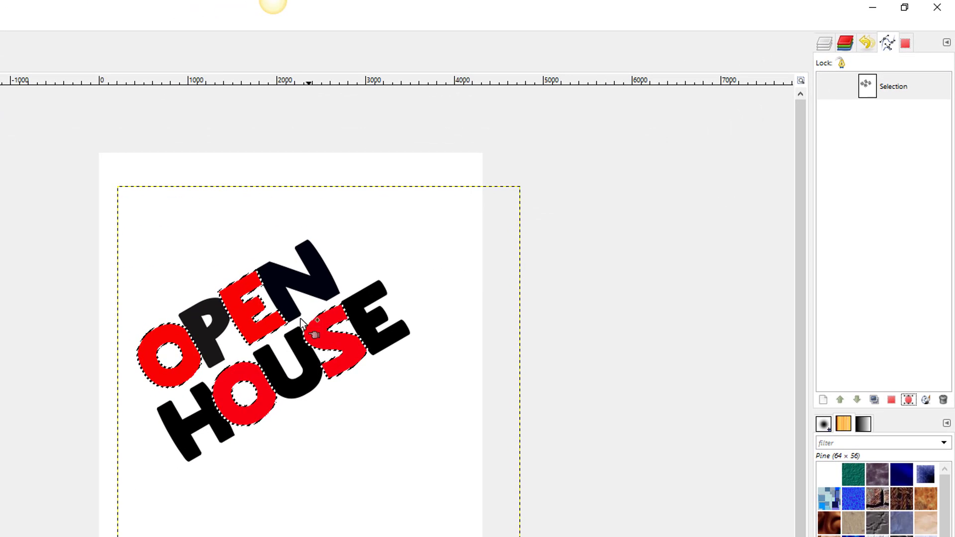
double_click(867, 87)
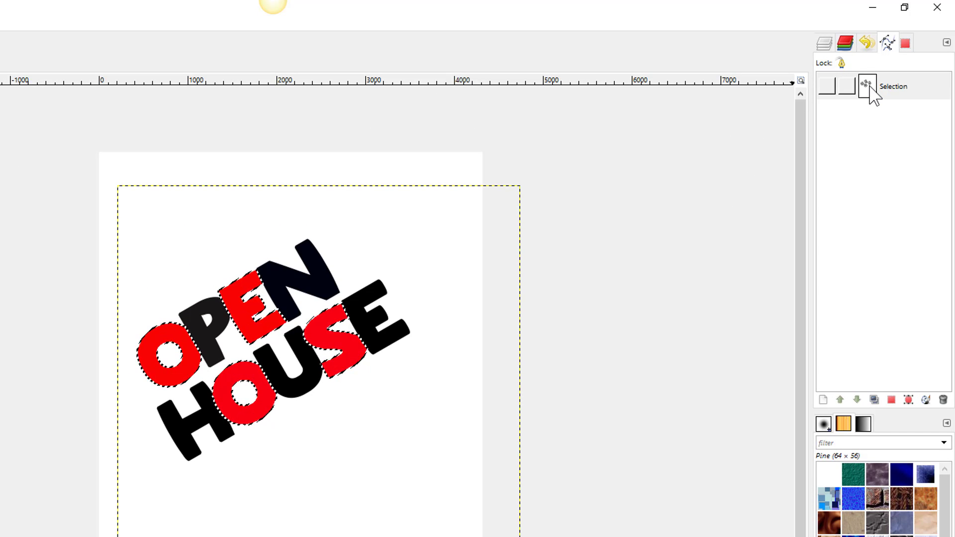
click(870, 85)
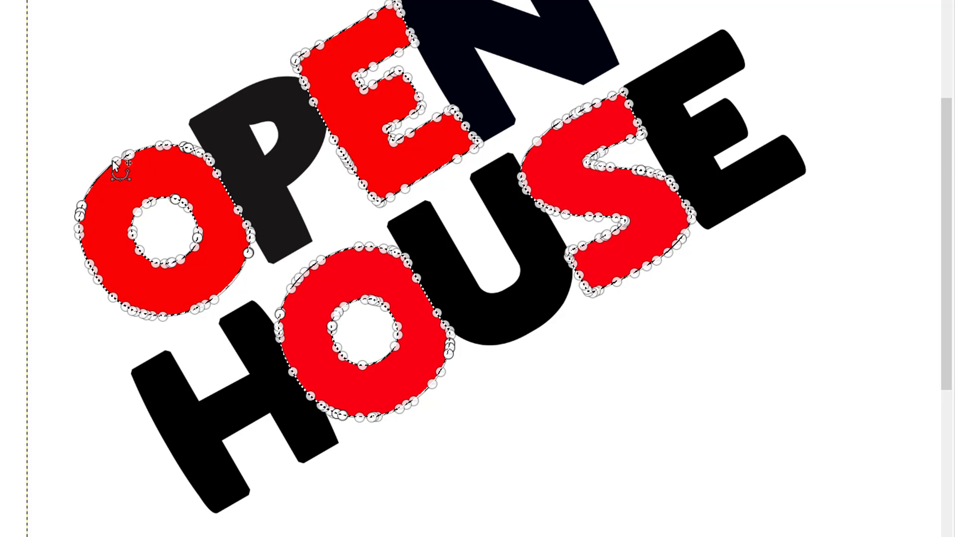
- Trial-bend an anchor on the O's outline, undo it, and return to the Layers list
drag(113, 160, 57, 90)
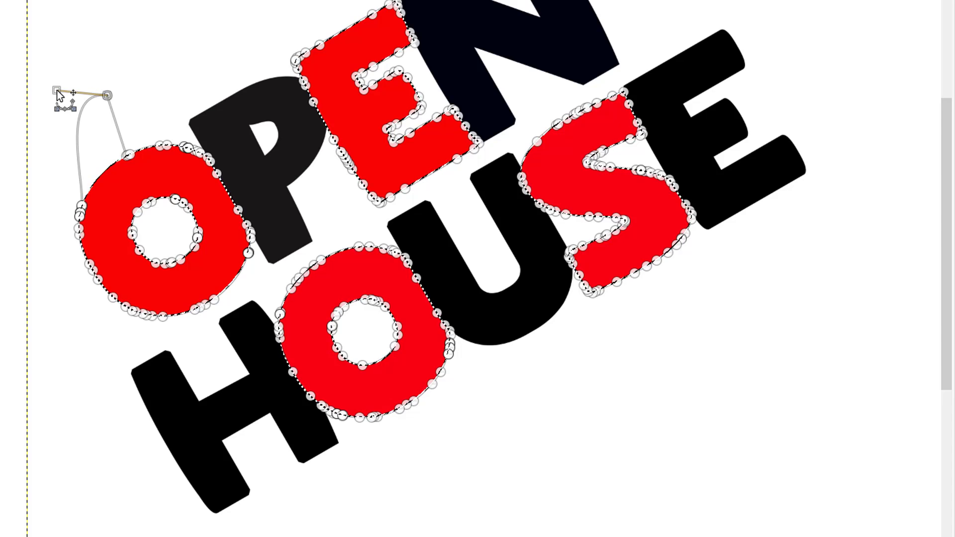
key(ctrl+z)
key(ctrl+z)
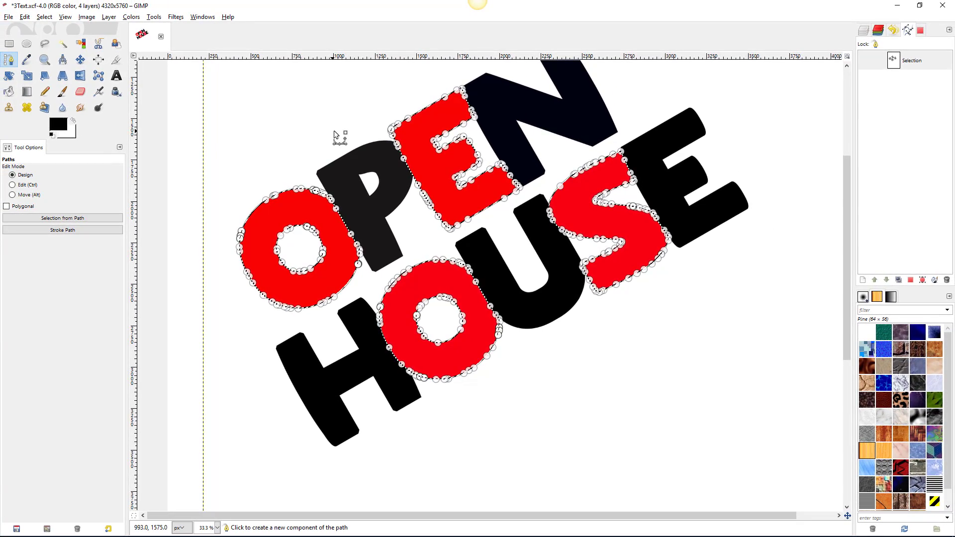
ctrl+scroll(616, 144, down, 1)
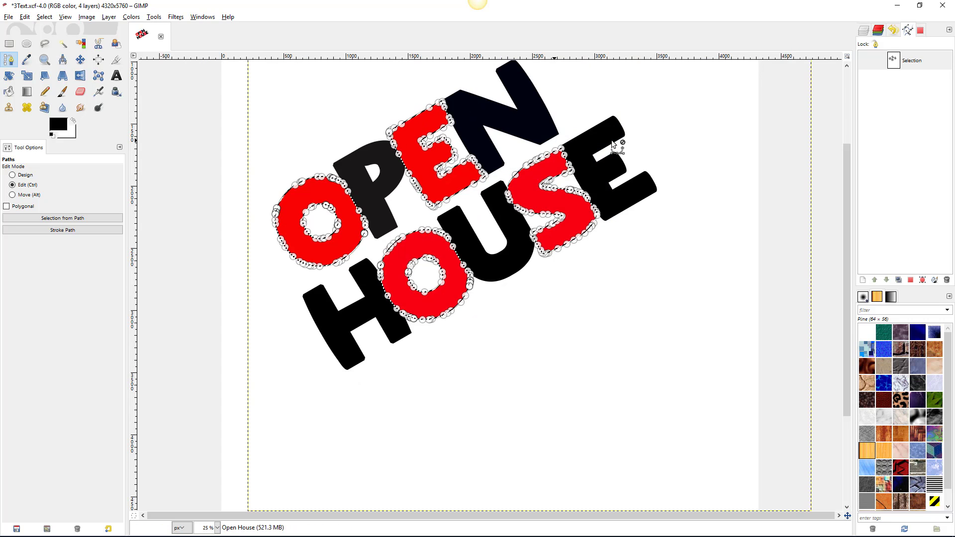
ctrl+scroll(613, 144, down, 2)
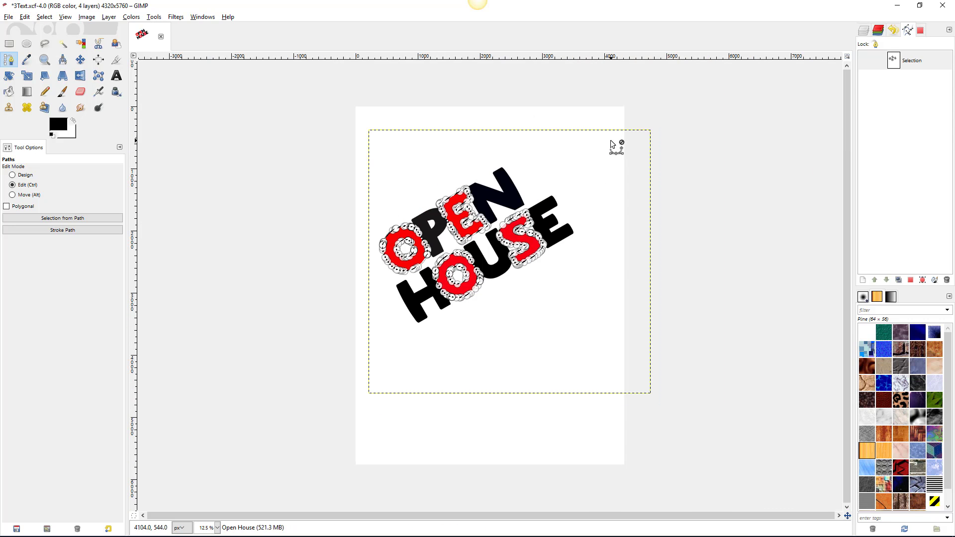
click(863, 31)
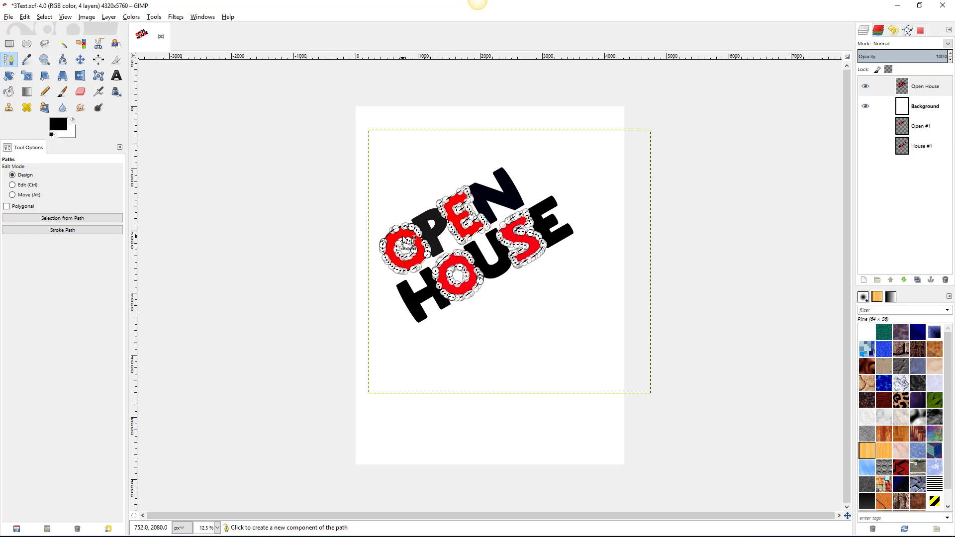
- Rename the Selection path to 'Red letters'
click(908, 30)
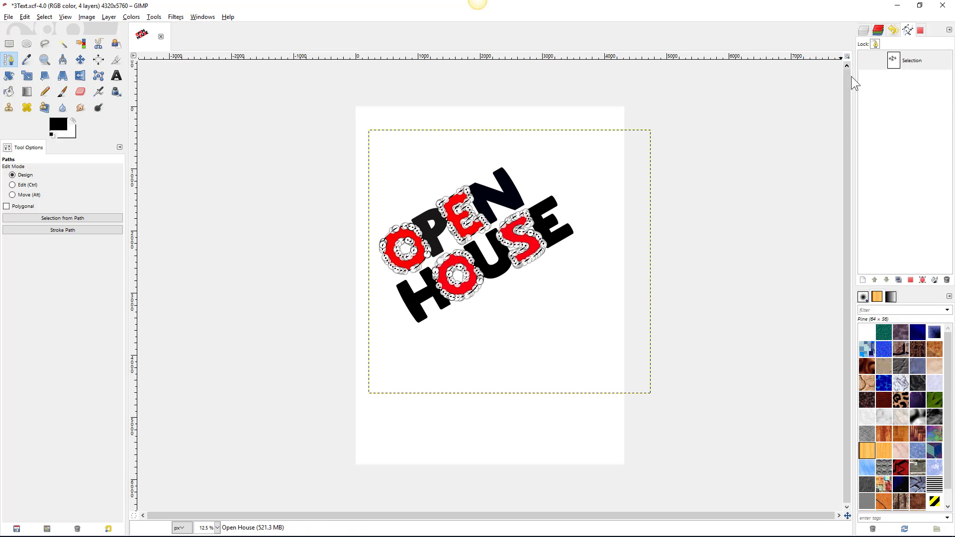
double_click(912, 61)
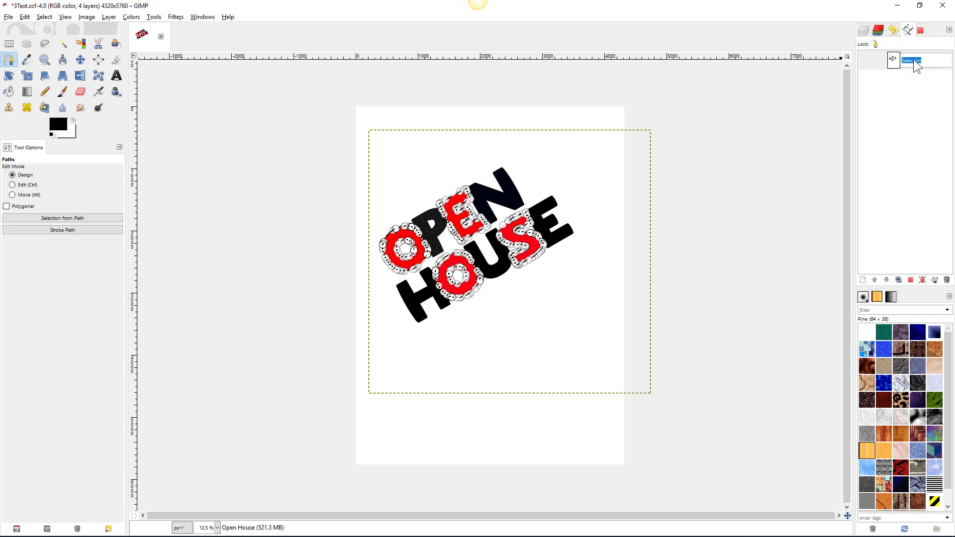
text(Red)
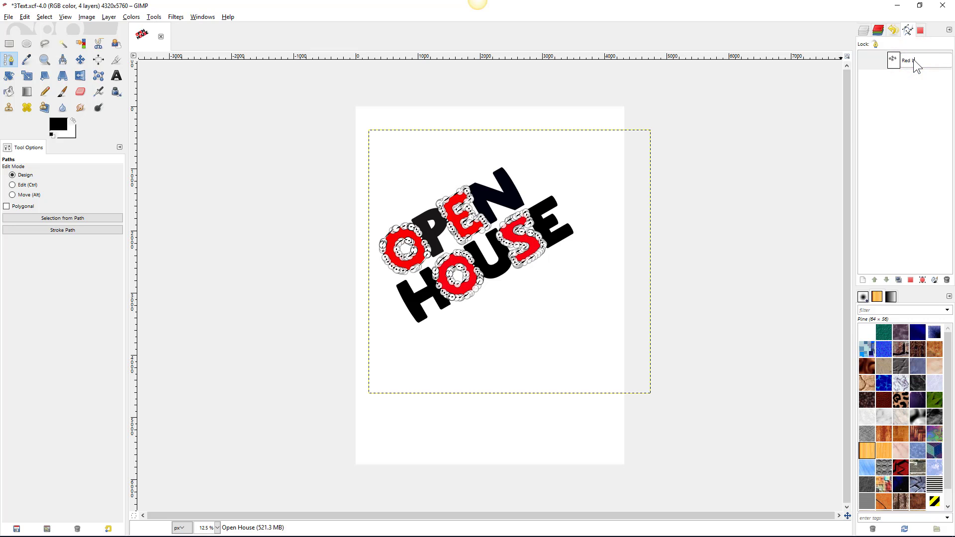
text( letters)
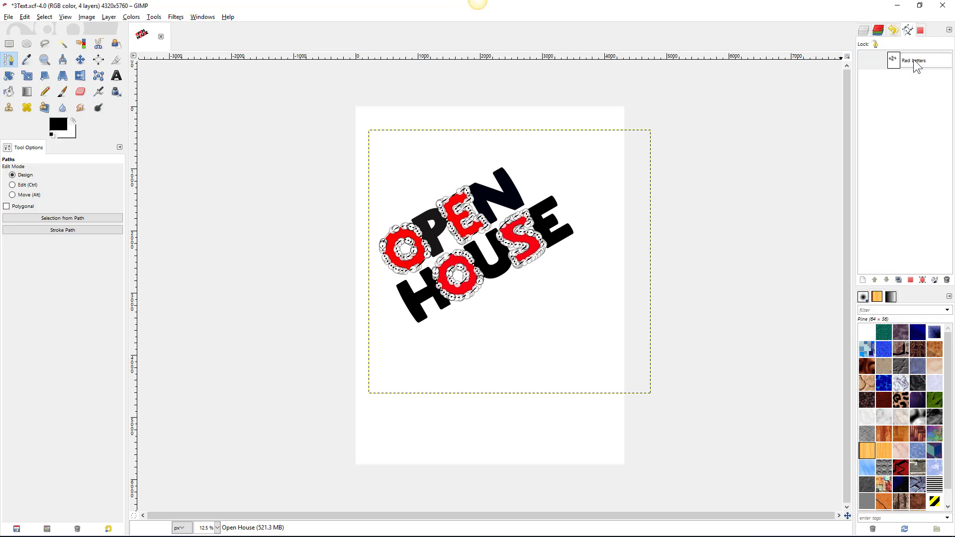
key(Return)
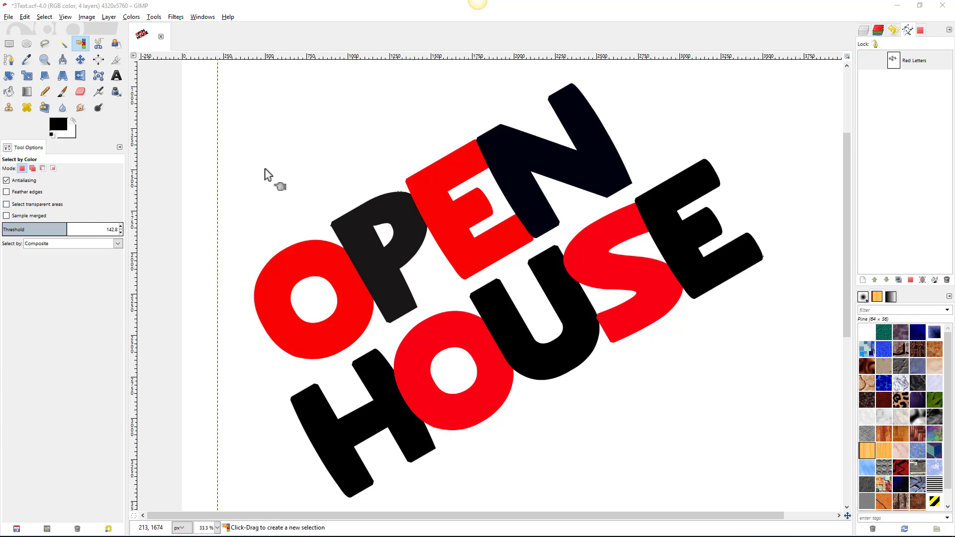
- Lower the colour threshold to nearly zero until clicking selects only the dark P
click(603, 165)
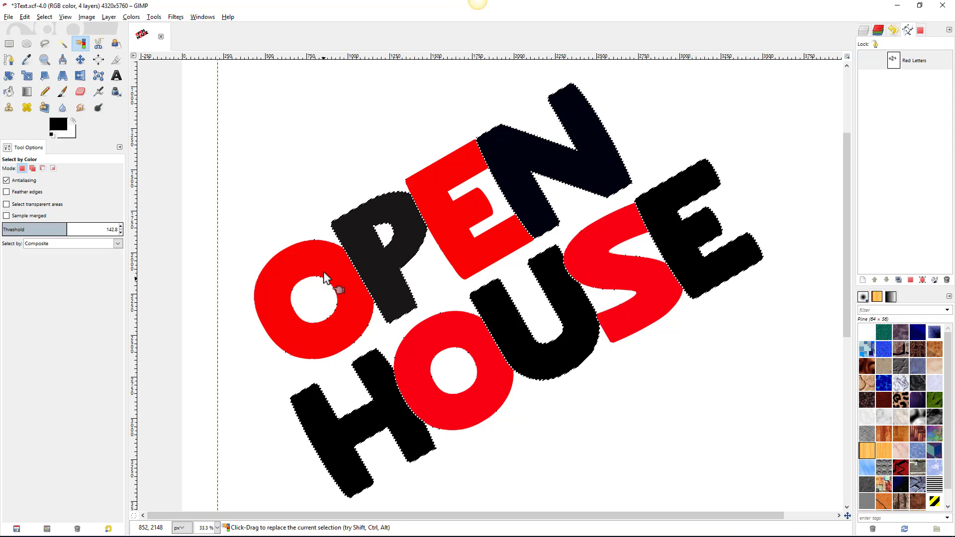
scroll(323, 274, up, 4)
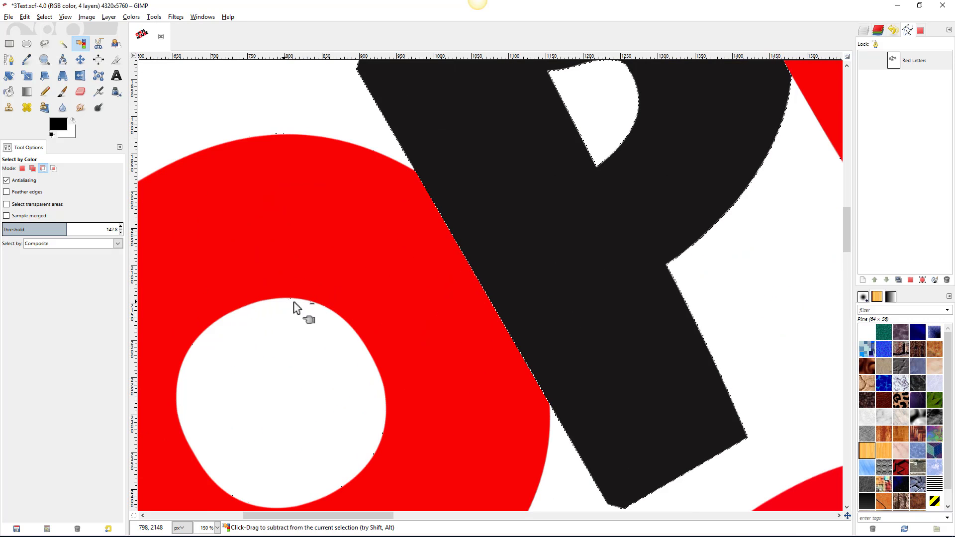
scroll(294, 304, down, 5)
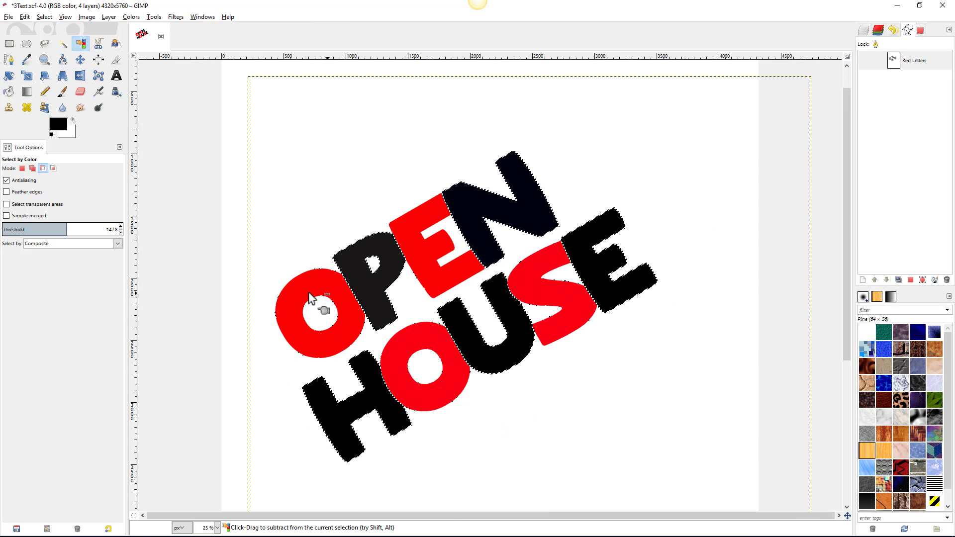
click(39, 231)
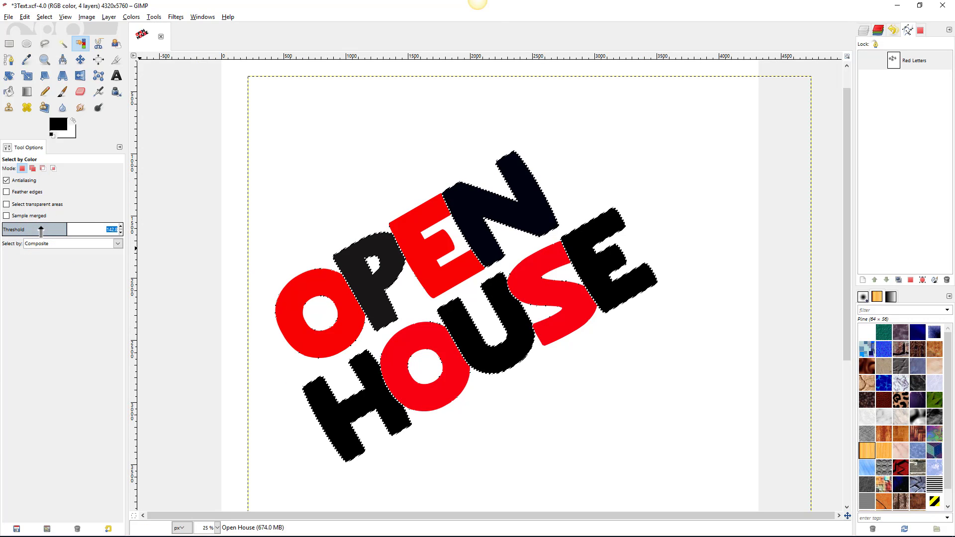
click(38, 226)
click(373, 240)
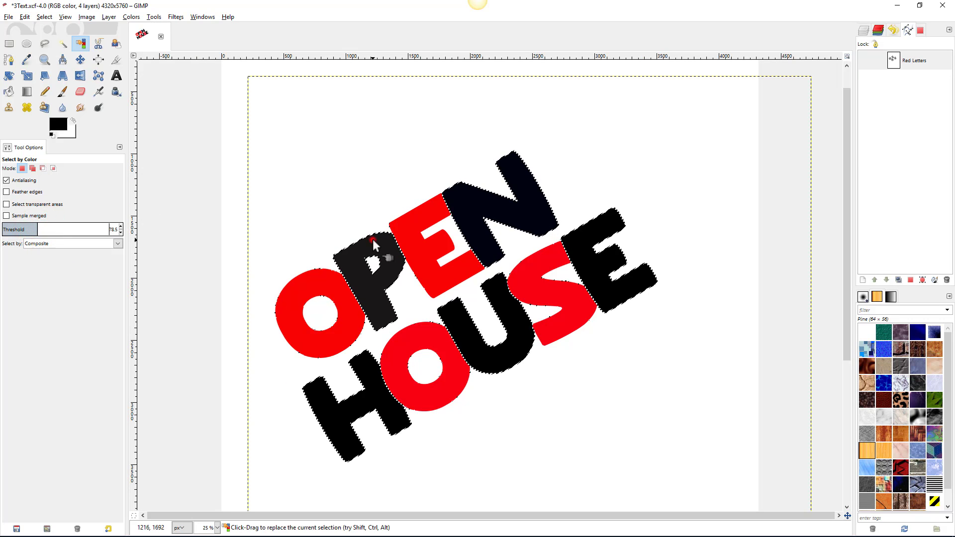
click(18, 230)
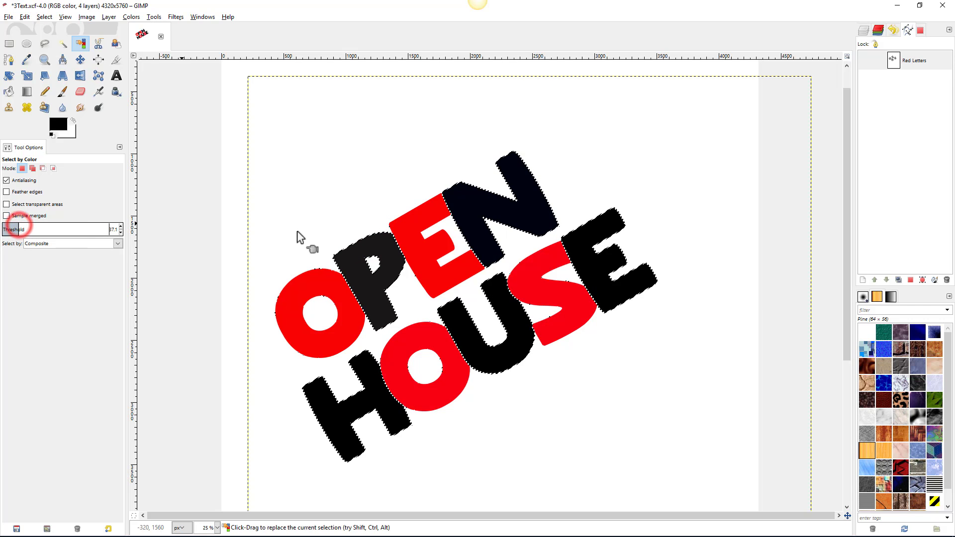
click(469, 207)
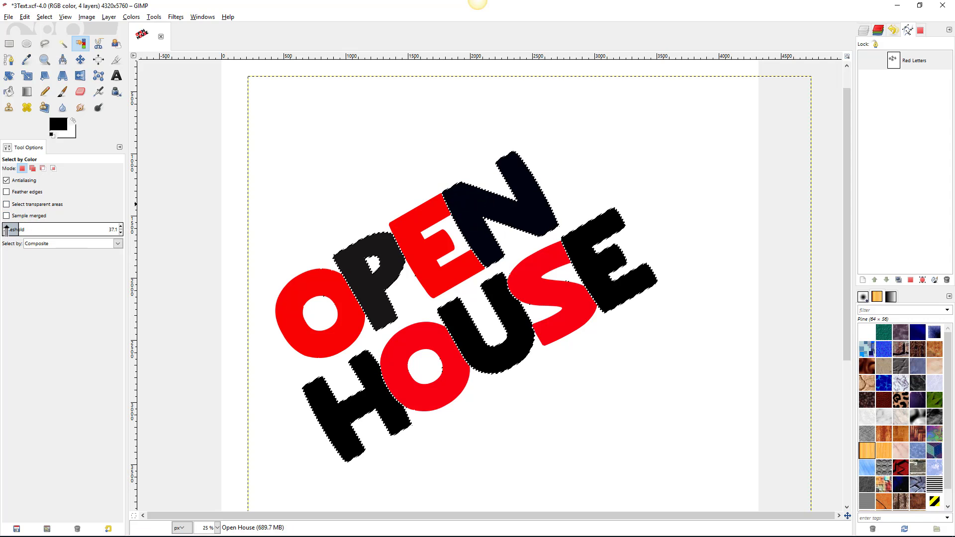
click(5, 229)
click(462, 195)
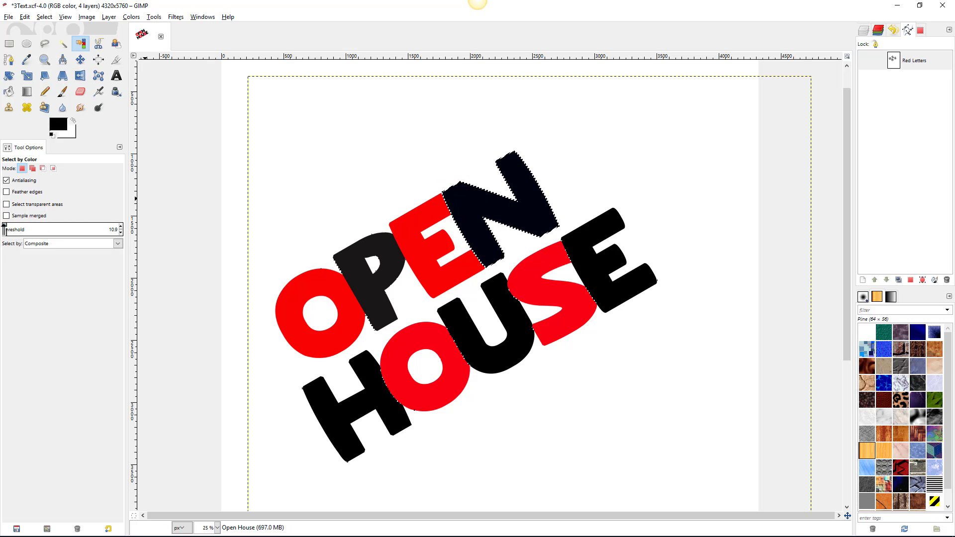
click(120, 232)
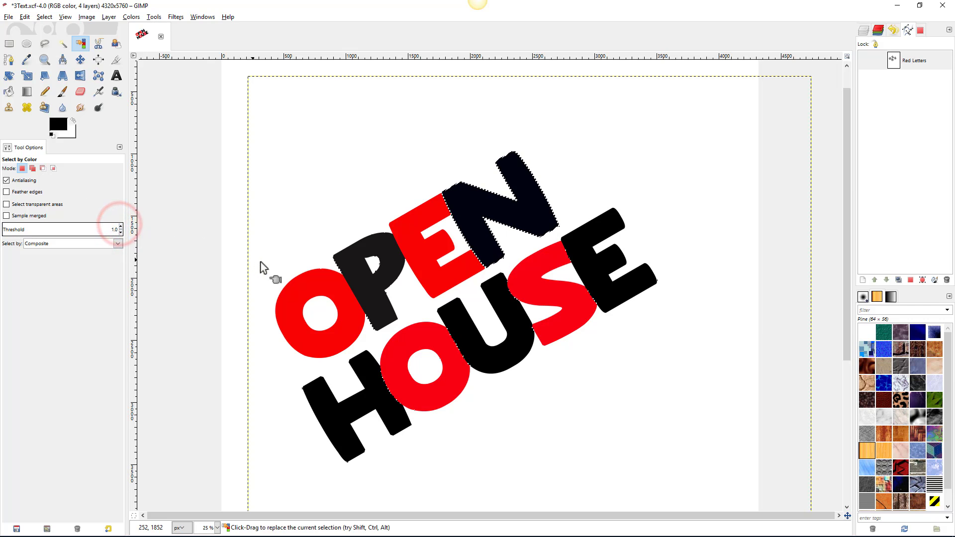
click(344, 258)
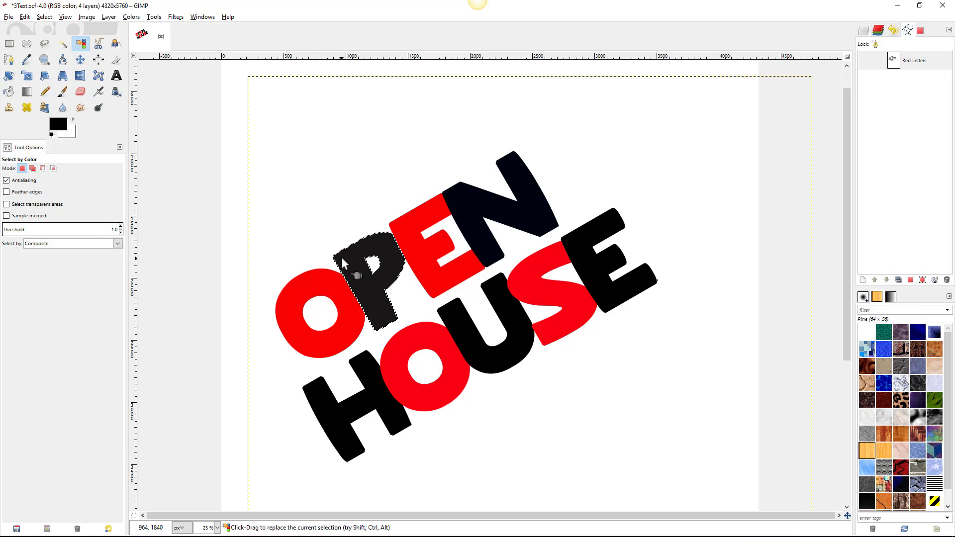
- Switch to Add mode and add the black N, H, U and E to the selection
click(32, 169)
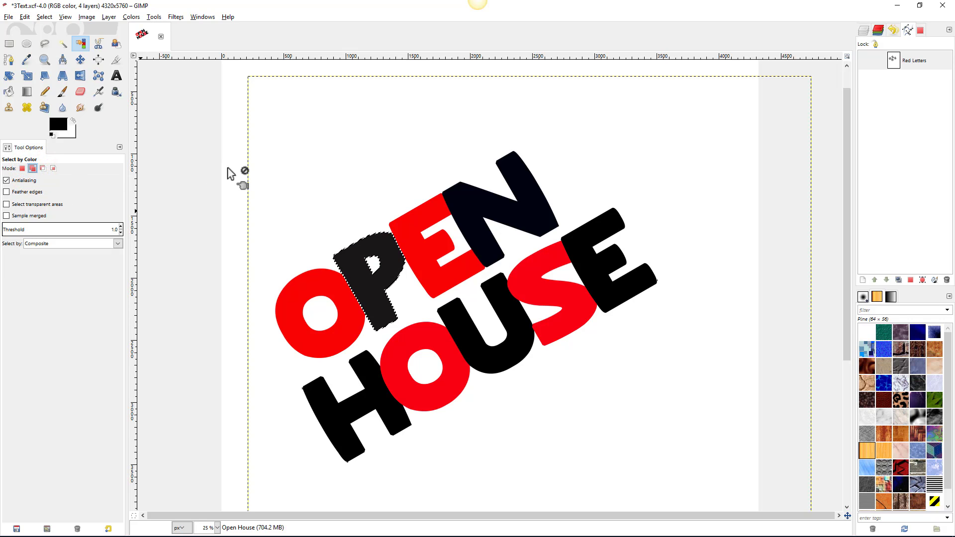
click(469, 201)
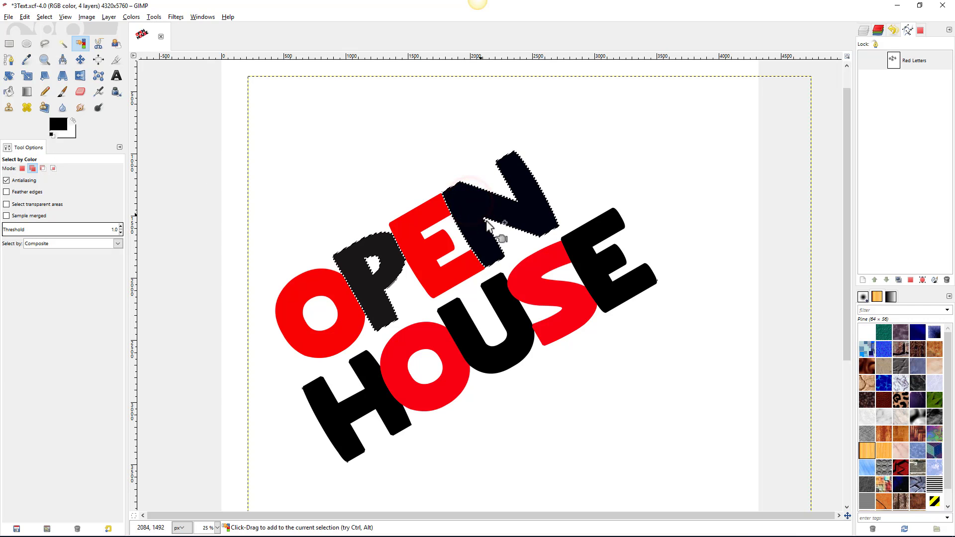
click(575, 249)
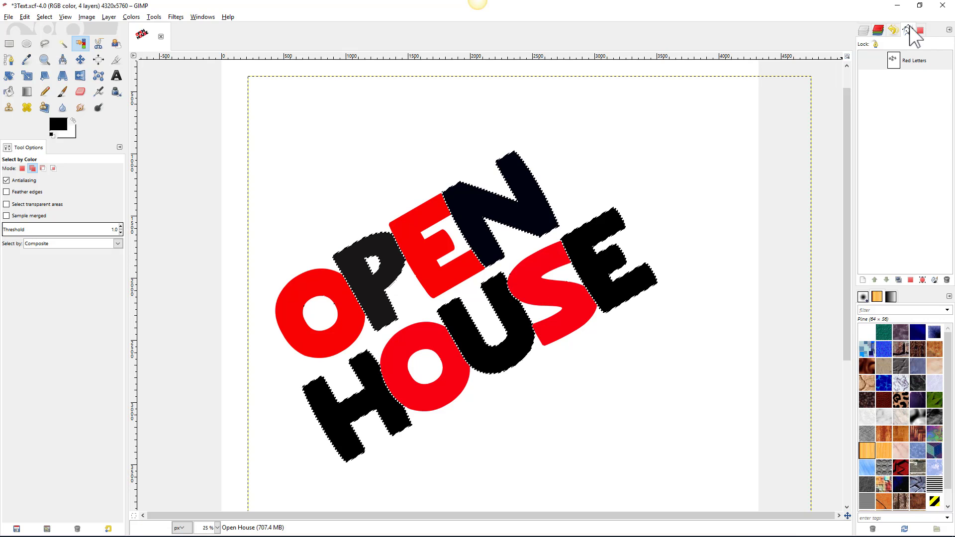
- Turn the black-letter selection into a 'Black Letters' path, then hide the Open House layer
click(923, 280)
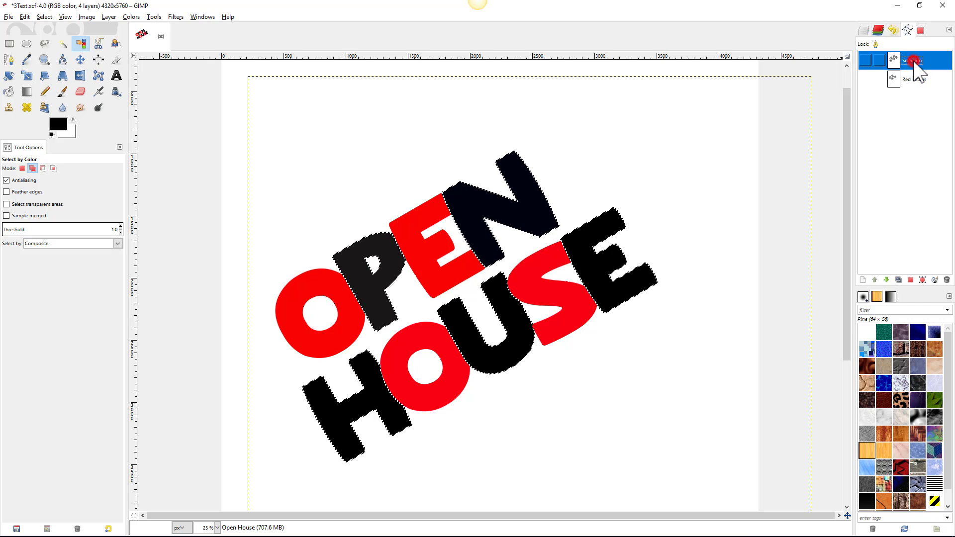
double_click(914, 61)
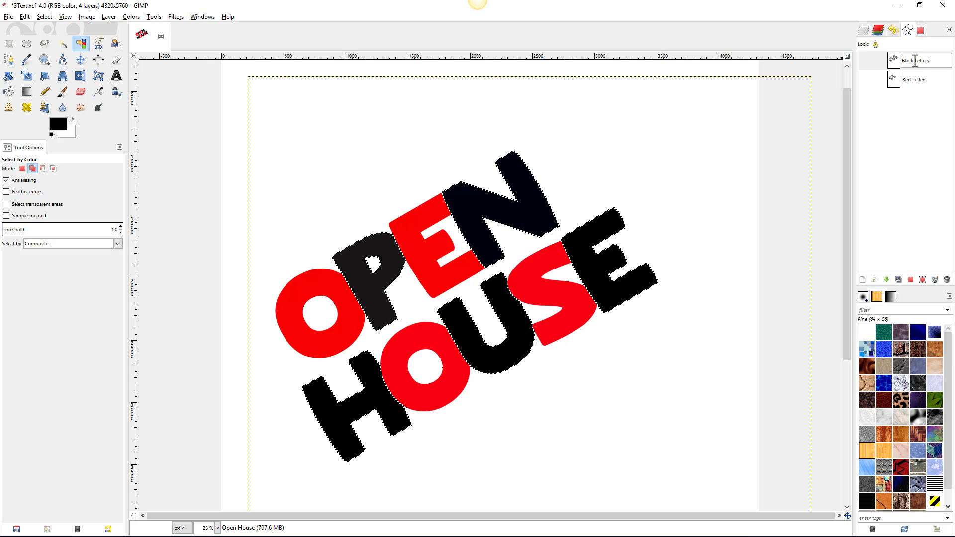
key(Return)
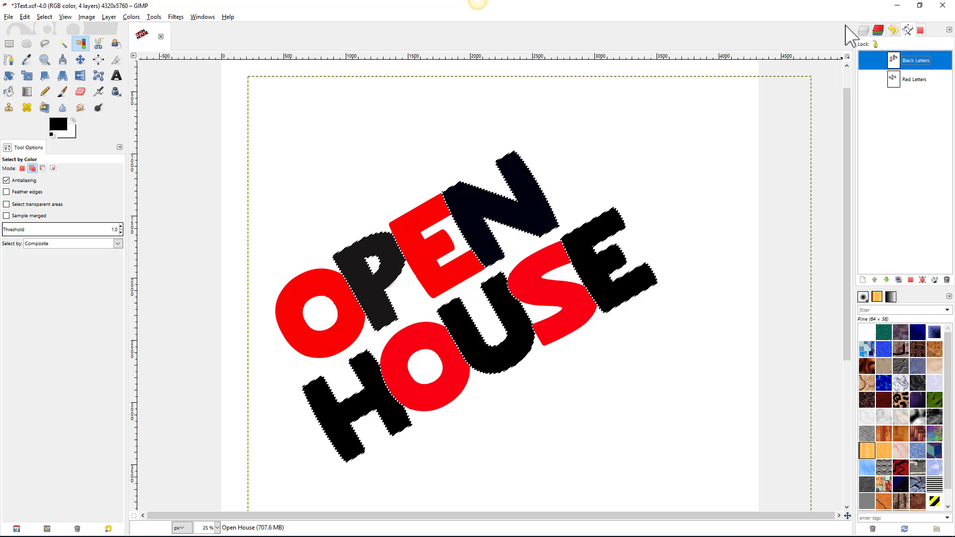
click(863, 31)
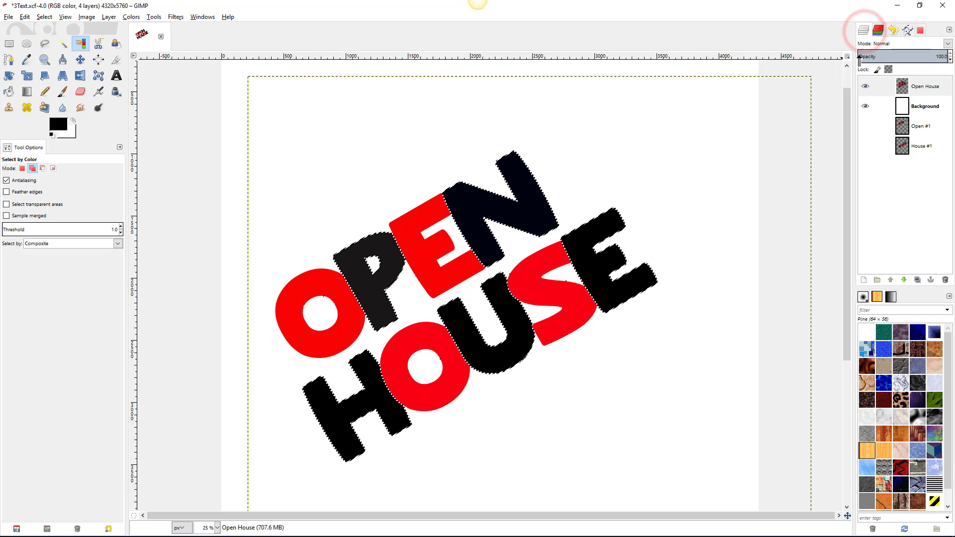
click(867, 86)
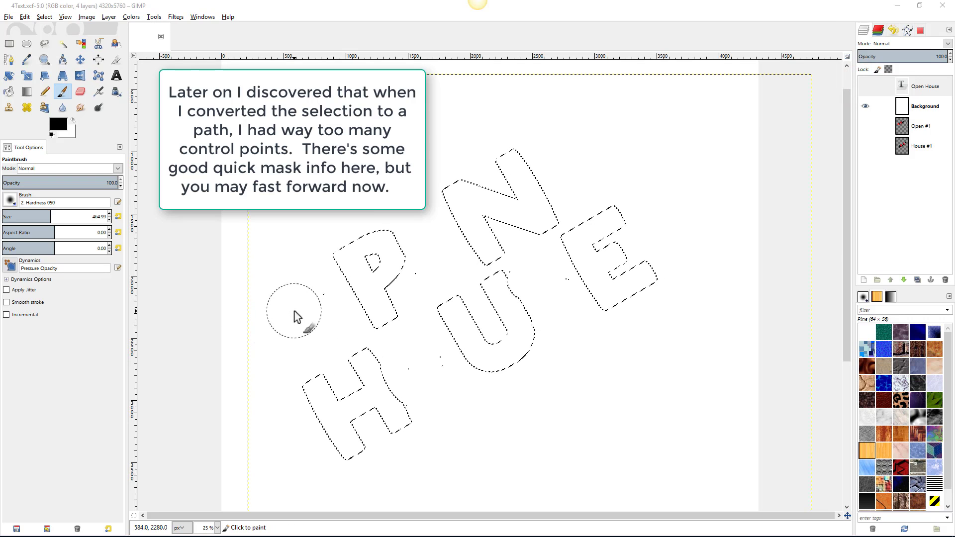
- Show the black-letter selection as a quick mask to inspect it
scroll(297, 317, up, 5)
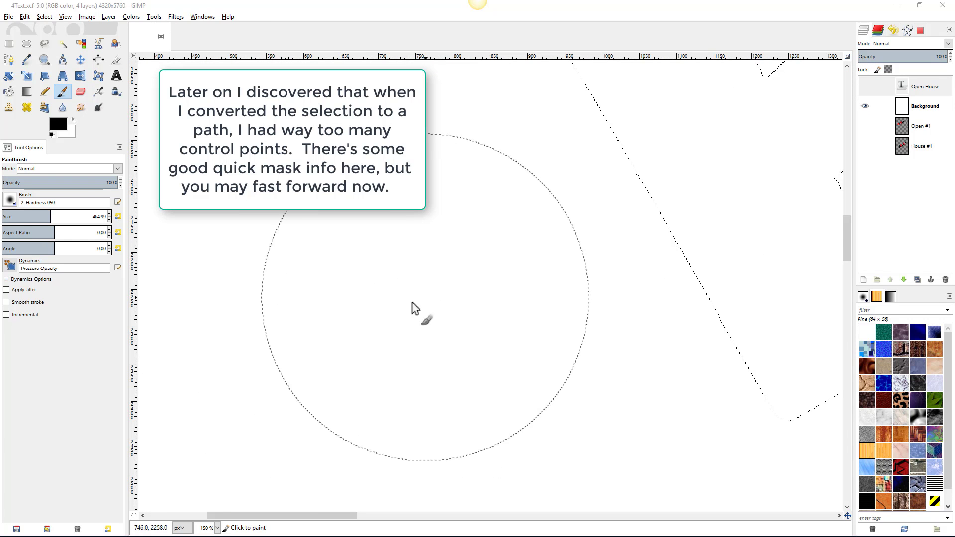
scroll(440, 310, down, 5)
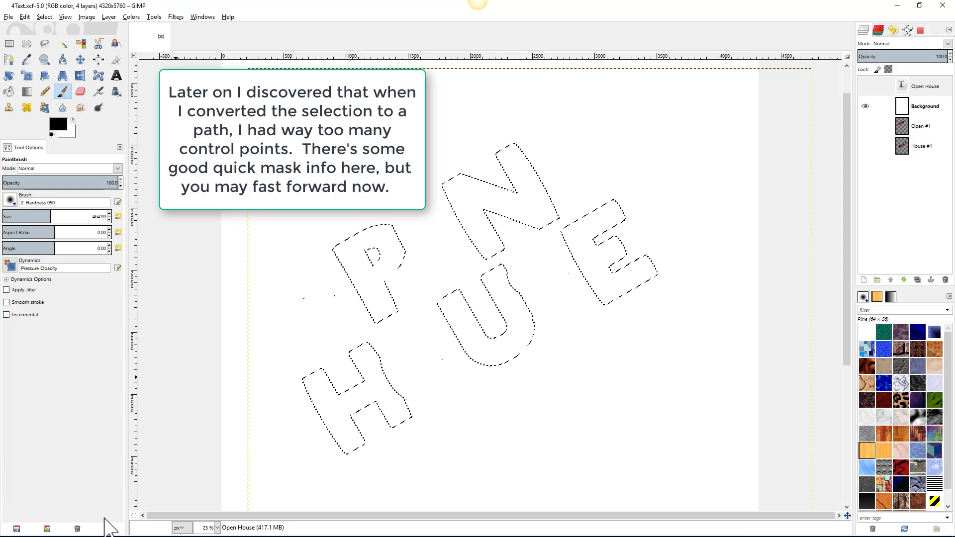
click(133, 515)
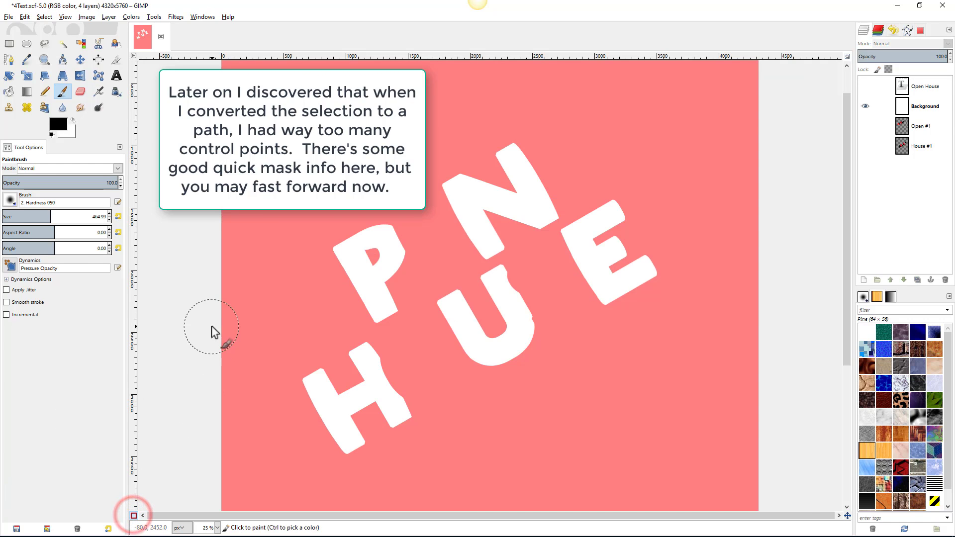
scroll(259, 322, up, 4)
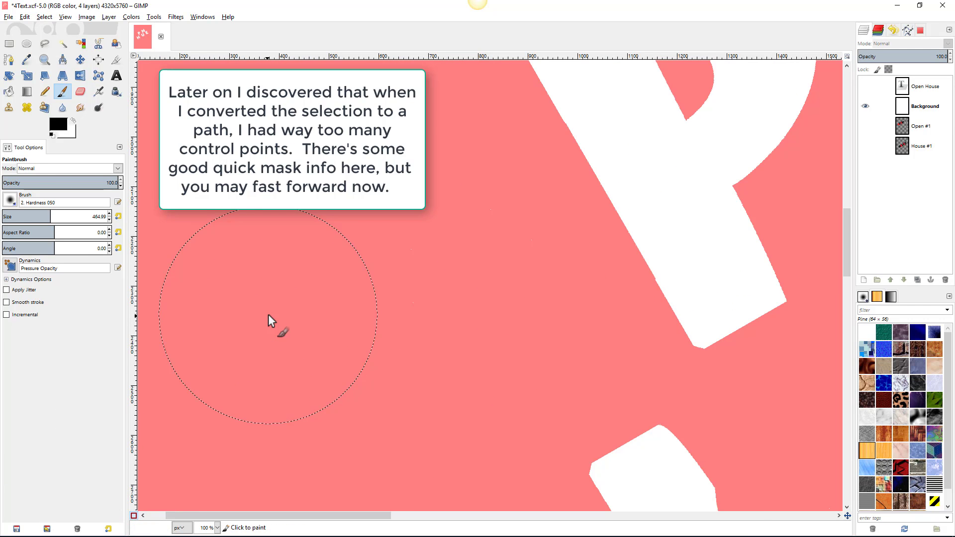
scroll(267, 315, down, 3)
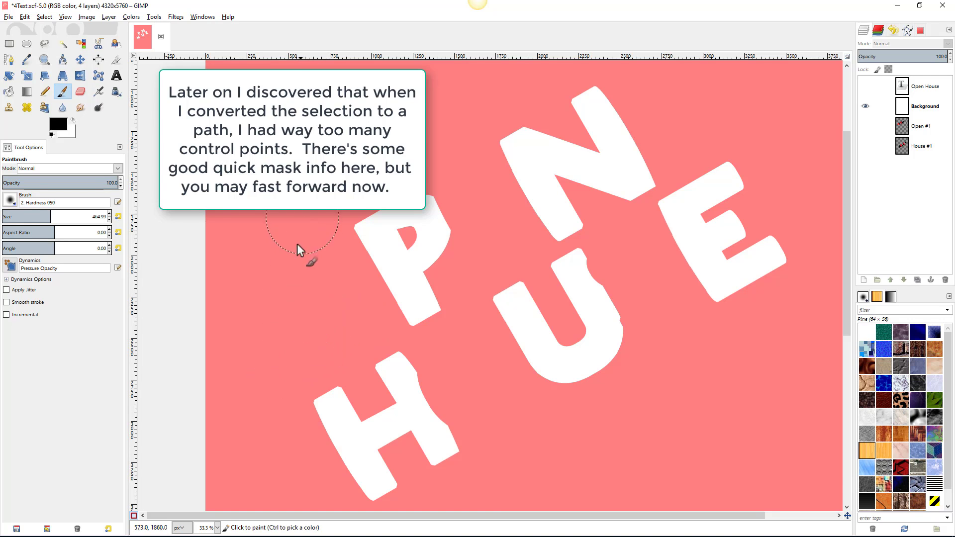
click(133, 516)
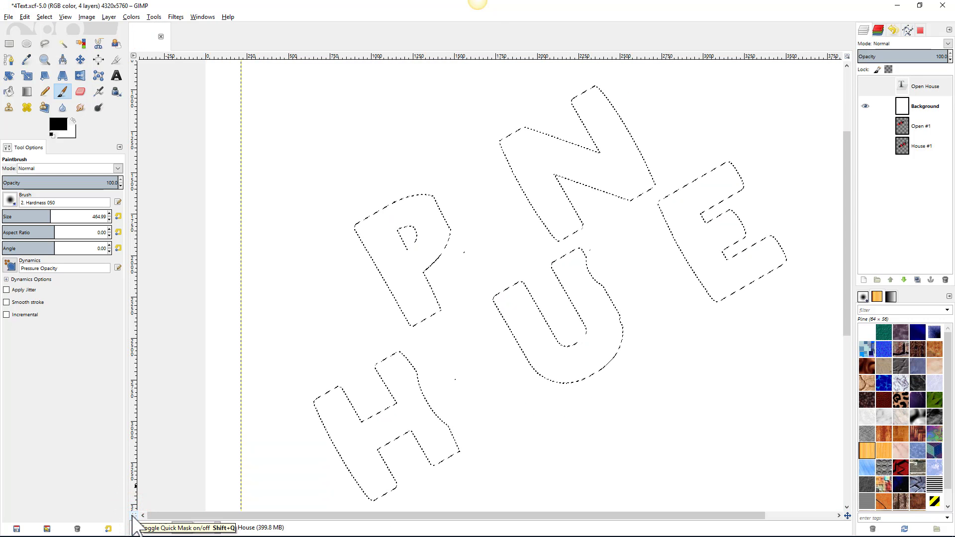
click(132, 516)
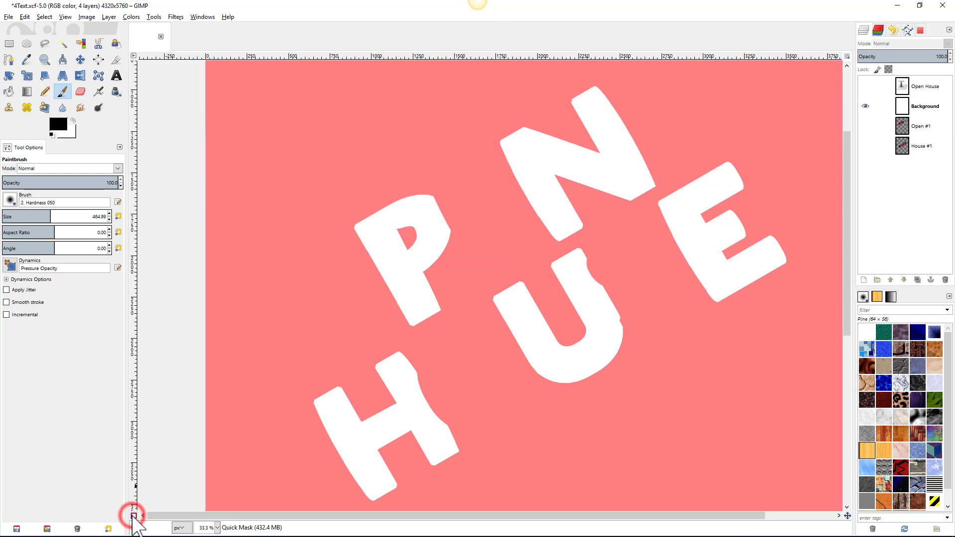
click(335, 300)
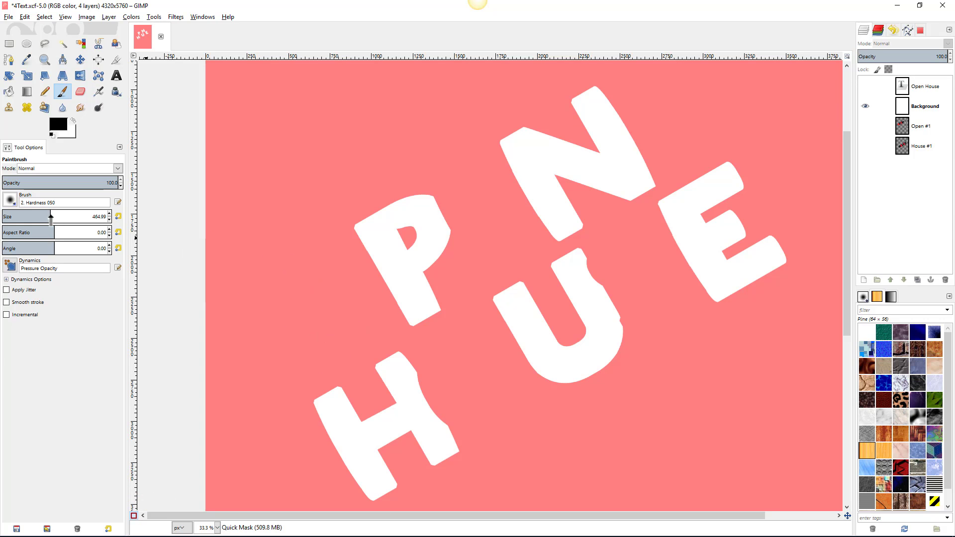
- Switch to the Hardness 100 brush and set its size to 161.98
click(10, 201)
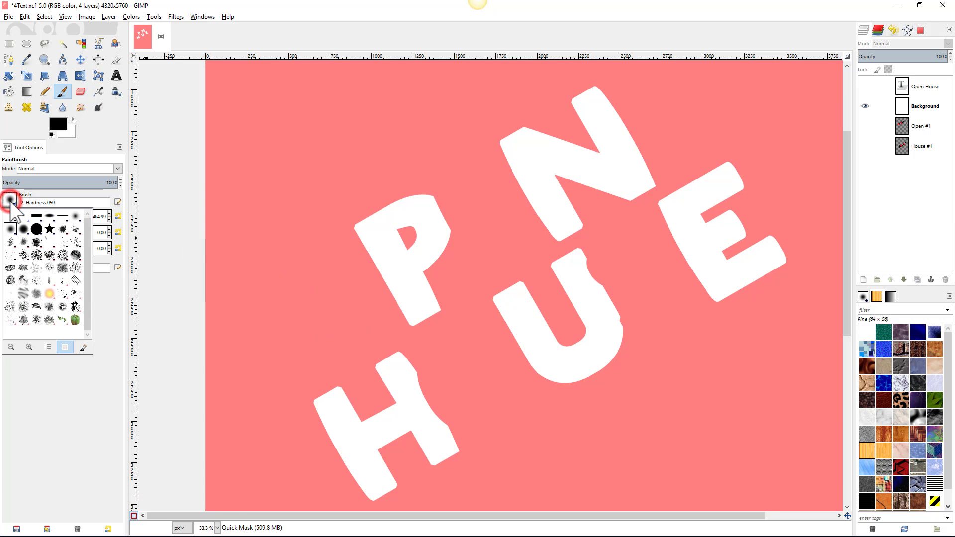
click(33, 229)
click(312, 279)
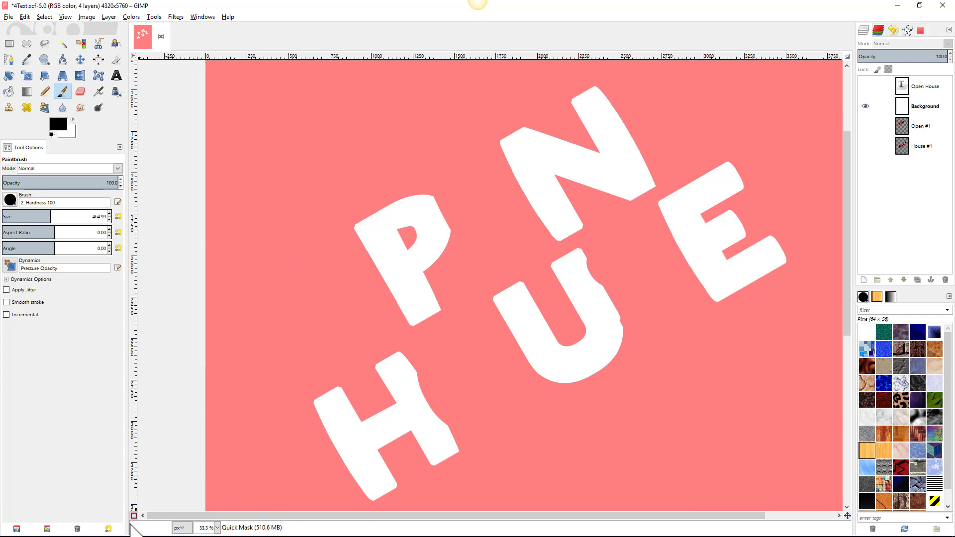
click(134, 516)
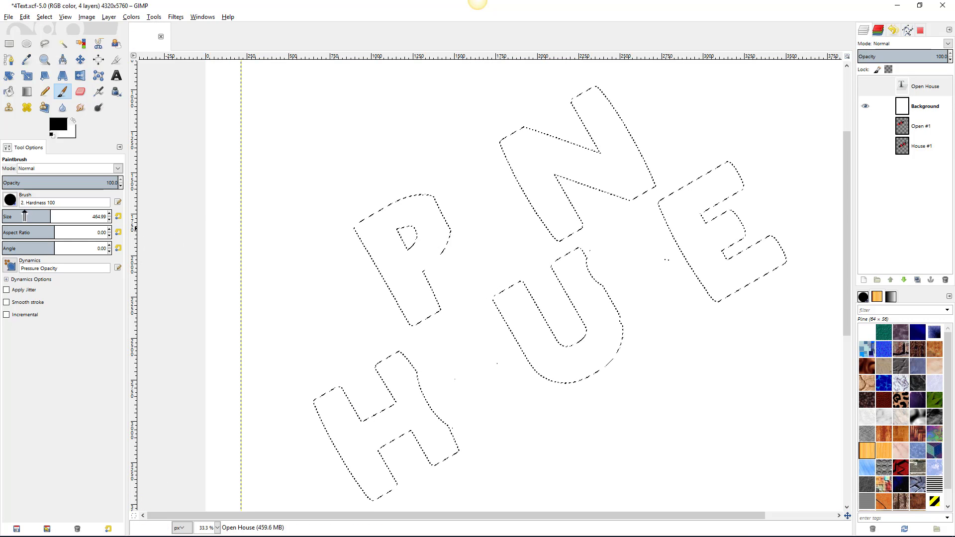
drag(25, 216, 19, 216)
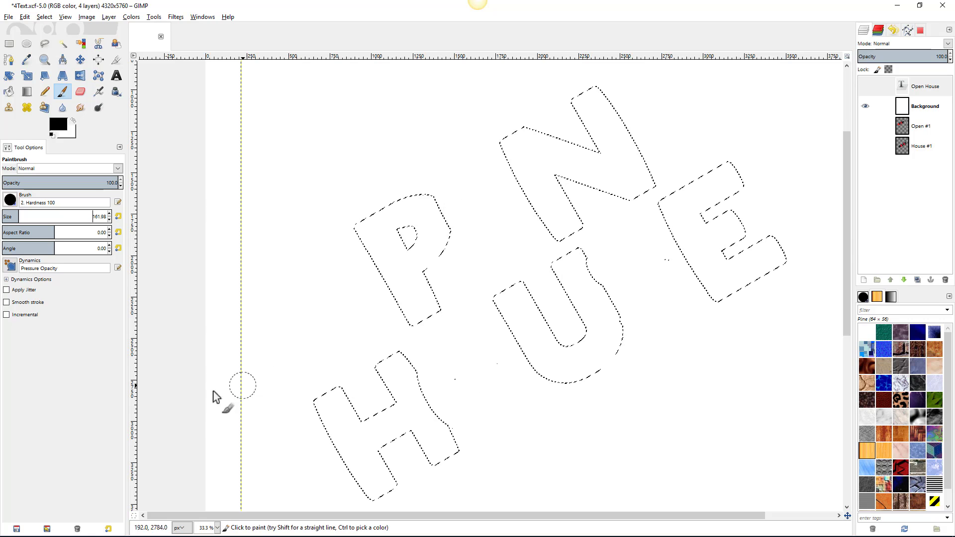
click(134, 516)
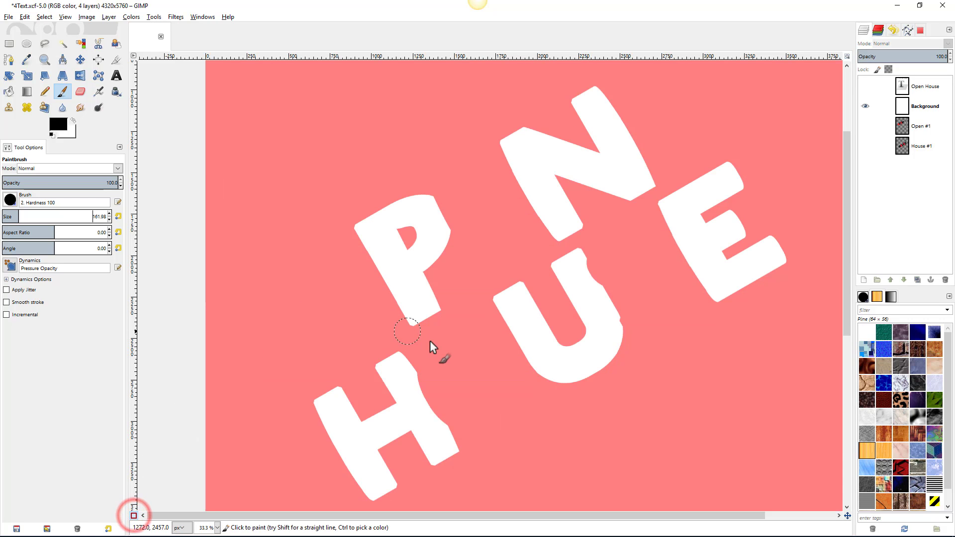
- Paint out the stray specks beside P and between the letters, then leave Quick Mask
mouse_move(470, 231)
mouse_down()
mouse_move(453, 277)
mouse_move(472, 255)
mouse_up()
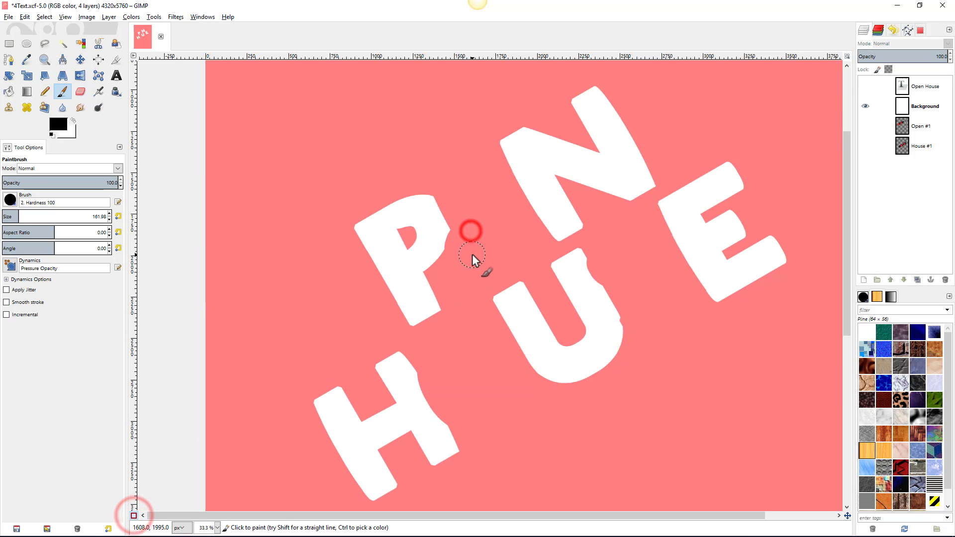
mouse_move(474, 358)
mouse_down()
mouse_move(460, 374)
mouse_move(490, 410)
mouse_move(492, 446)
mouse_up()
key(ctrl+z)
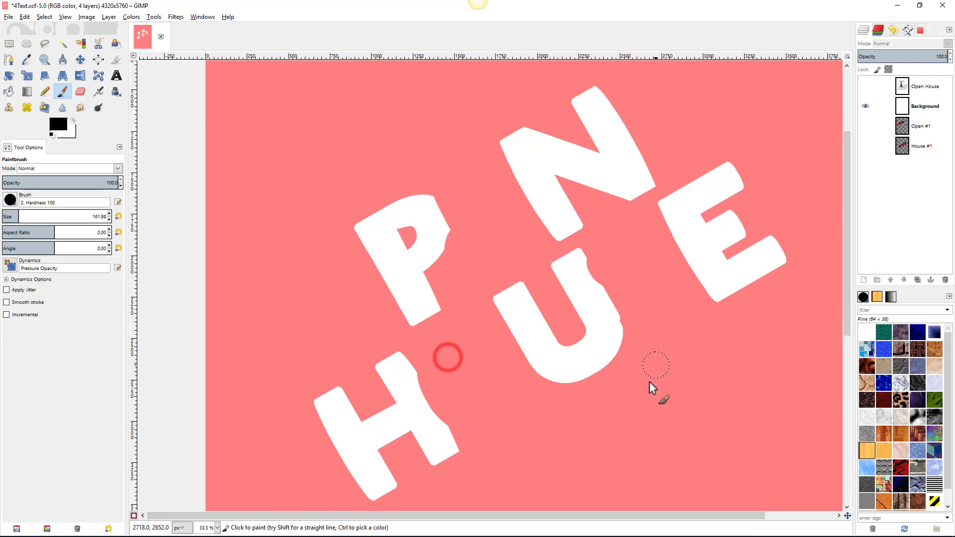
mouse_move(648, 363)
mouse_down()
mouse_move(640, 299)
mouse_move(673, 276)
mouse_up()
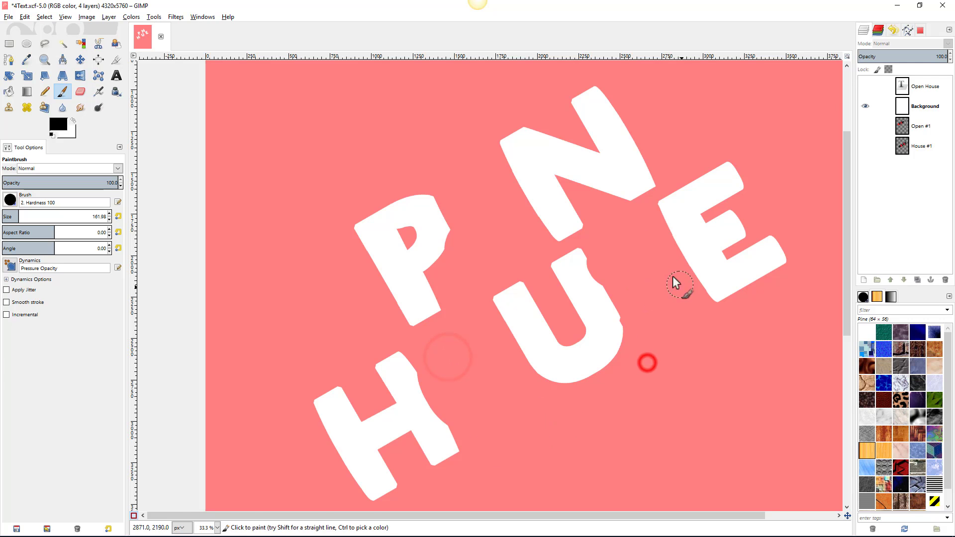
click(133, 513)
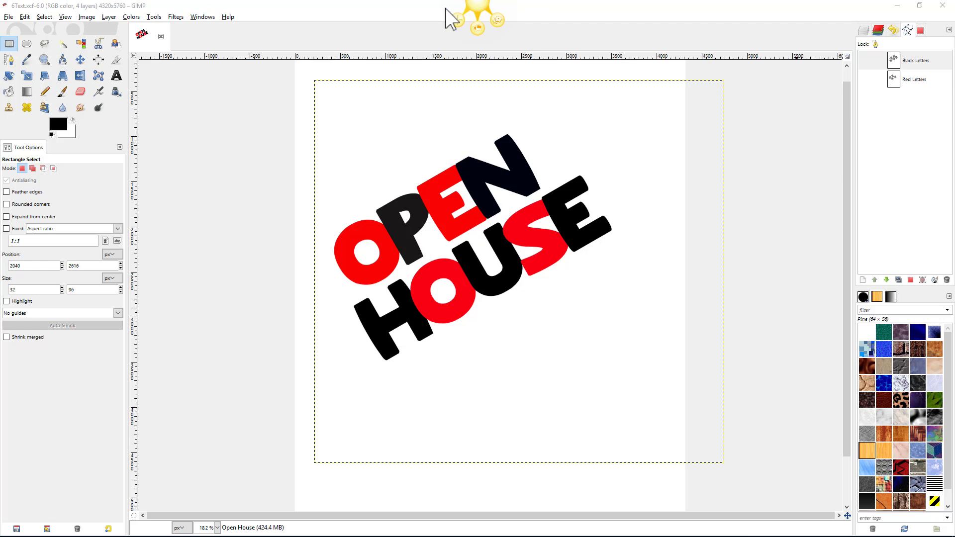
- Open the 2560 × 1600 color-wood-panel.jpg photo as a new image tab
click(9, 18)
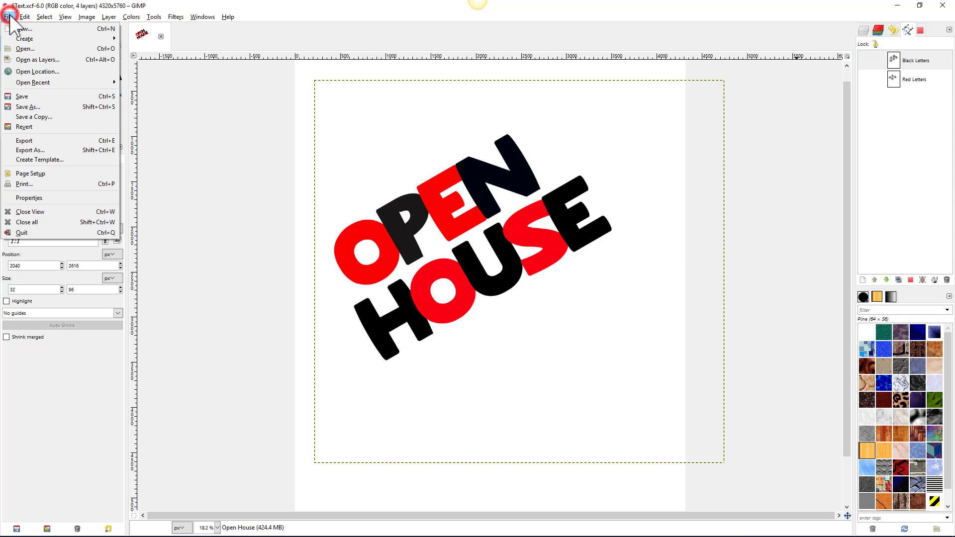
mouse_move(24, 17)
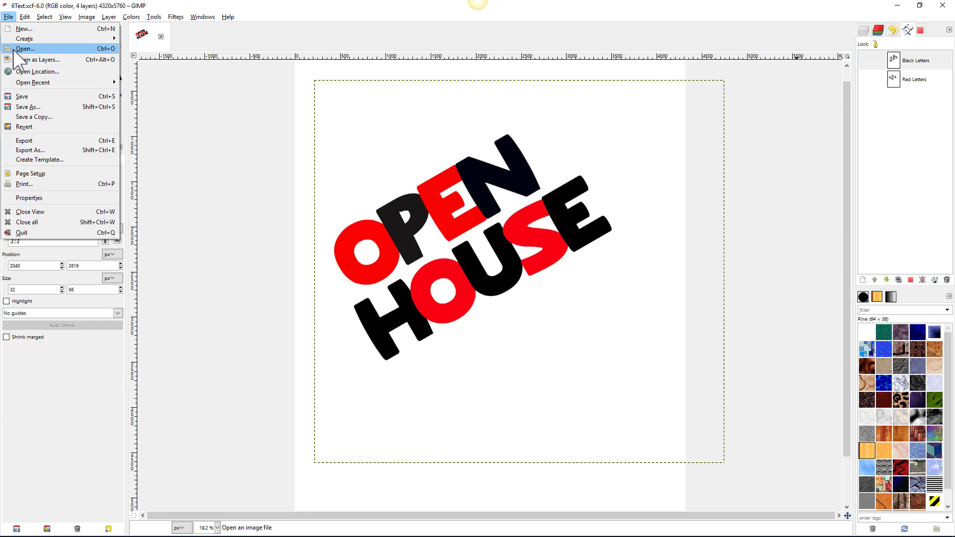
click(14, 50)
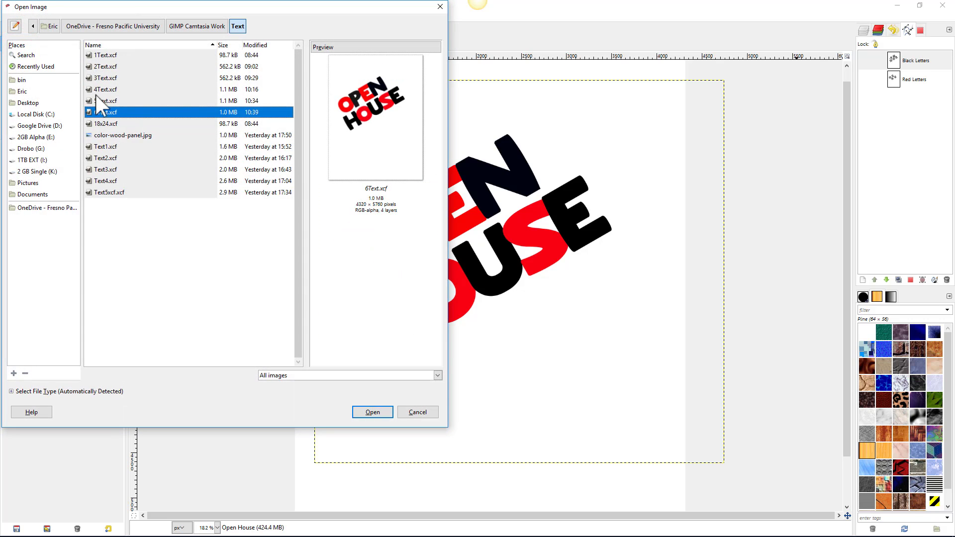
click(114, 134)
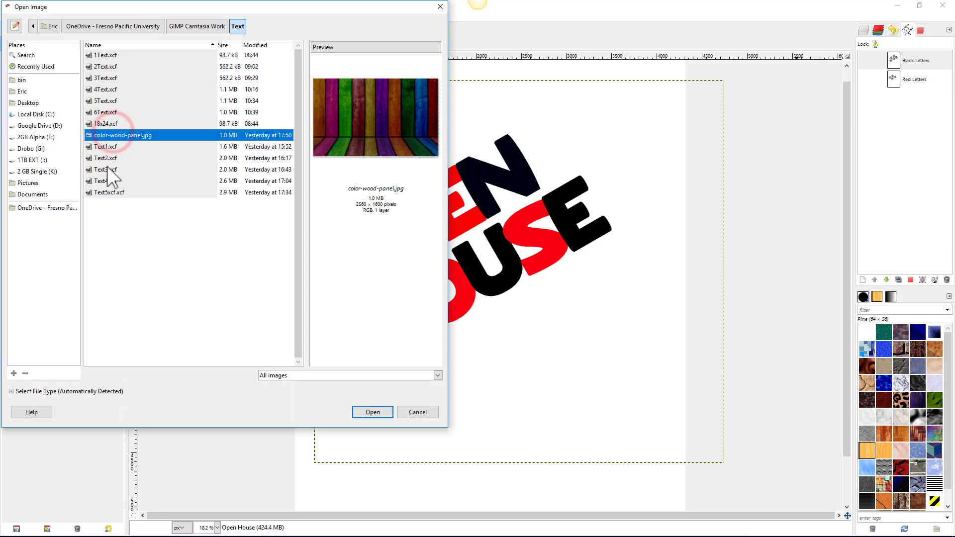
click(373, 412)
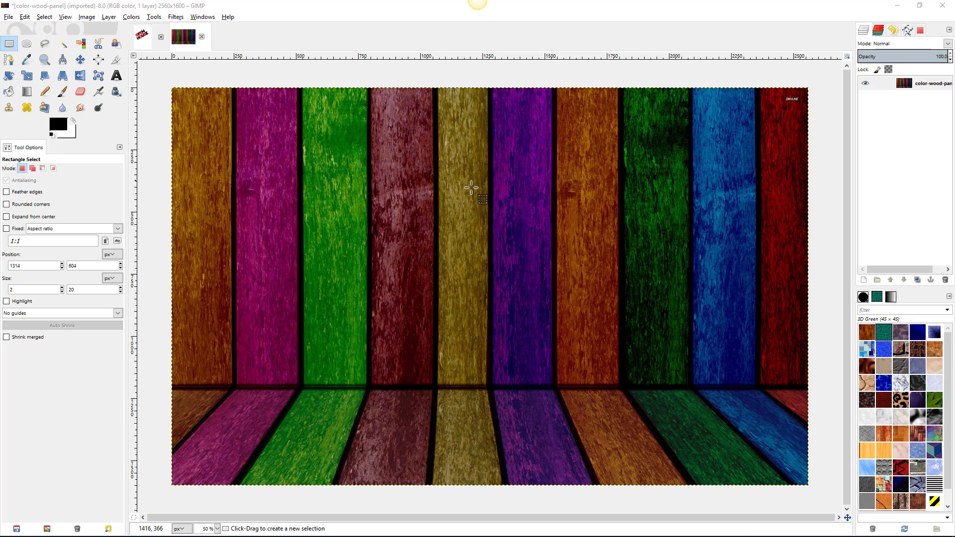
- Copy a small square of the brown plank using Rectangle Select
click(10, 44)
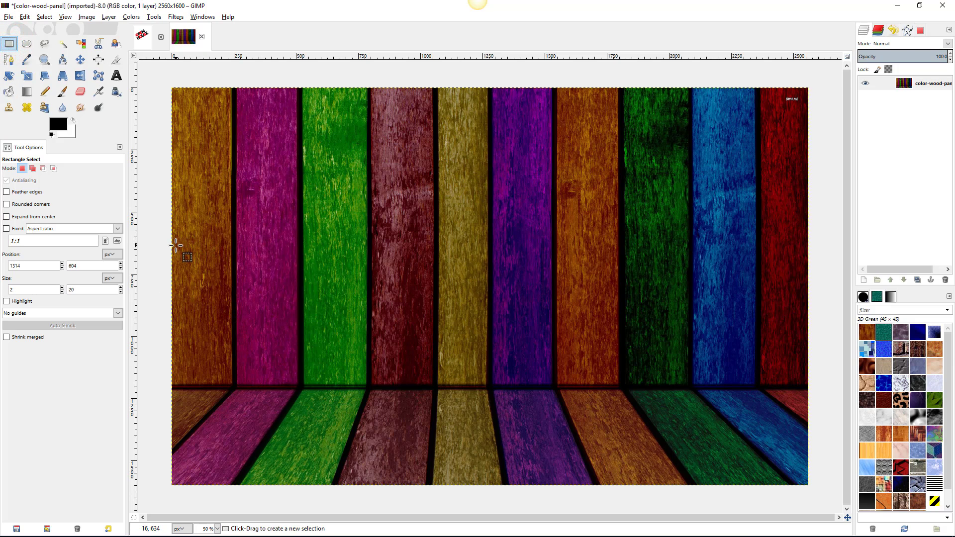
drag(177, 245, 224, 287)
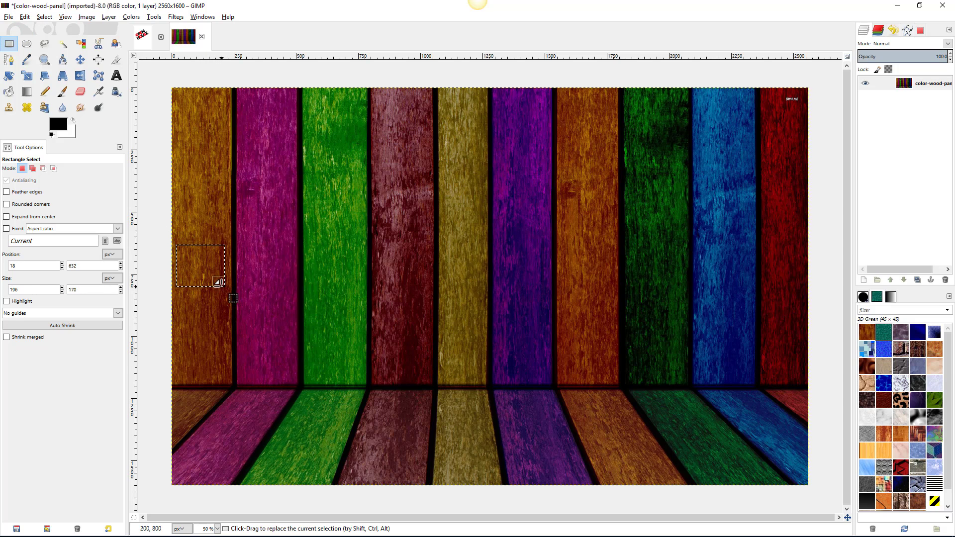
key(ctrl+c)
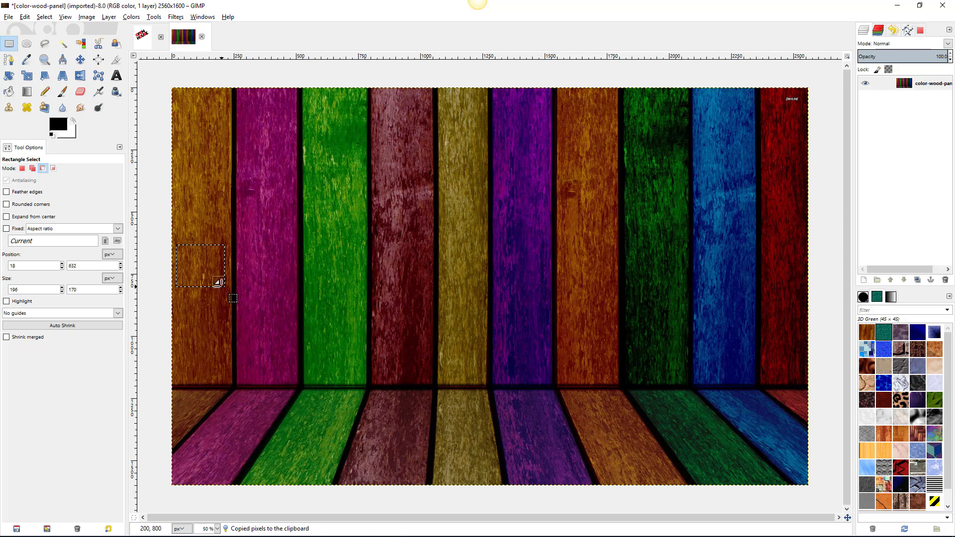
- Paste the copied wood as a new pattern named Brown Wood
click(25, 17)
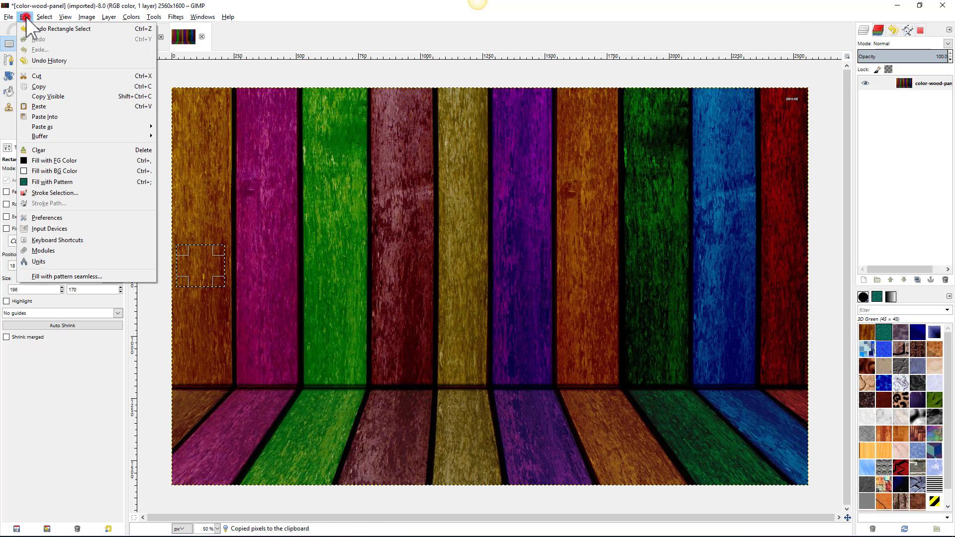
click(41, 127)
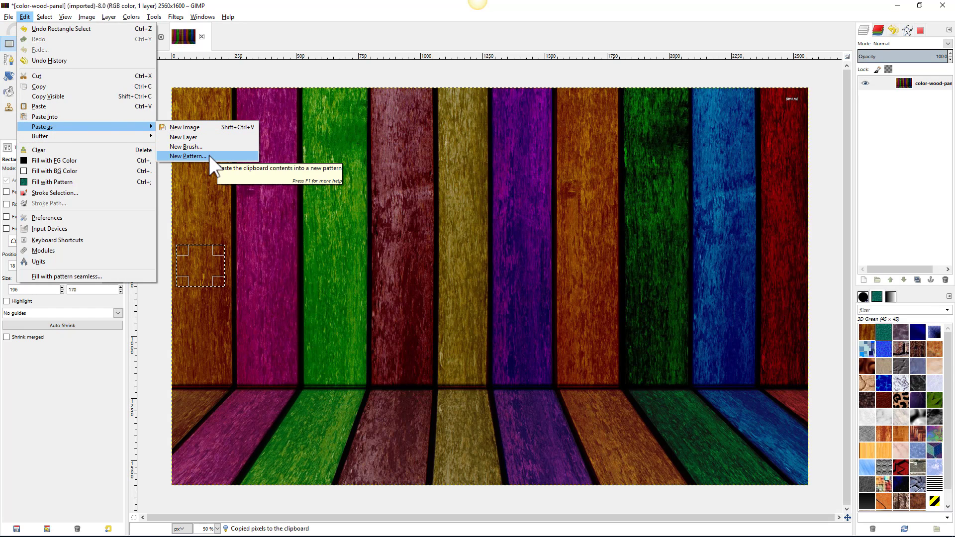
click(188, 156)
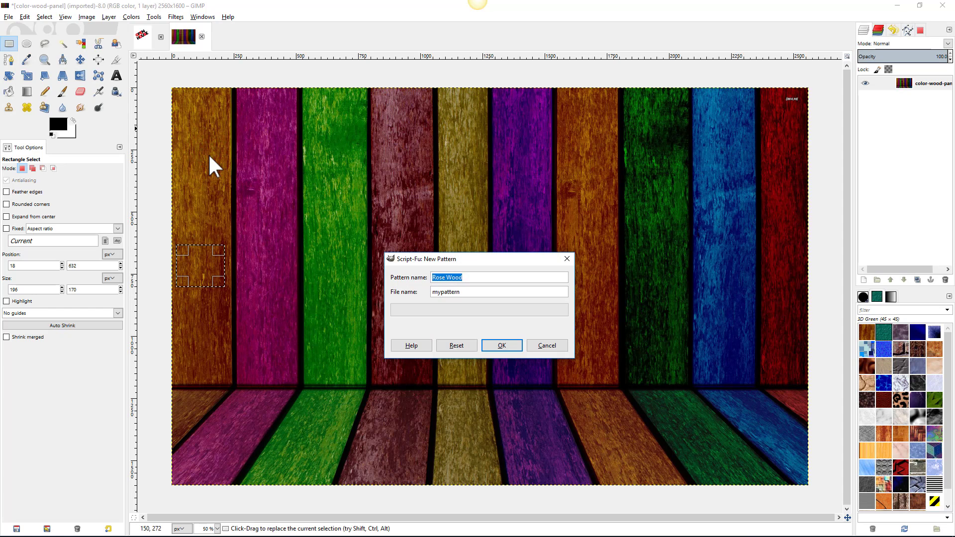
text(Brown)
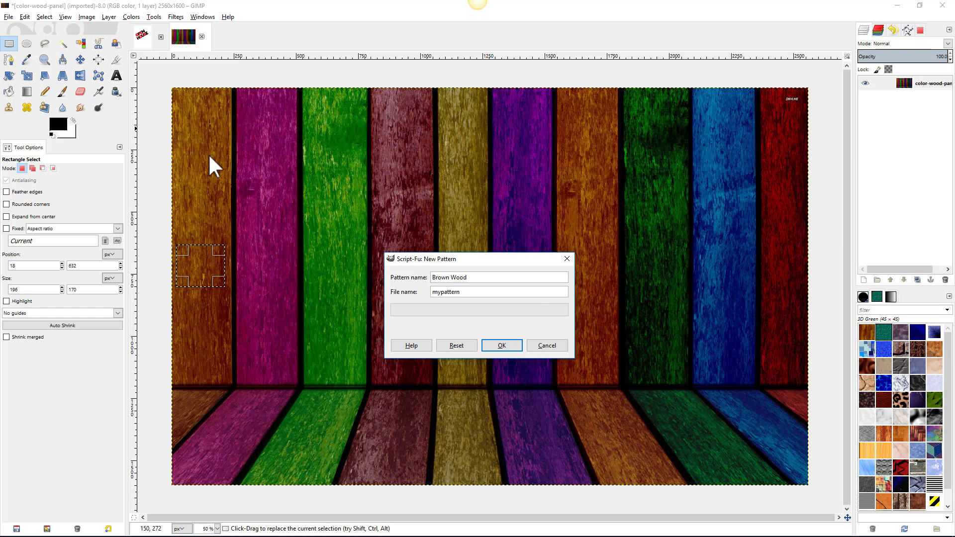
key(Return)
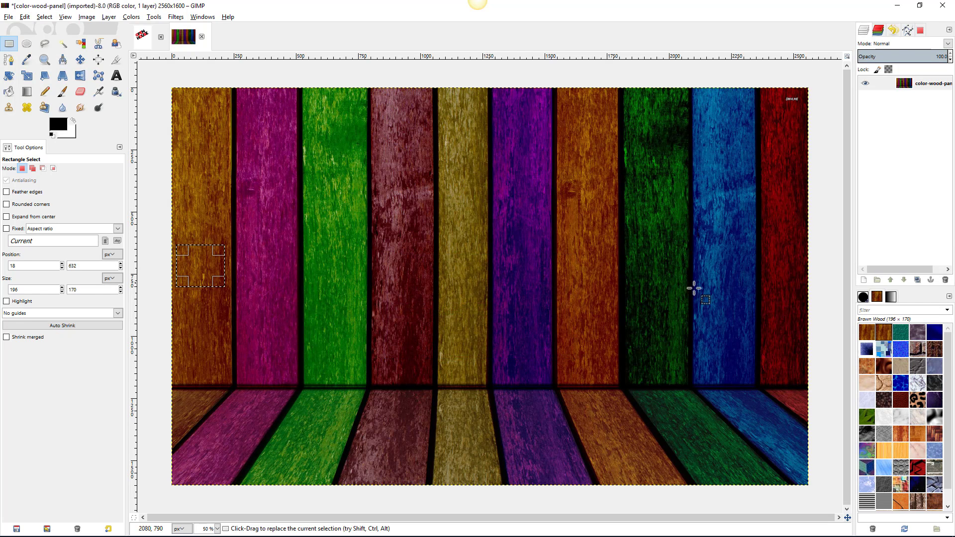
- Copy a small square of the magenta plank
click(885, 327)
drag(245, 247, 293, 285)
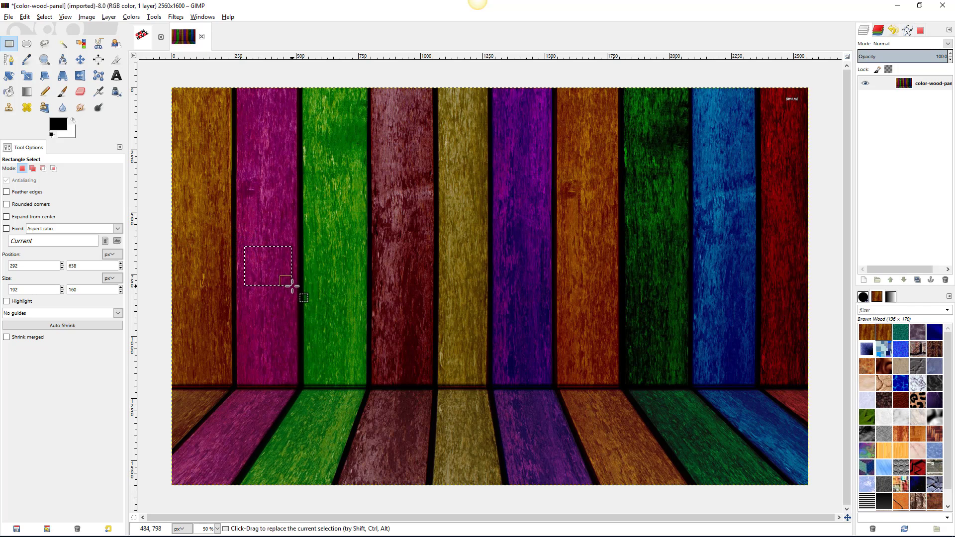
key(ctrl+c)
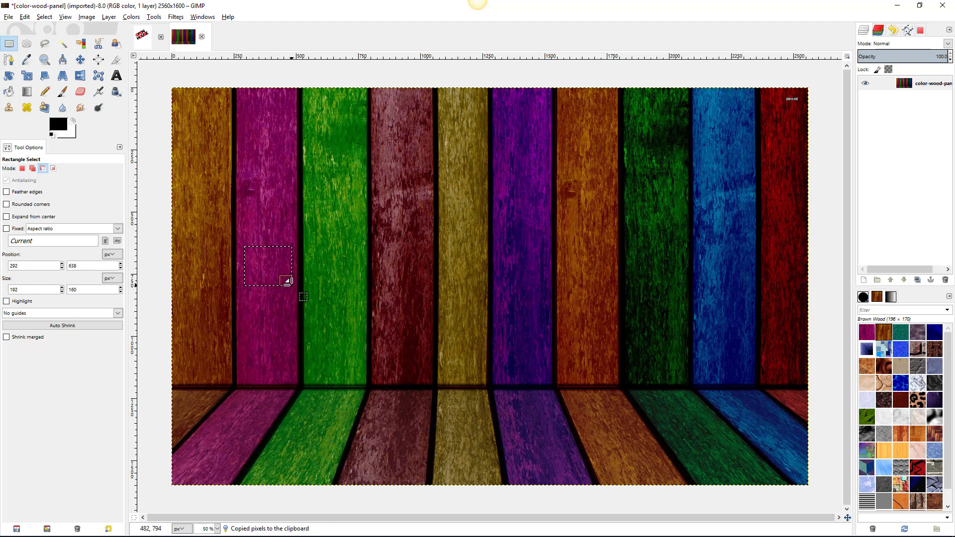
- Paste it as a new pattern named Magenta Wood and show the saved patterns folder
right_click(271, 269)
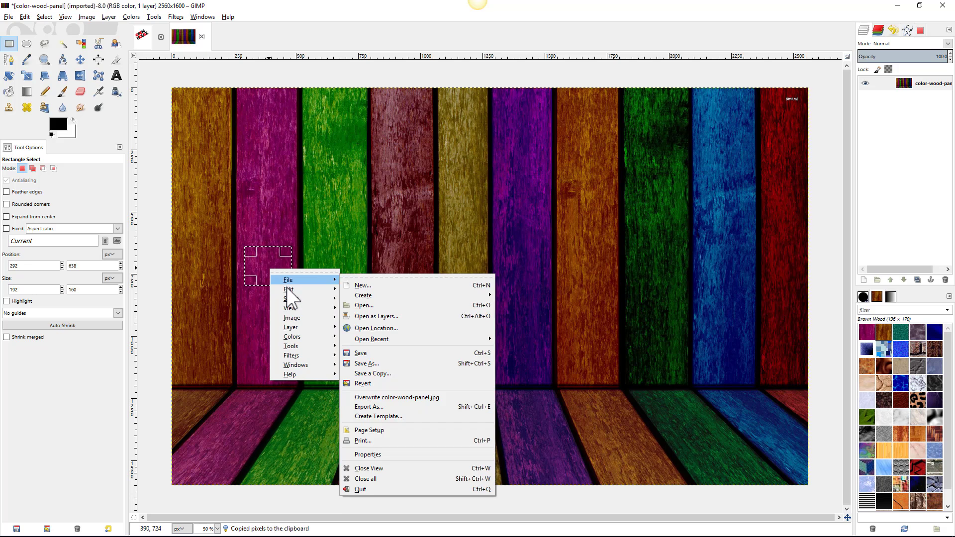
mouse_move(287, 290)
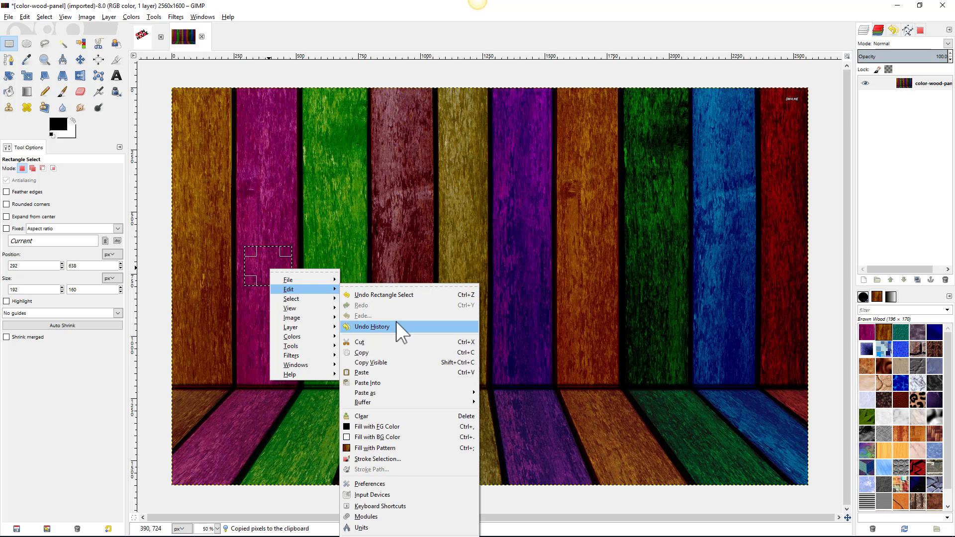
mouse_move(390, 393)
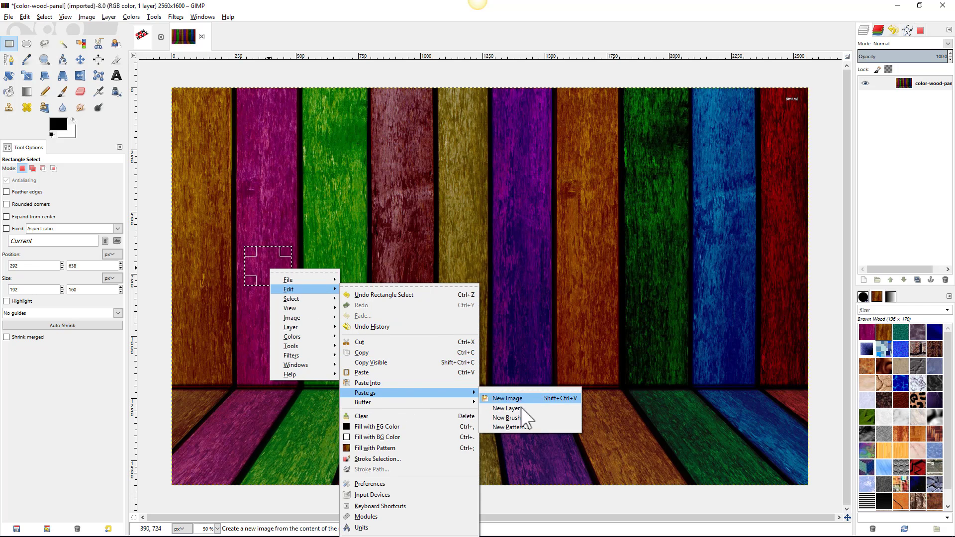
click(513, 423)
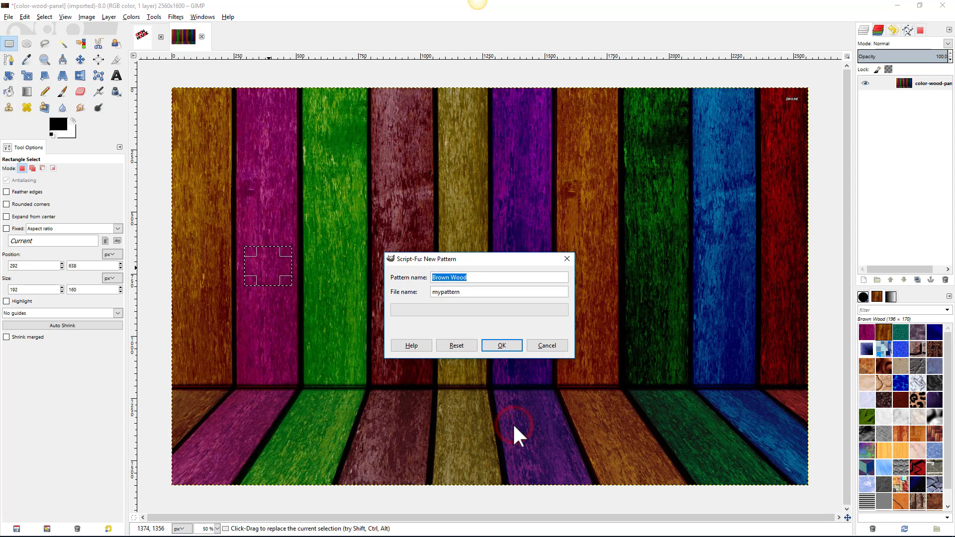
text(Magenta )
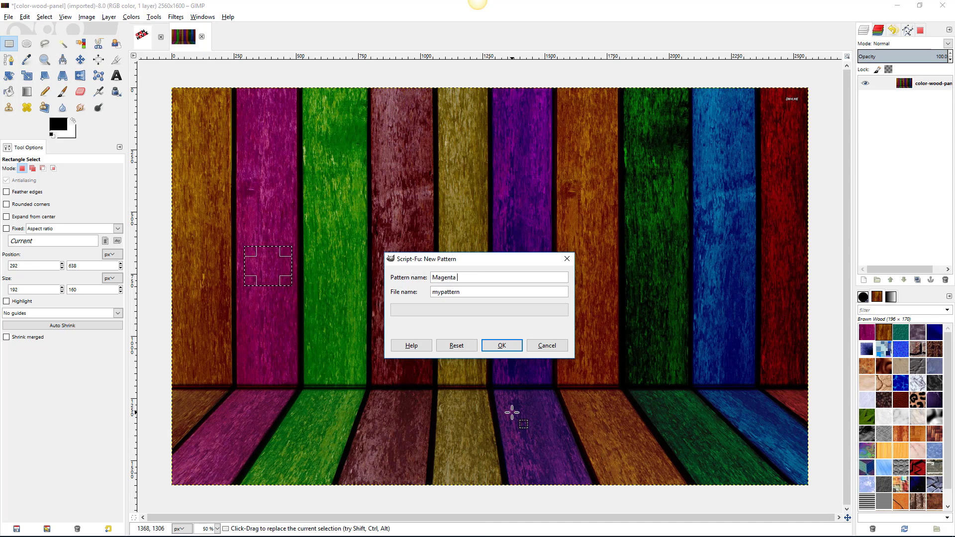
text(Wood)
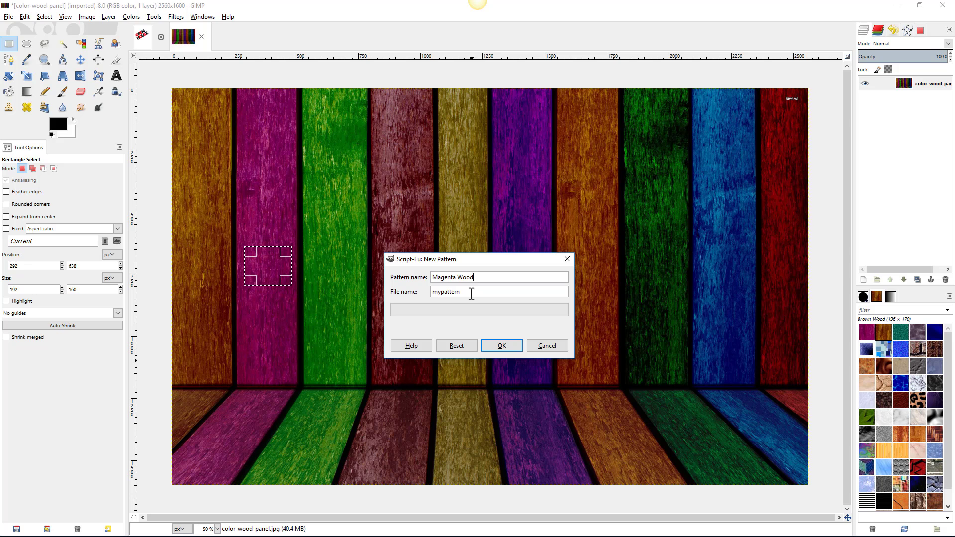
click(499, 346)
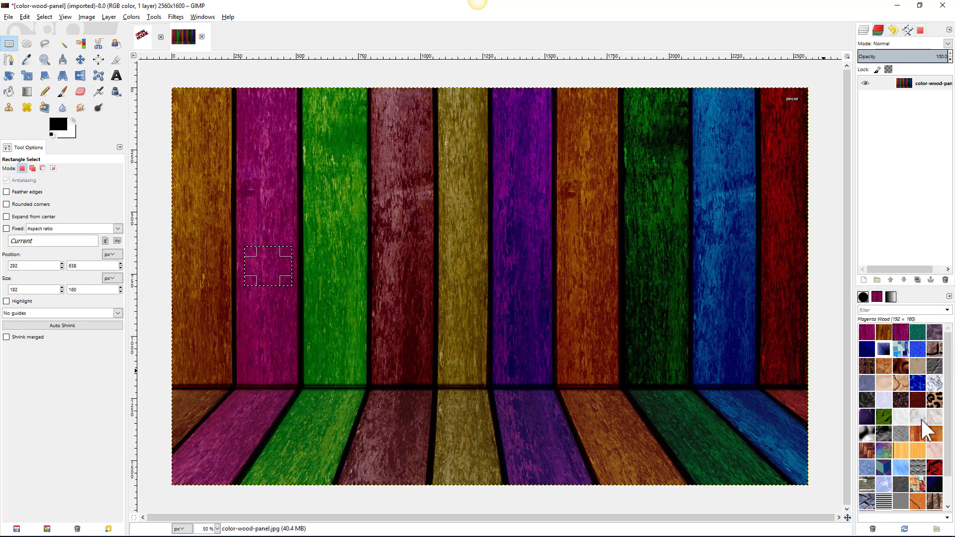
drag(954, 30, 441, 121)
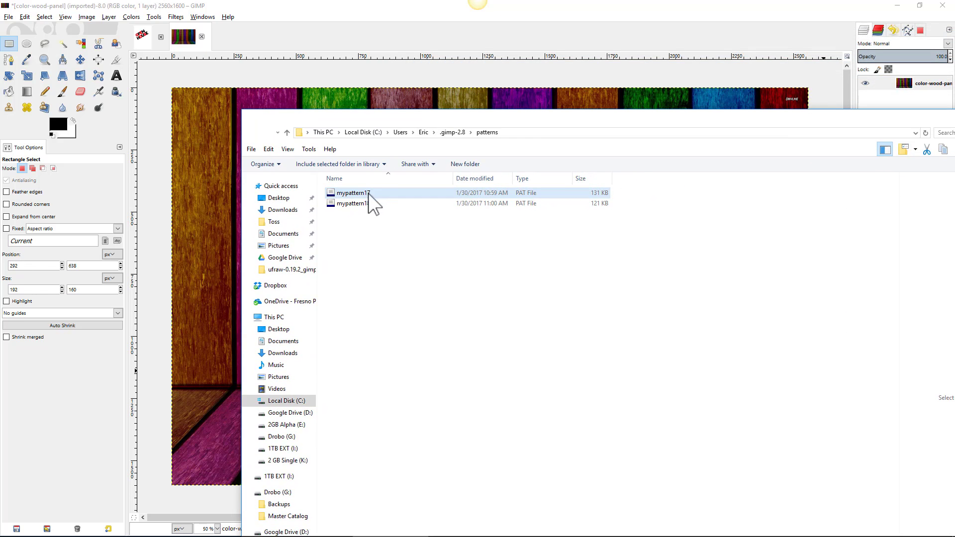
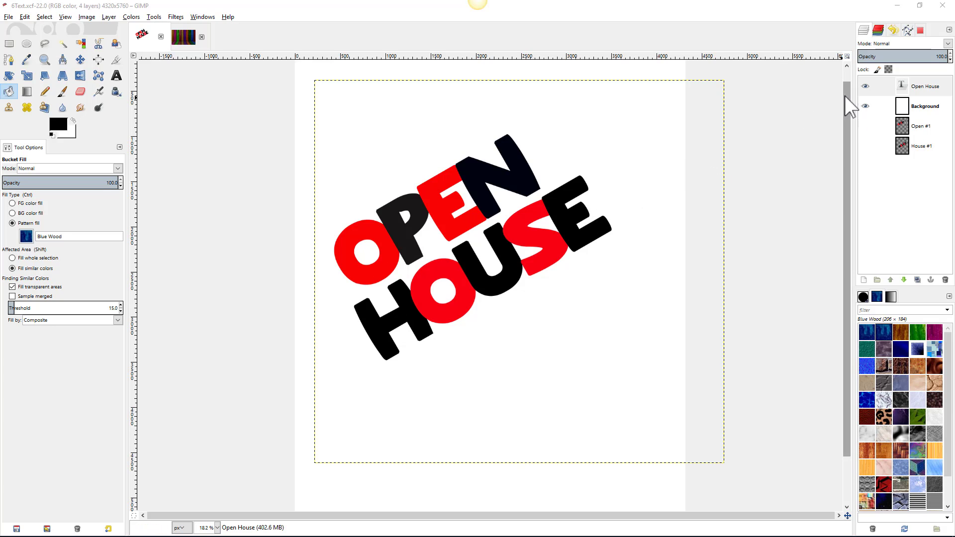
- Hide the Open House text layer and load the Black Letters path as a selection
click(866, 87)
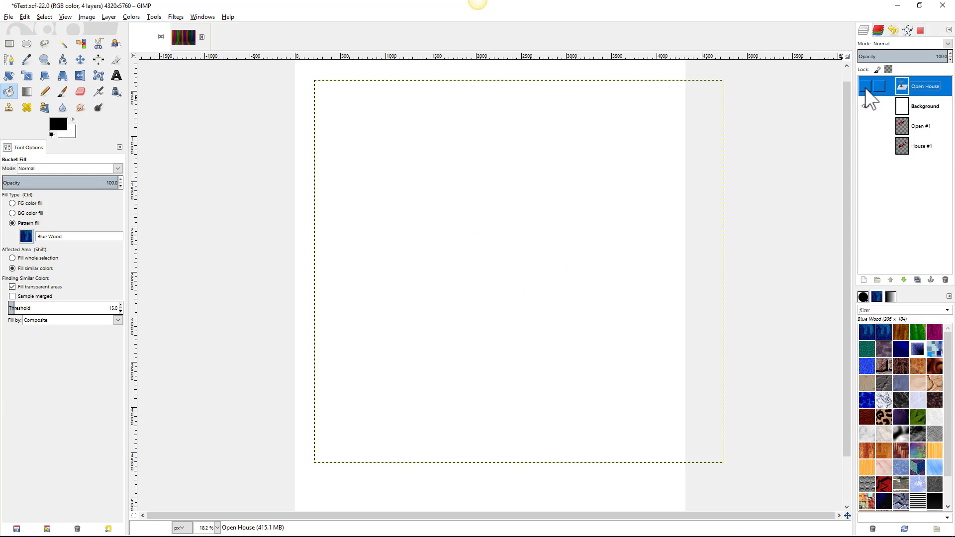
click(908, 30)
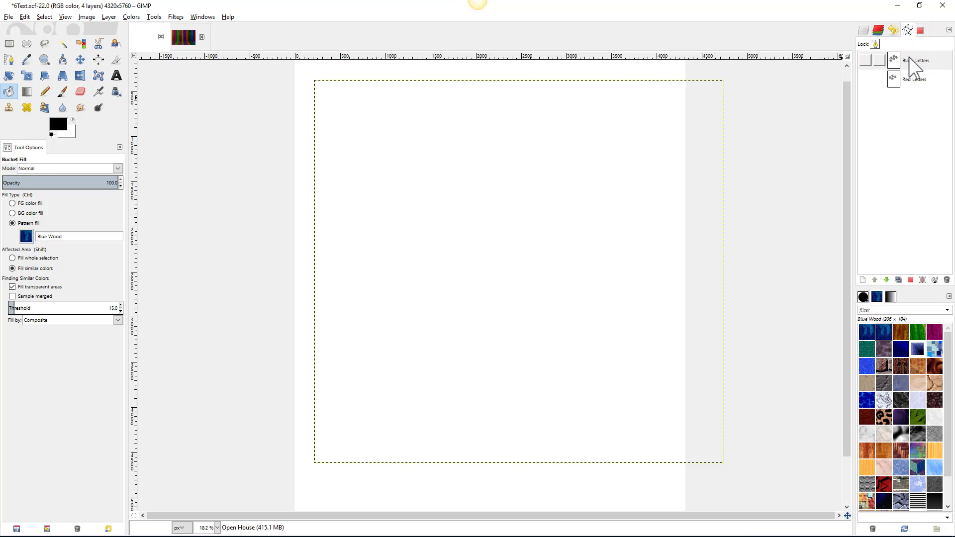
click(868, 57)
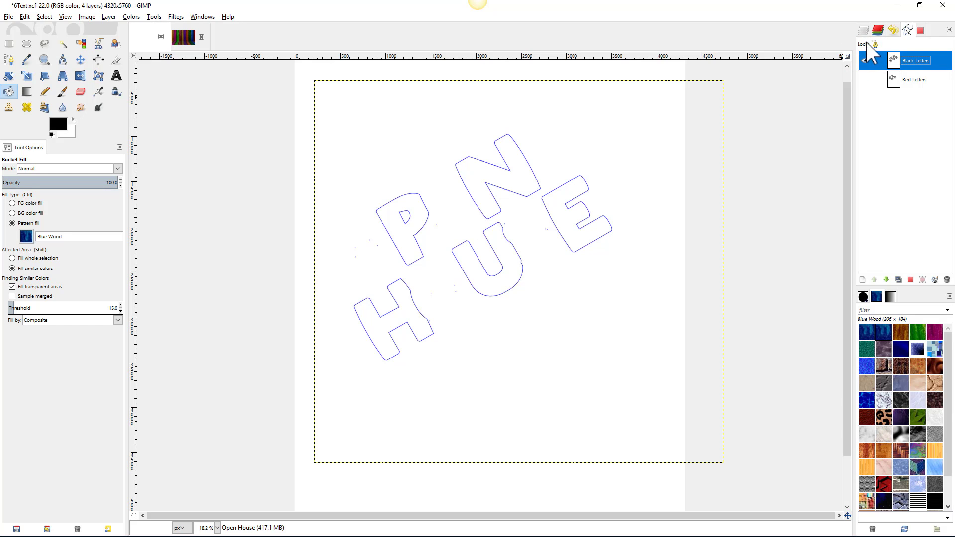
right_click(894, 62)
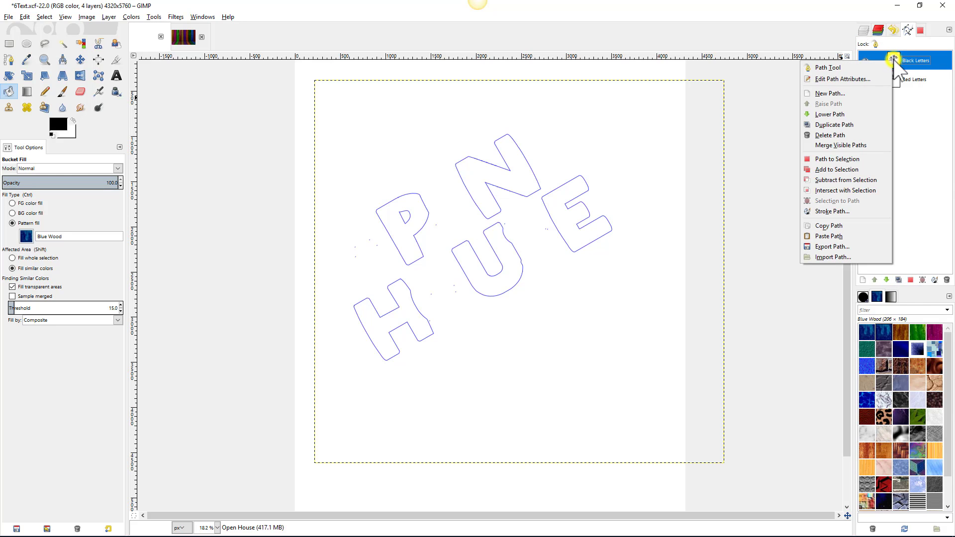
click(834, 160)
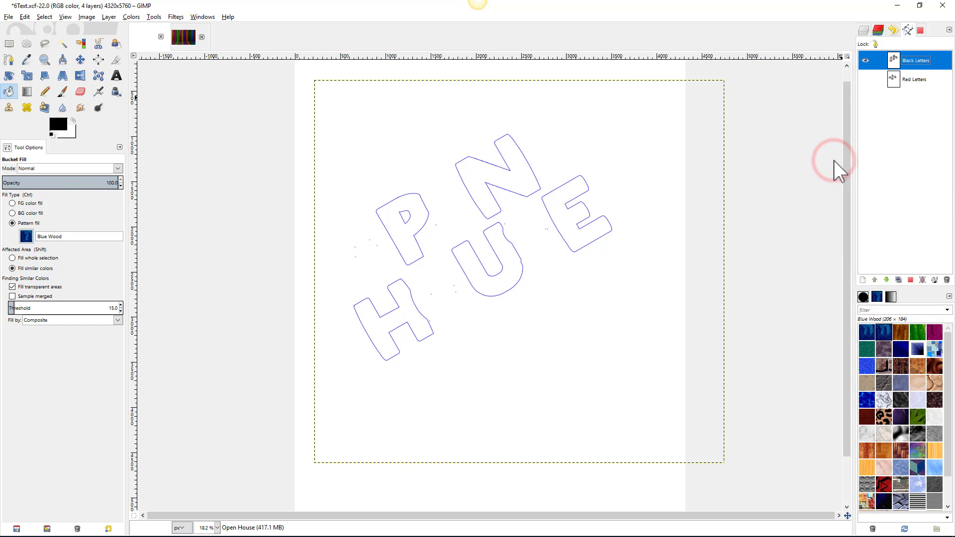
- Make Background the active layer and set Bucket Fill to the Brown Wood pattern
click(865, 30)
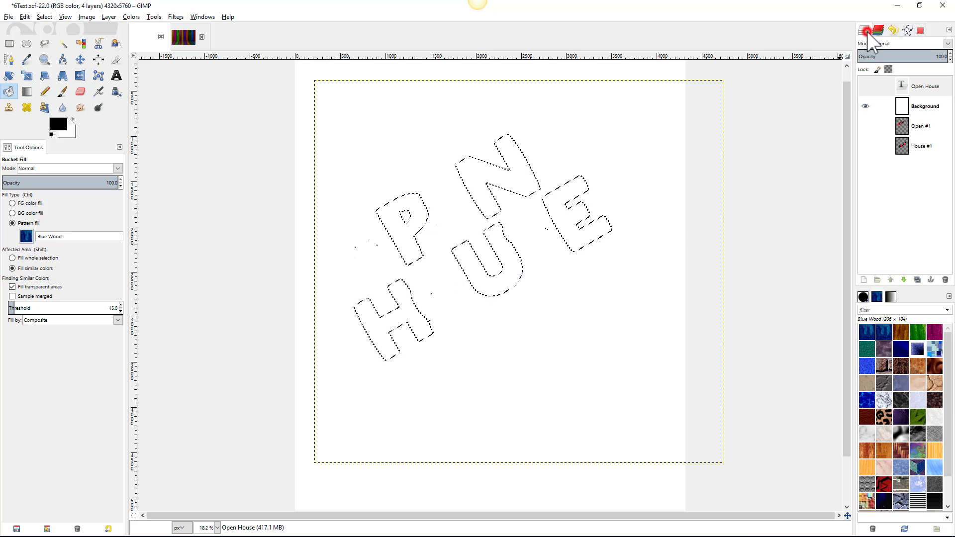
click(931, 106)
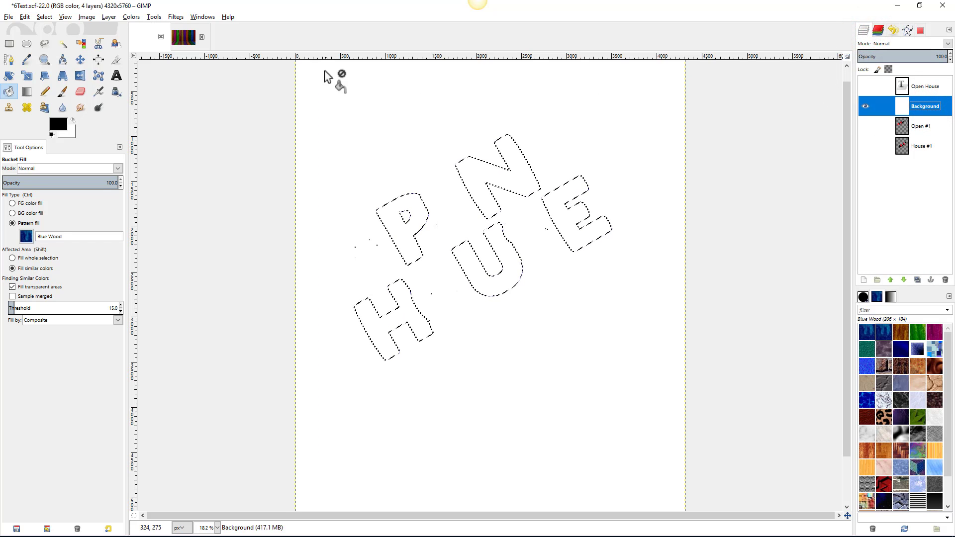
click(10, 91)
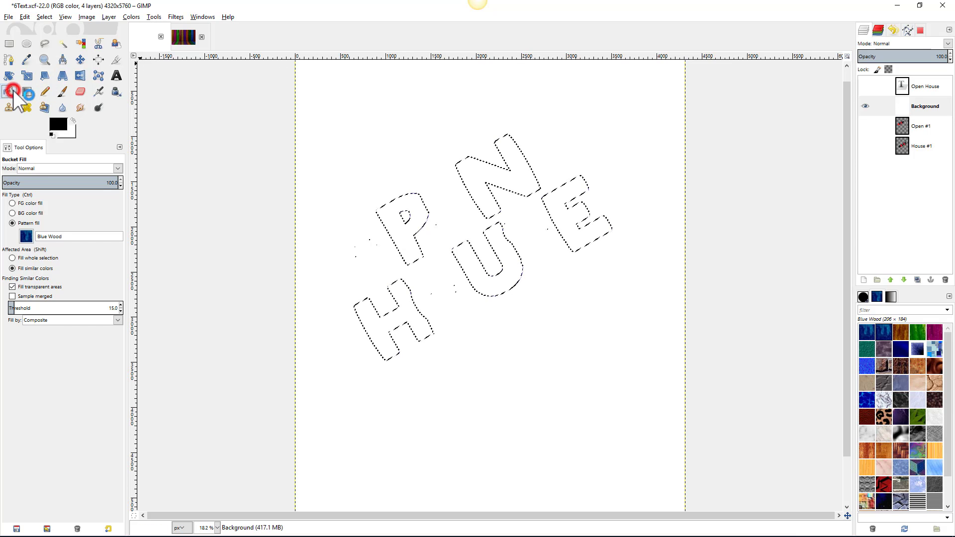
click(26, 236)
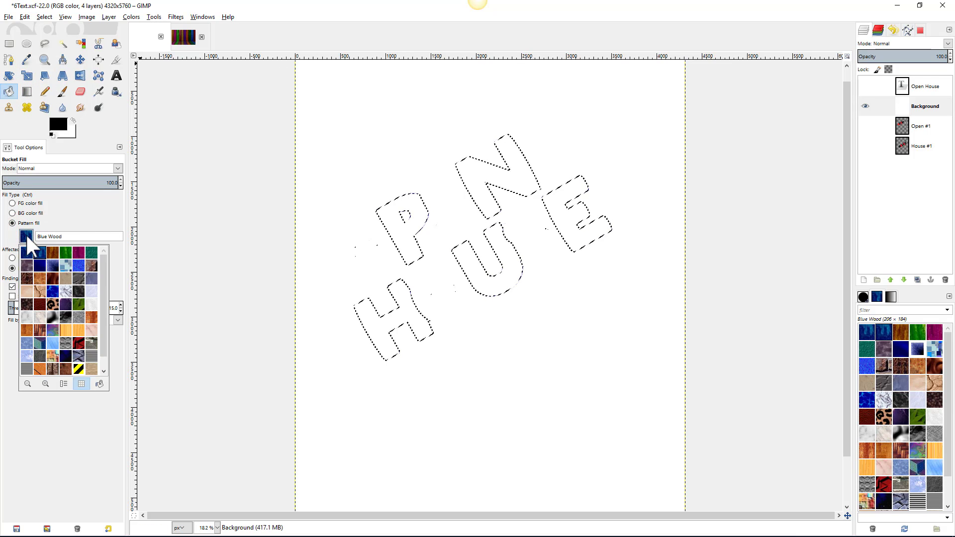
click(52, 252)
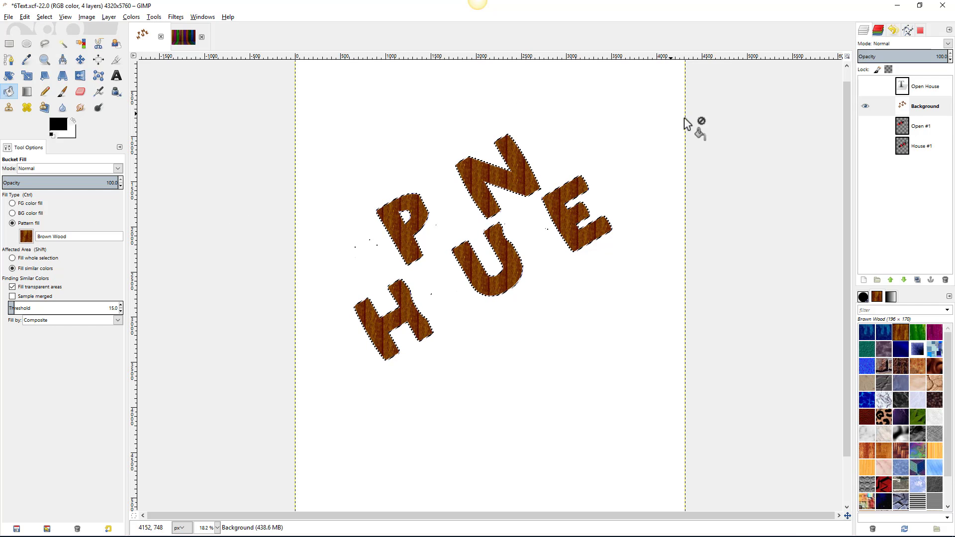
click(907, 31)
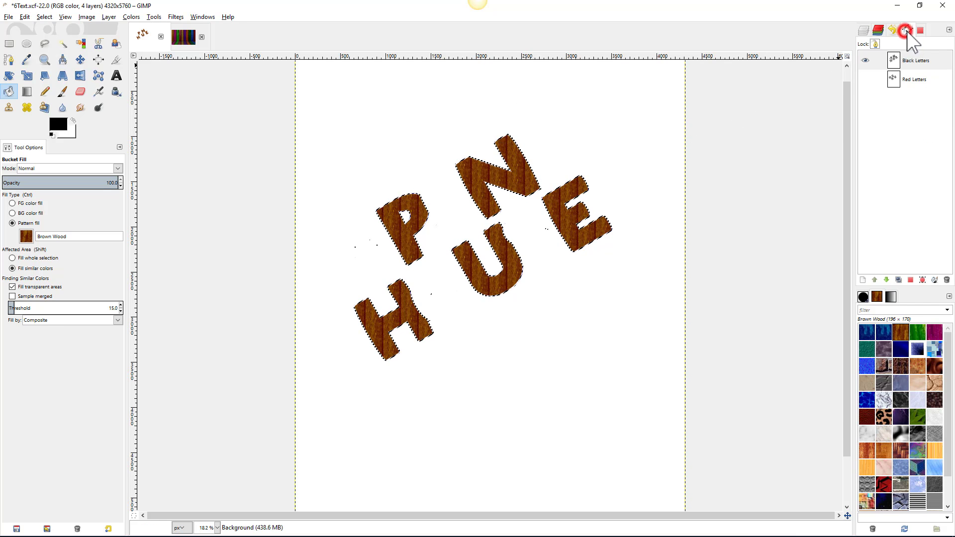
- Turn the Red Letters path into a selection
click(908, 81)
right_click(909, 82)
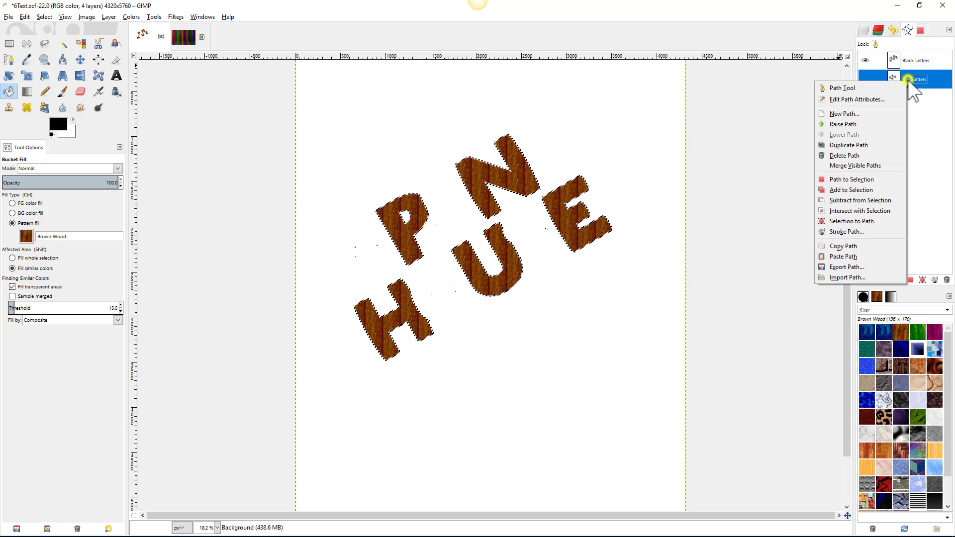
click(859, 179)
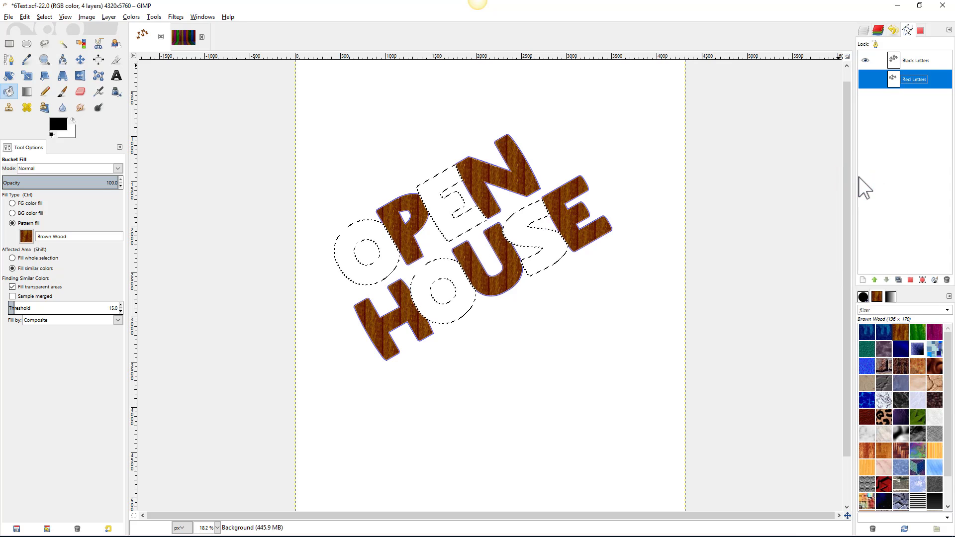
- Fill the letter O with the Magenta Wood pattern using Bucket Fill
click(9, 91)
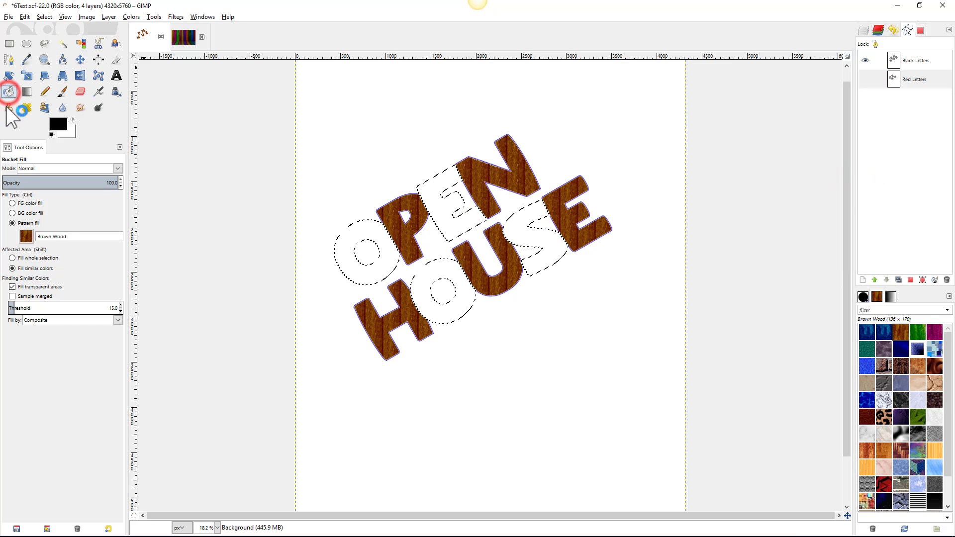
click(23, 237)
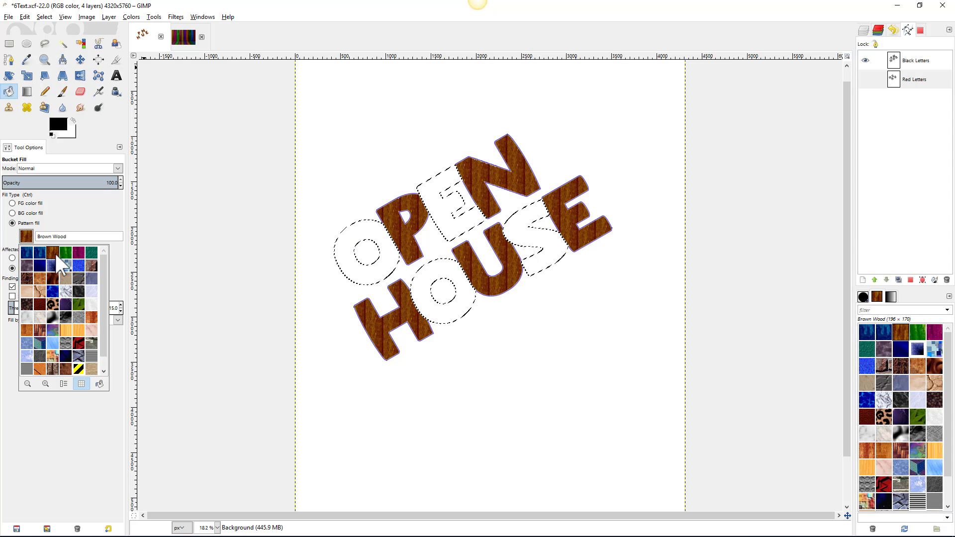
click(79, 254)
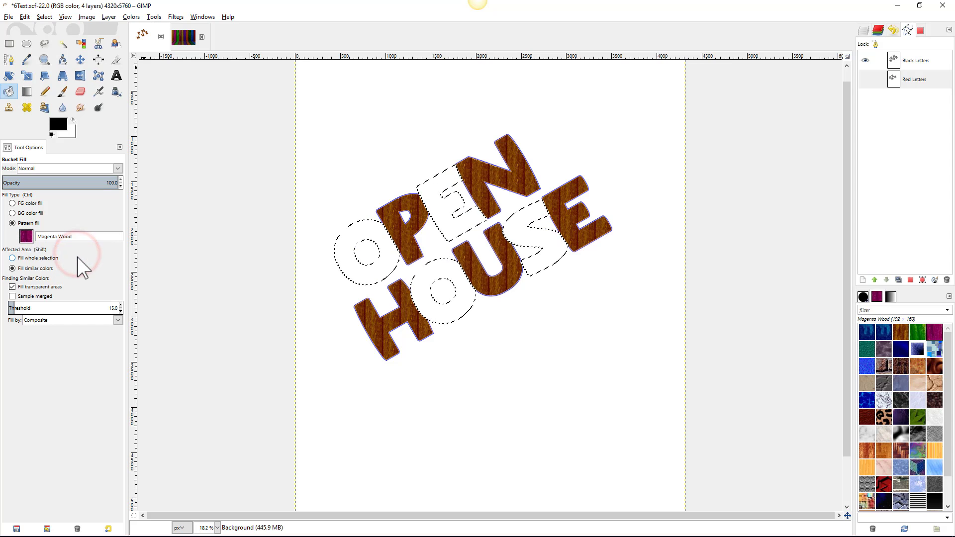
click(368, 232)
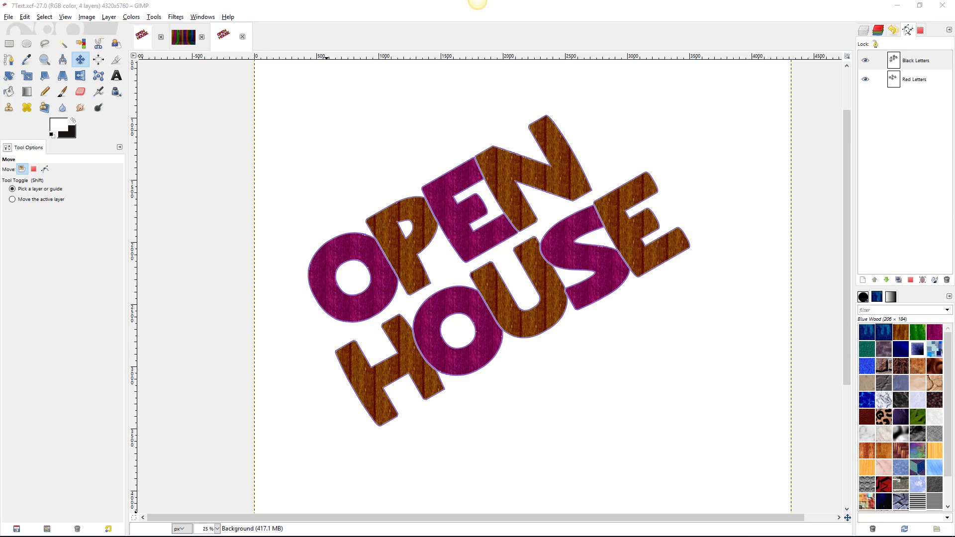
click(118, 75)
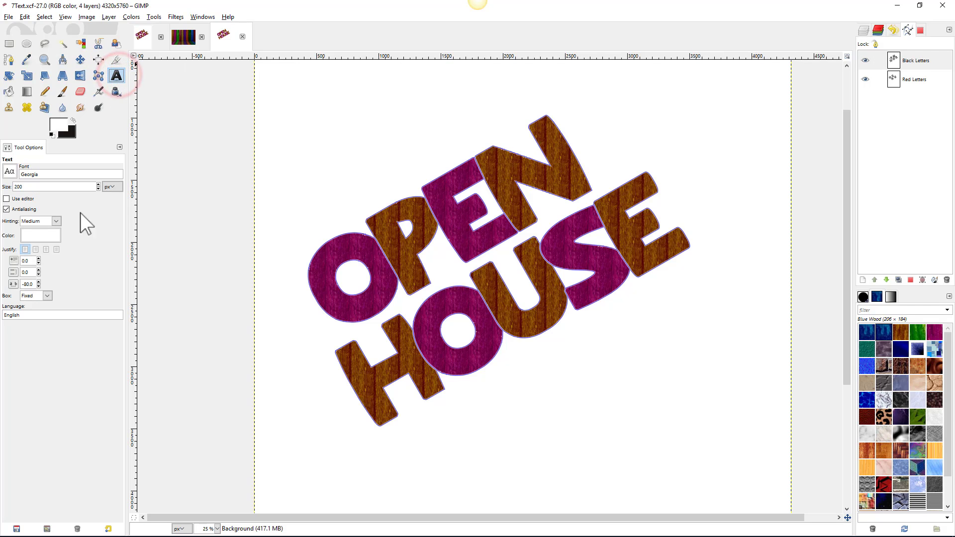
click(32, 235)
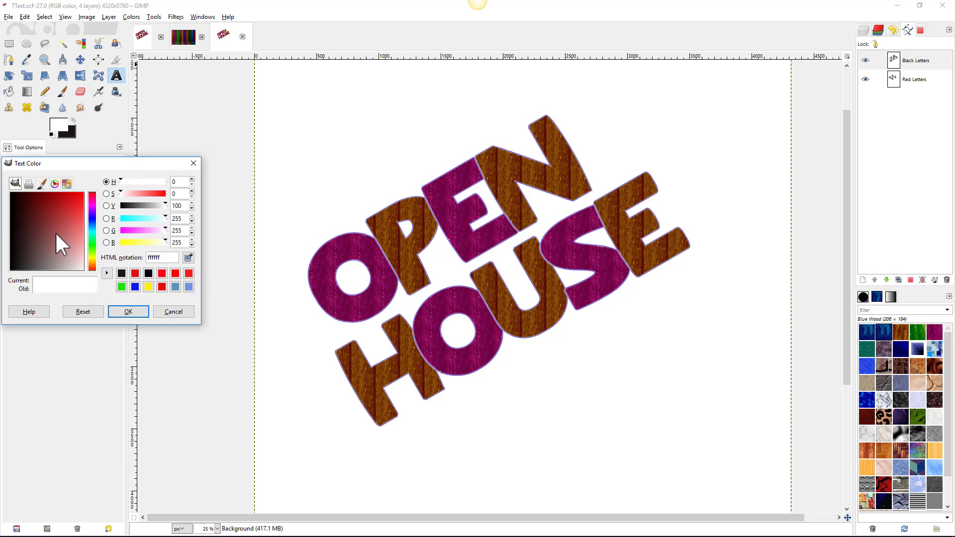
click(167, 315)
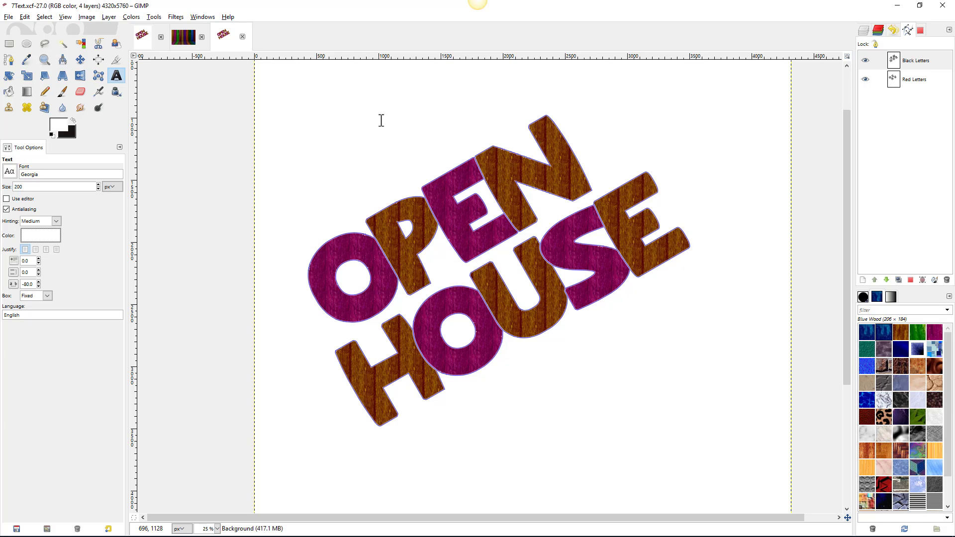
scroll(562, 134, up, 3)
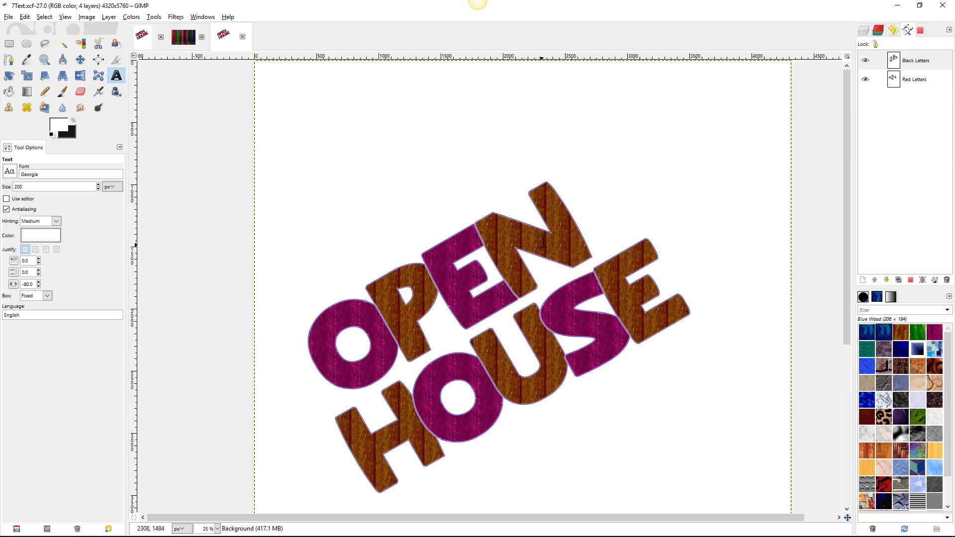
scroll(544, 224, up, 6)
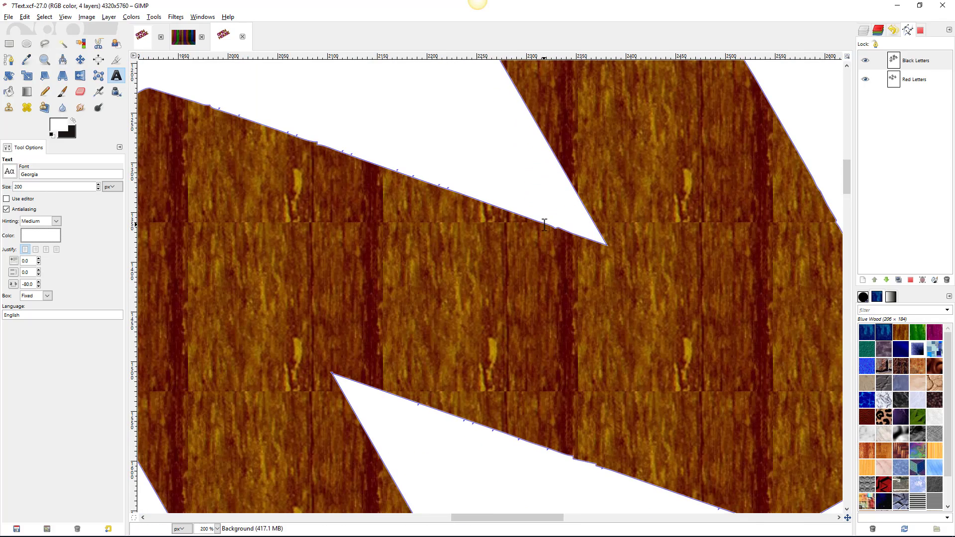
scroll(277, 149, up, 4)
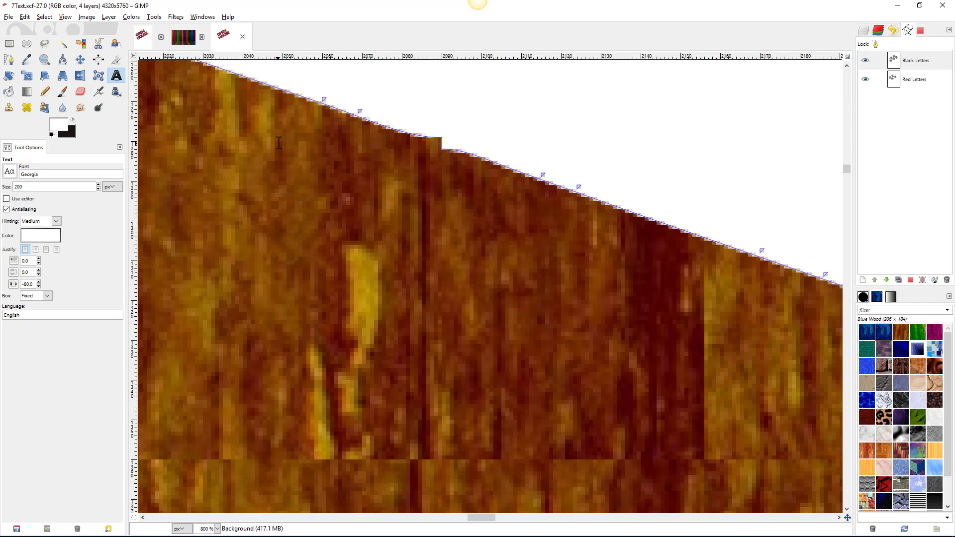
scroll(570, 174, up, 1)
scroll(571, 174, up, 1)
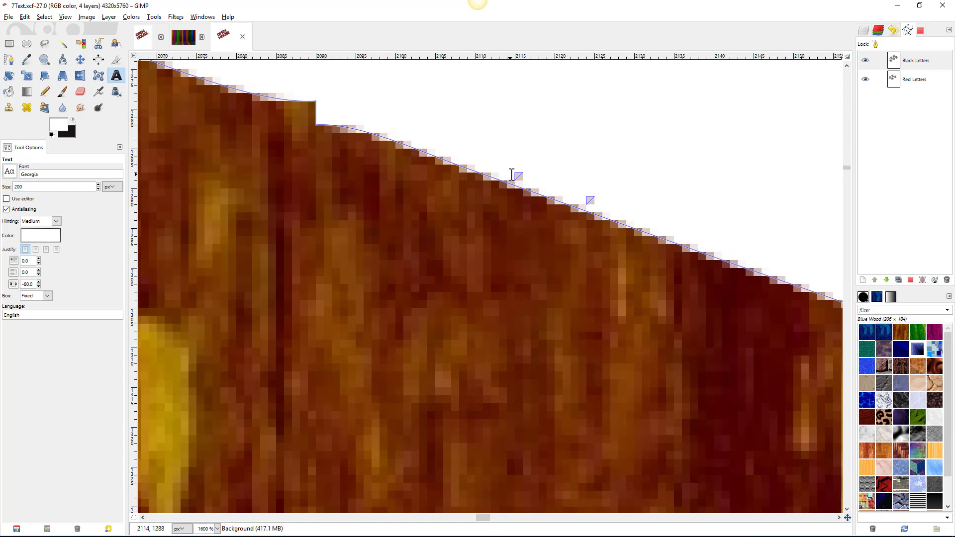
scroll(523, 173, down, 2)
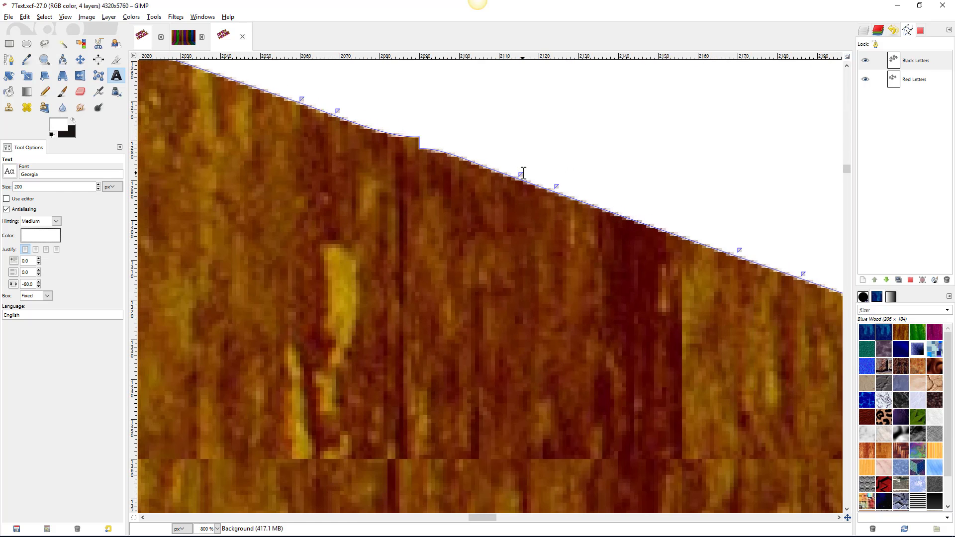
scroll(524, 173, down, 6)
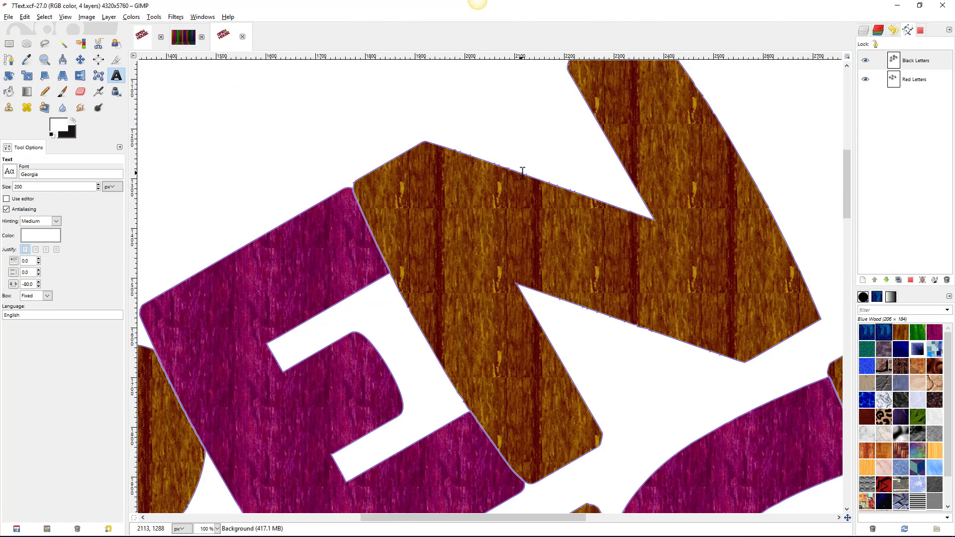
scroll(523, 173, down, 1)
scroll(522, 171, up, 3)
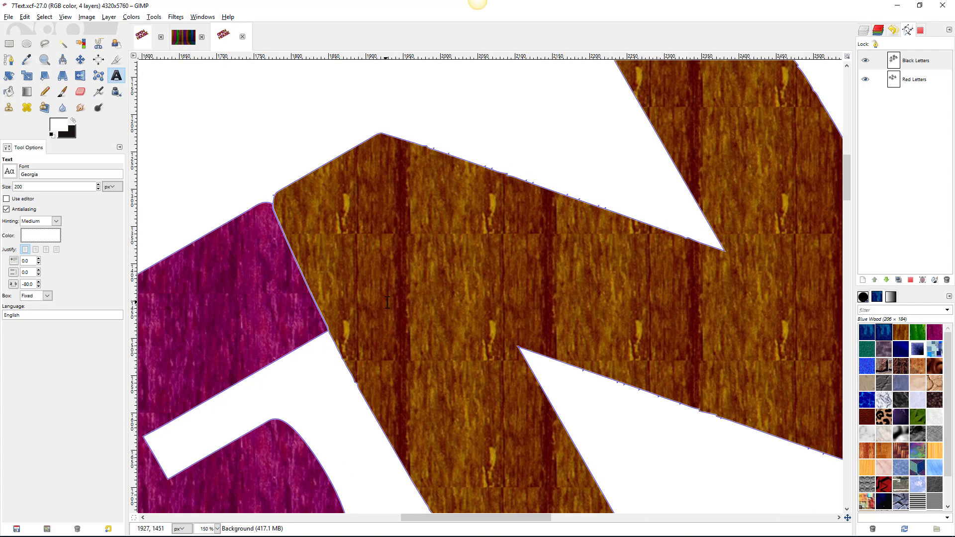
drag(277, 427, 741, 25)
drag(272, 323, 733, 89)
scroll(522, 154, up, 4)
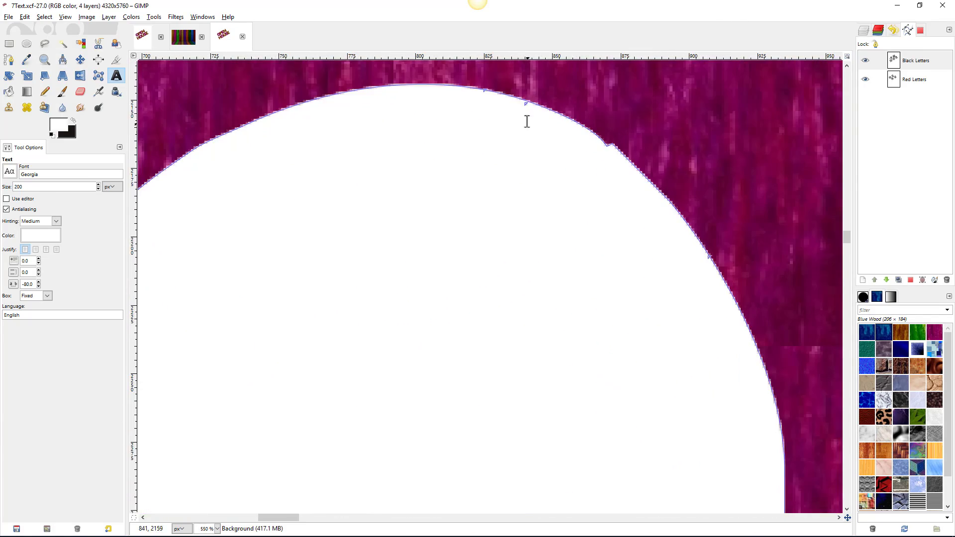
scroll(649, 148, down, 4)
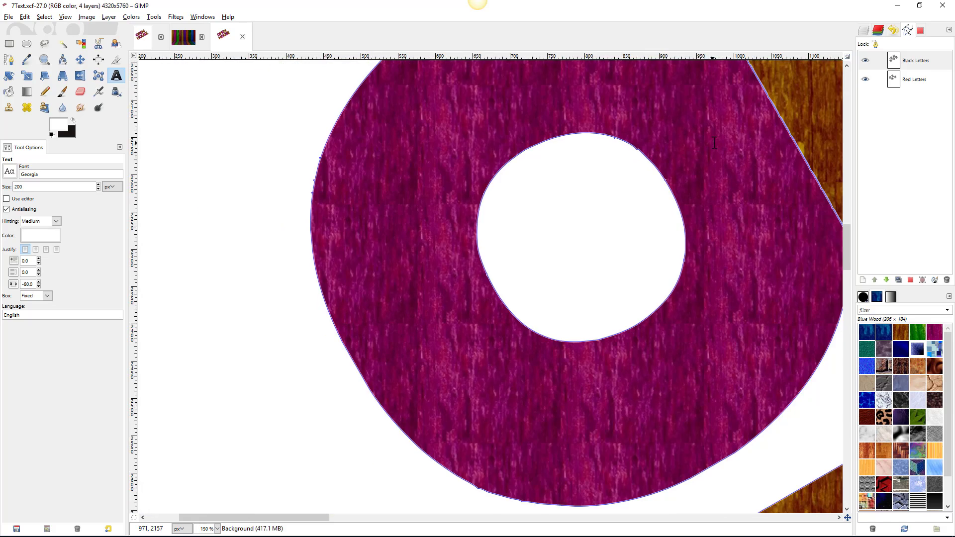
scroll(715, 143, down, 3)
drag(757, 137, 309, 237)
scroll(486, 167, down, 2)
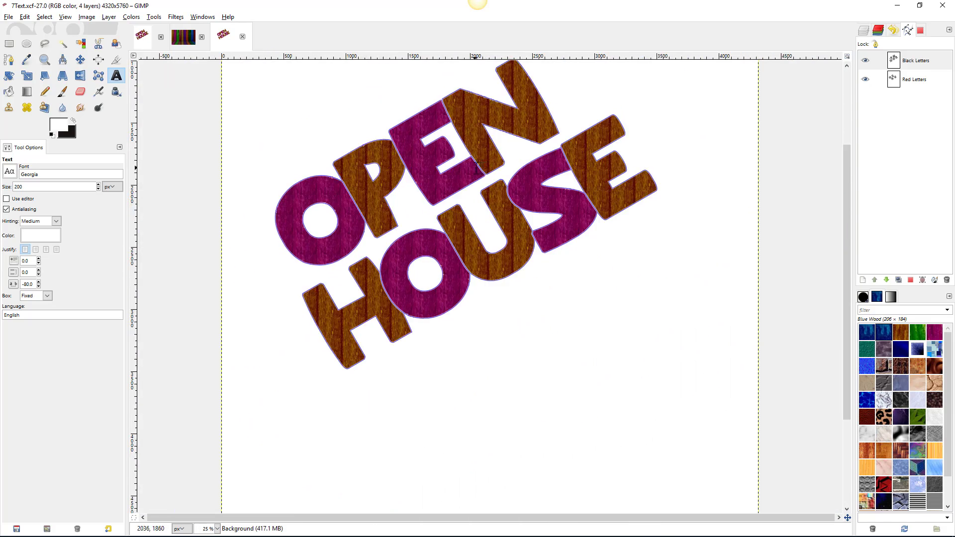
- Show the Black Letters path in the Paths tool, hide the Background layer and zoom in
click(896, 60)
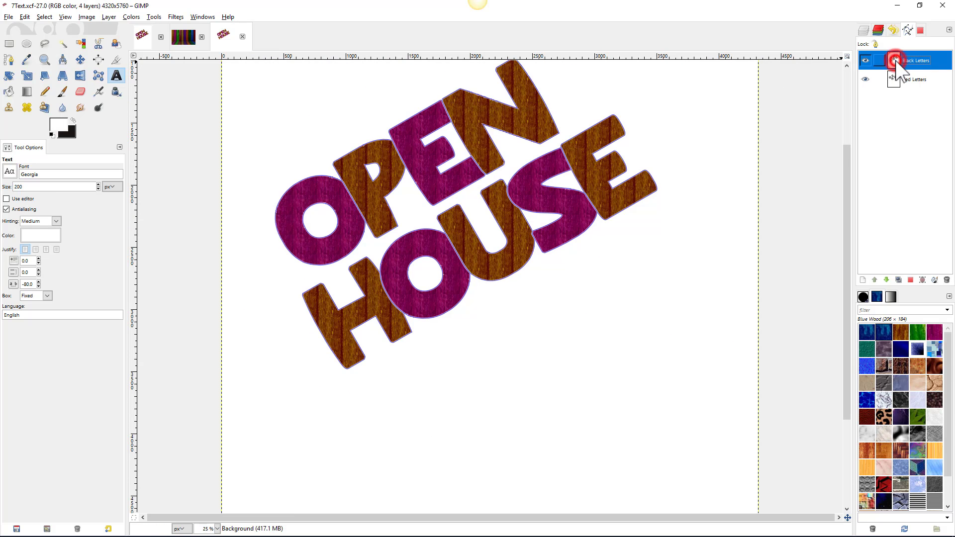
key(b)
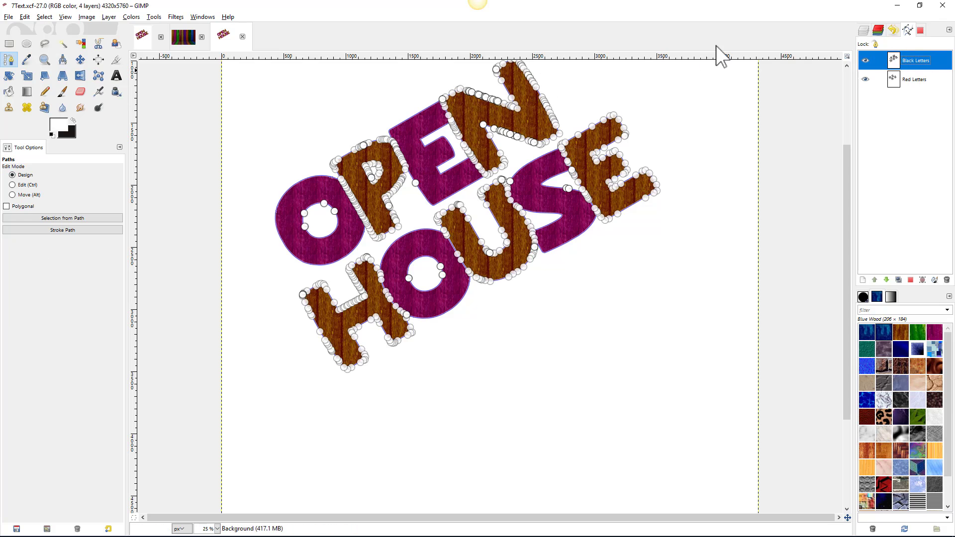
click(865, 30)
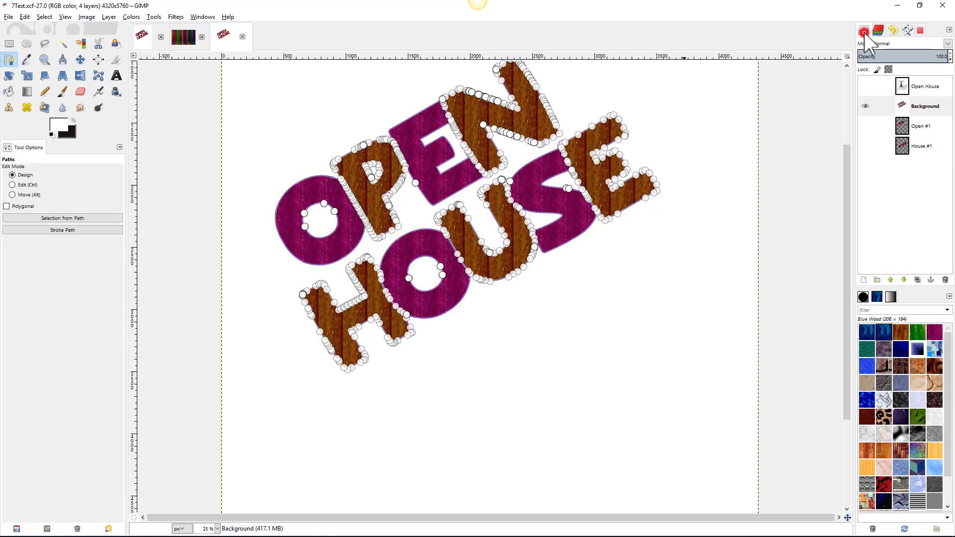
click(866, 107)
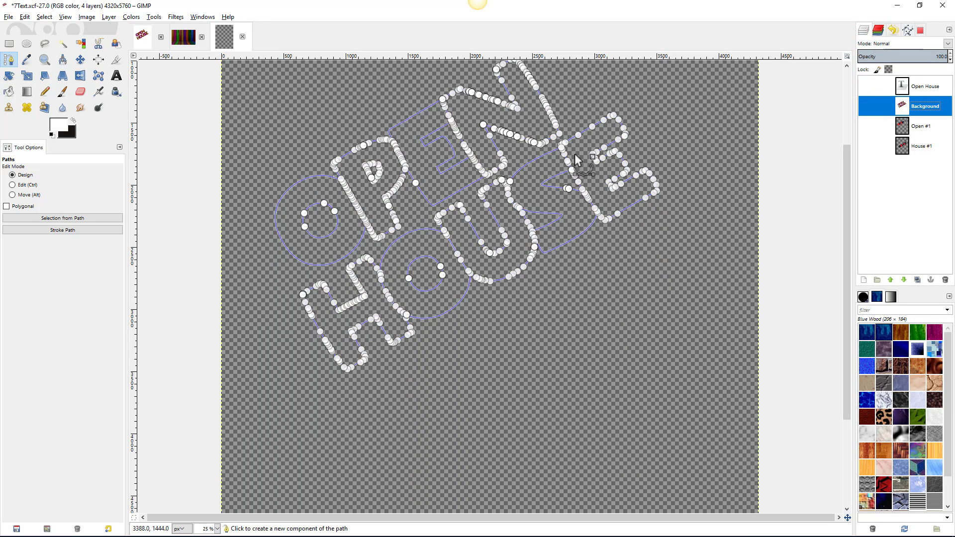
scroll(298, 233, up, 2)
scroll(297, 233, up, 5)
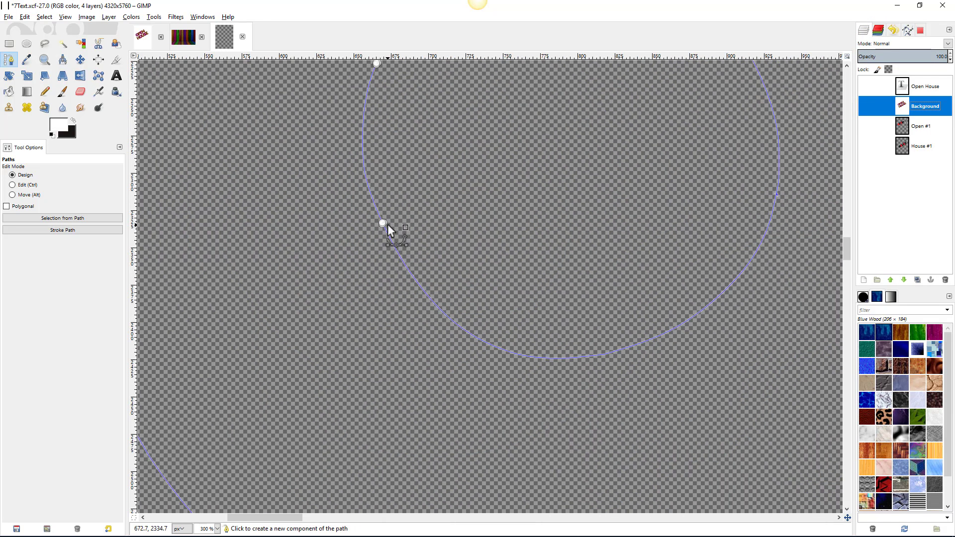
scroll(388, 229, up, 5)
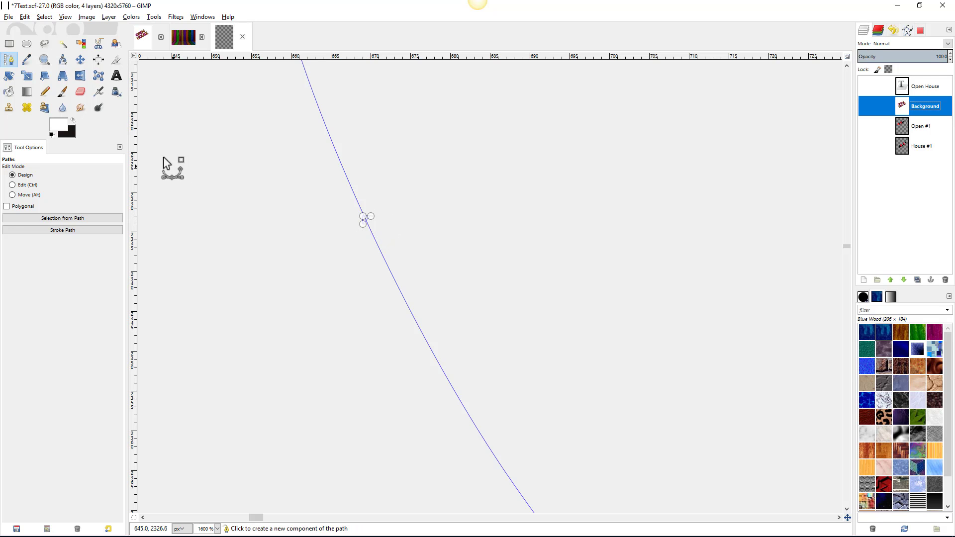
- Delete the stray anchors on the first letter and around the O's circle
click(13, 186)
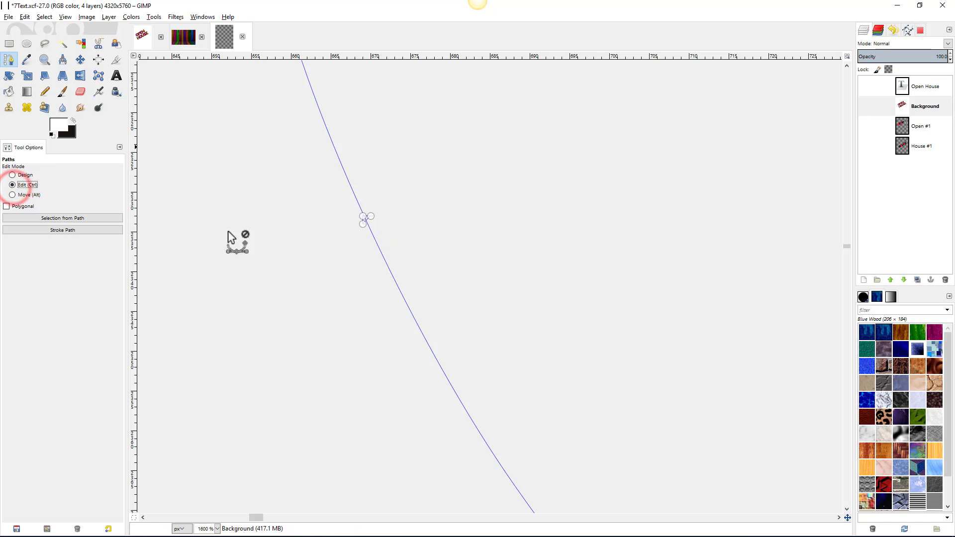
click(363, 226)
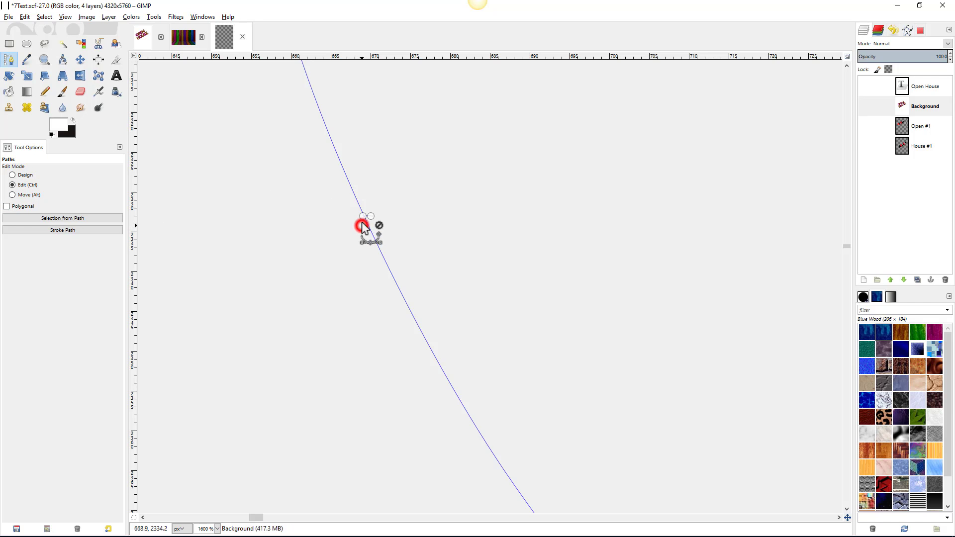
click(363, 218)
click(371, 217)
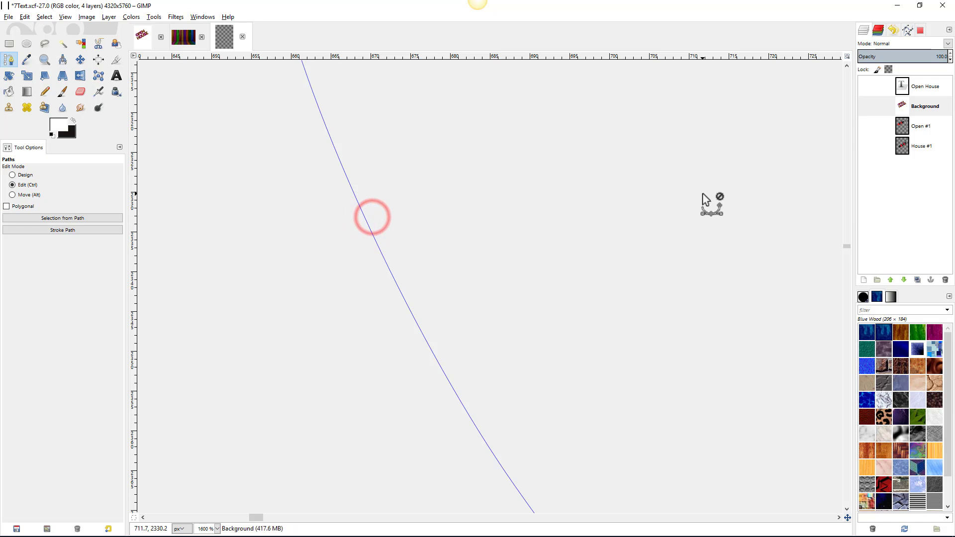
scroll(704, 199, down, 4)
drag(706, 192, 433, 422)
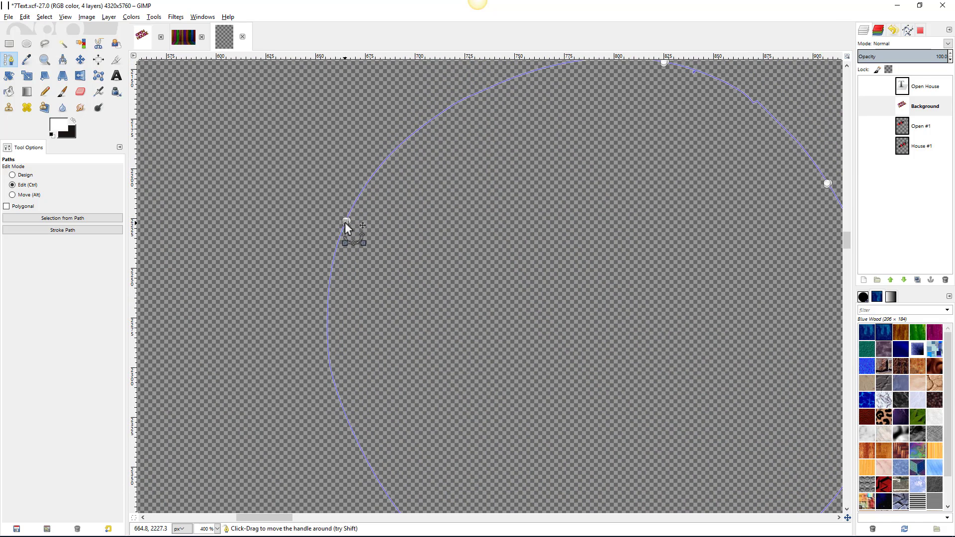
click(346, 223)
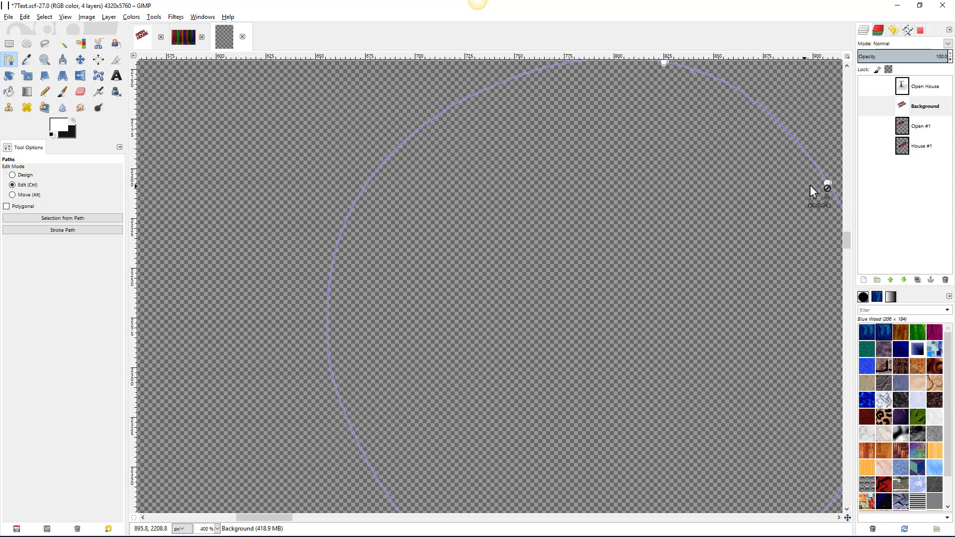
click(828, 183)
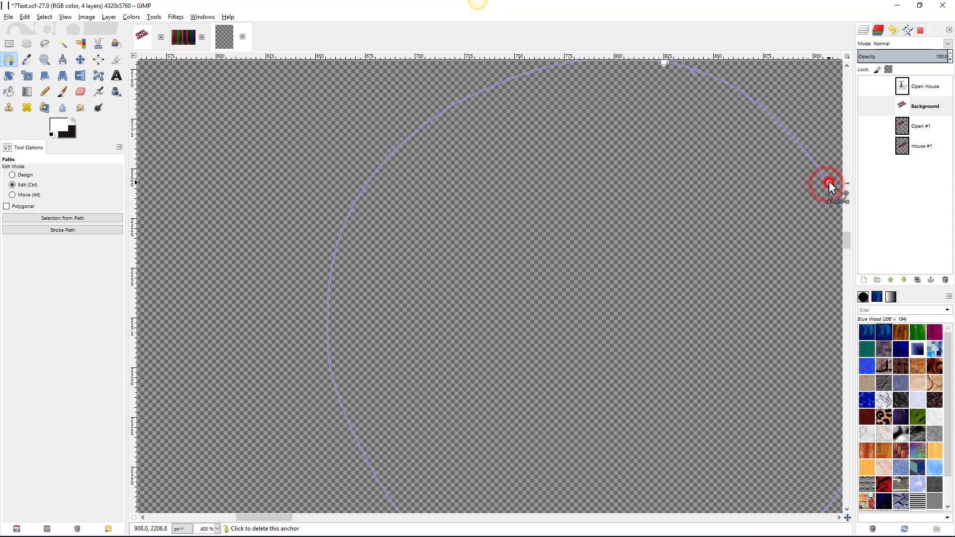
- Remove the stray anchor and handle points at the arc's top and the small nearby ones
drag(705, 89, 547, 222)
shift+click(509, 195)
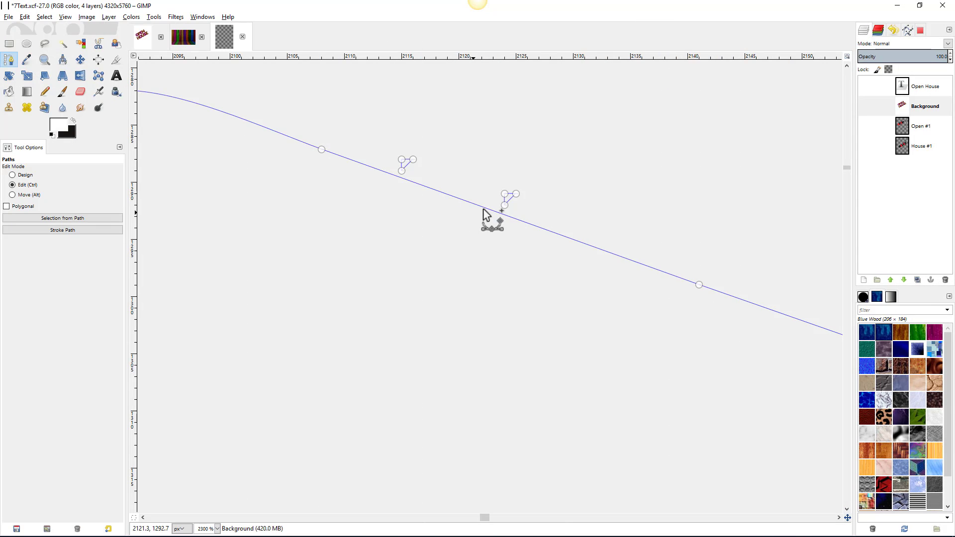
click(515, 193)
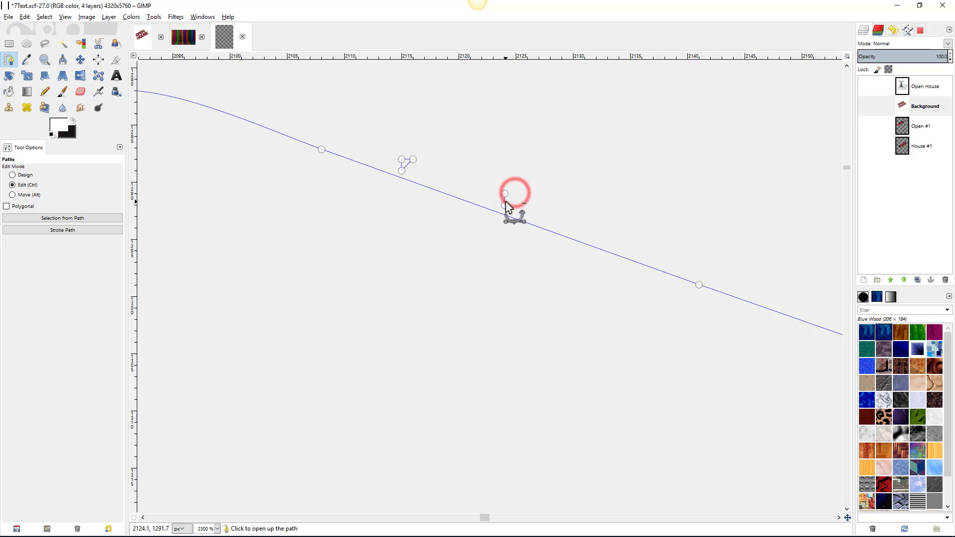
click(504, 193)
ctrl+shift+click(403, 172)
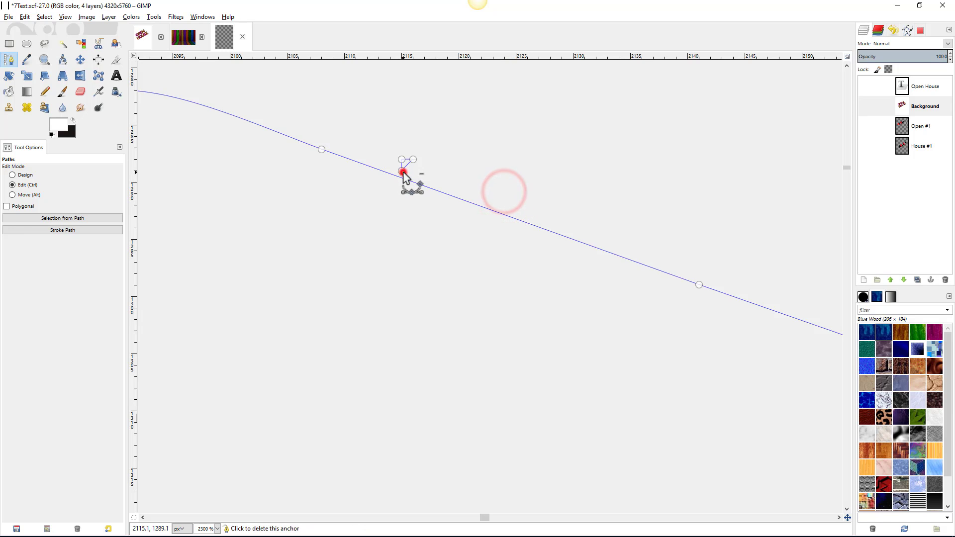
ctrl+shift+click(400, 159)
ctrl+shift+click(413, 158)
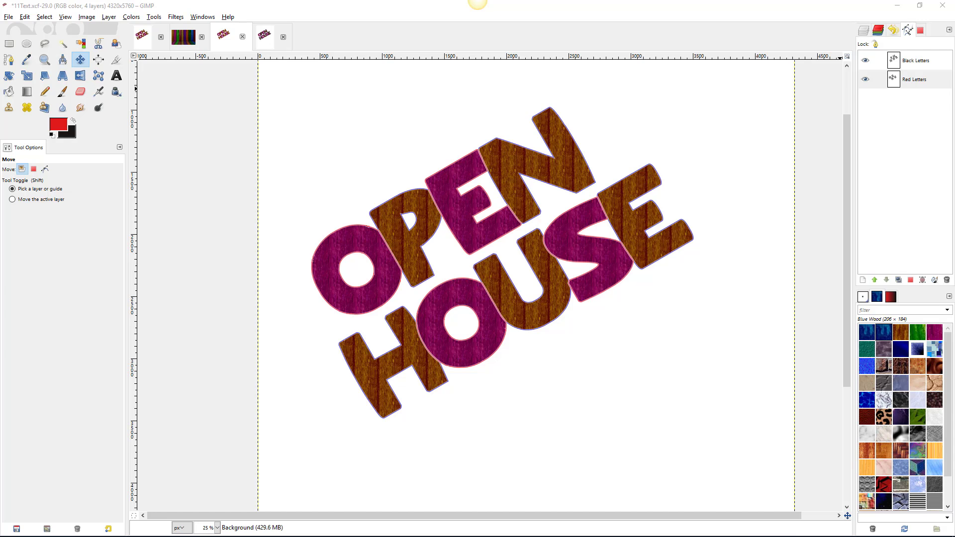
- Reopen the Black Letters path for editing and inspect it up close
double_click(893, 58)
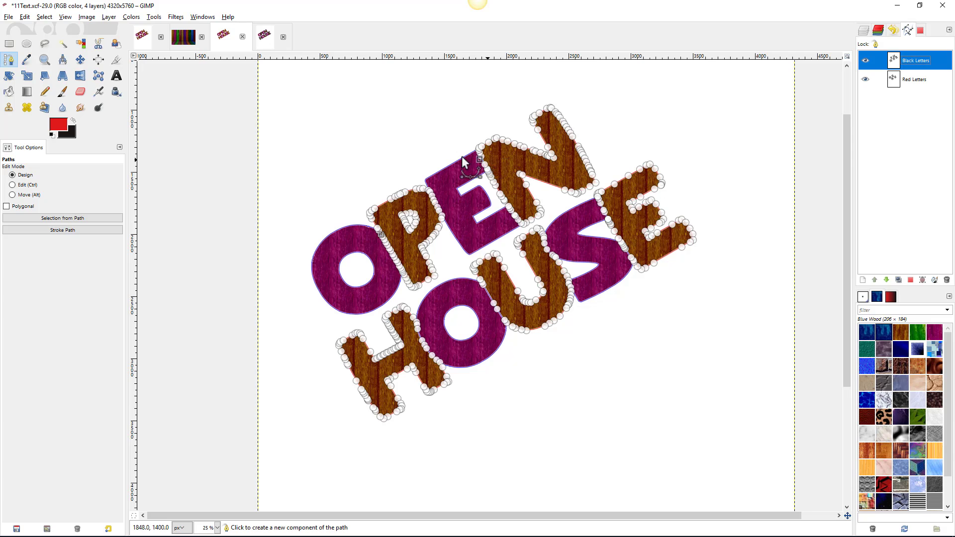
scroll(460, 242, up, 1)
scroll(460, 231, up, 1)
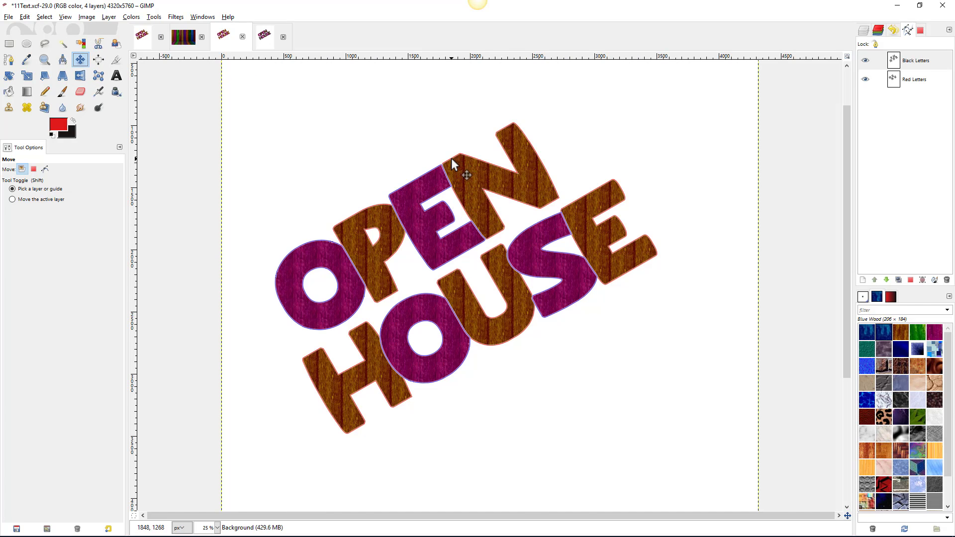
scroll(453, 160, up, 5)
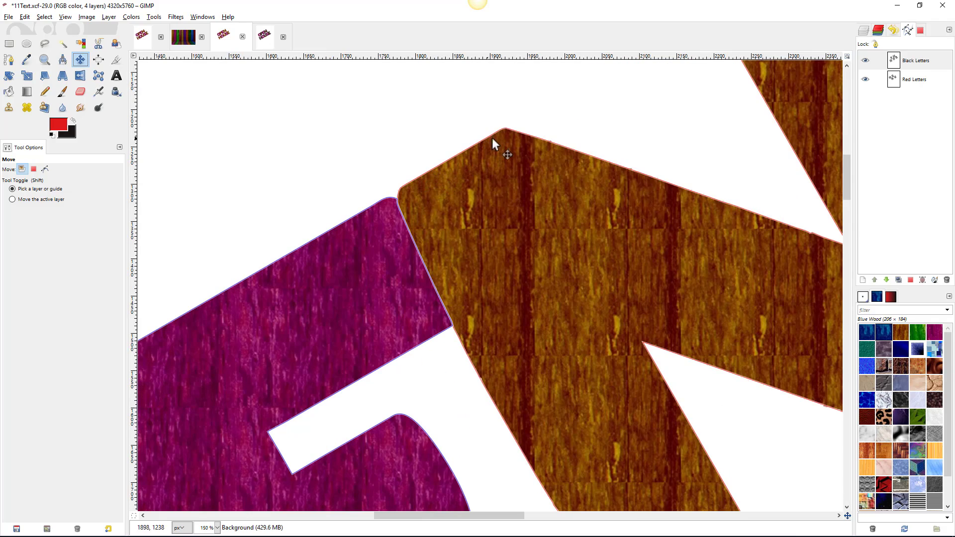
scroll(497, 154, down, 5)
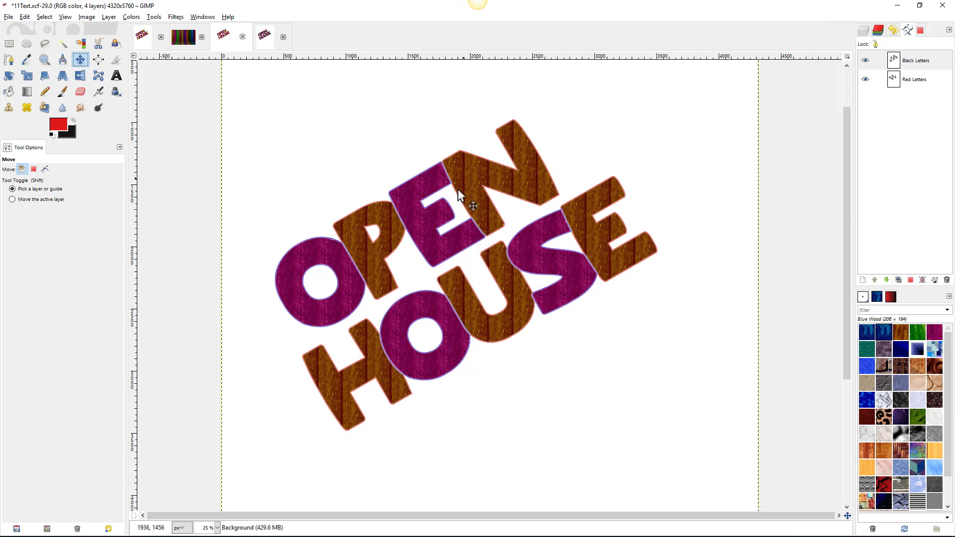
scroll(463, 194, left, 2)
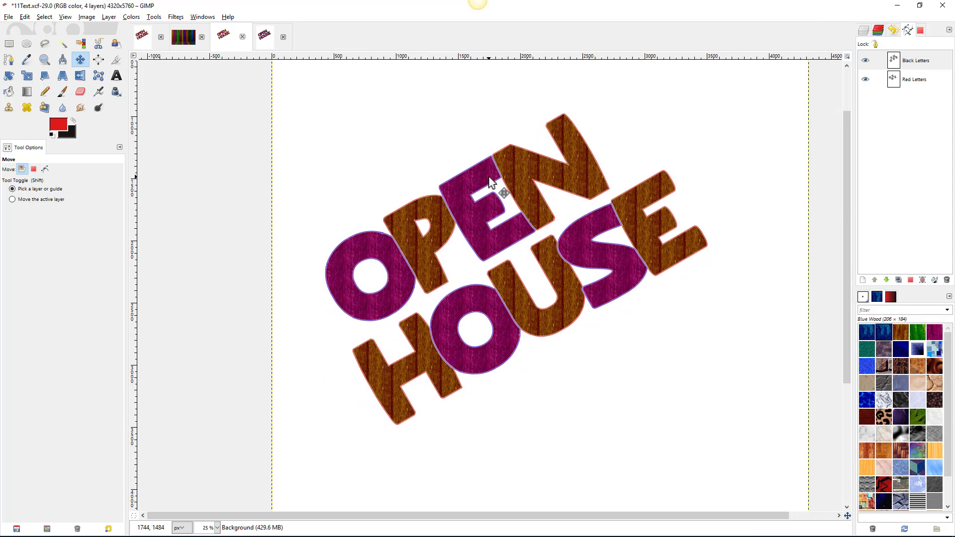
- Open Stroke Path for Black Letters and set the foreground colour to green
click(916, 61)
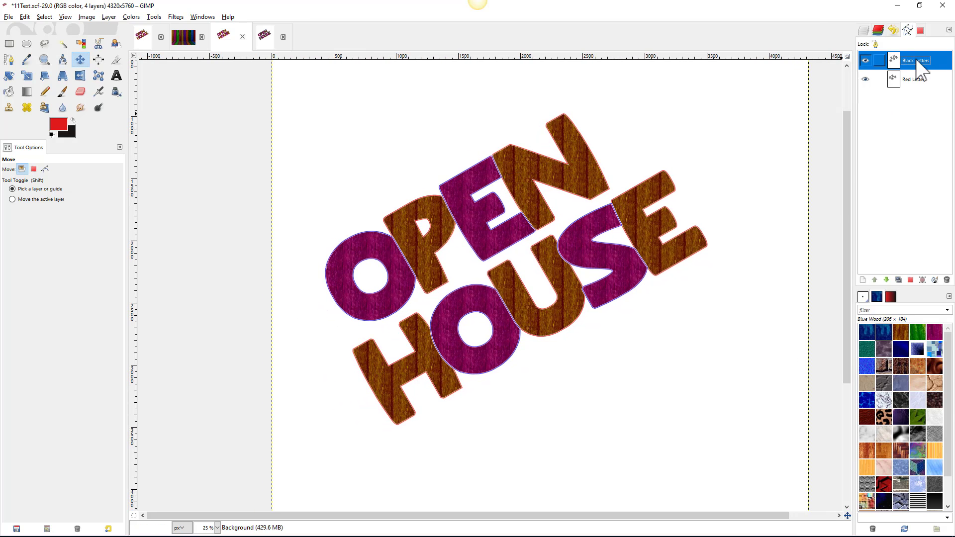
right_click(910, 67)
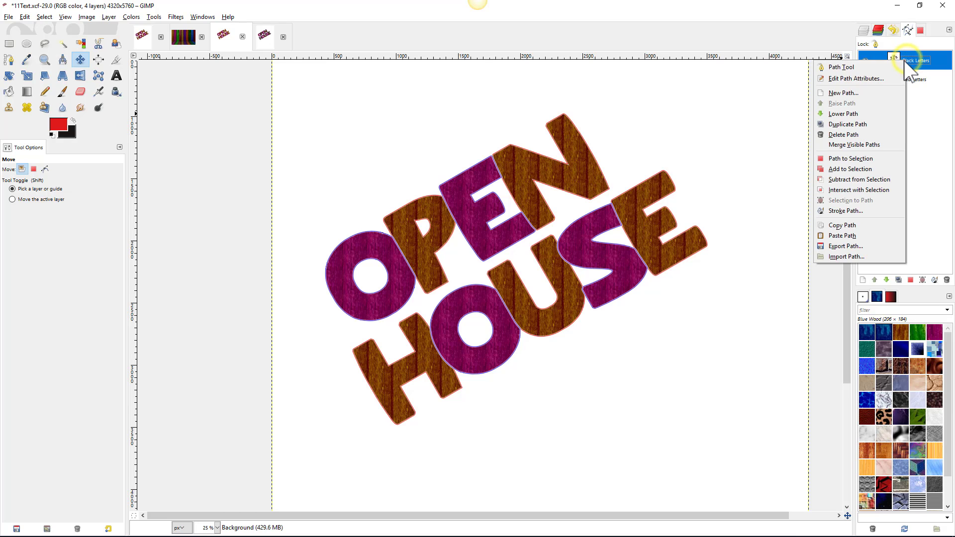
click(856, 211)
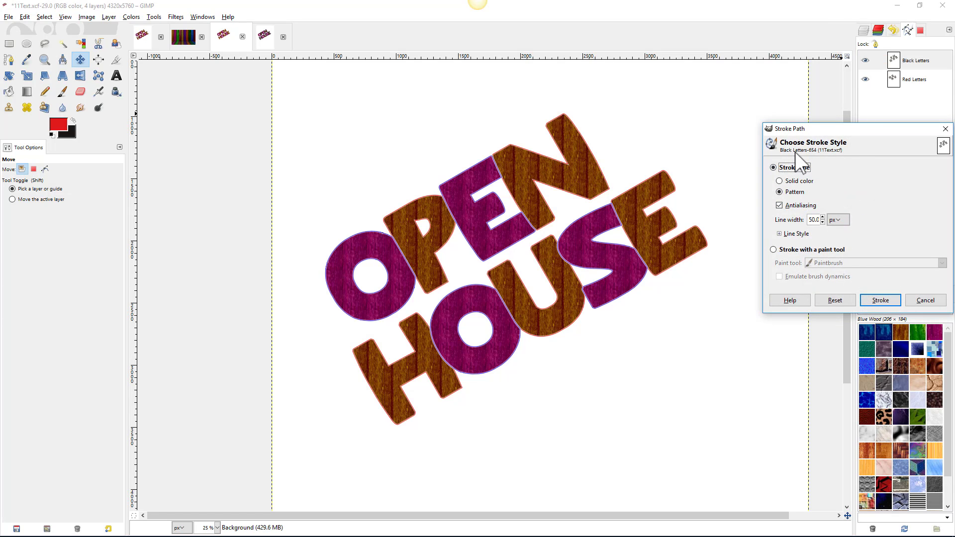
click(779, 182)
click(58, 124)
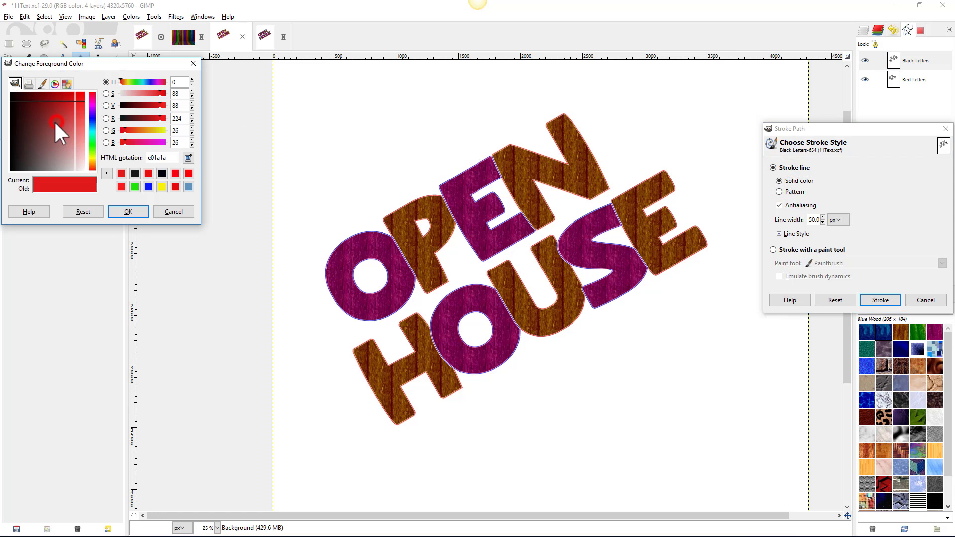
click(135, 188)
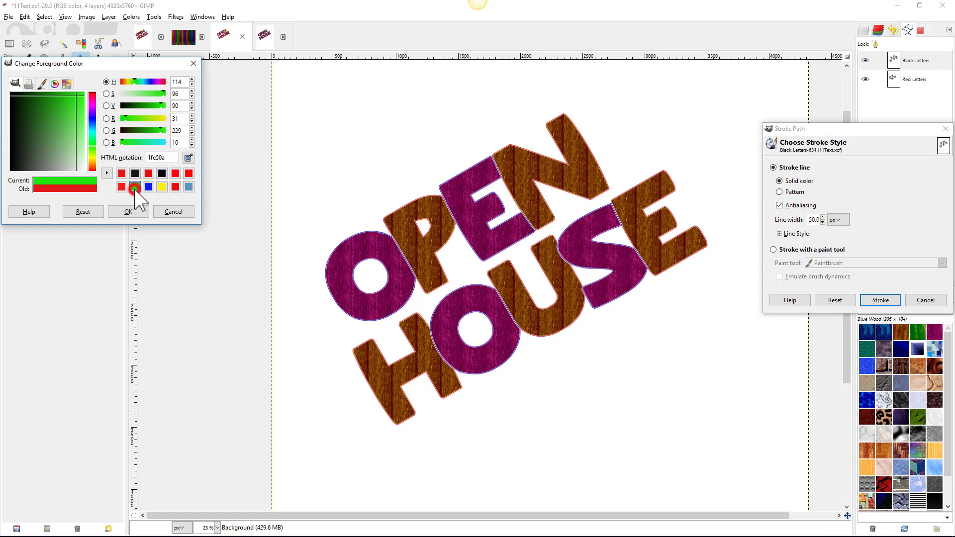
click(132, 212)
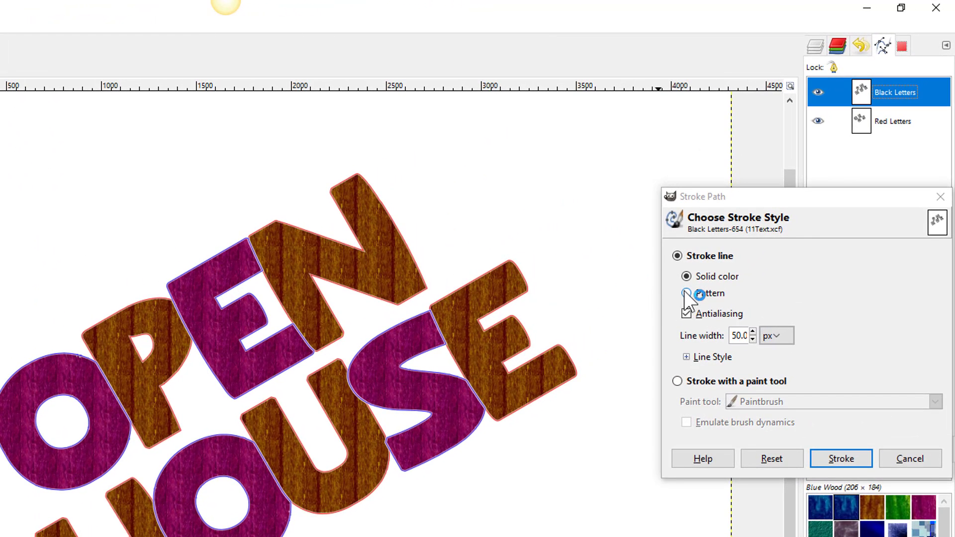
- Stroke Black Letters at 50 px with the Blue Wood pattern, round corners and Line dash preset
click(687, 294)
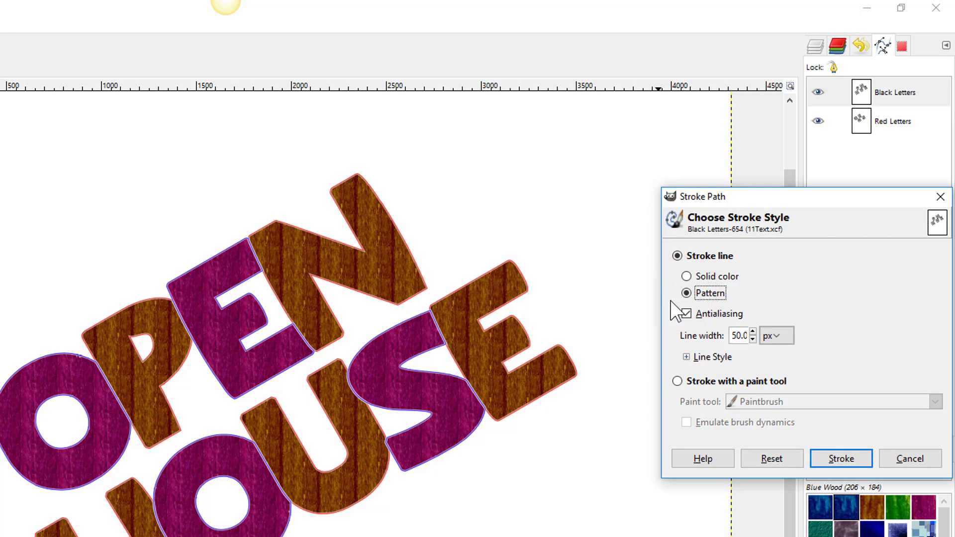
click(846, 505)
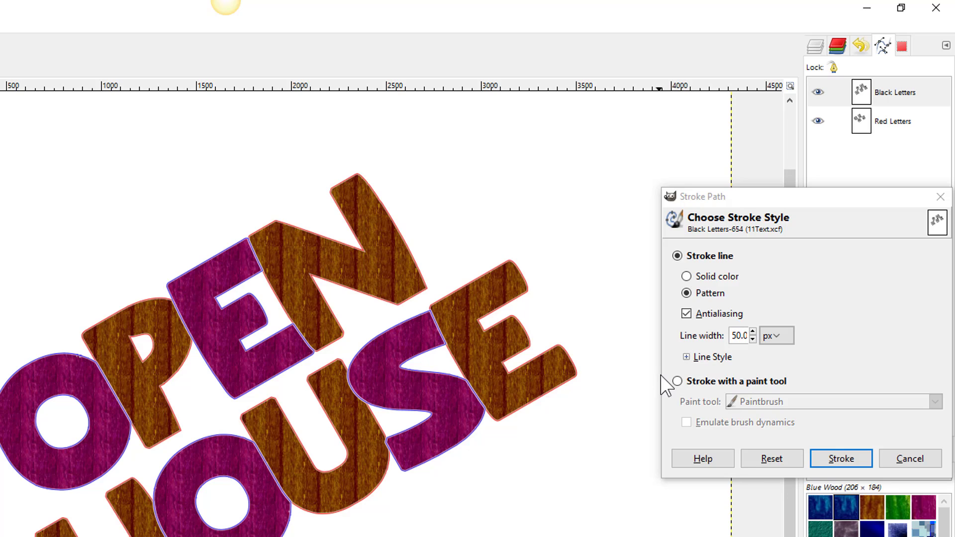
click(687, 356)
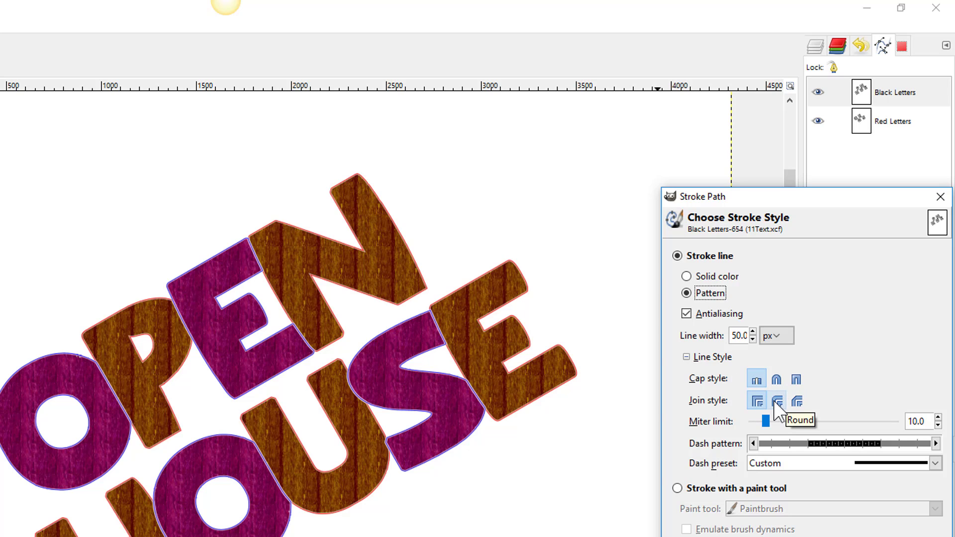
click(775, 401)
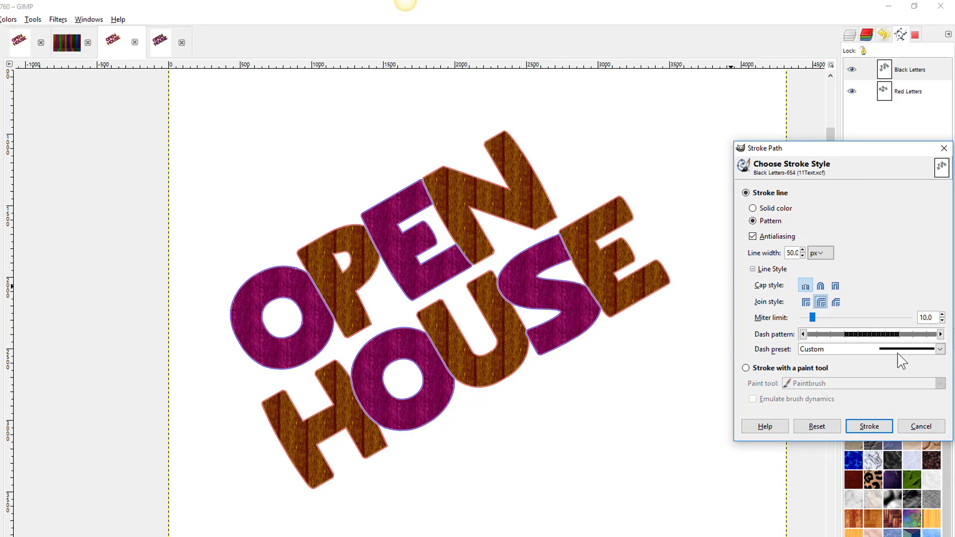
click(899, 352)
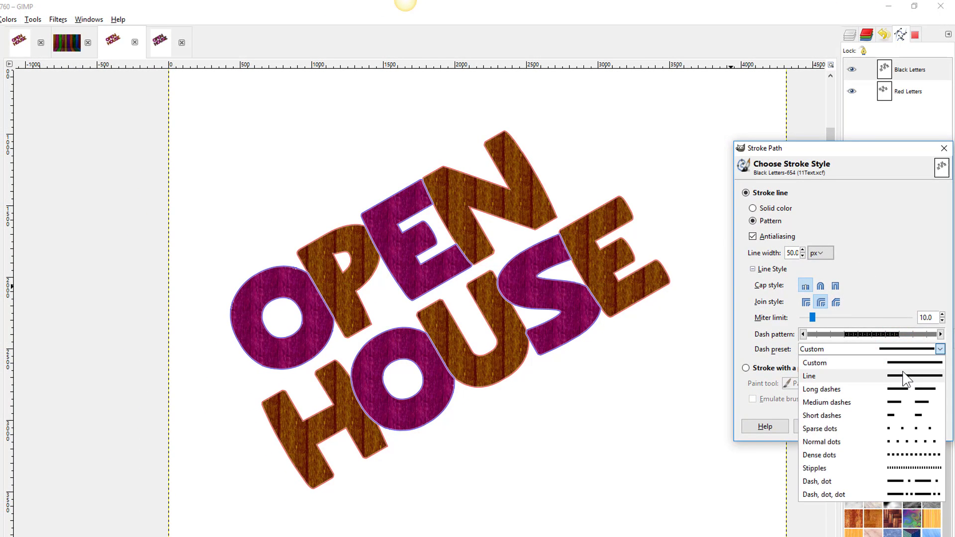
click(902, 375)
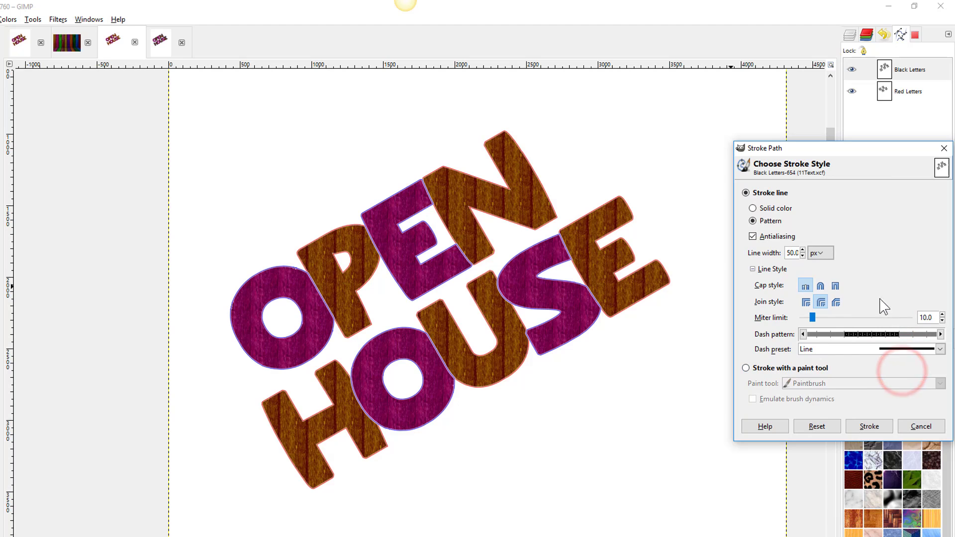
click(940, 349)
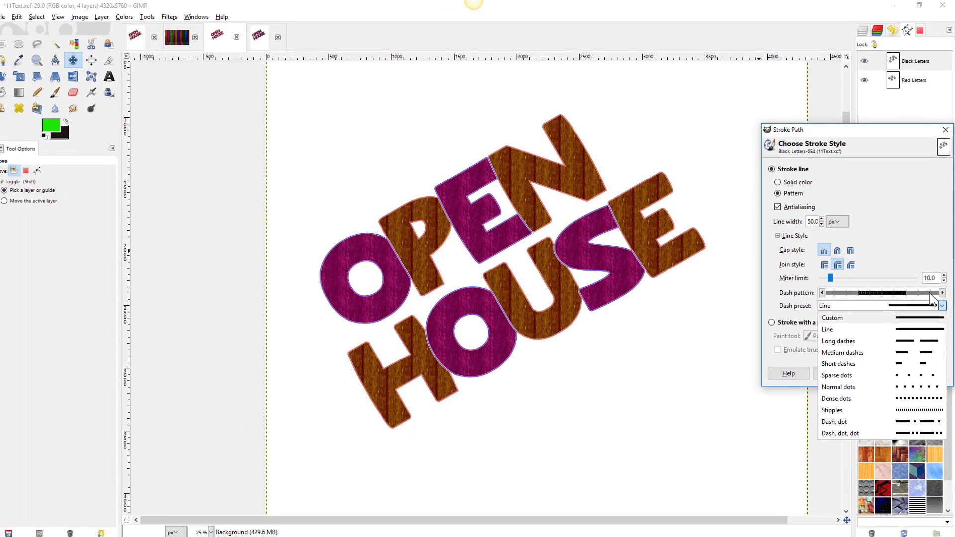
click(941, 303)
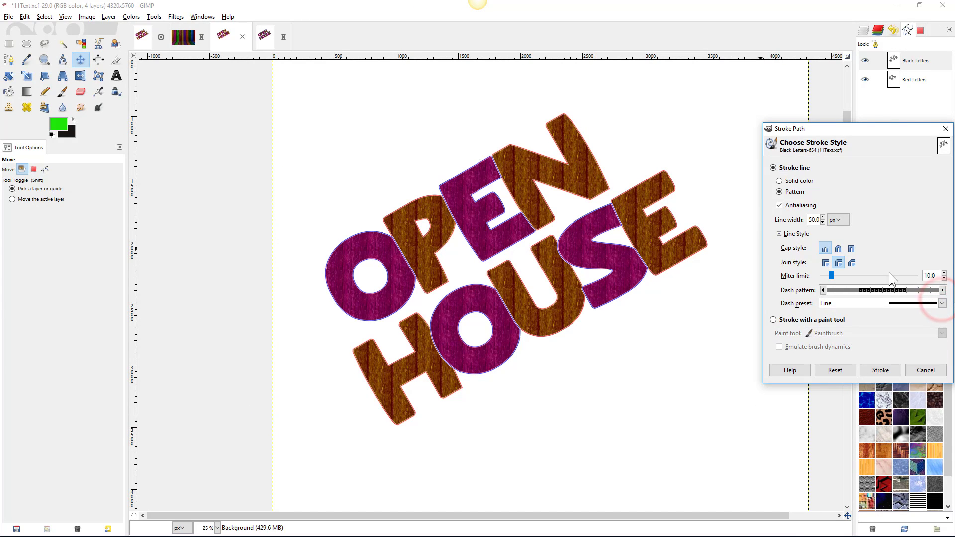
click(890, 369)
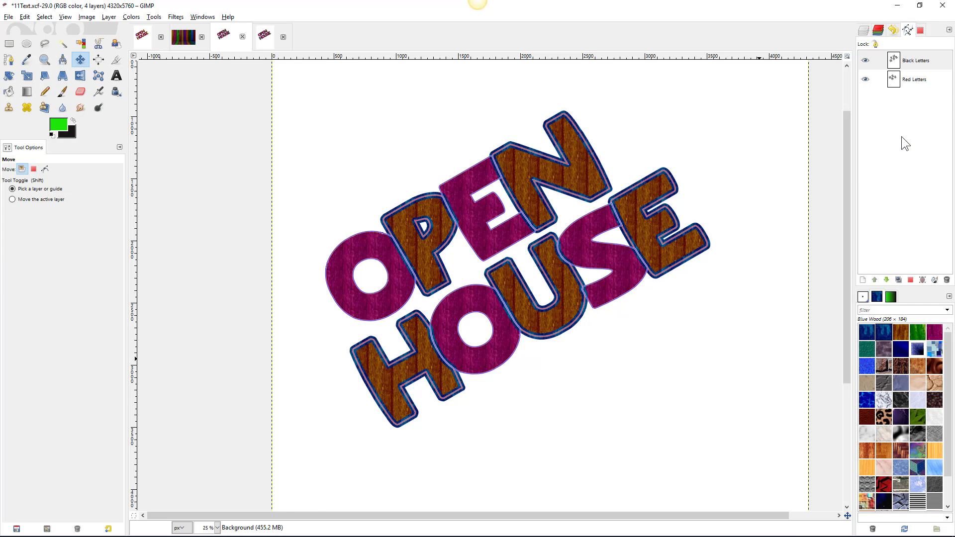
click(907, 78)
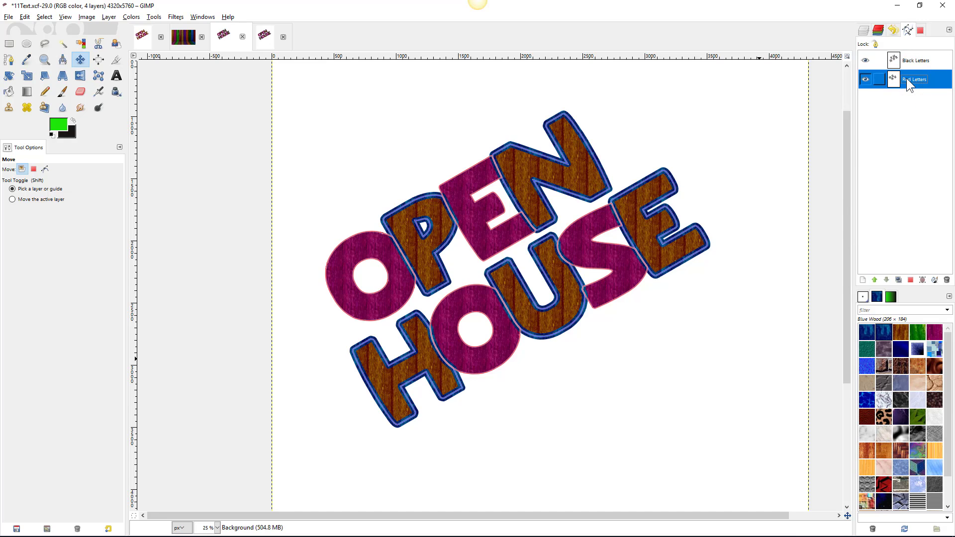
- Stroke the Red Letters path at 50 px with the Green Wood pattern
right_click(907, 79)
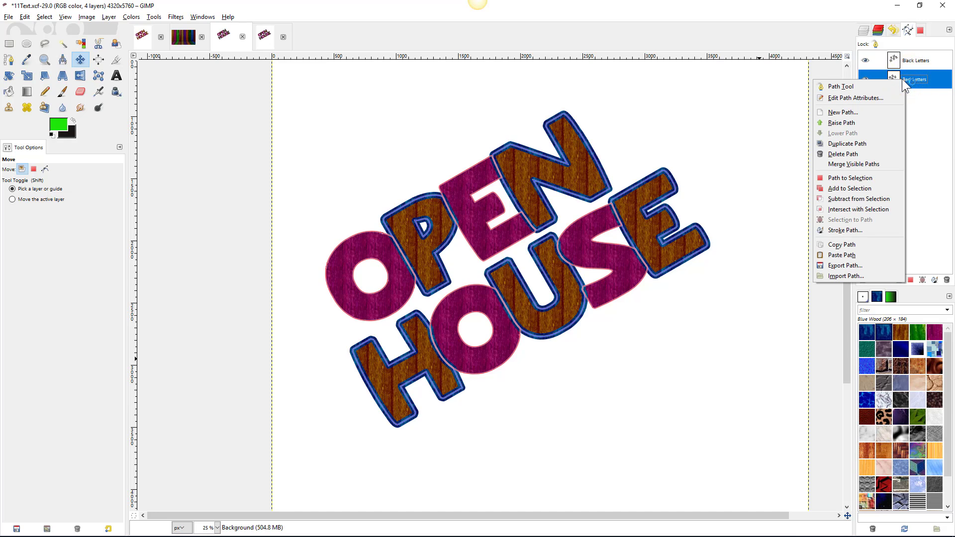
click(847, 232)
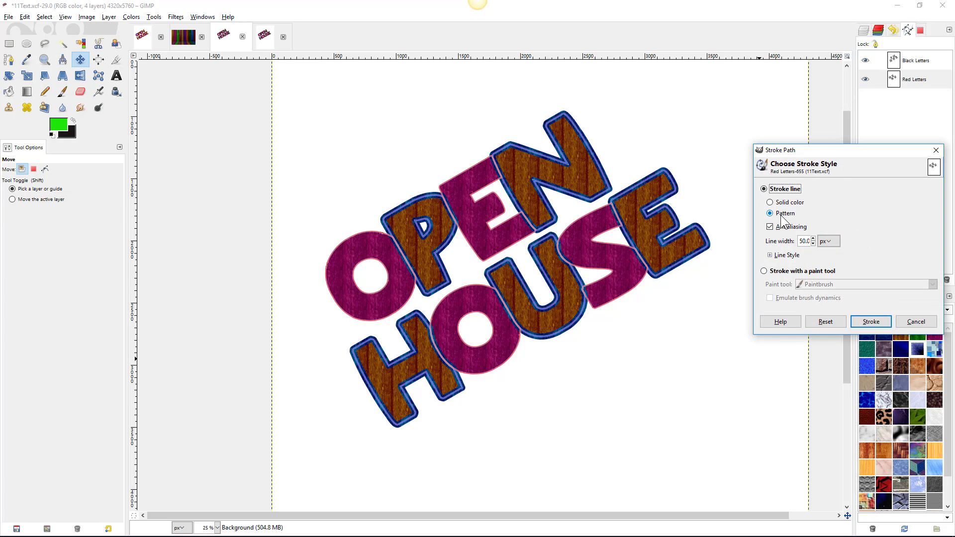
drag(847, 153, 839, 68)
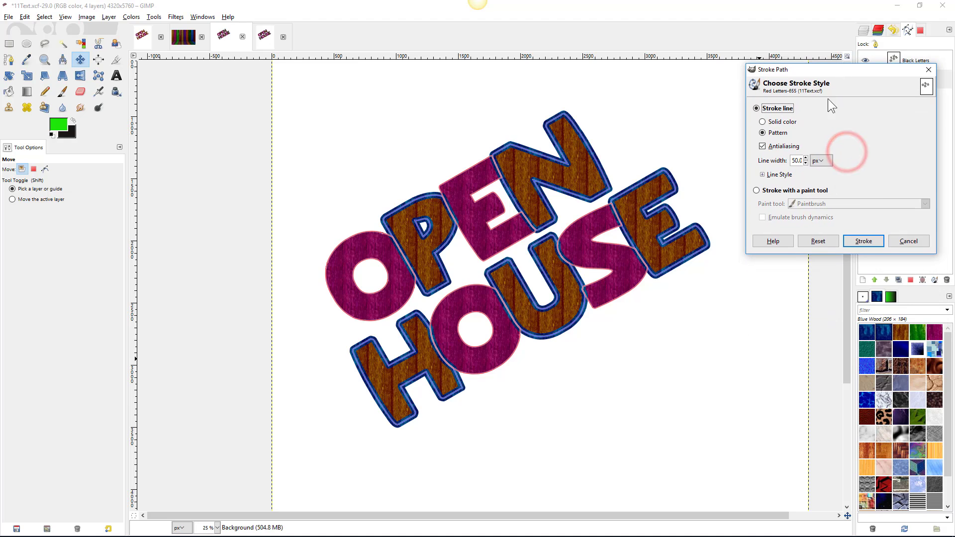
click(918, 334)
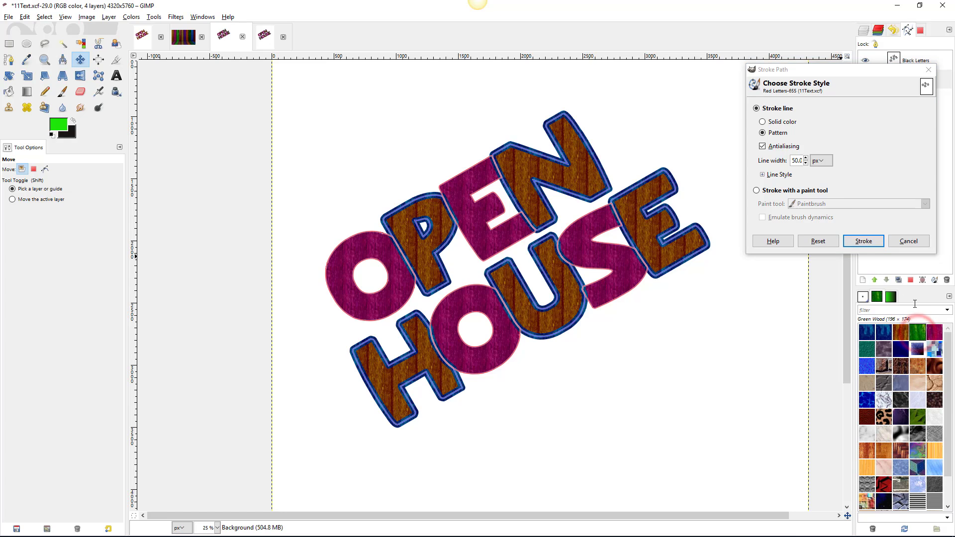
click(868, 240)
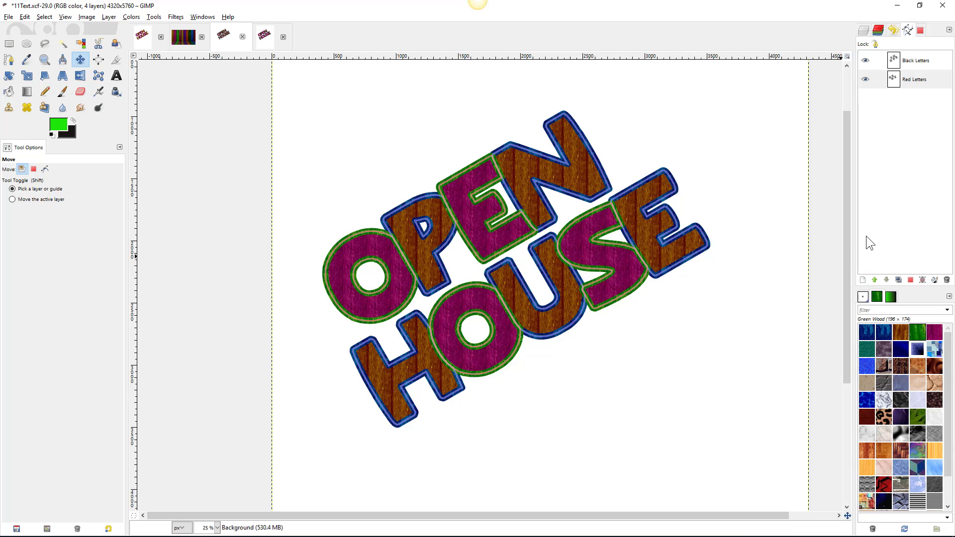
- Inspect the new outlines and hide both the Black Letters and Red Letters paths
scroll(452, 182, up, 2)
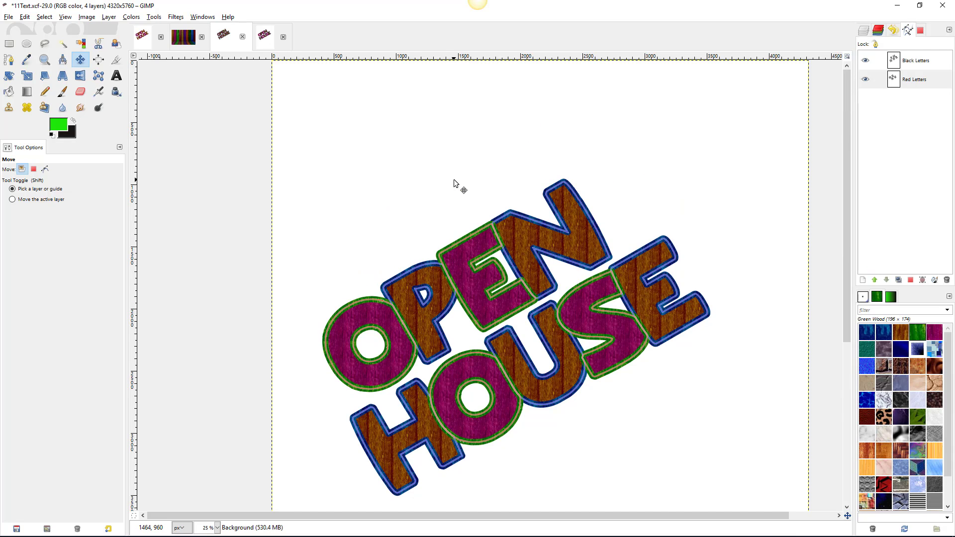
scroll(454, 185, down, 4)
ctrl+scroll(459, 135, up, 2)
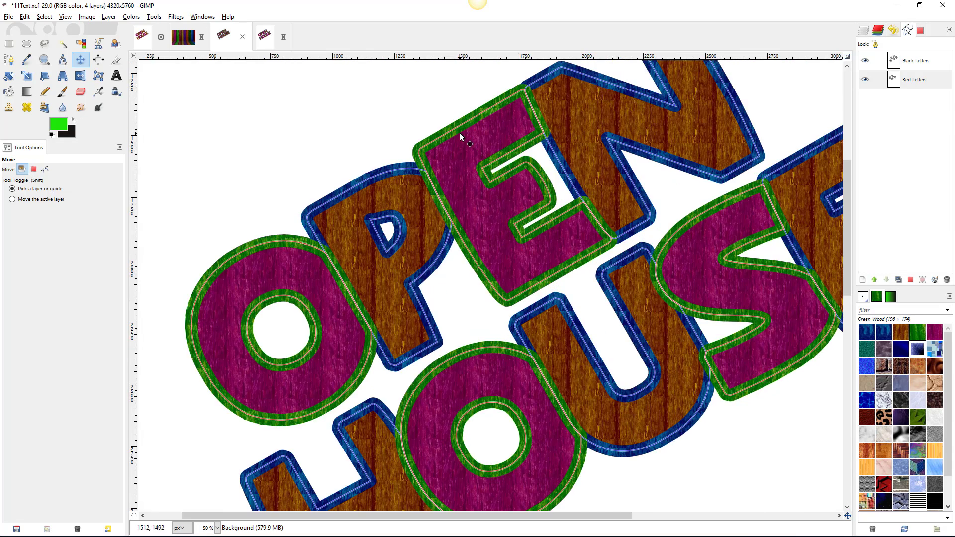
ctrl+scroll(460, 132, up, 2)
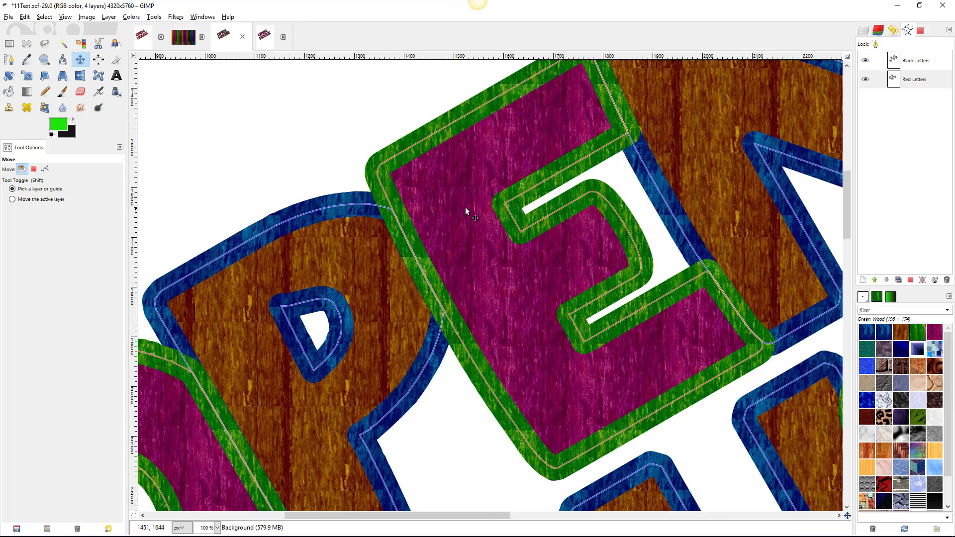
ctrl+scroll(466, 208, down, 4)
ctrl+scroll(465, 210, up, 2)
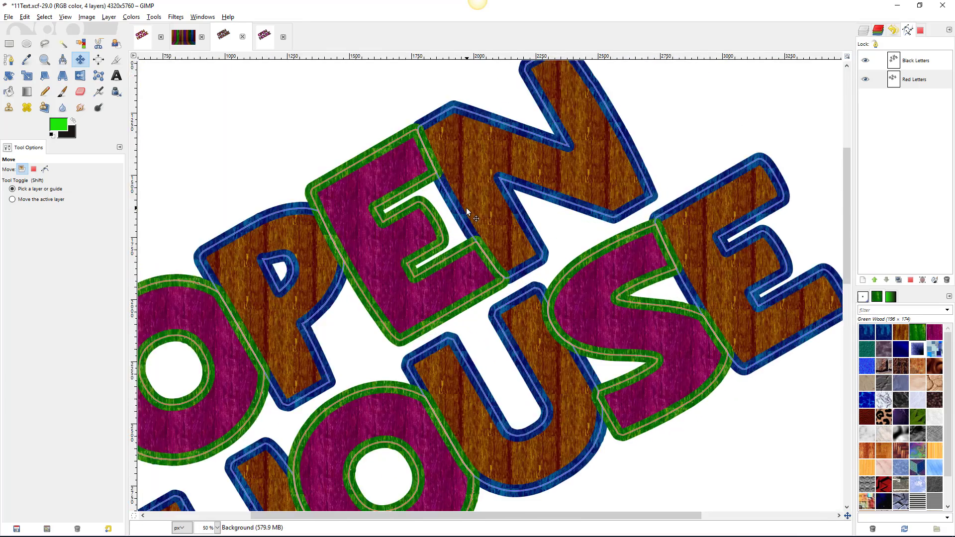
ctrl+scroll(536, 188, down, 1)
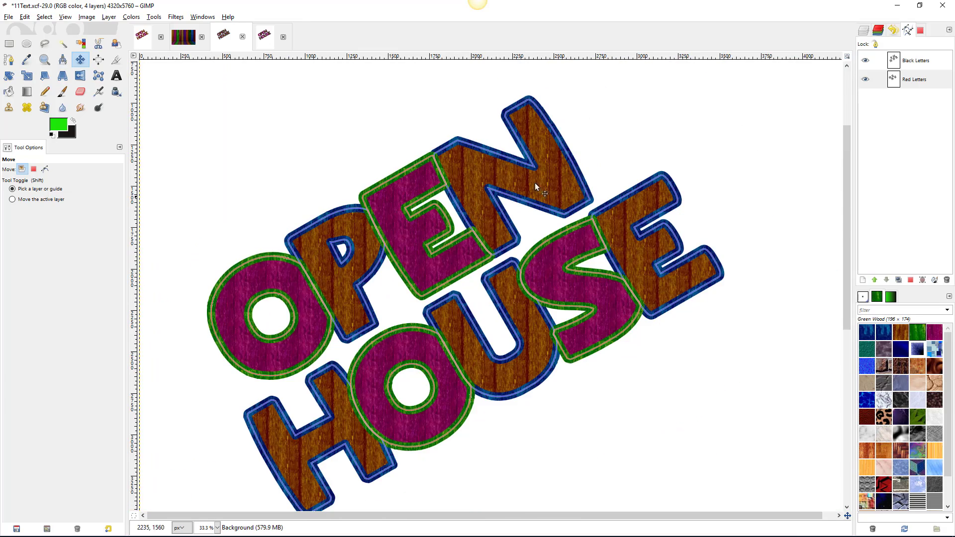
click(865, 60)
click(864, 80)
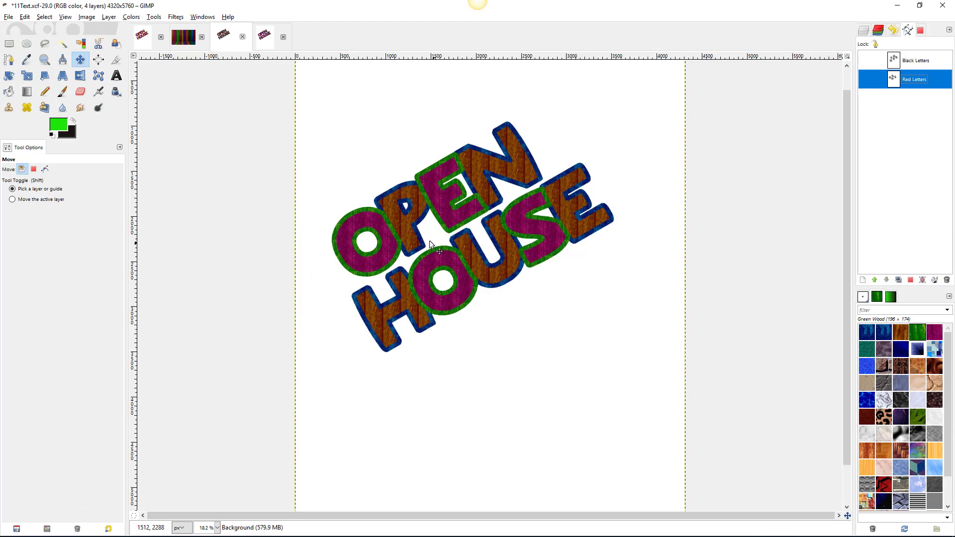
scroll(417, 209, up, 4)
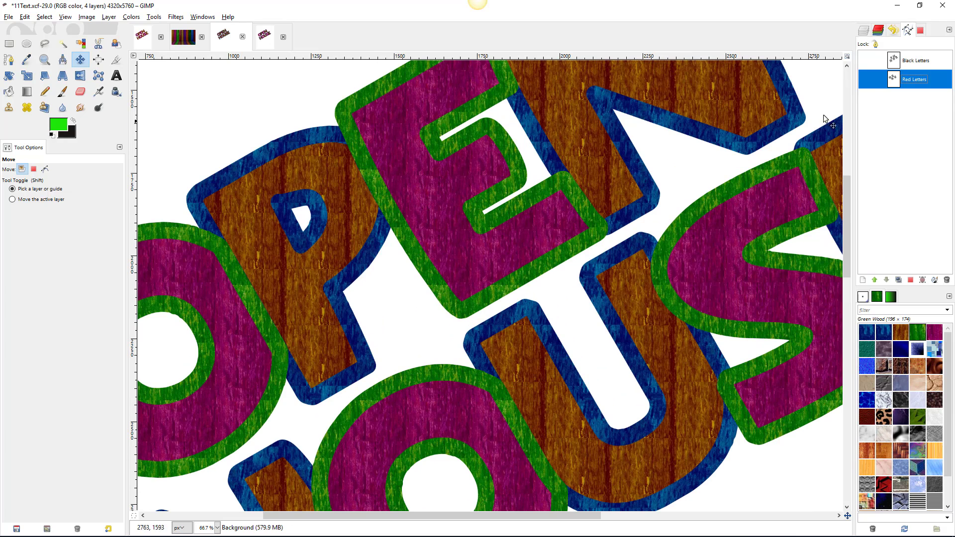
click(921, 61)
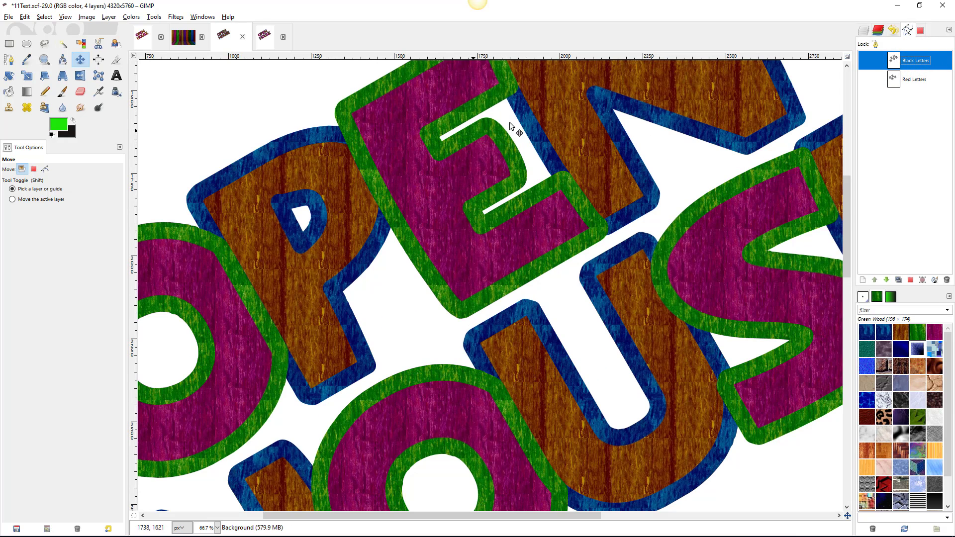
- Trial-stroke Black Letters with a solid colour and set a near-black background colour
right_click(915, 58)
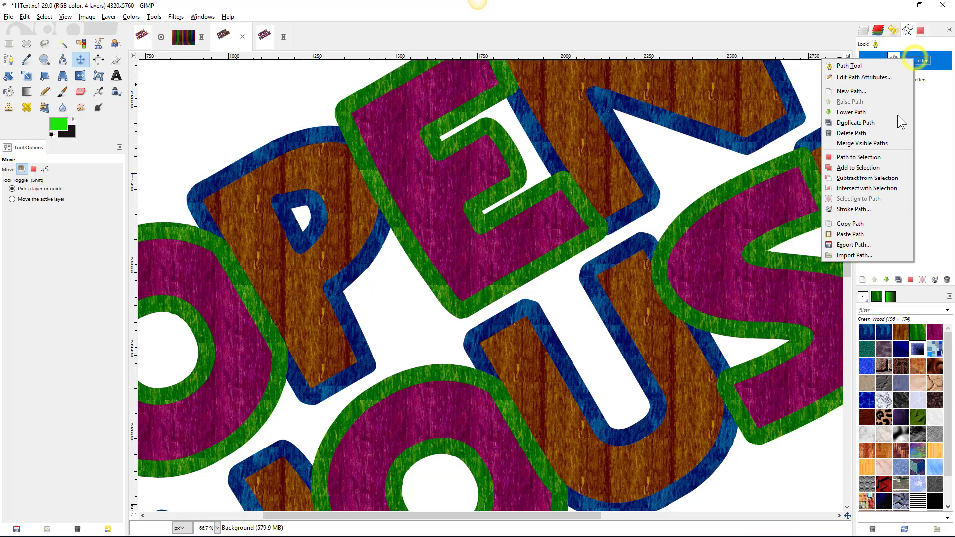
click(867, 209)
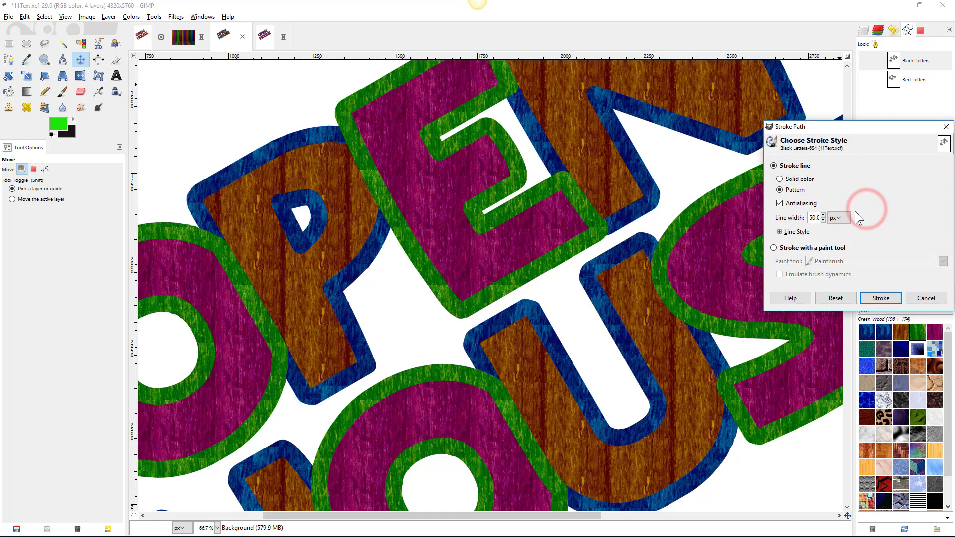
double_click(814, 218)
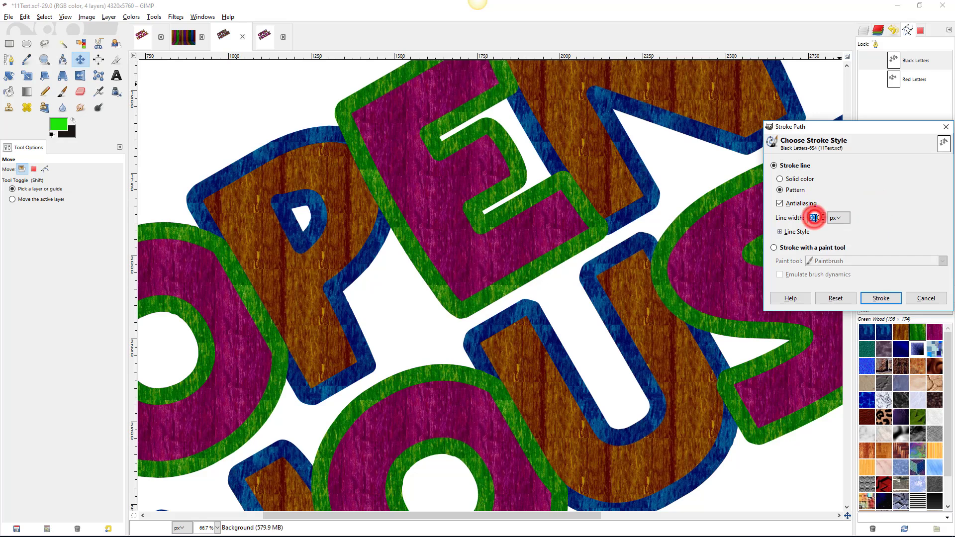
text(100)
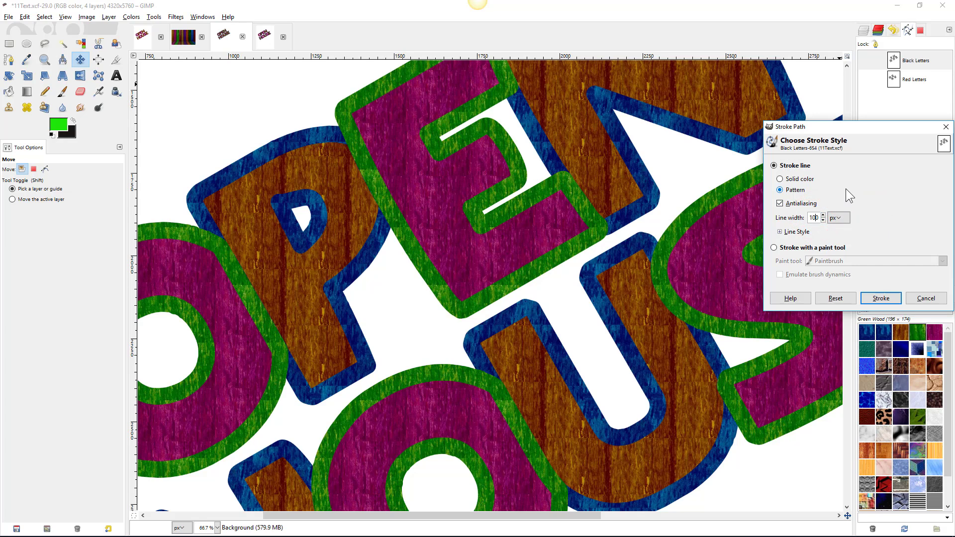
click(779, 178)
click(71, 134)
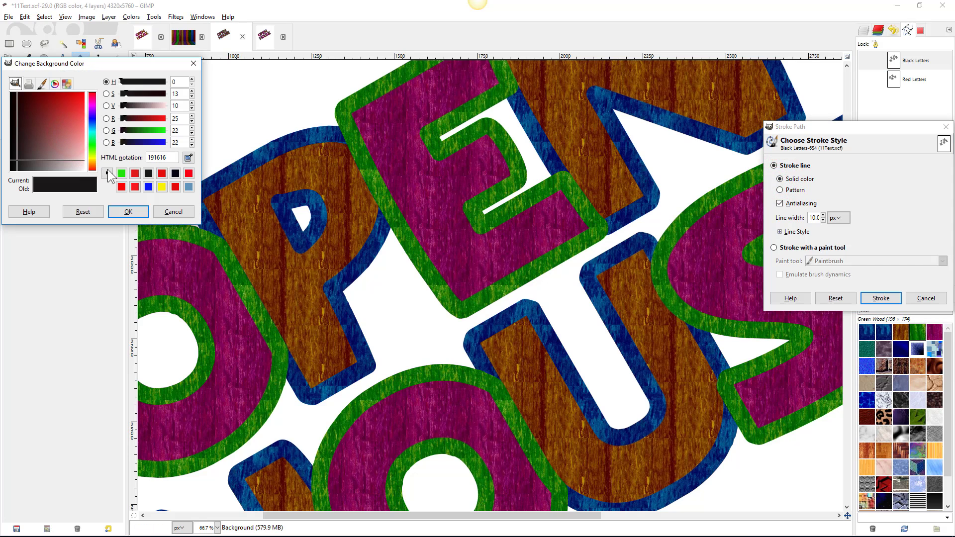
click(151, 175)
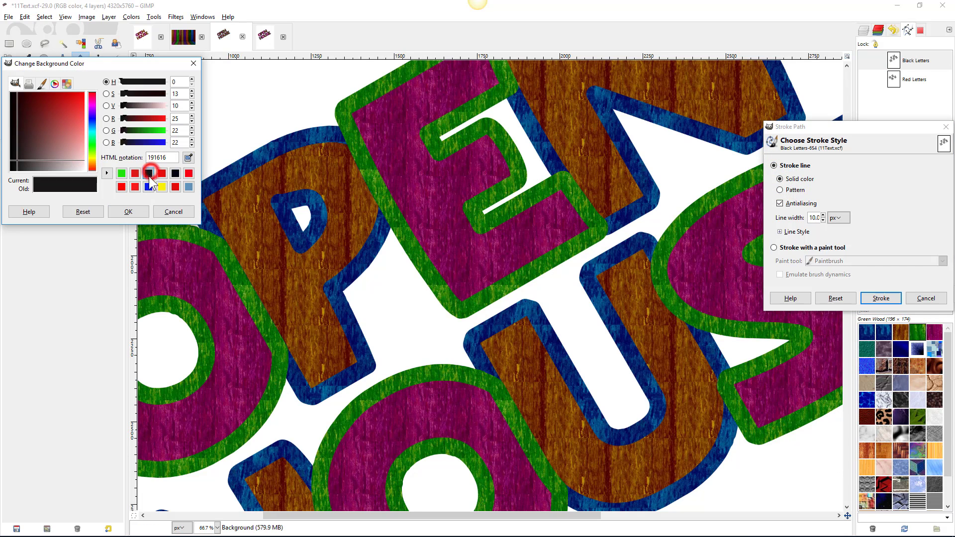
click(128, 210)
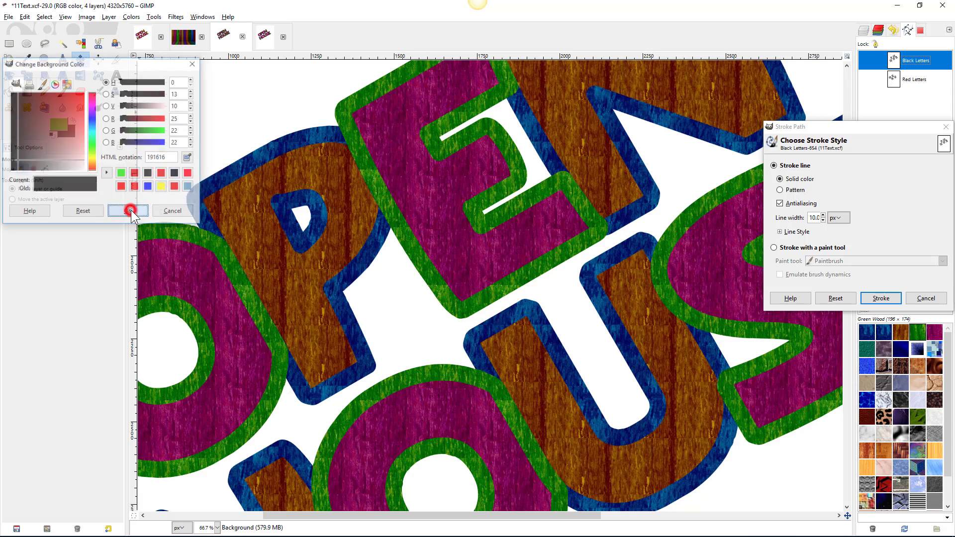
click(882, 299)
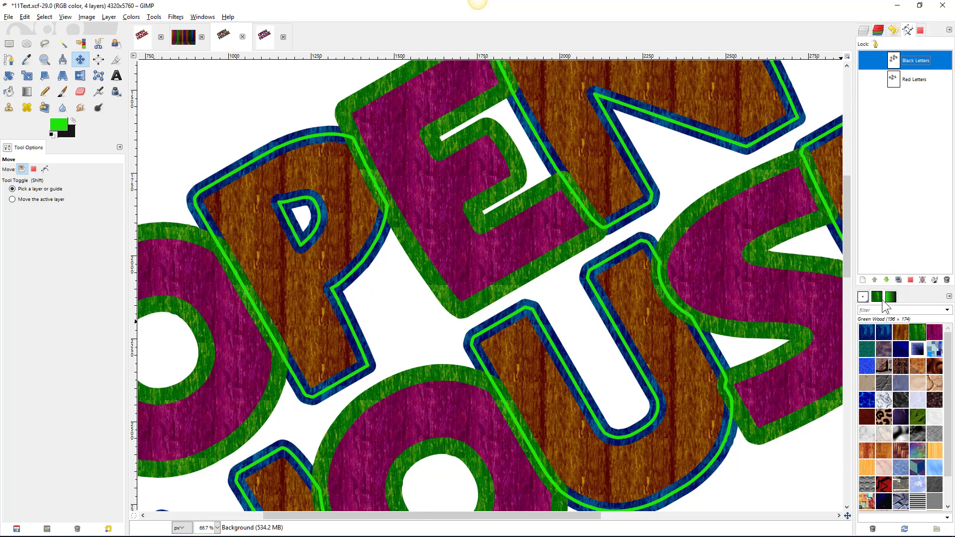
- Undo the bright-green trial stroke and make near-black the foreground colour
key(ctrl+z)
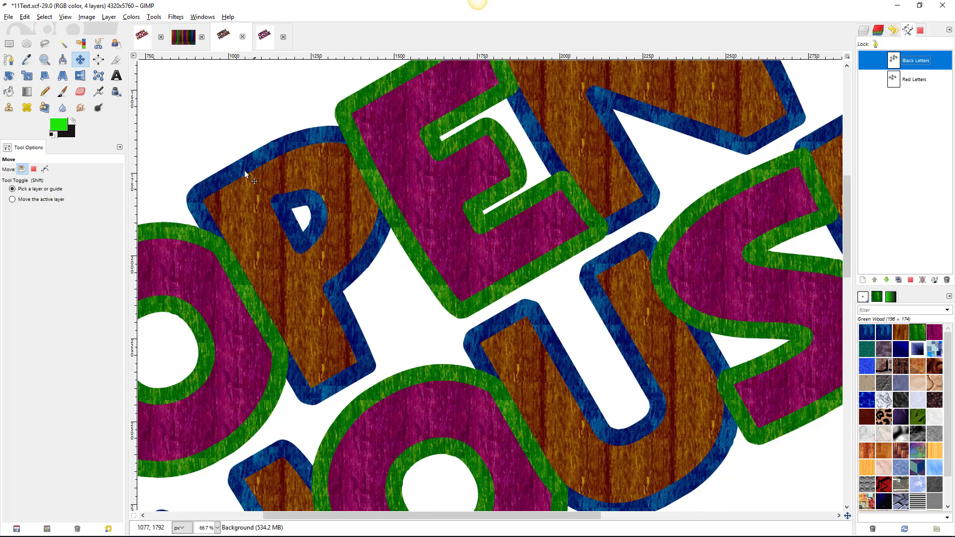
click(74, 121)
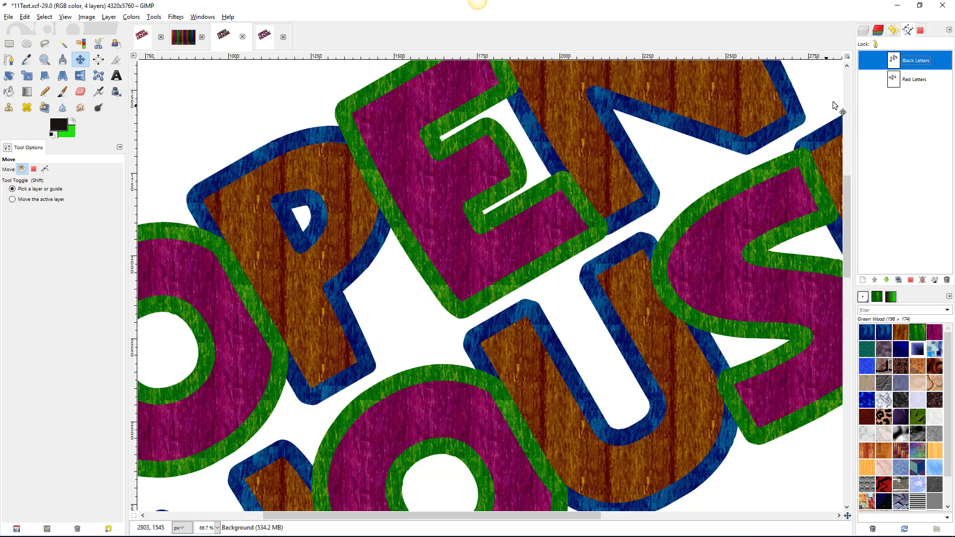
right_click(923, 65)
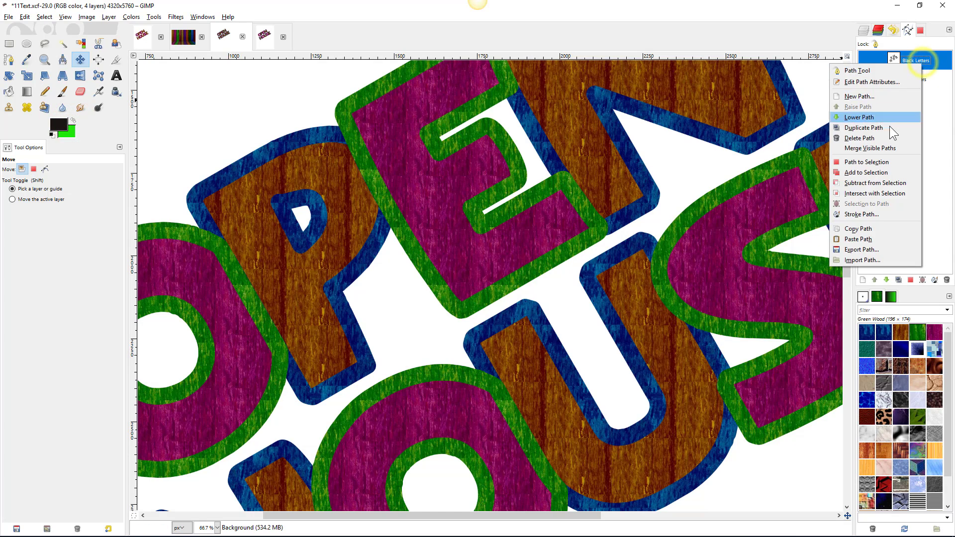
- Stroke both the Black Letters and Red Letters paths with a thin black solid line
click(878, 215)
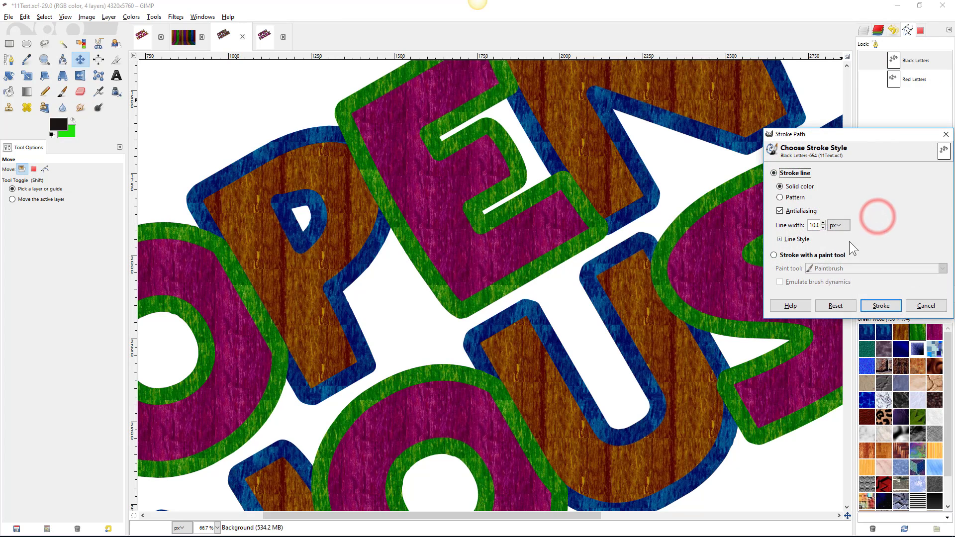
click(877, 305)
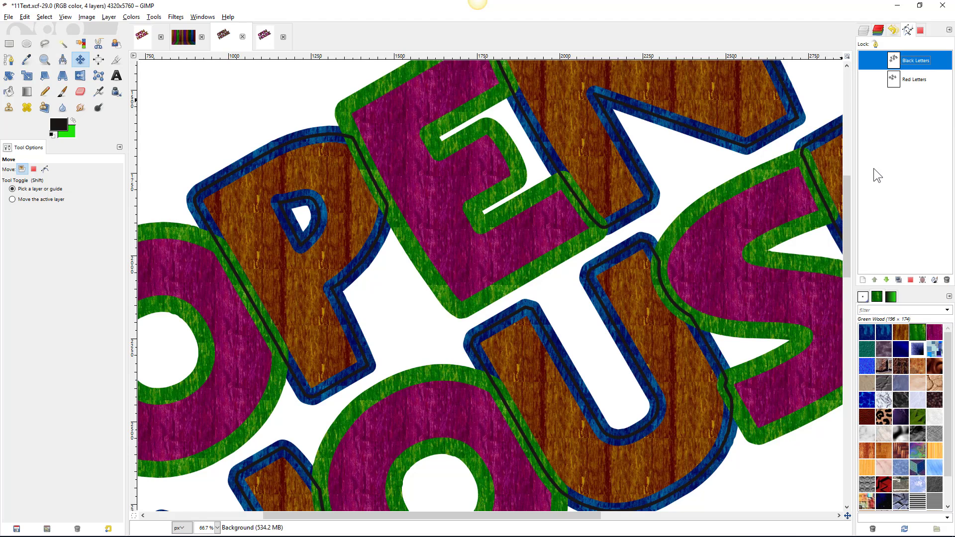
click(920, 75)
right_click(918, 79)
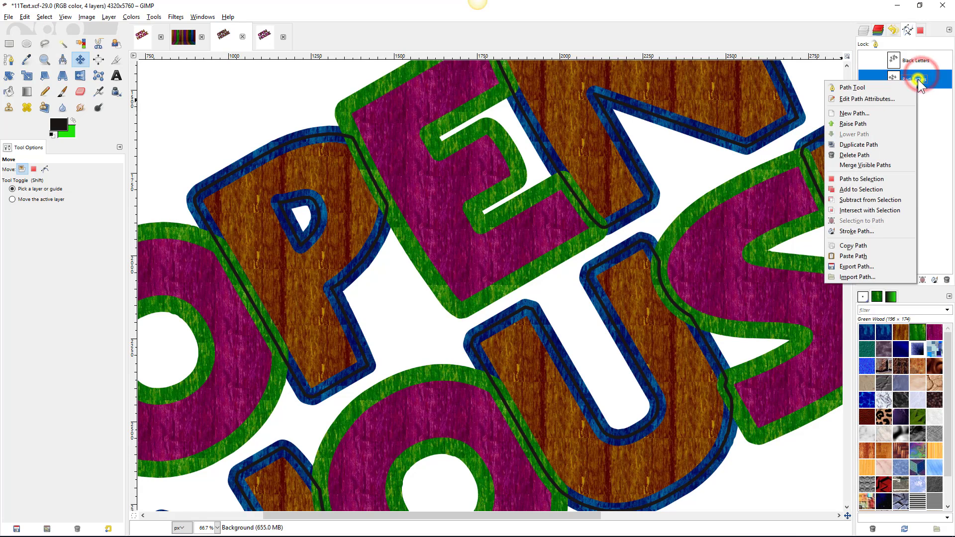
click(877, 230)
click(884, 318)
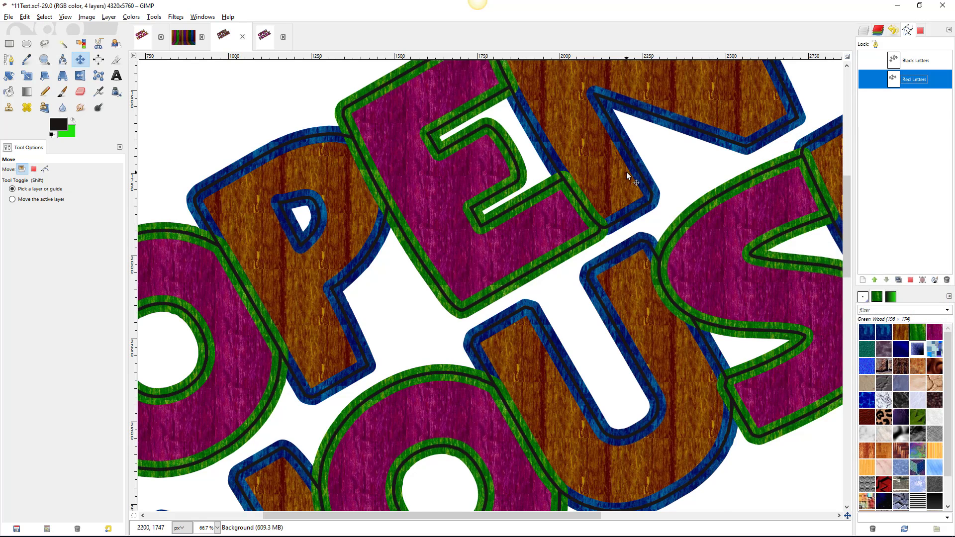
ctrl+scroll(626, 171, down, 3)
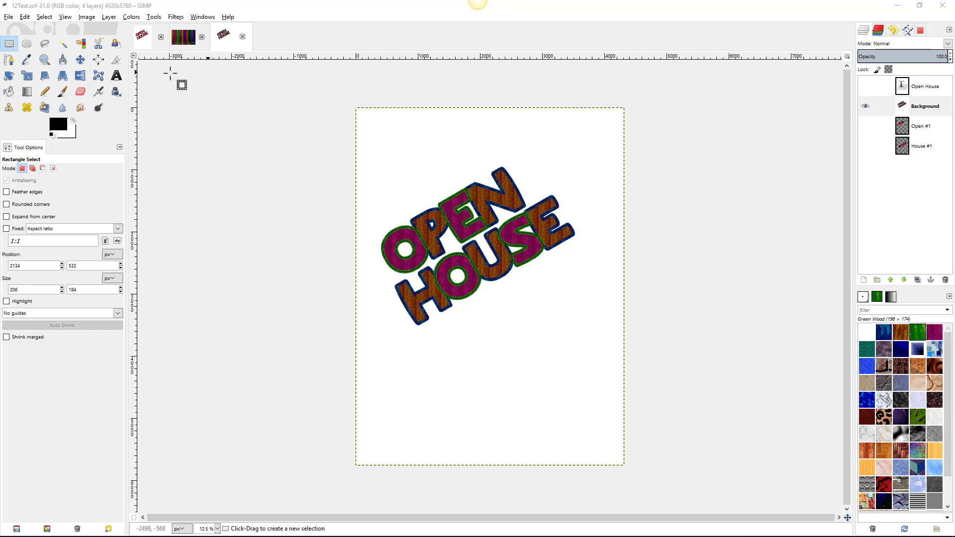
- Set the Text tool to Gill Sans MT Bold at size 300
click(118, 75)
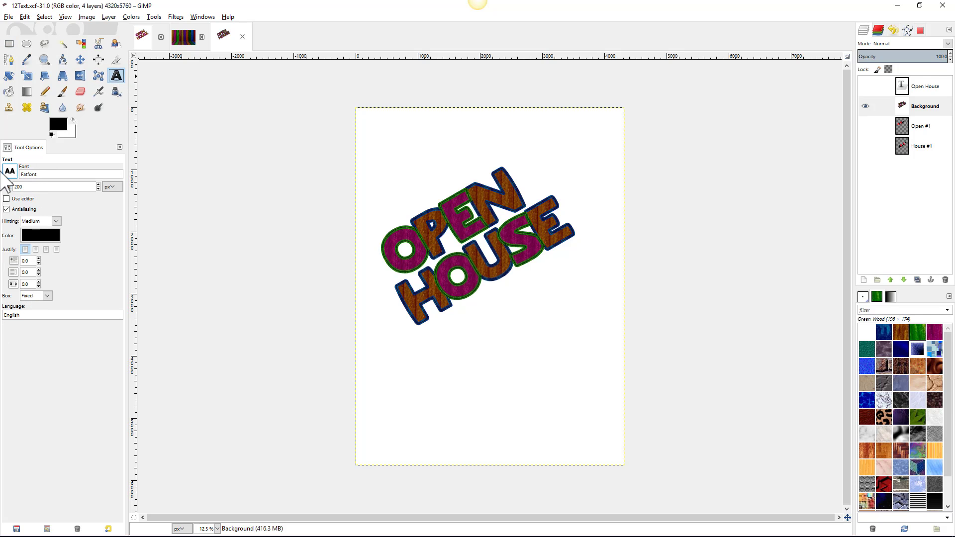
click(10, 172)
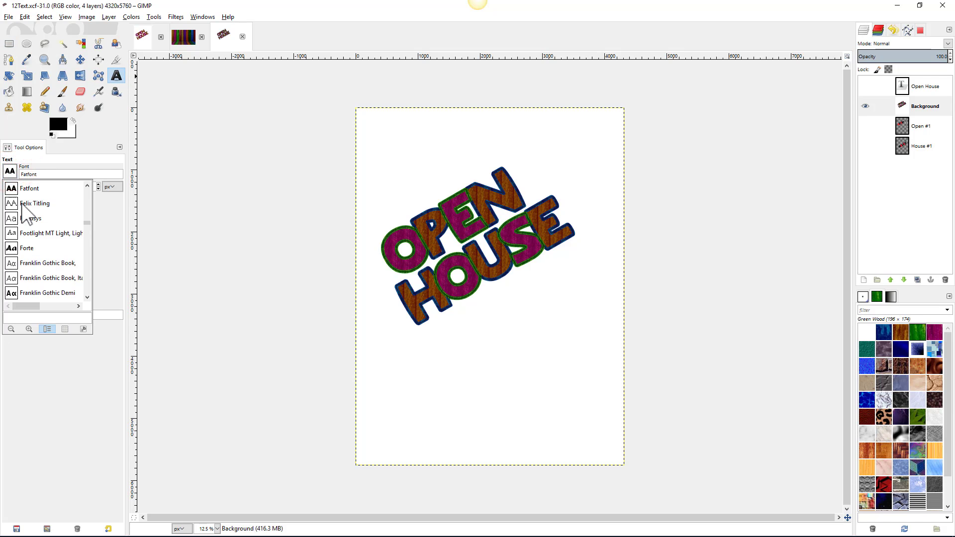
scroll(25, 211, down, 3)
scroll(25, 212, down, 3)
scroll(35, 264, down, 3)
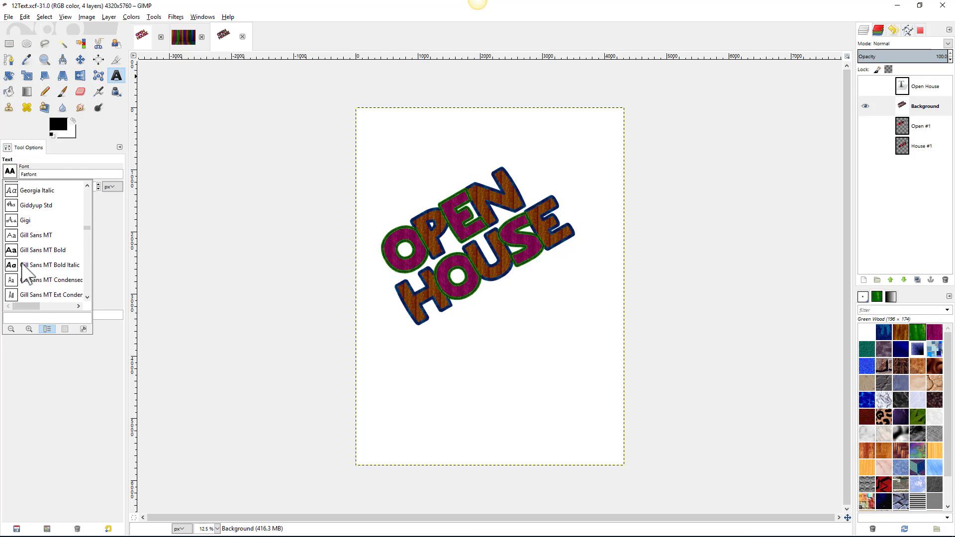
double_click(32, 250)
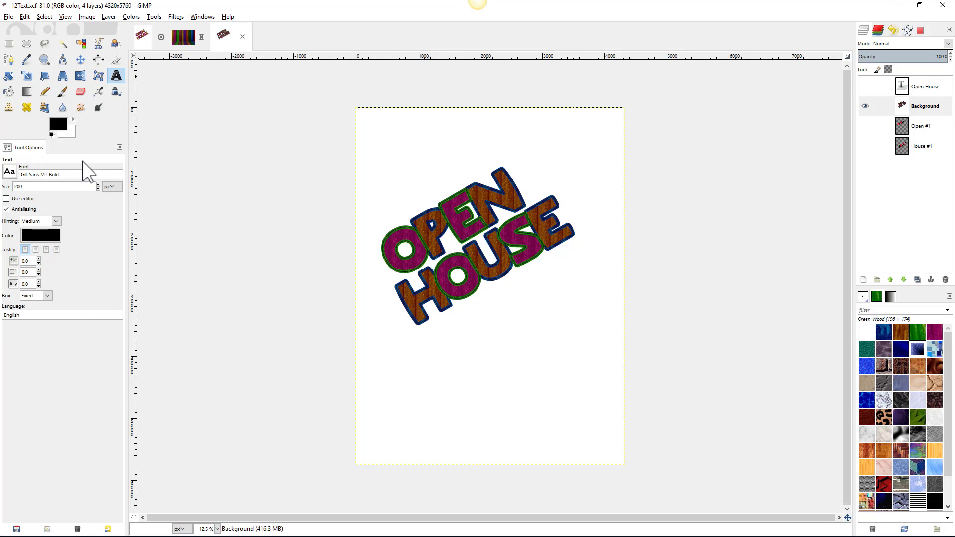
click(28, 187)
drag(28, 187, 8, 187)
text(300)
- Sample purple 79034a from the lettering as text colour and draw a text box below OPEN HOUSE
click(40, 240)
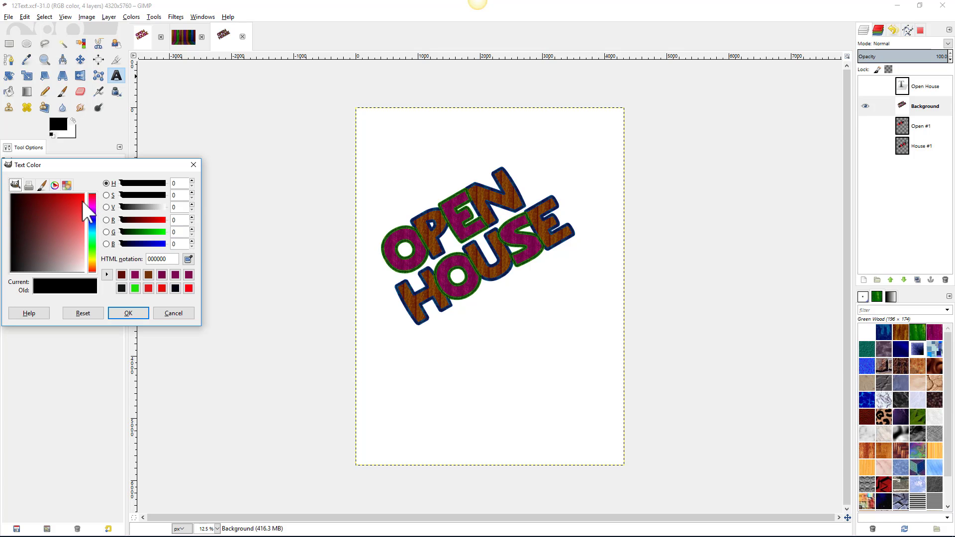
click(188, 259)
click(403, 231)
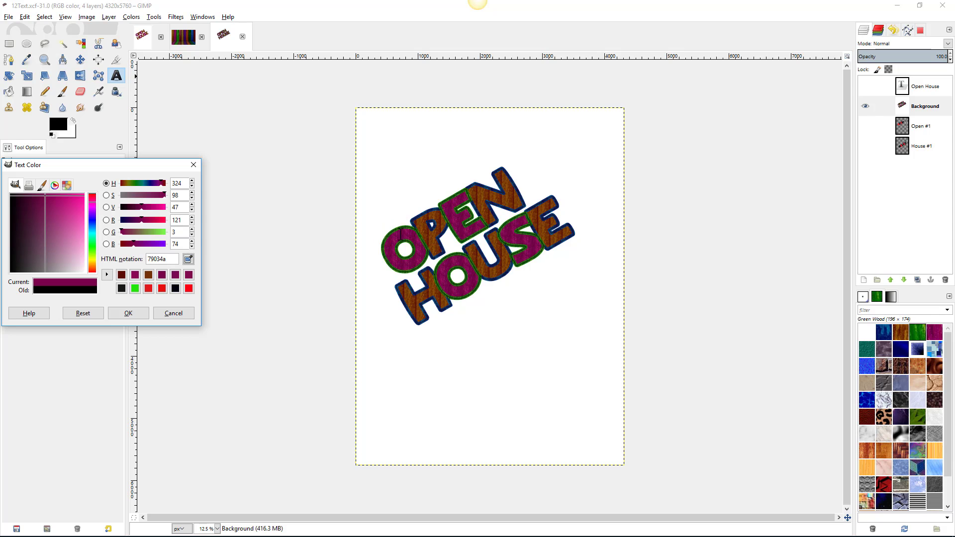
click(141, 312)
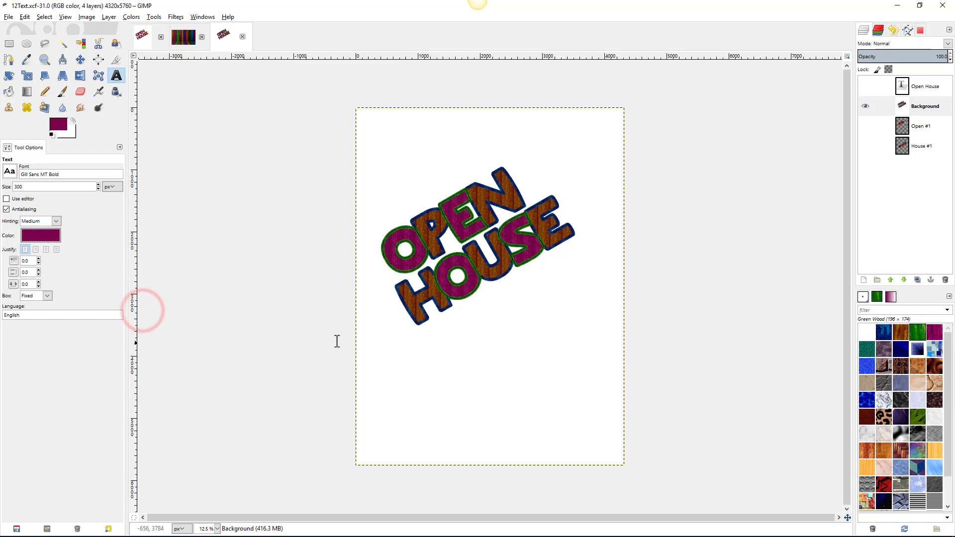
drag(402, 337, 607, 439)
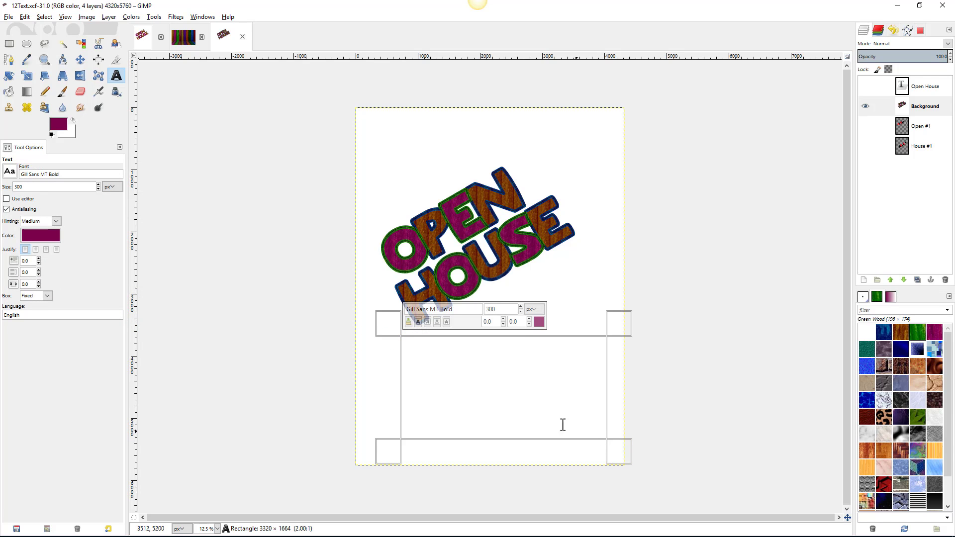
- Type '@ Brussles American School' and break it so American and School each start a new line
click(420, 345)
text(@)
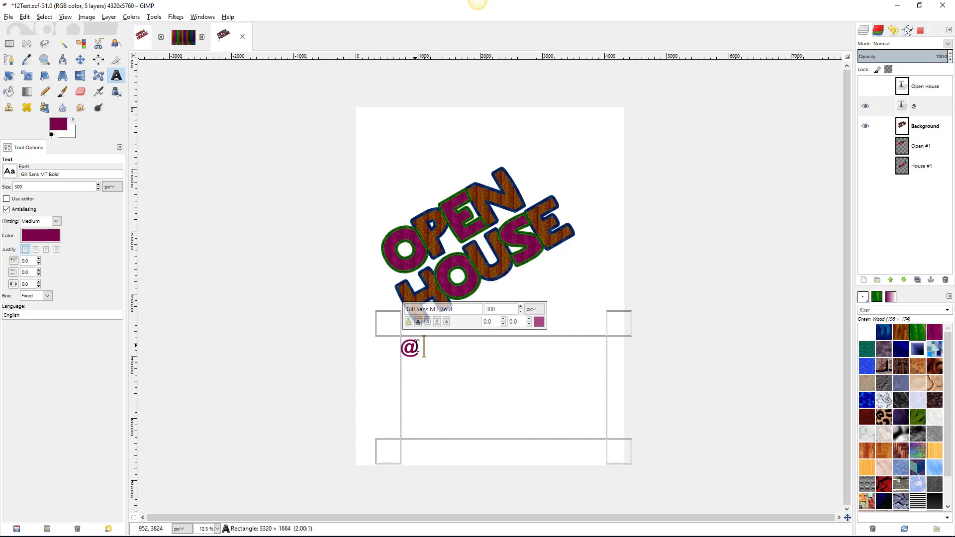
text( Brussles A)
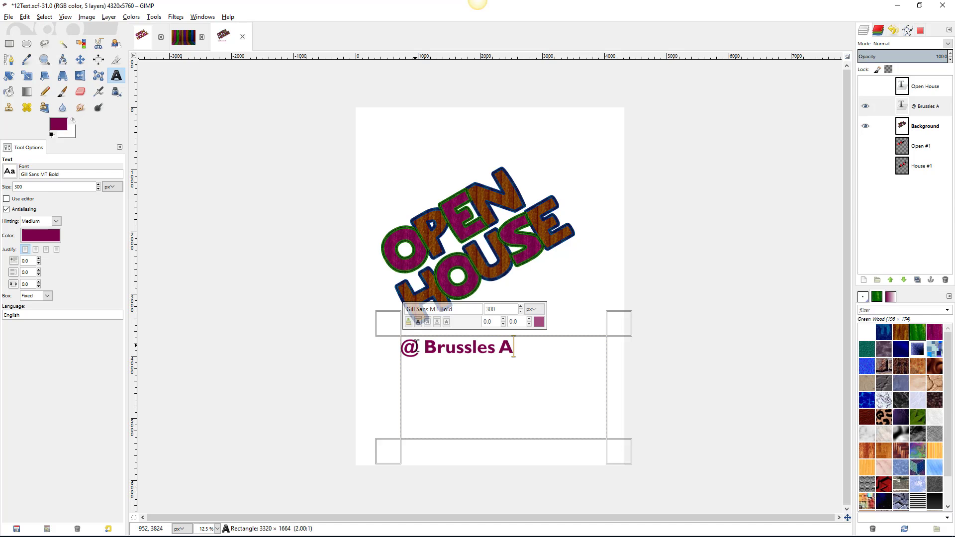
text(merica)
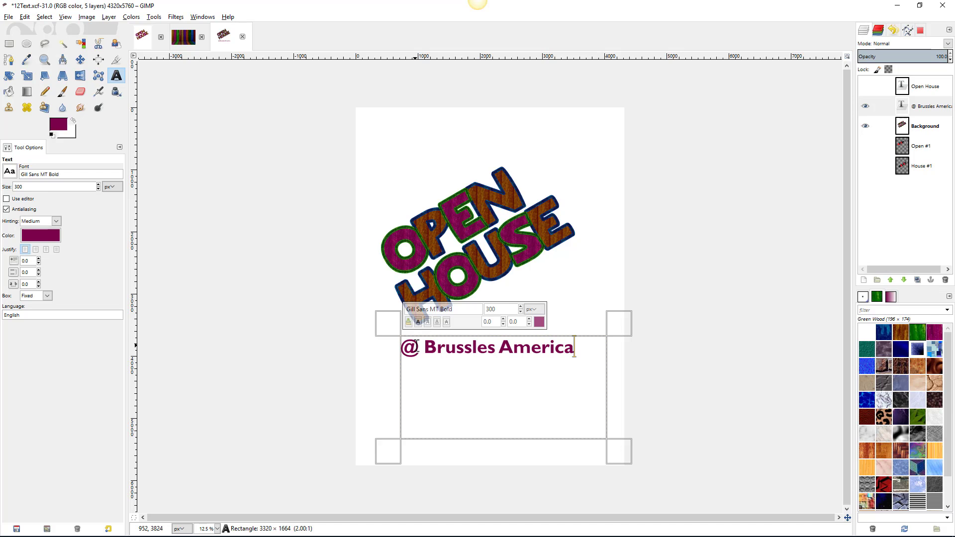
text(n School)
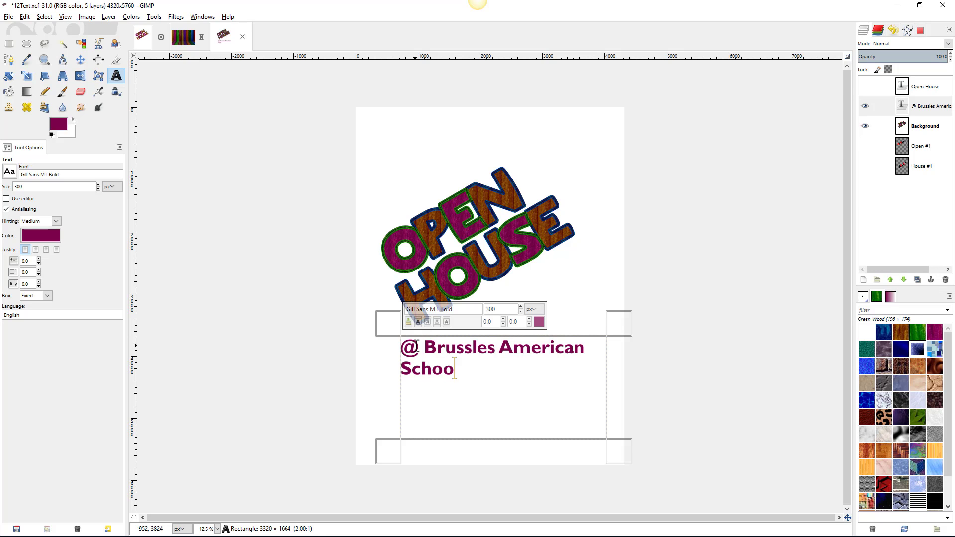
click(495, 348)
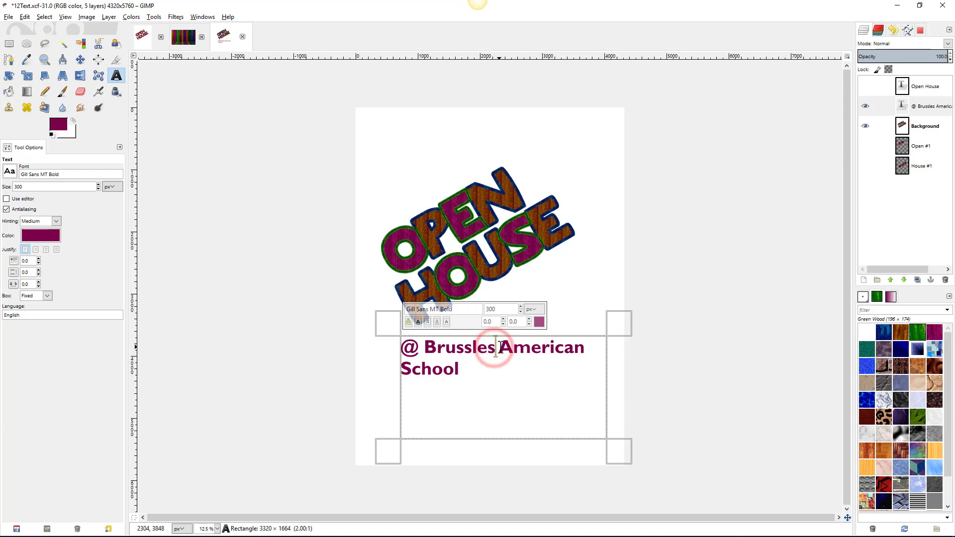
click(499, 347)
key(Return)
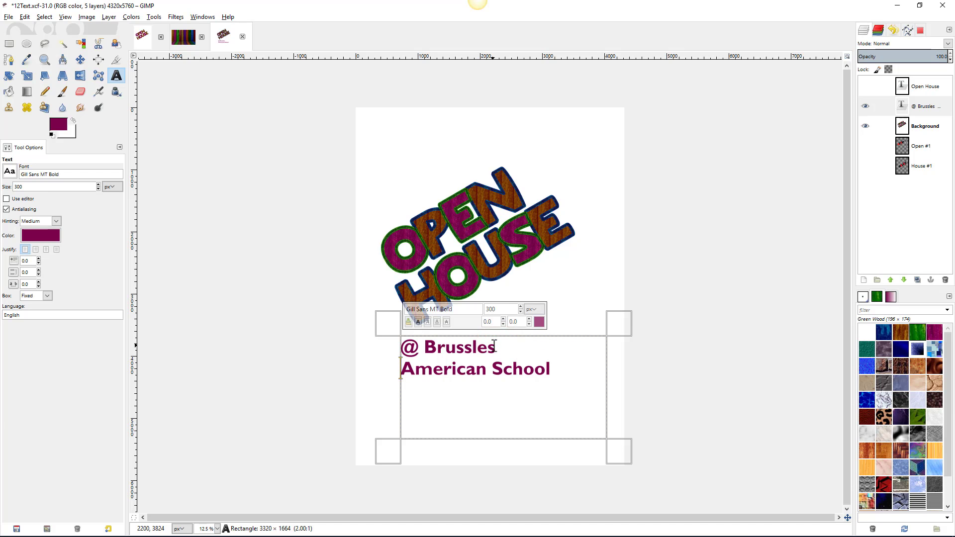
click(494, 369)
key(Return)
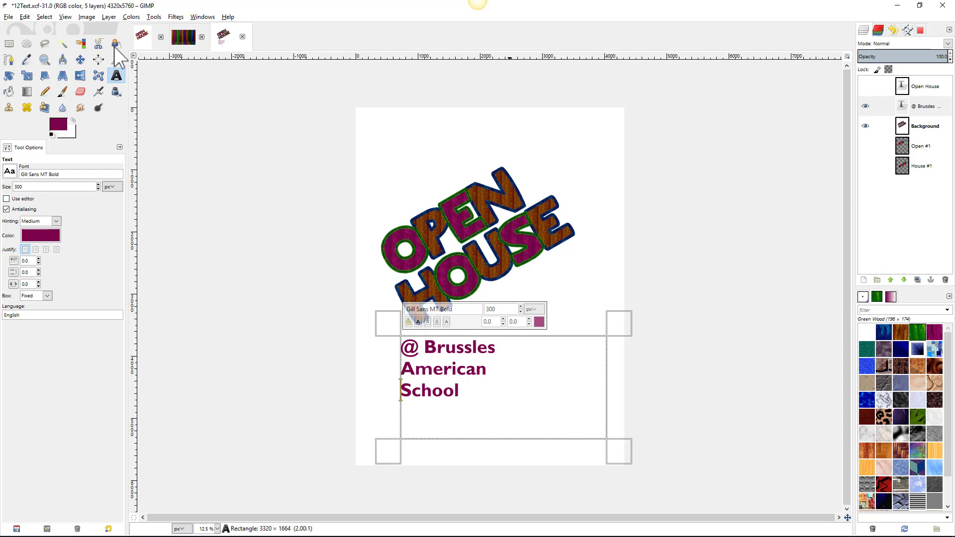
- Rotate the Brussles American School text layer by exactly 60°
click(79, 60)
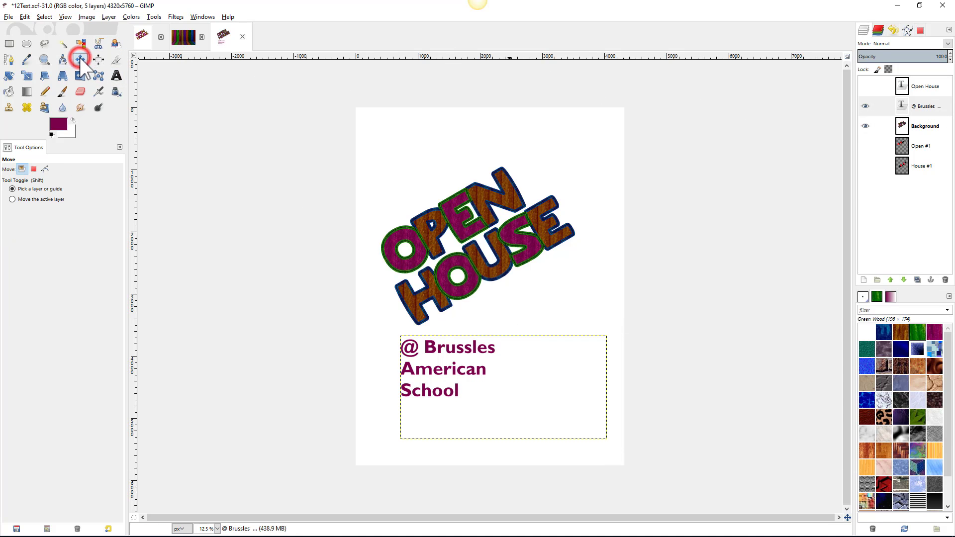
click(8, 75)
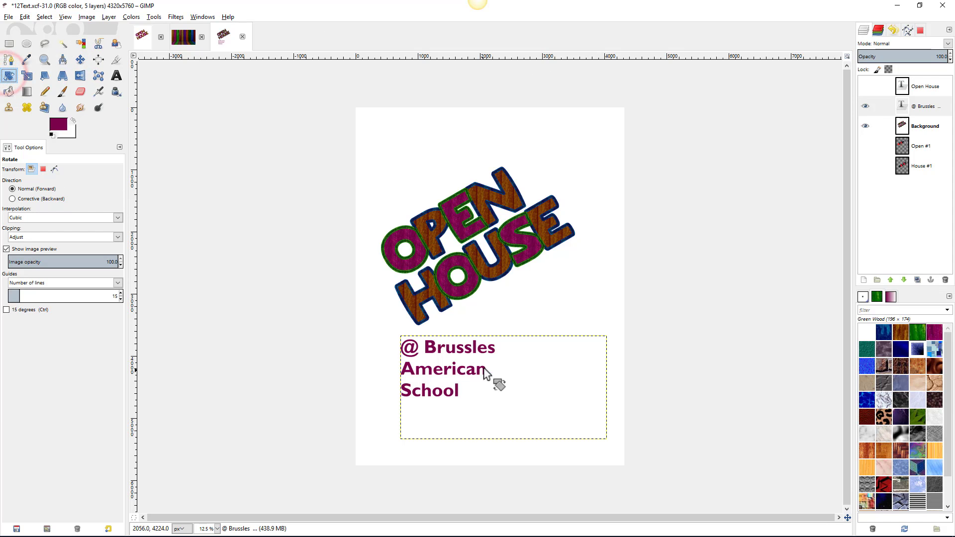
click(438, 369)
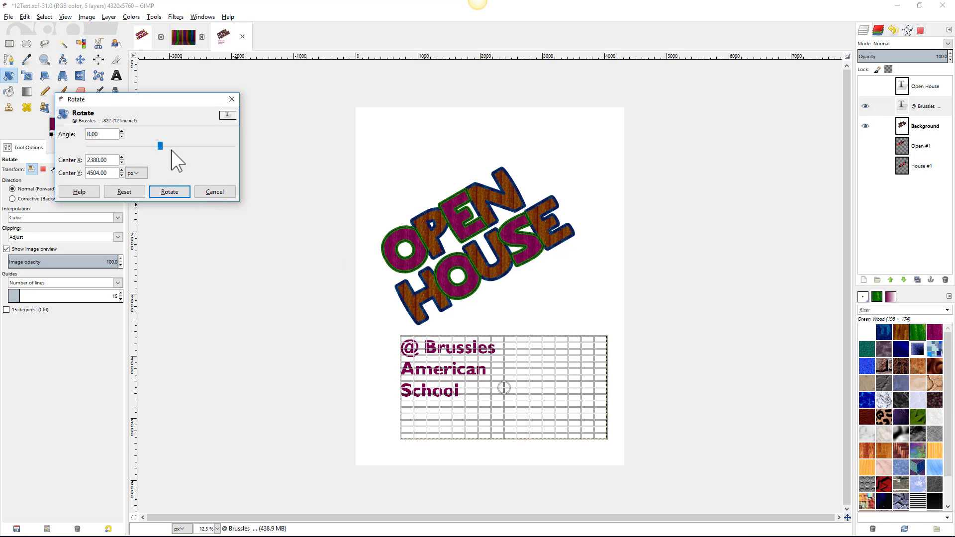
drag(160, 145, 185, 144)
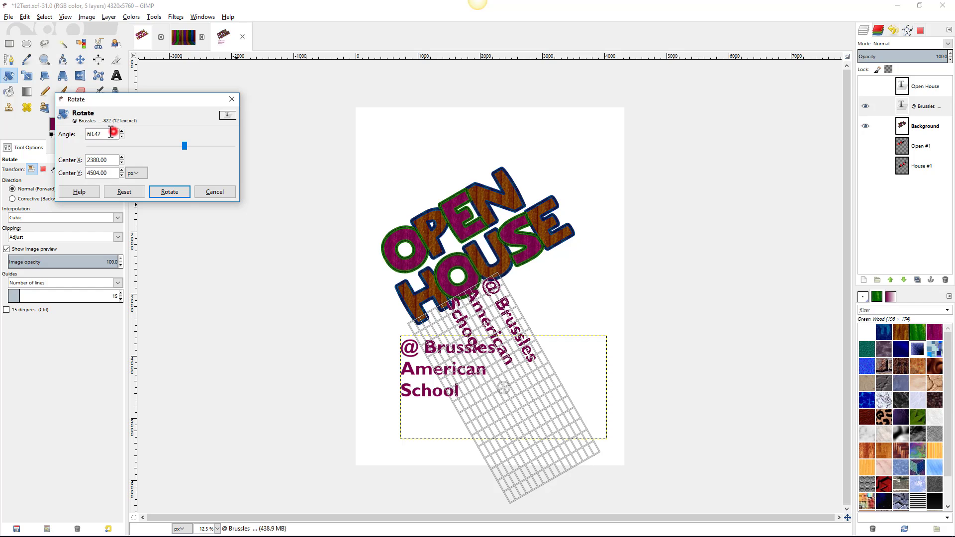
double_click(112, 132)
text(60)
key(Return)
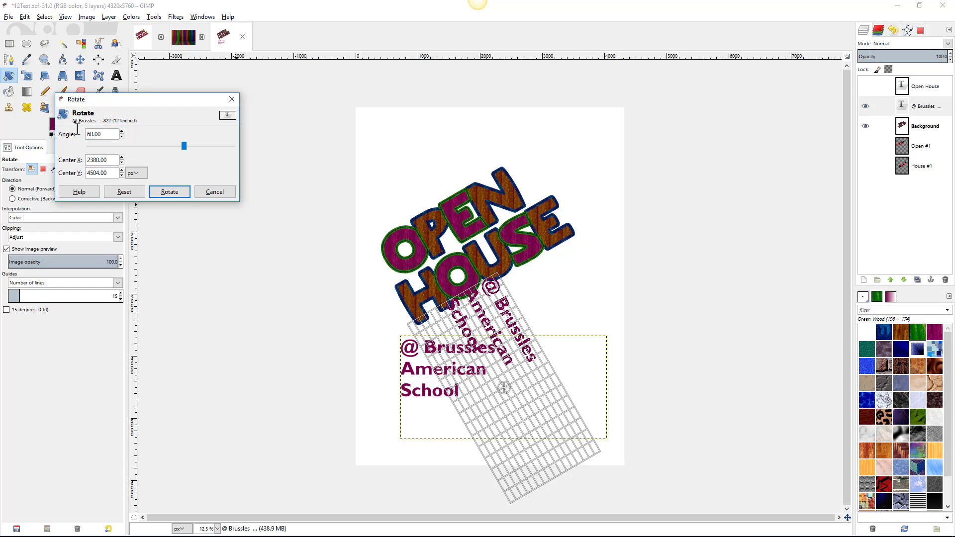
click(167, 192)
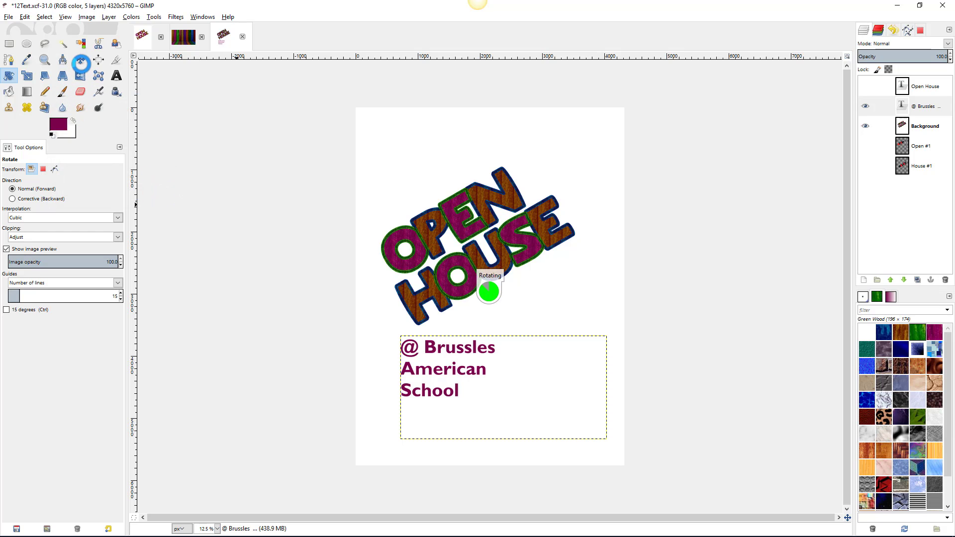
click(86, 60)
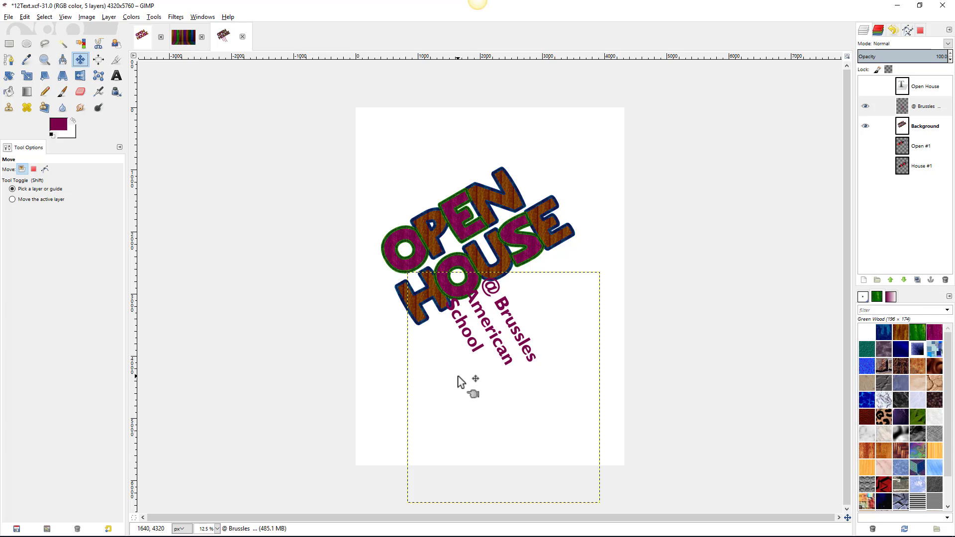
- Undo two accidental artwork moves, then shift the Brussles American School text up and right
drag(457, 382, 410, 312)
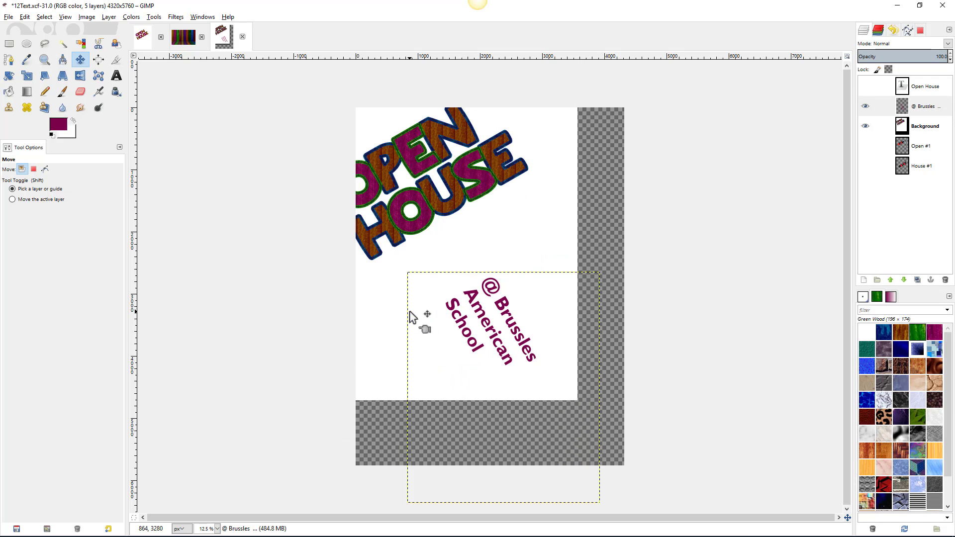
key(ctrl+z)
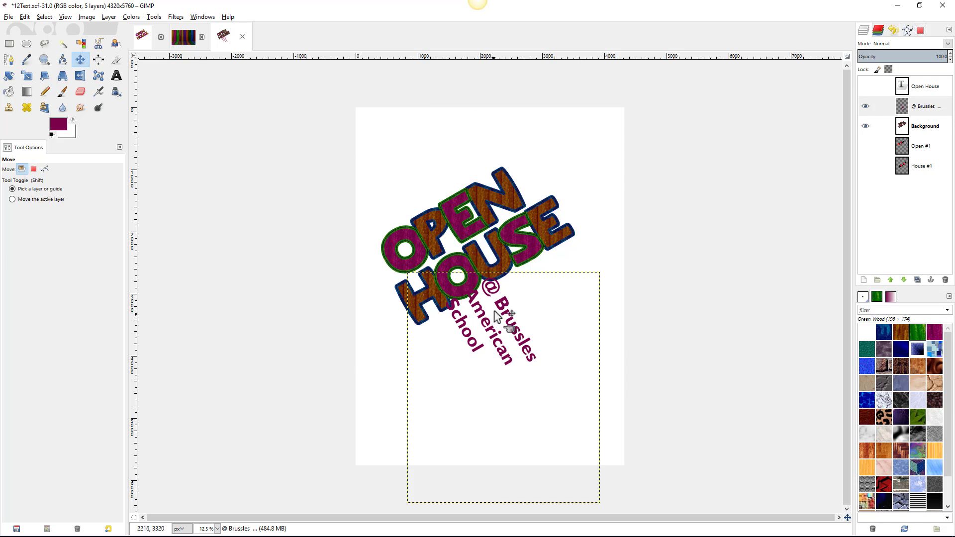
drag(504, 307, 512, 305)
key(ctrl+z)
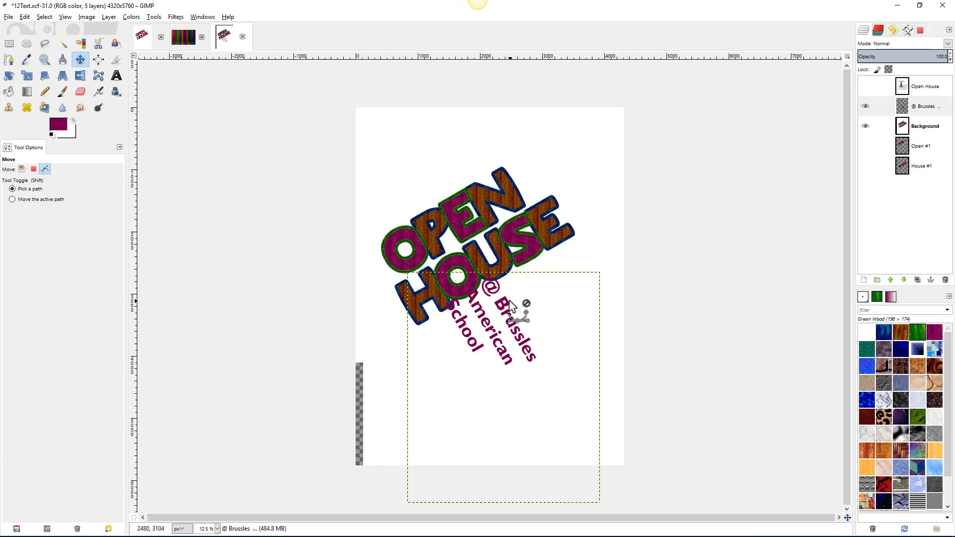
scroll(500, 311, up, 4)
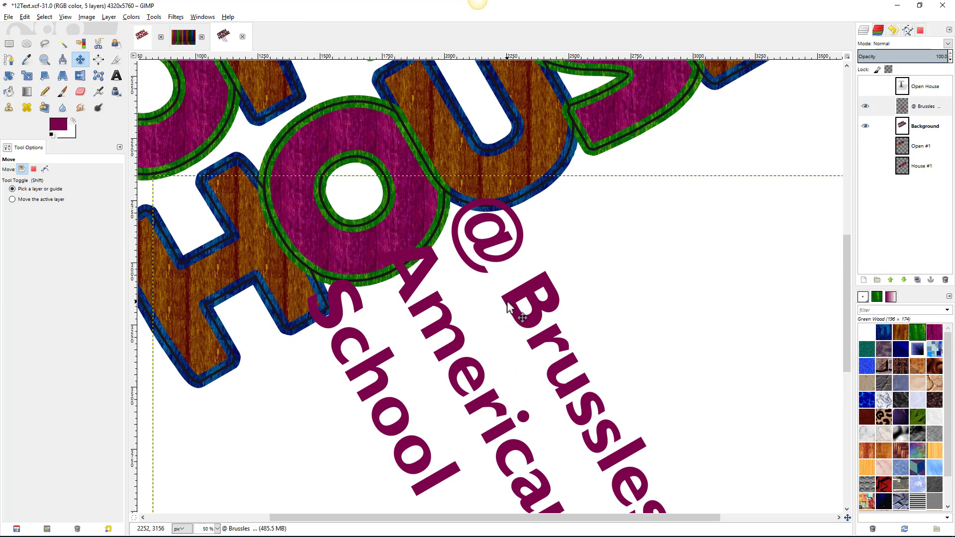
drag(509, 301, 787, 228)
scroll(752, 249, down, 2)
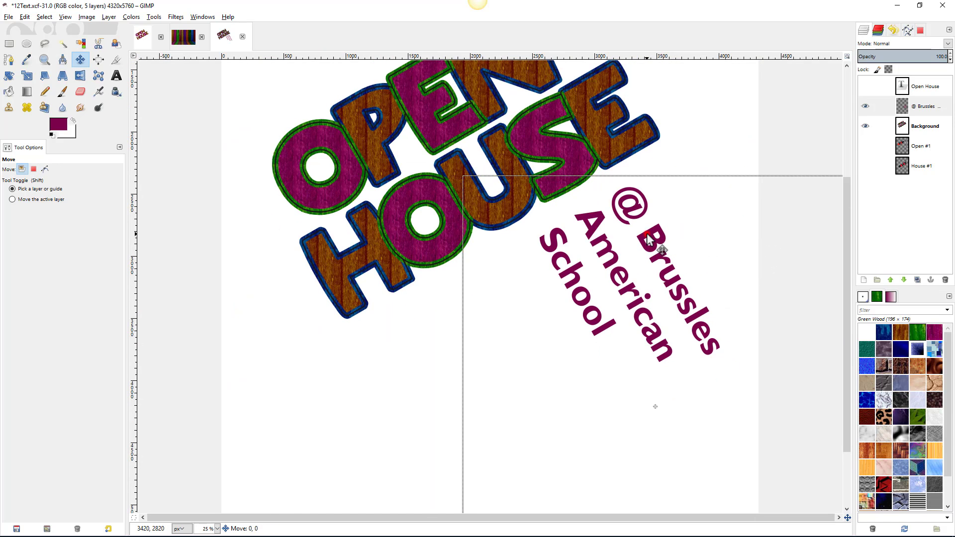
drag(647, 239, 658, 215)
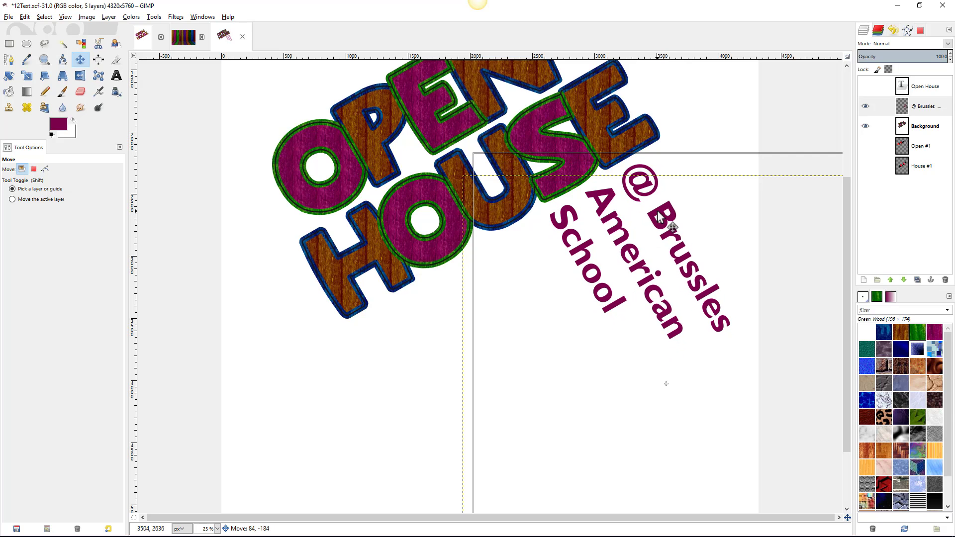
scroll(695, 286, down, 2)
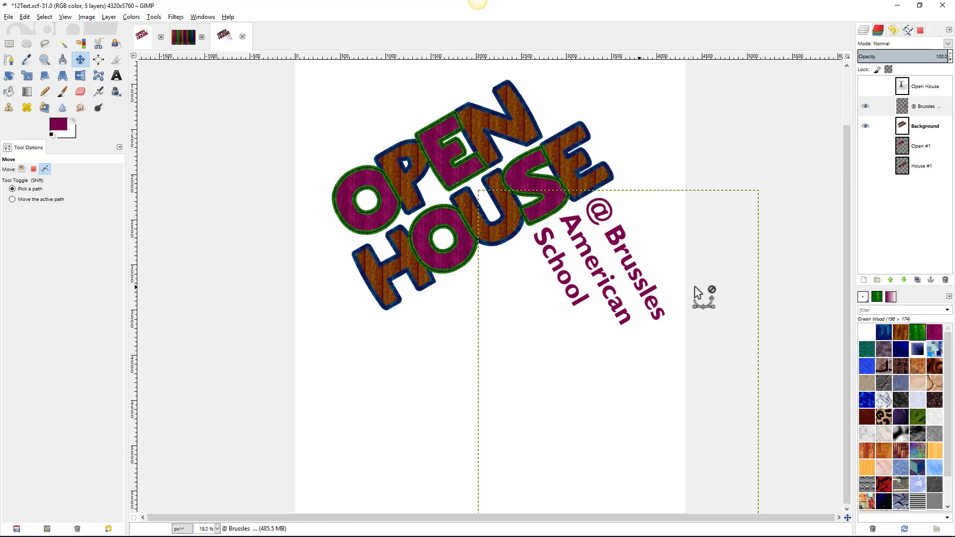
scroll(698, 294, down, 1)
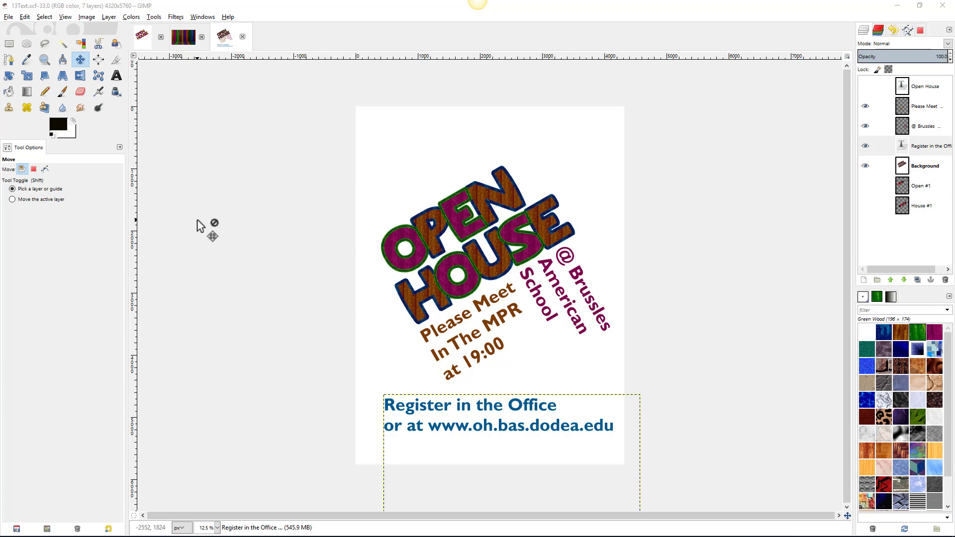
- Draw a fixed 1:1 circular selection at the poster's top-left on the Background layer, showing Paths
click(28, 44)
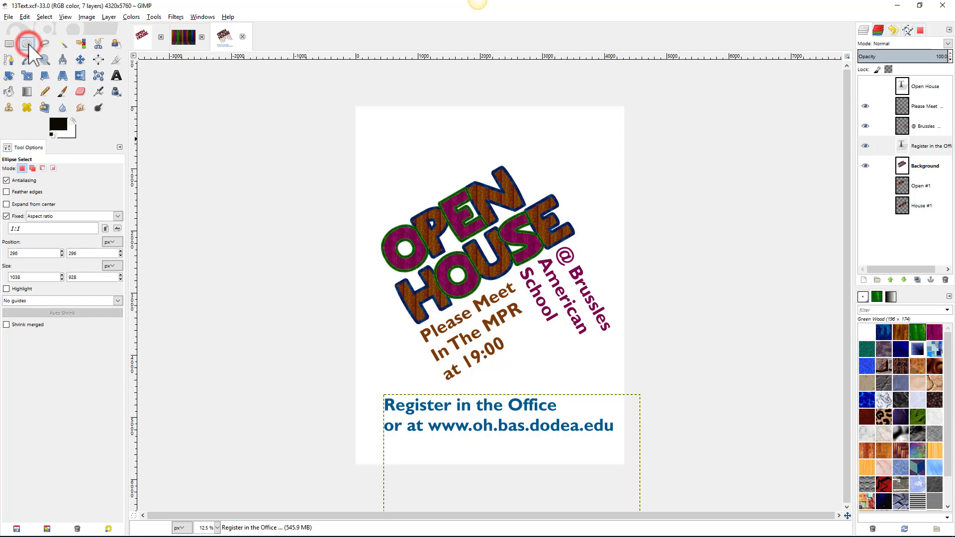
click(7, 216)
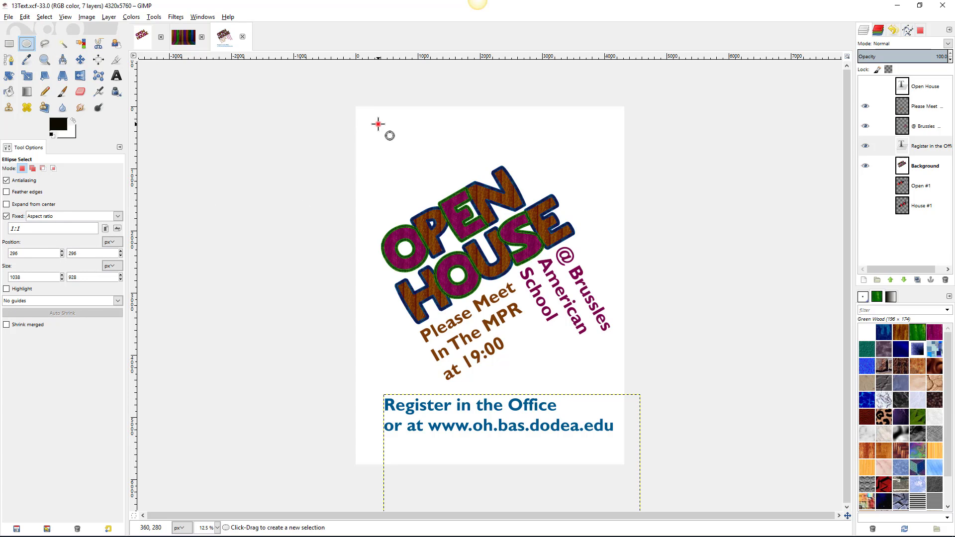
drag(378, 124, 444, 182)
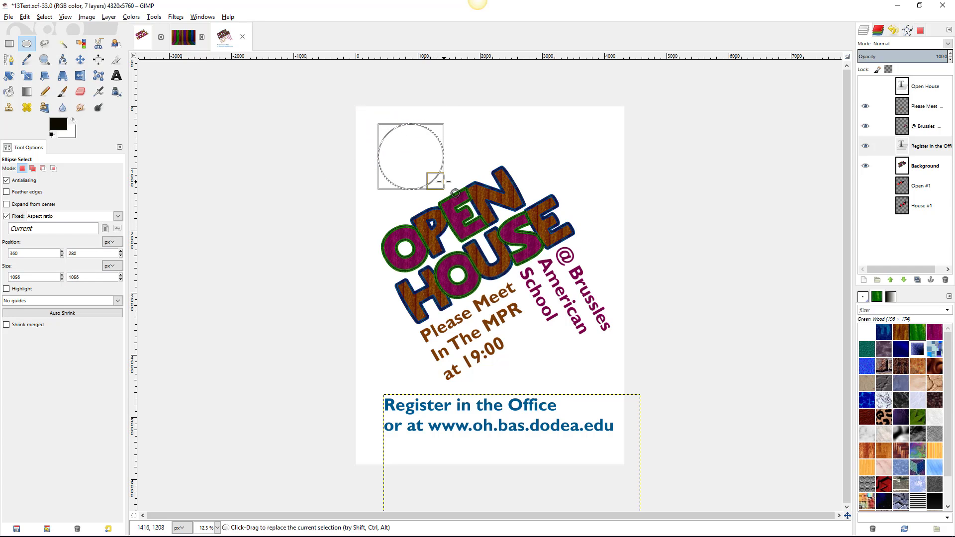
click(861, 166)
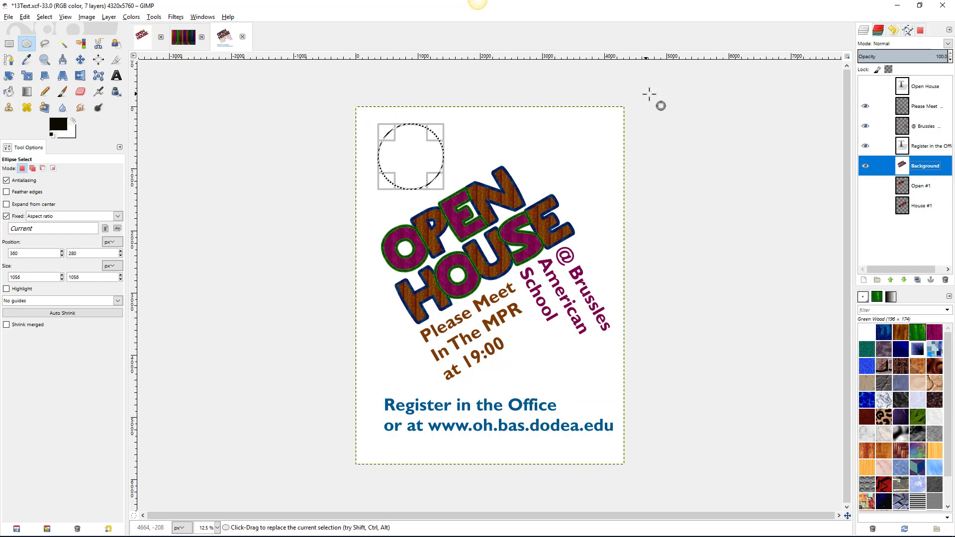
click(909, 31)
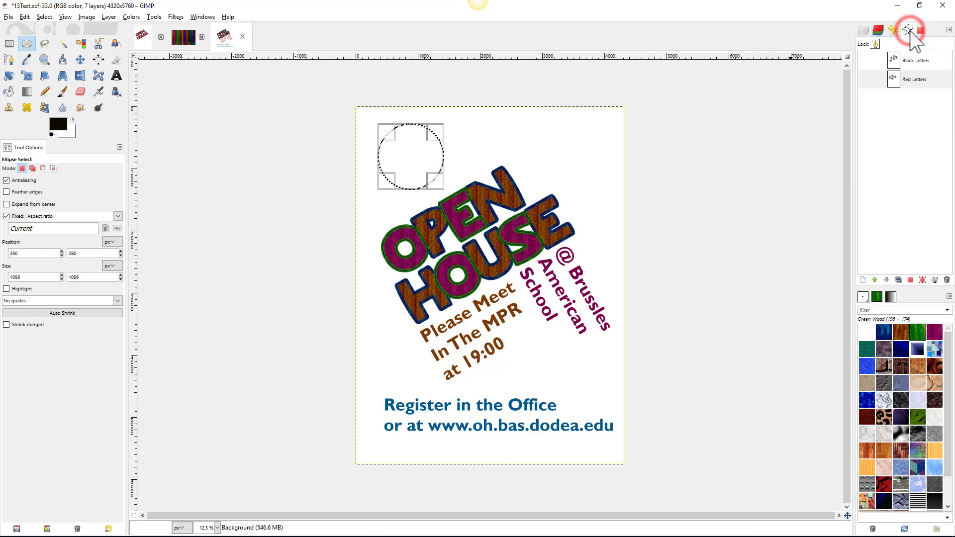
- Convert the circle selection to a path and stroke it 40 px wide in the lettering's sampled purple
click(923, 279)
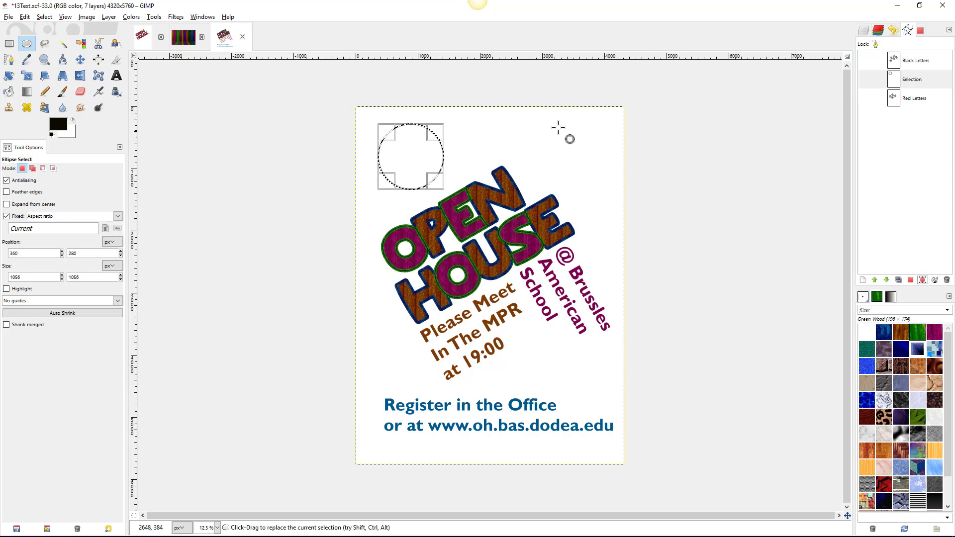
right_click(911, 75)
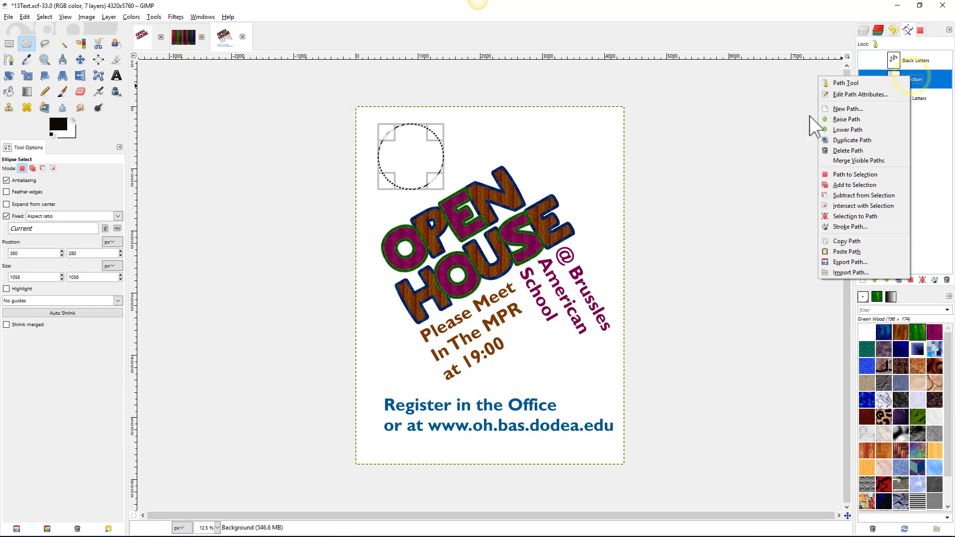
click(846, 227)
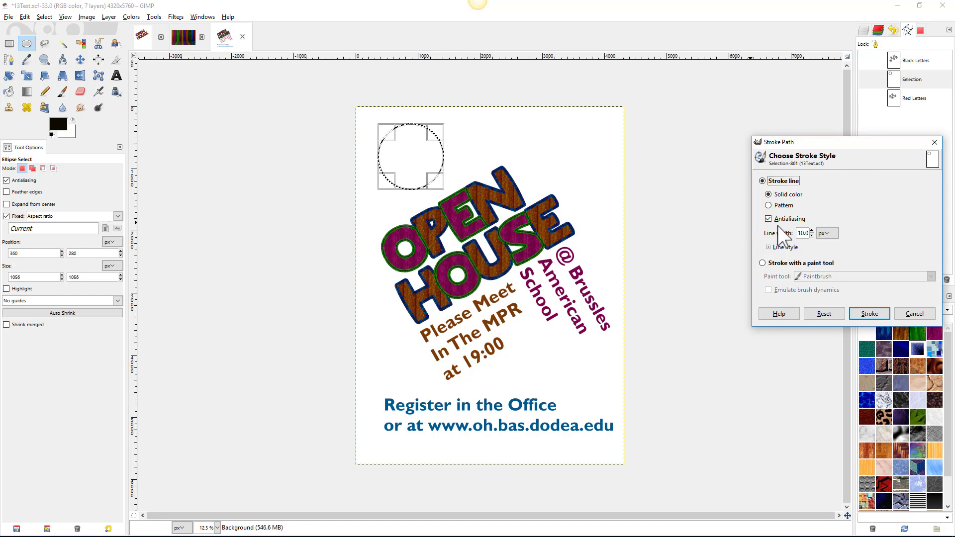
double_click(800, 233)
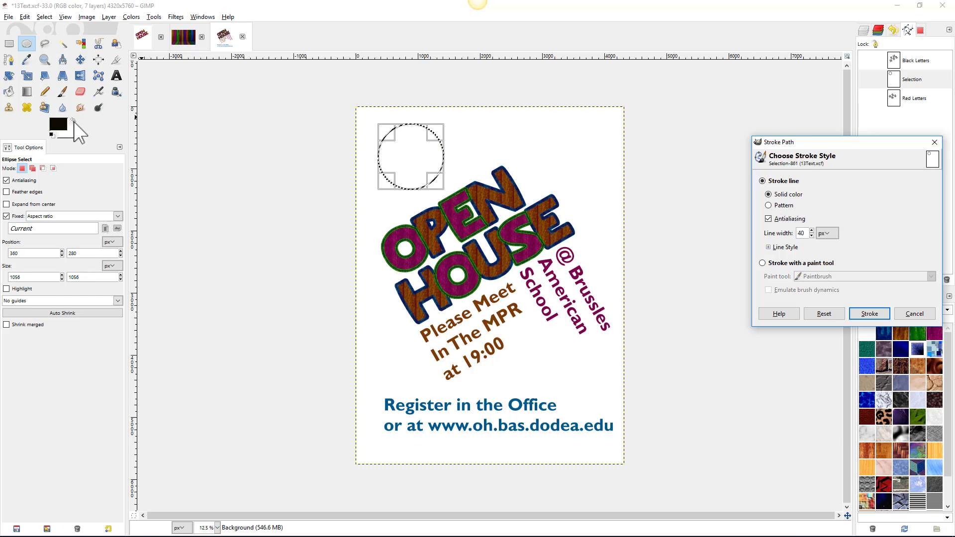
click(55, 123)
click(92, 159)
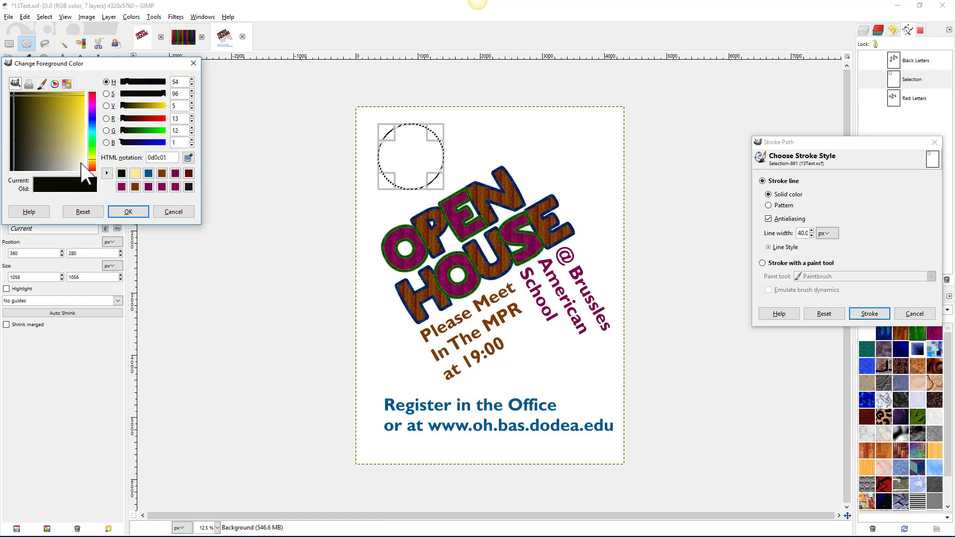
click(189, 159)
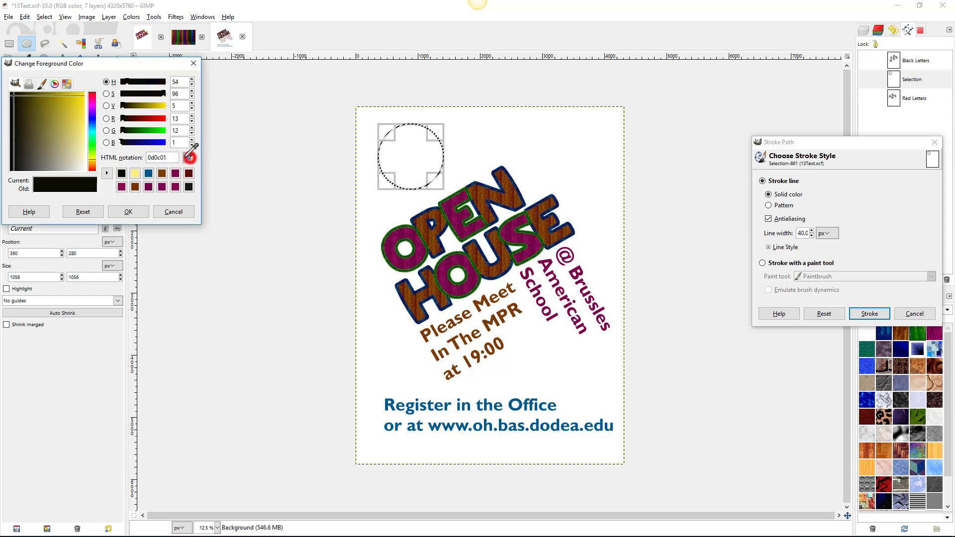
click(405, 233)
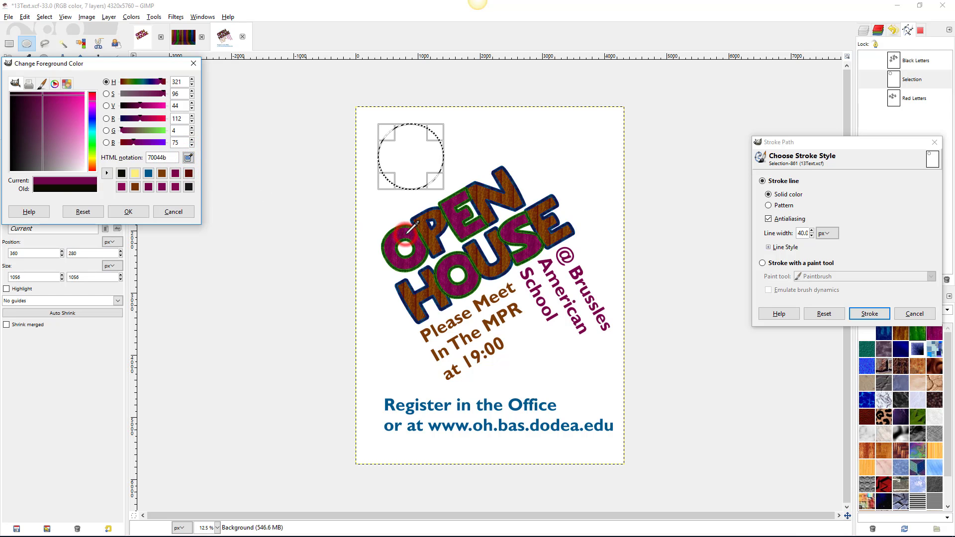
click(128, 212)
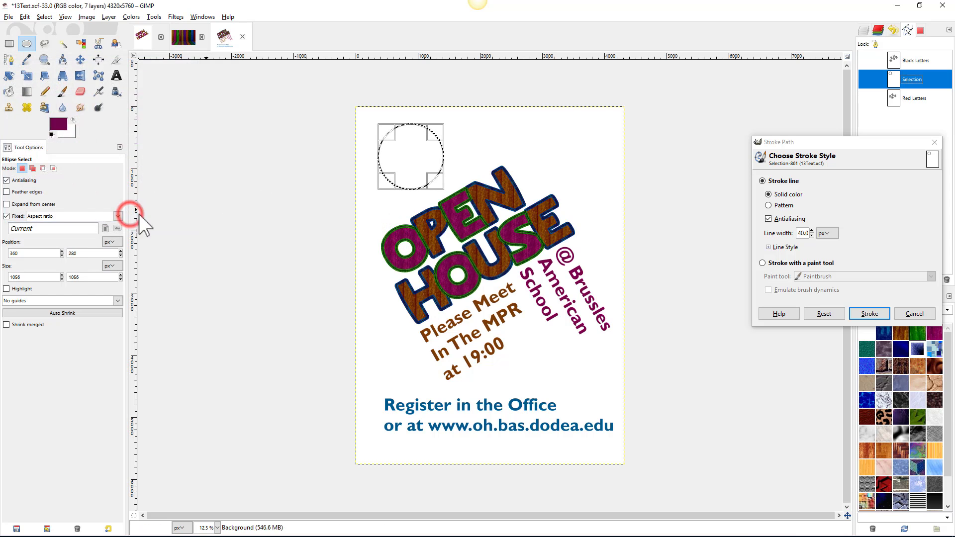
click(855, 314)
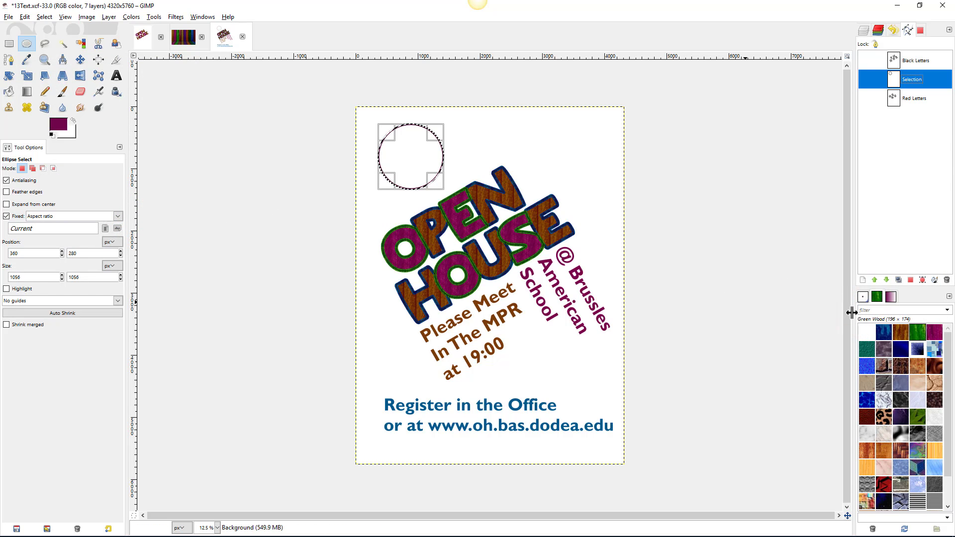
scroll(428, 145, up, 4)
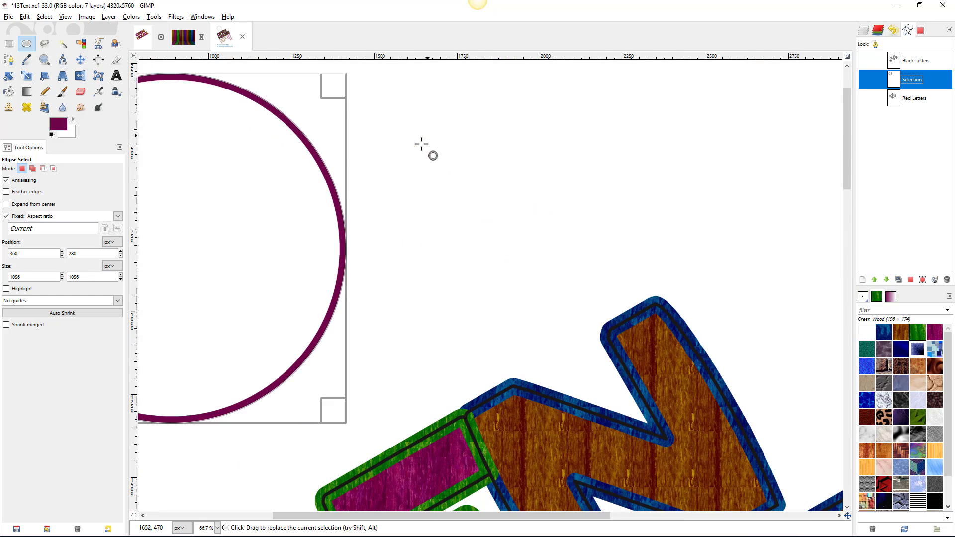
scroll(280, 175, down, 3)
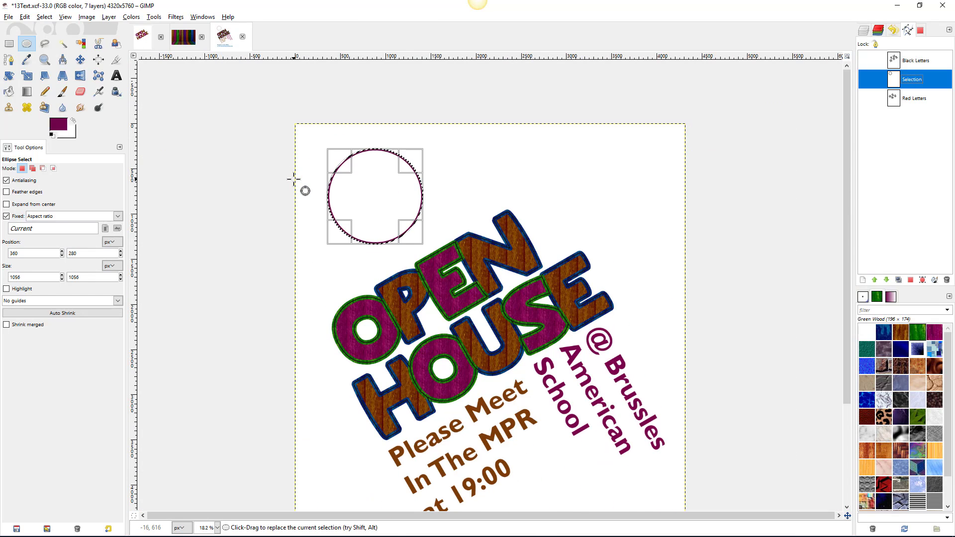
- Set the foreground colour to pale yellow and fill the circle selection with it
click(58, 125)
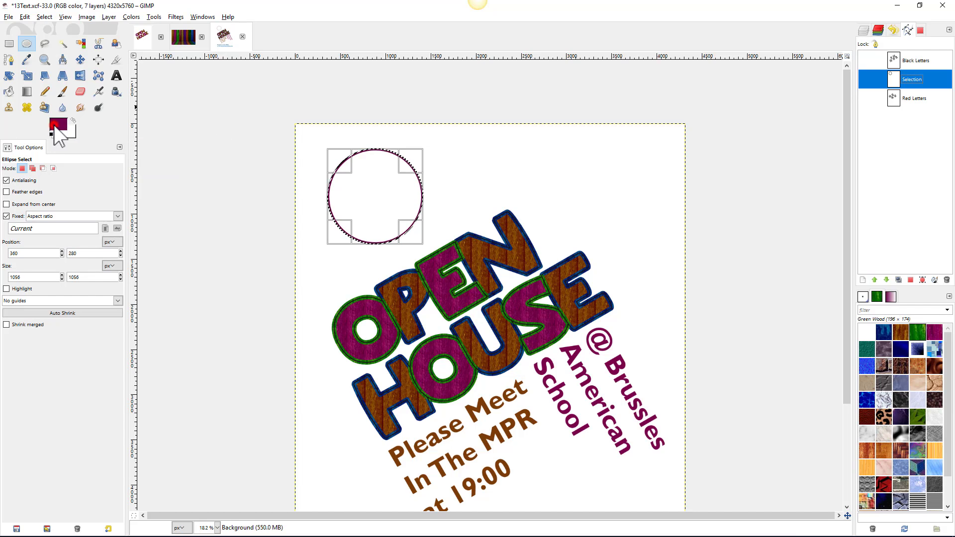
click(148, 173)
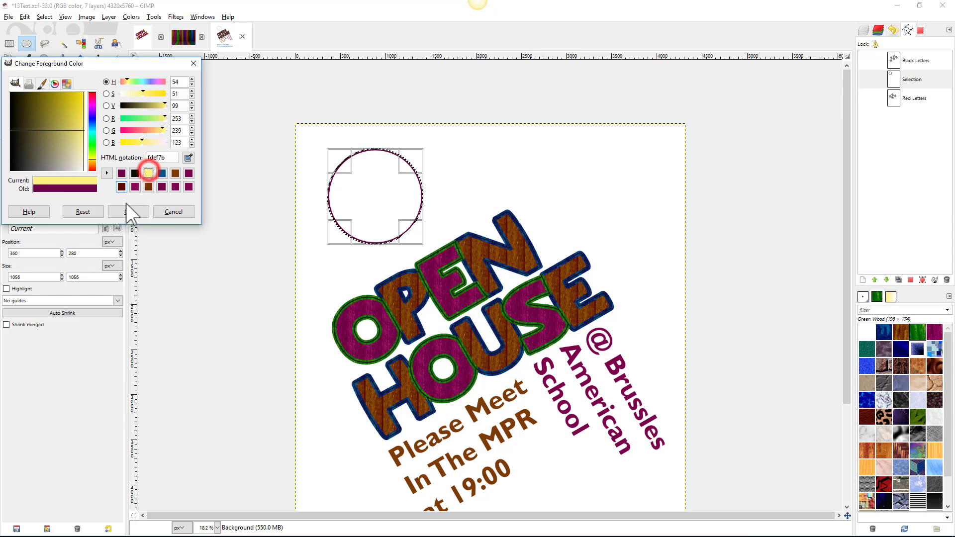
click(128, 212)
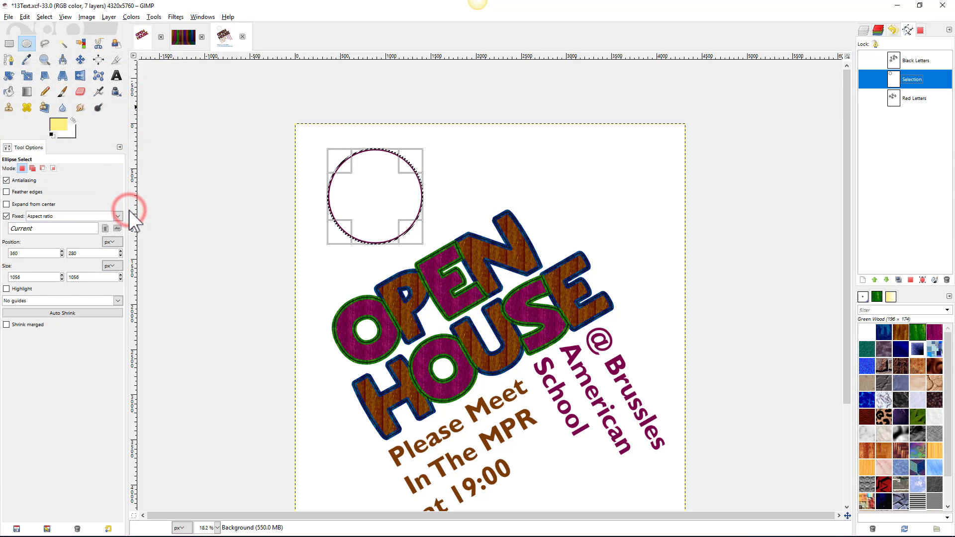
right_click(378, 188)
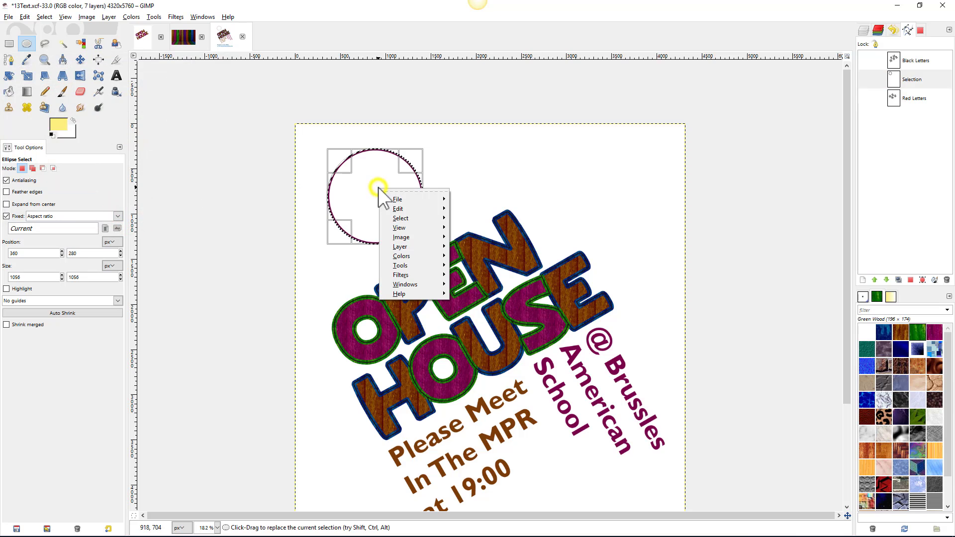
mouse_move(392, 210)
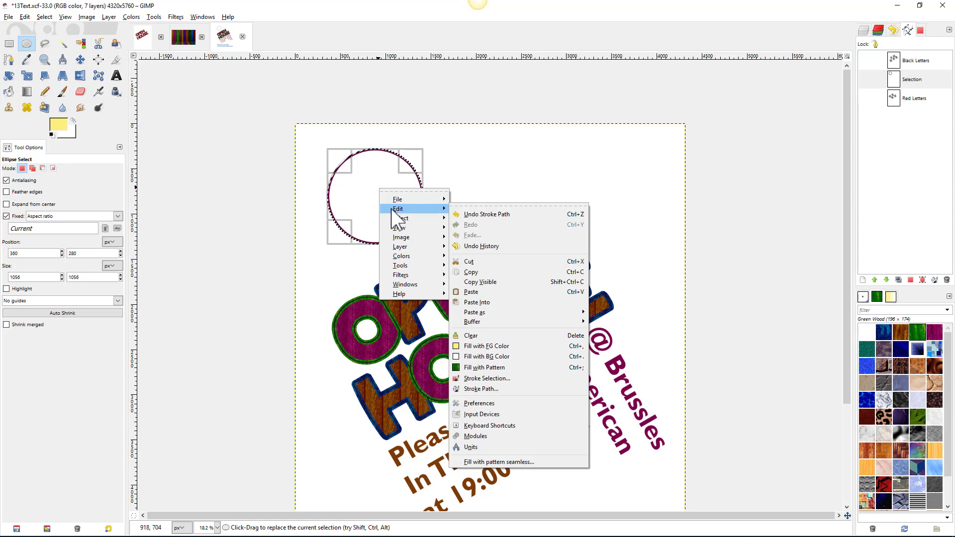
click(490, 351)
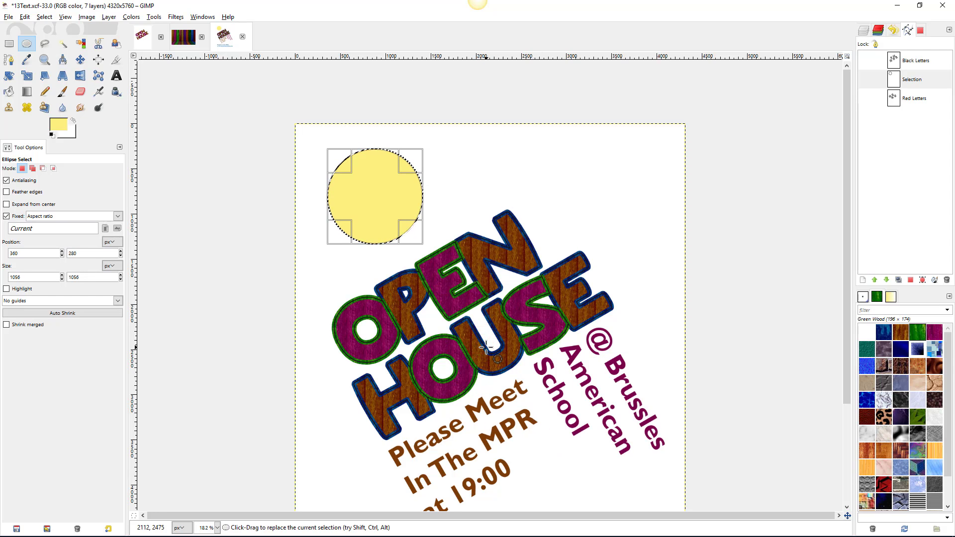
- Deselect, then select the remaining white interior by colour and fill it with the yellow
click(43, 17)
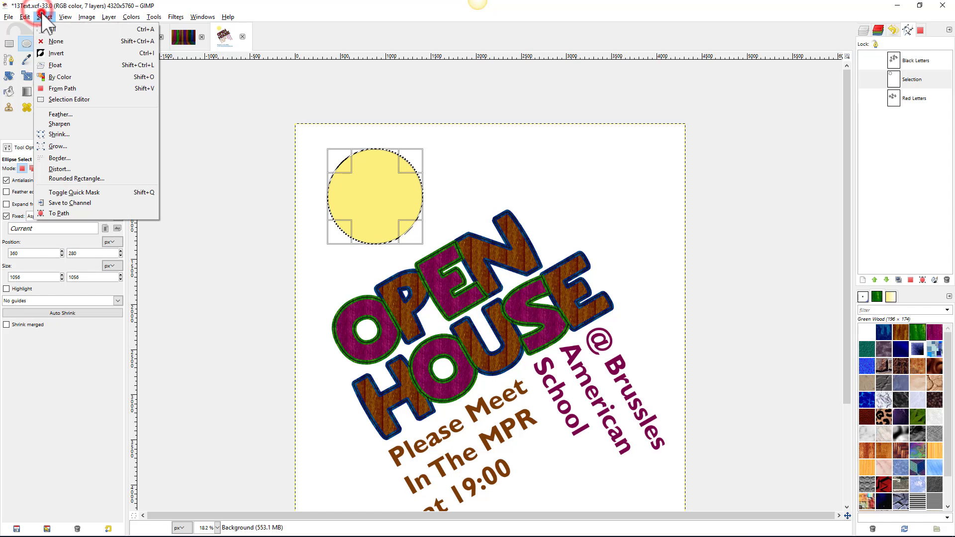
click(50, 41)
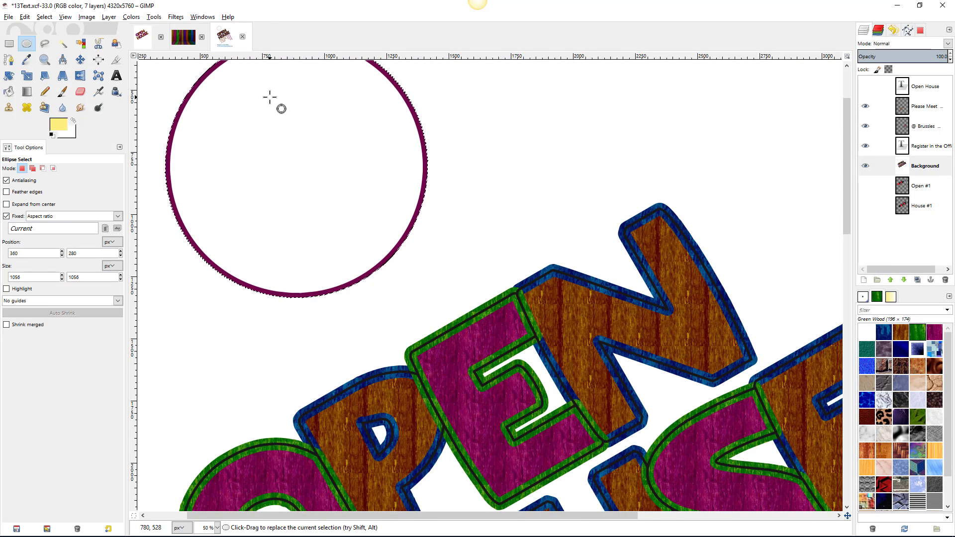
scroll(286, 106, down, 2)
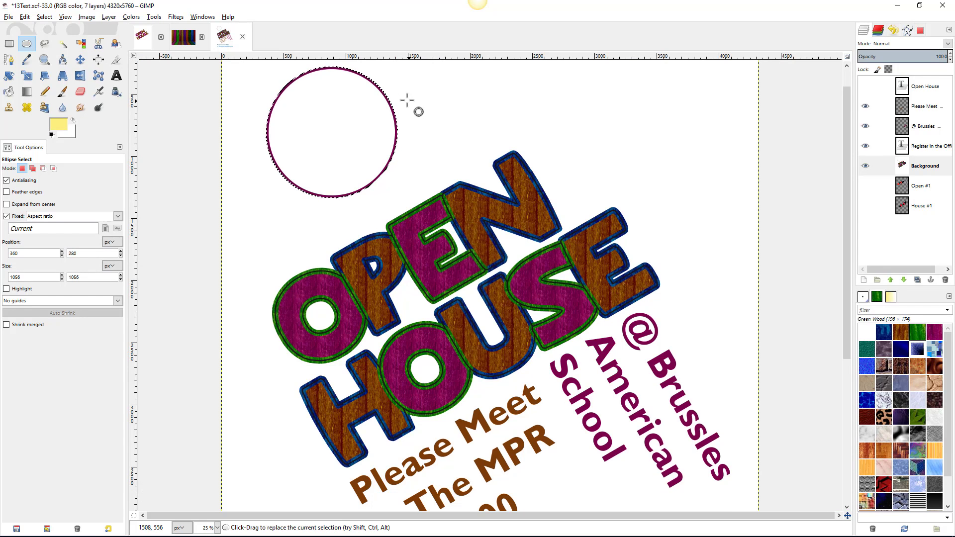
scroll(264, 82, up, 3)
scroll(371, 177, down, 1)
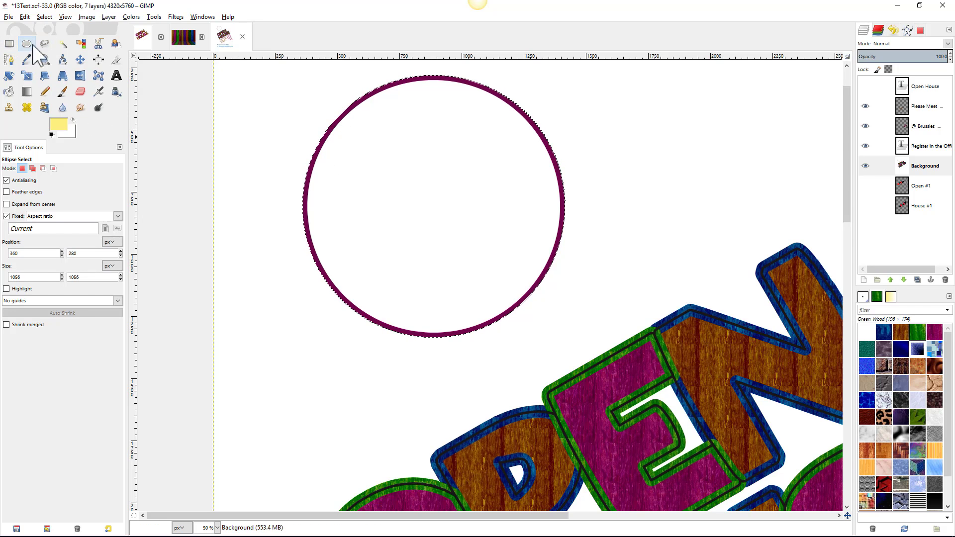
click(63, 44)
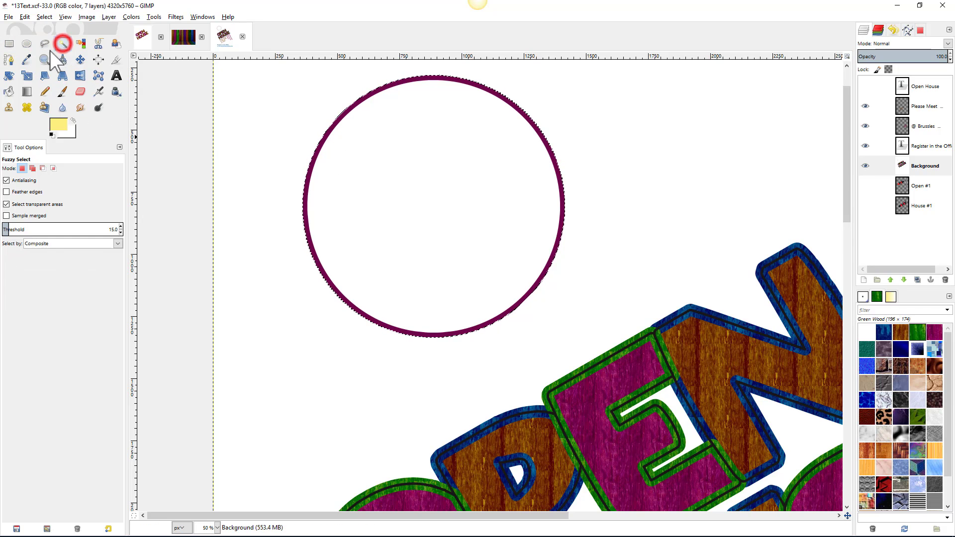
click(413, 132)
right_click(413, 133)
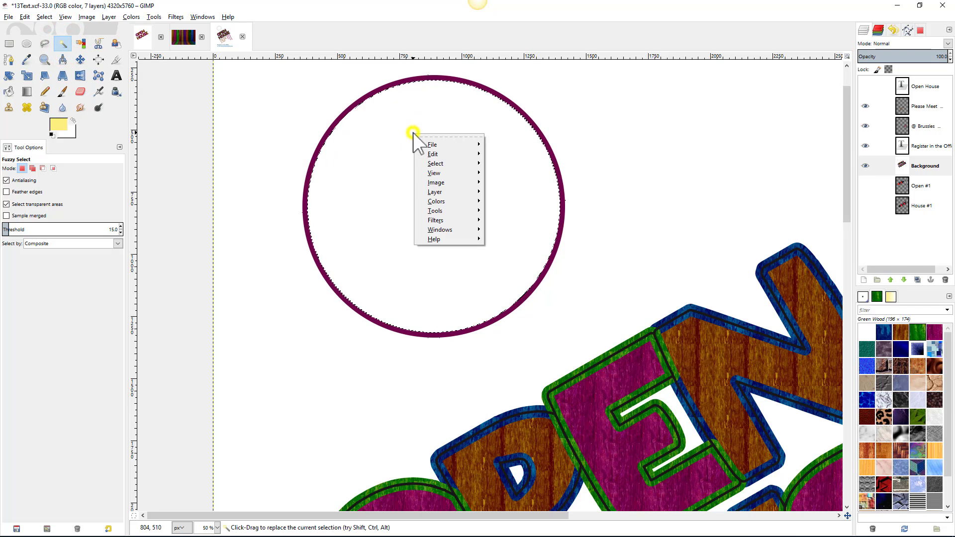
mouse_move(438, 159)
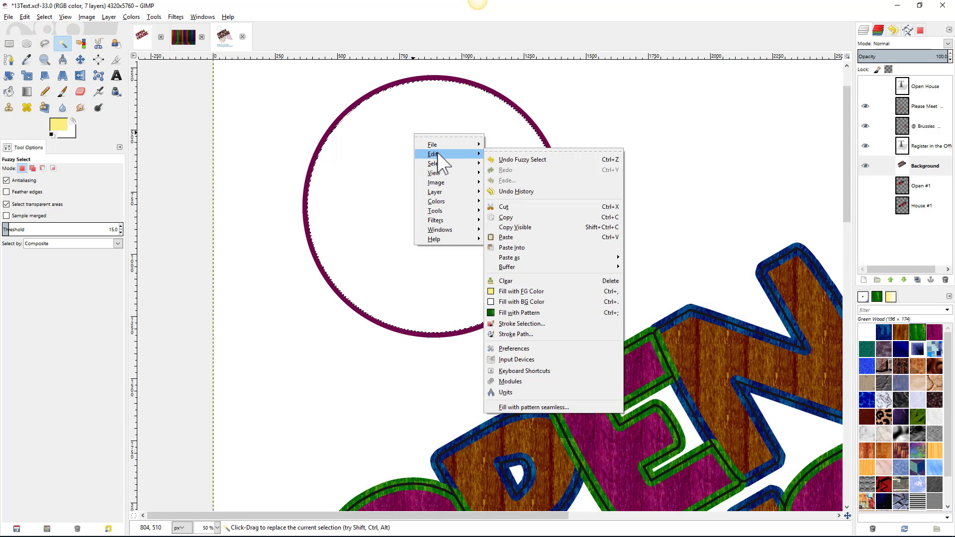
click(513, 288)
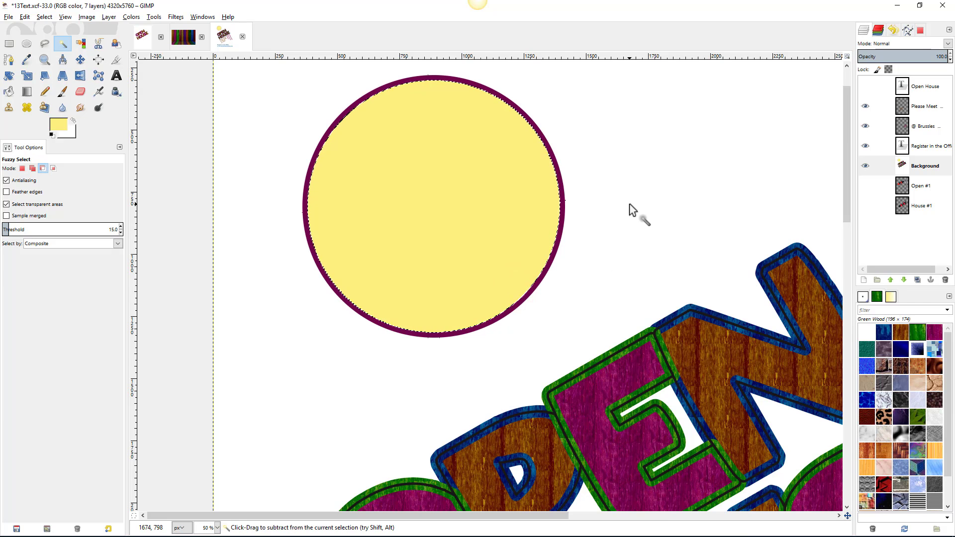
scroll(632, 211, down, 2)
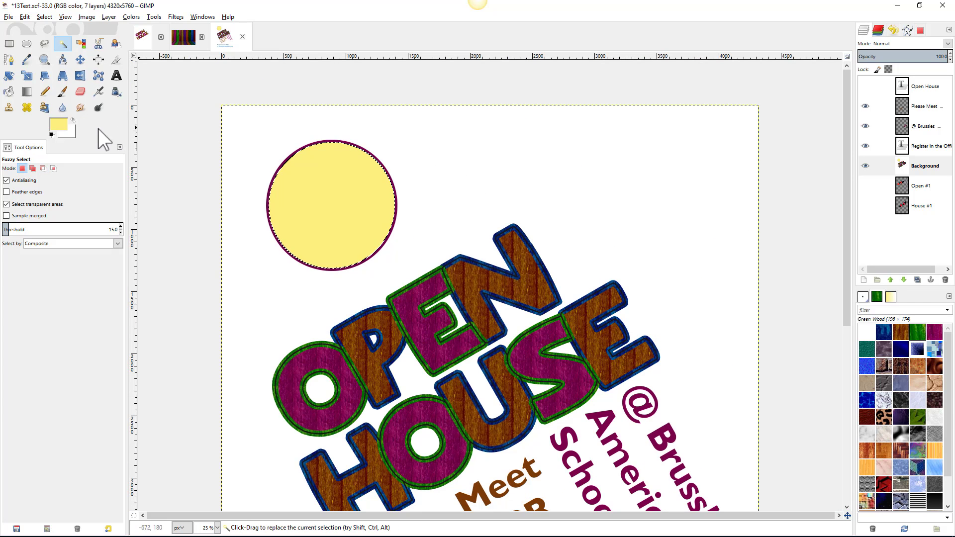
- Draw a text box over the yellow circle and resize it to fit inside
click(116, 78)
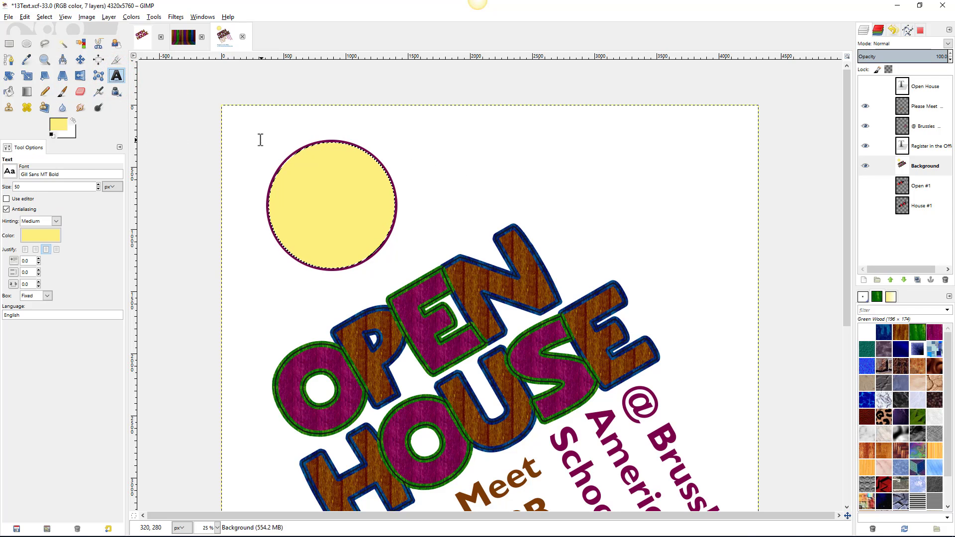
drag(259, 139, 415, 291)
drag(242, 128, 267, 138)
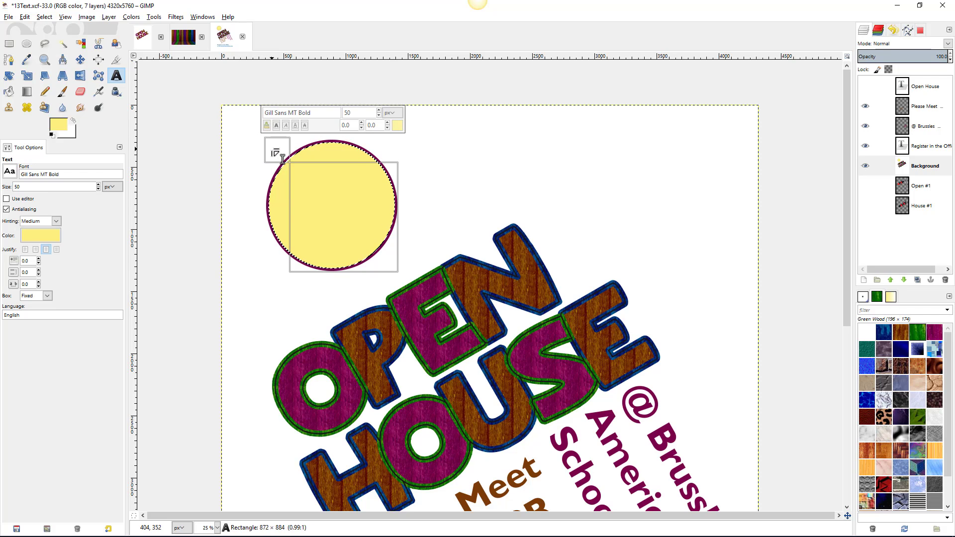
drag(283, 159, 284, 158)
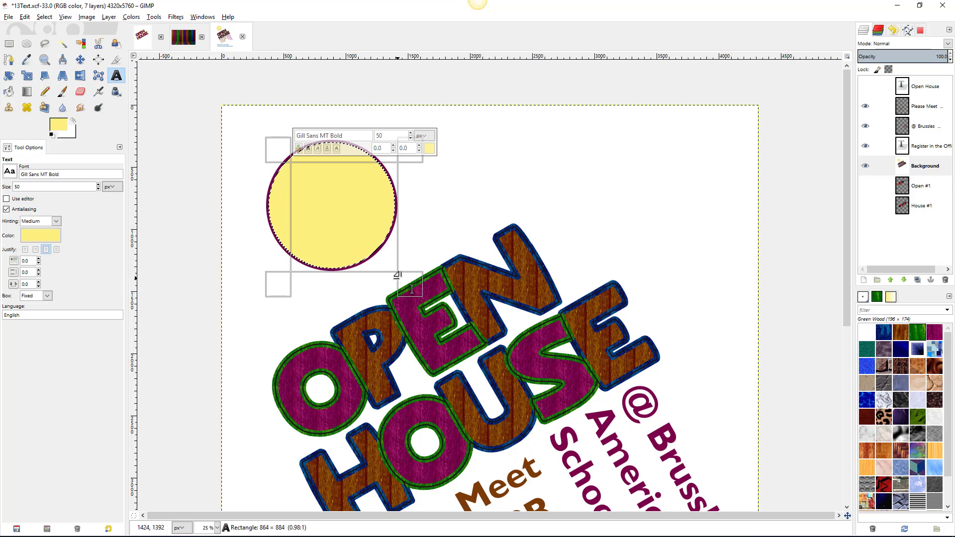
drag(412, 289, 397, 270)
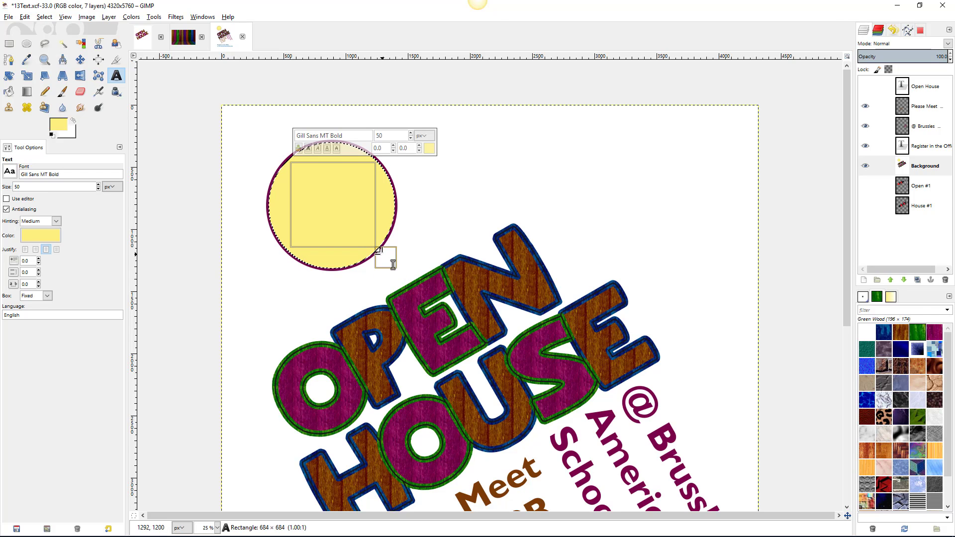
- Sample the circle's purple border (9c5082) as the text colour and type 'Meet'
click(59, 124)
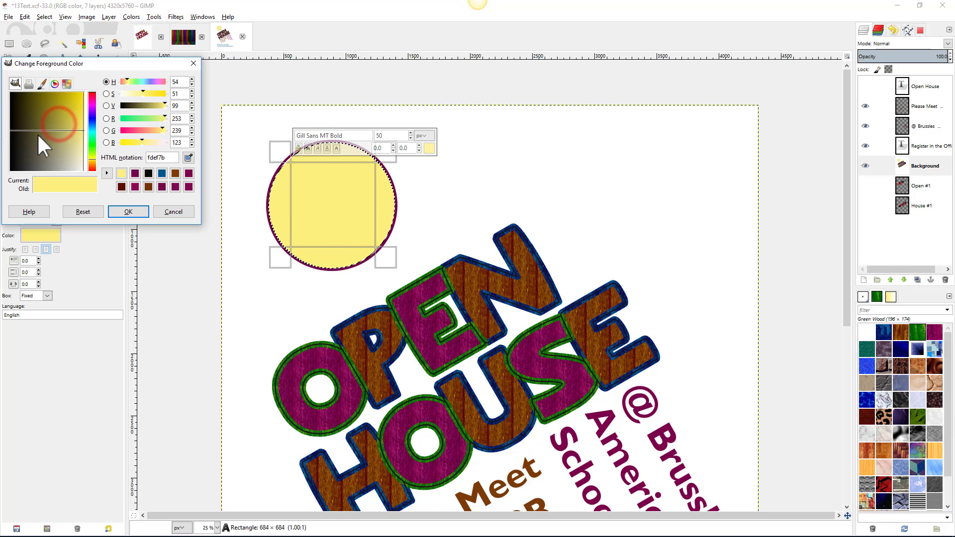
click(171, 211)
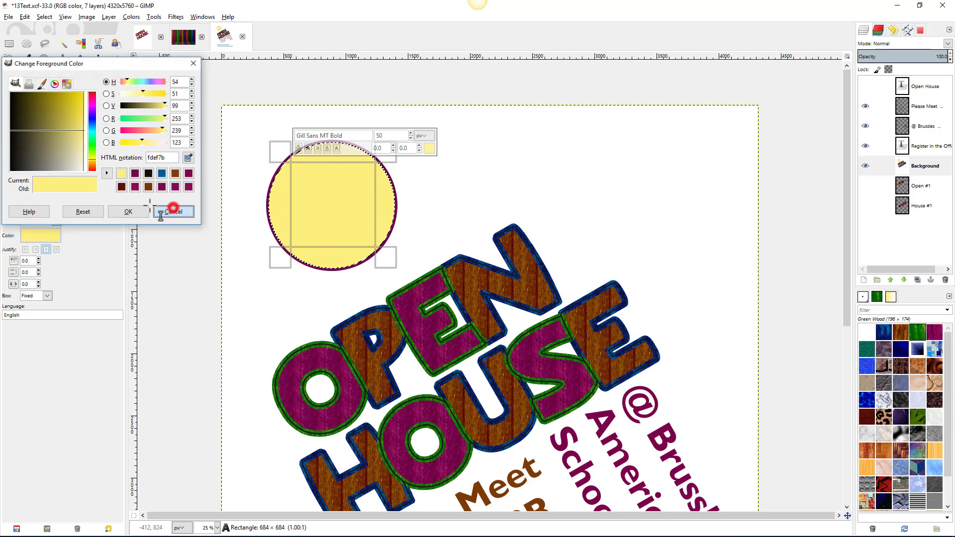
click(39, 235)
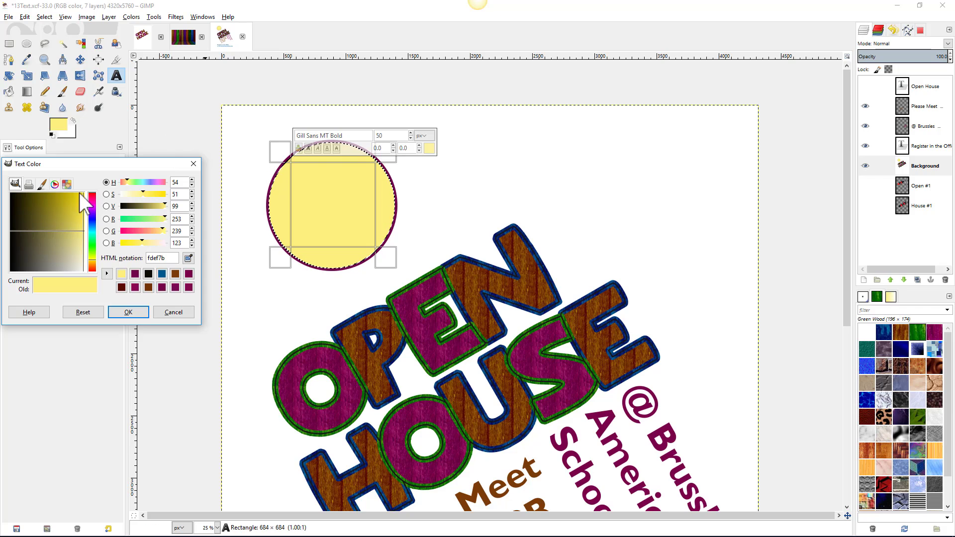
click(188, 258)
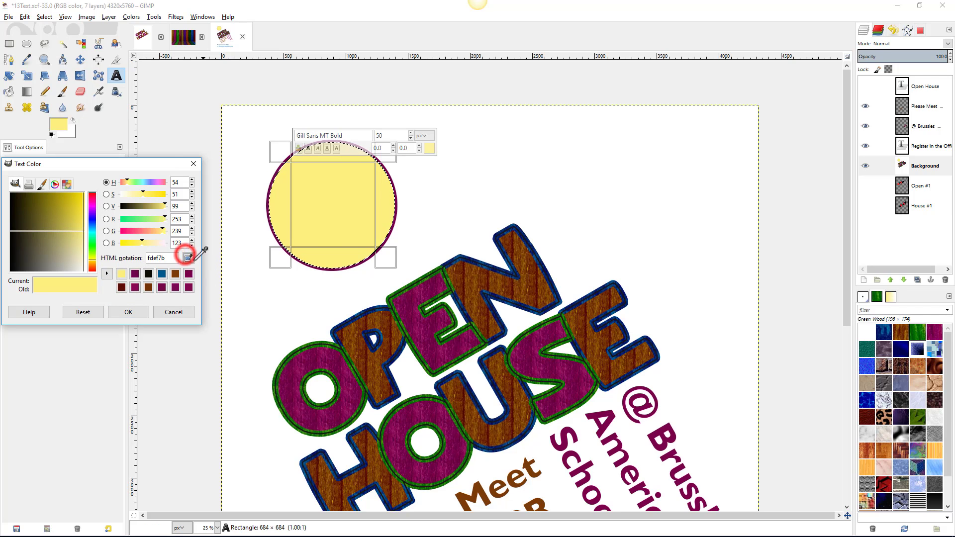
click(268, 195)
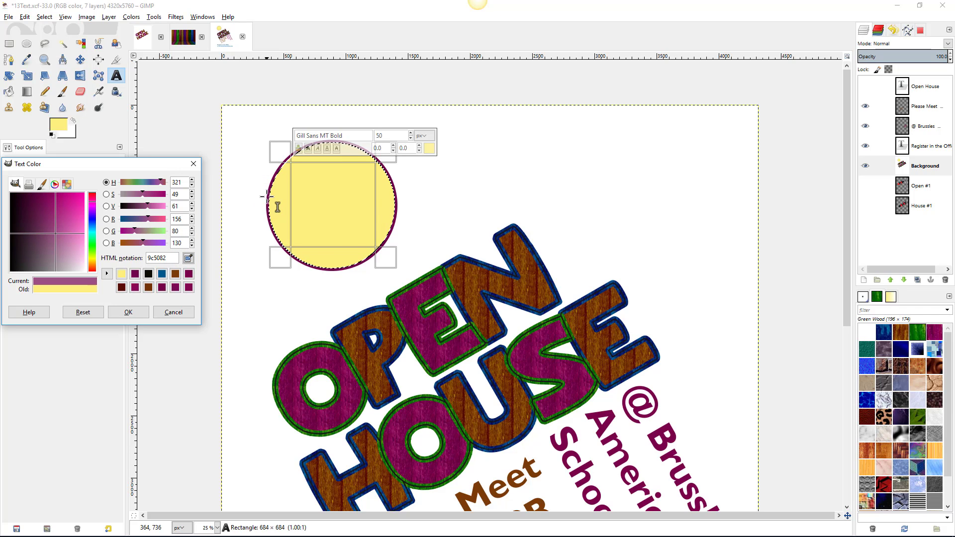
click(312, 175)
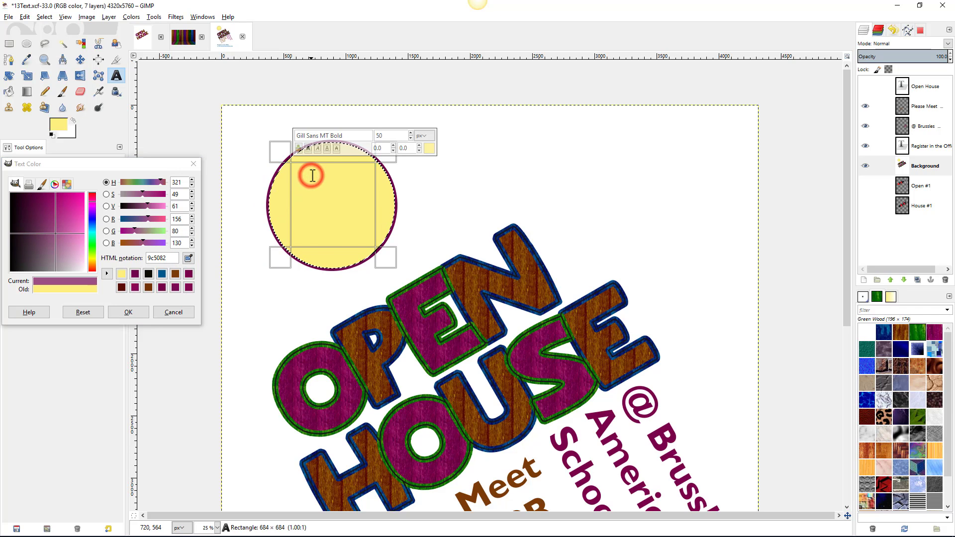
text(Meet)
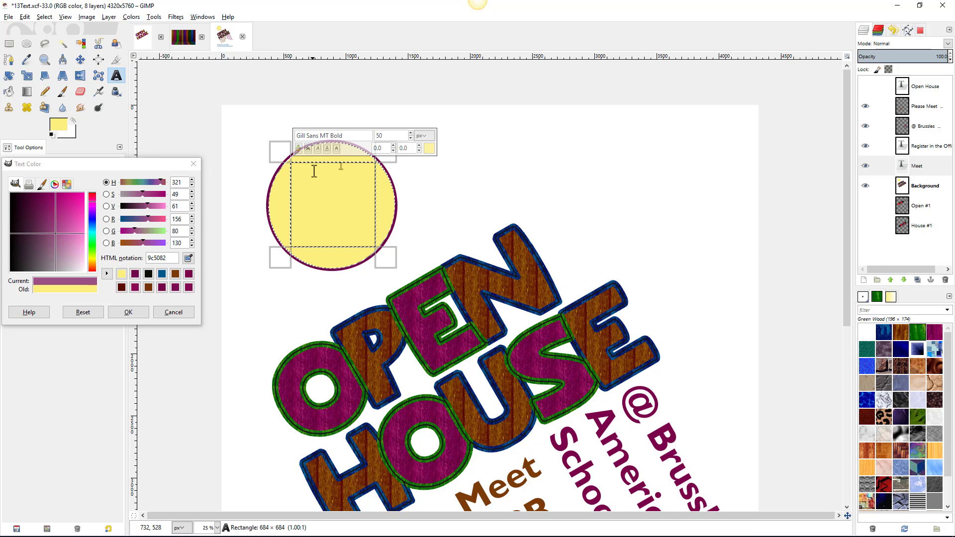
click(142, 314)
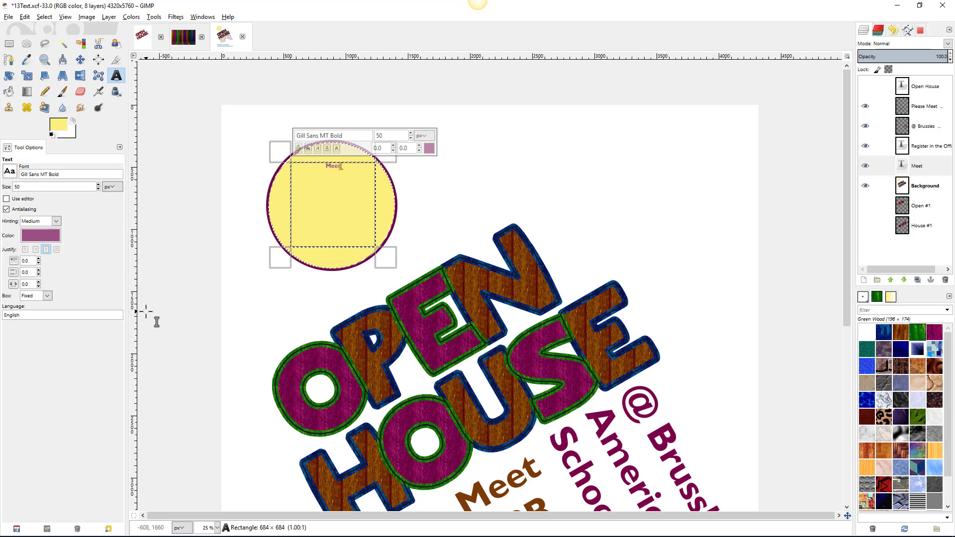
- Add 'The Staff' on a new line, enlarge the font size, and nudge the text left
key(Return)
text(The Staff)
drag(359, 172, 318, 168)
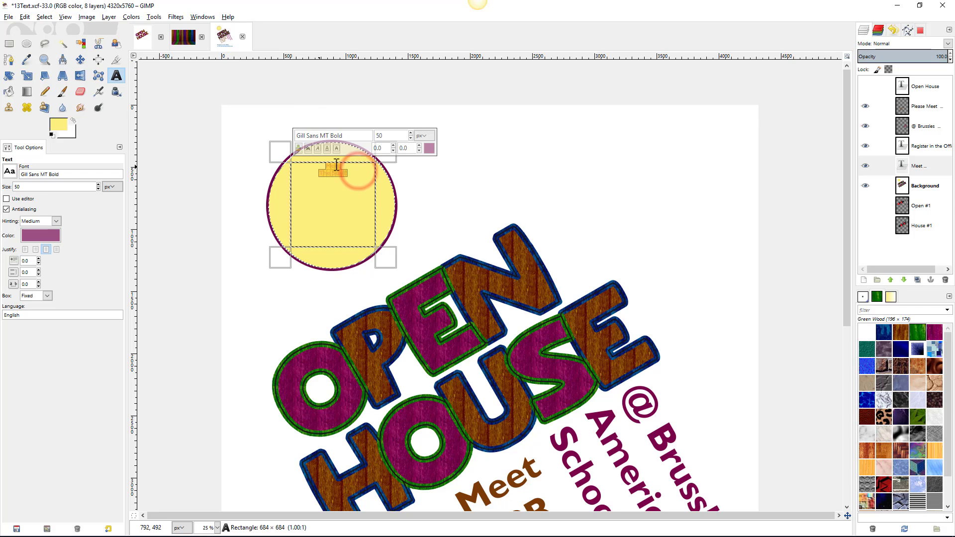
click(411, 133)
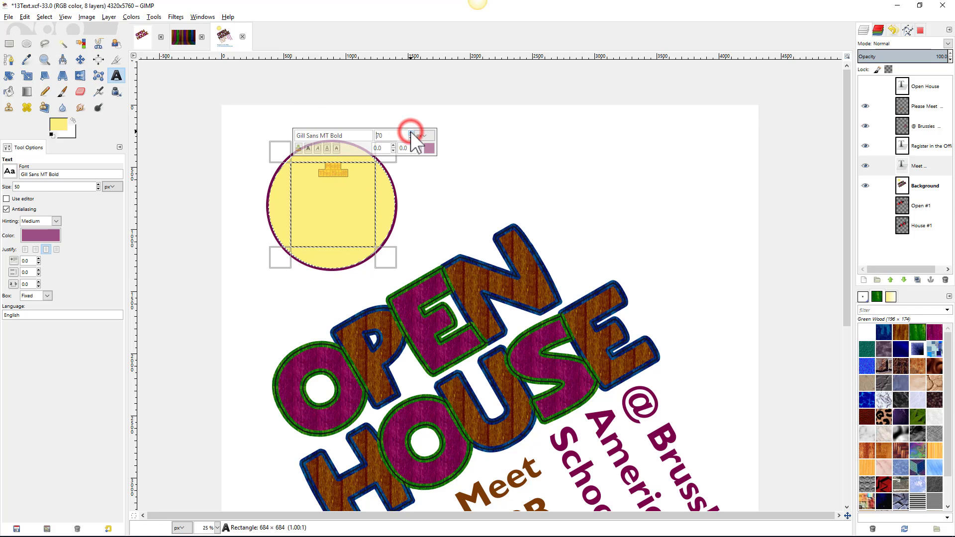
click(411, 132)
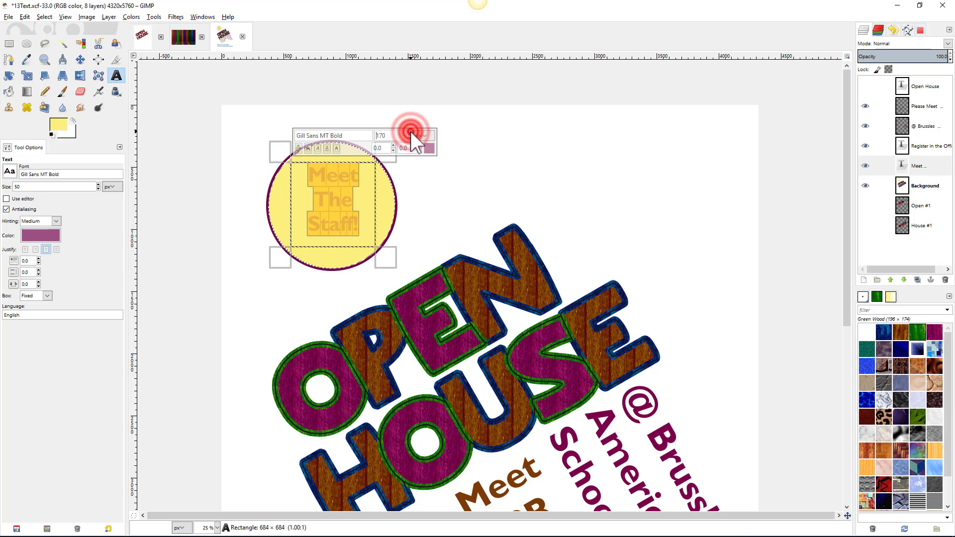
click(79, 60)
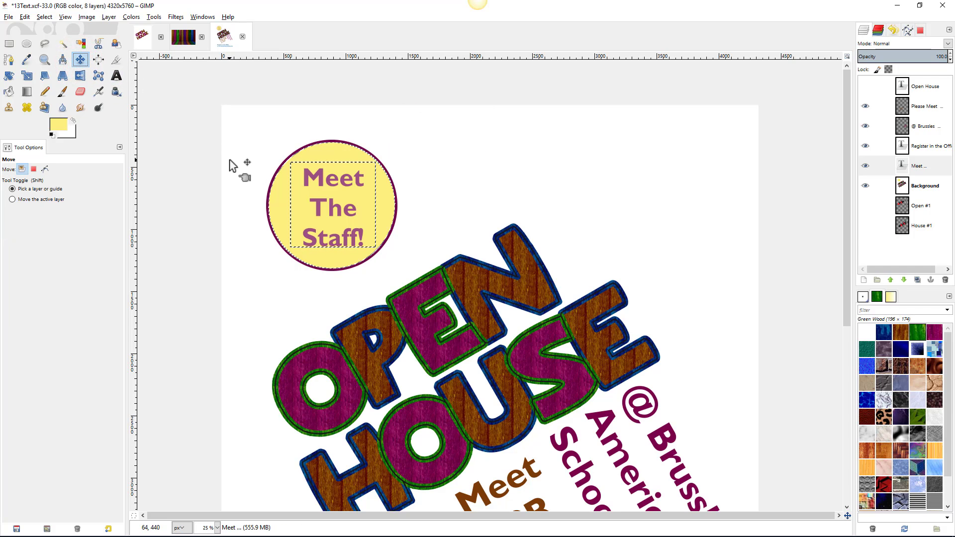
drag(320, 177, 319, 176)
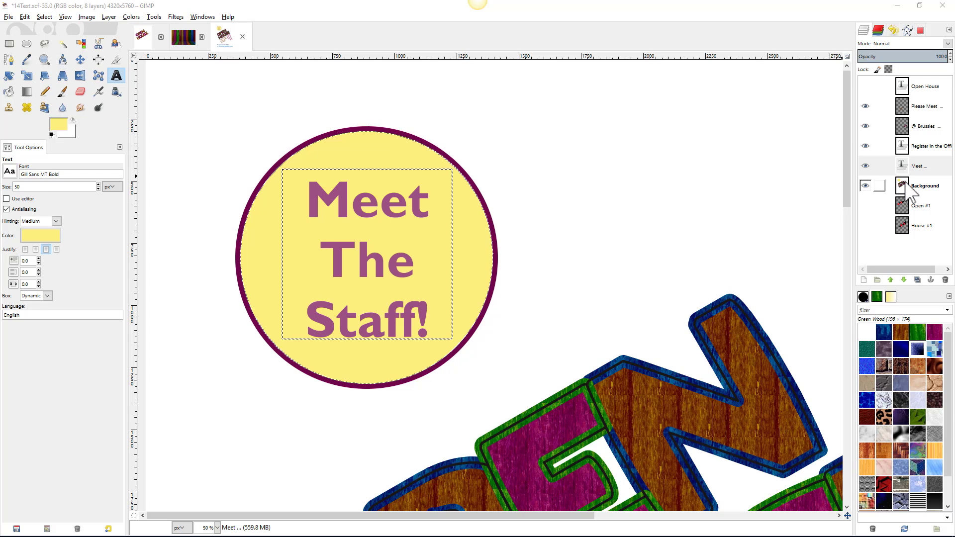
- Select the ringed yellow circle on the Background layer, copy it, and paste it twice as new layers
click(916, 189)
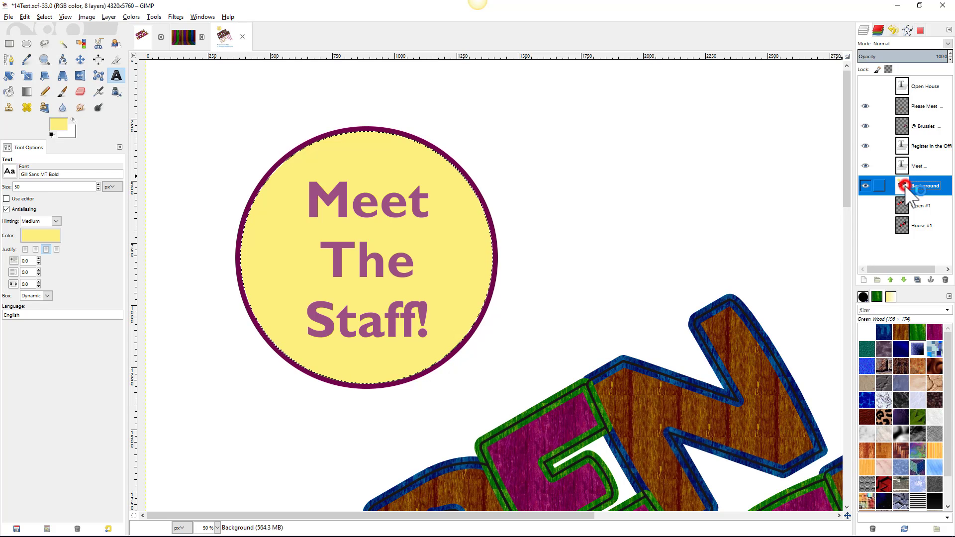
click(62, 46)
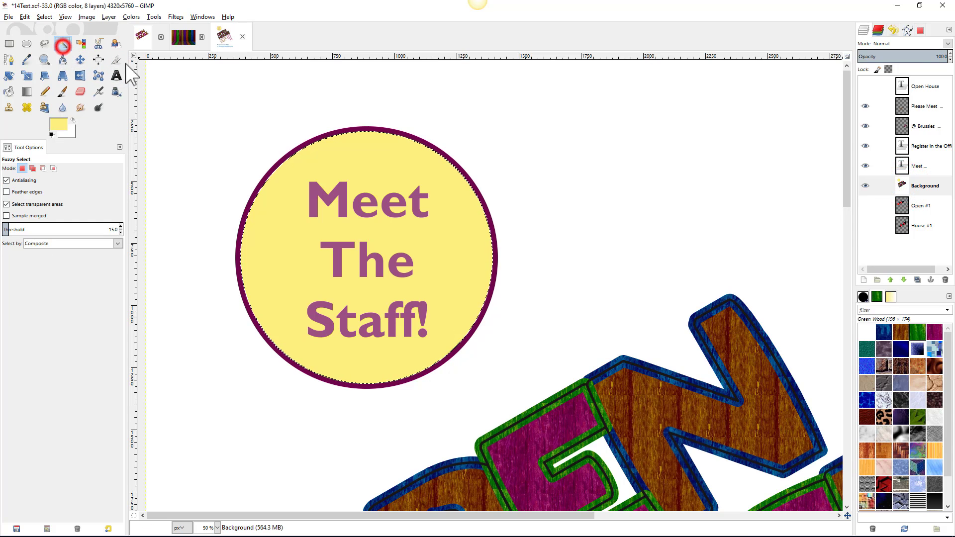
shift+click(315, 139)
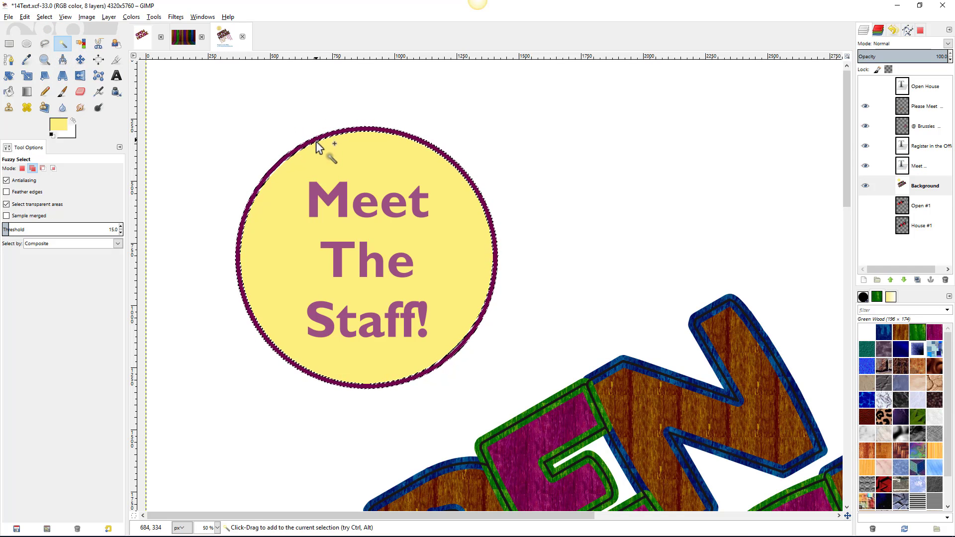
key(ctrl+c)
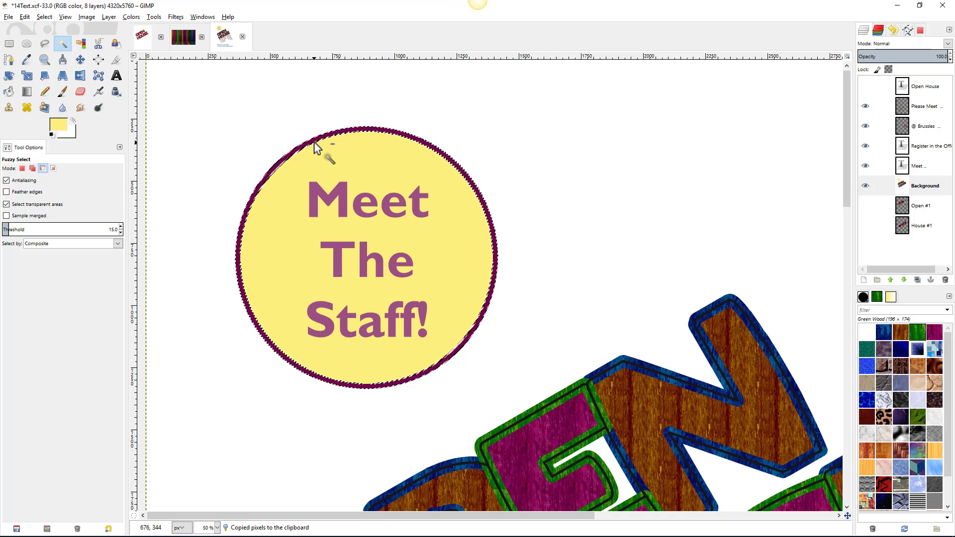
click(21, 17)
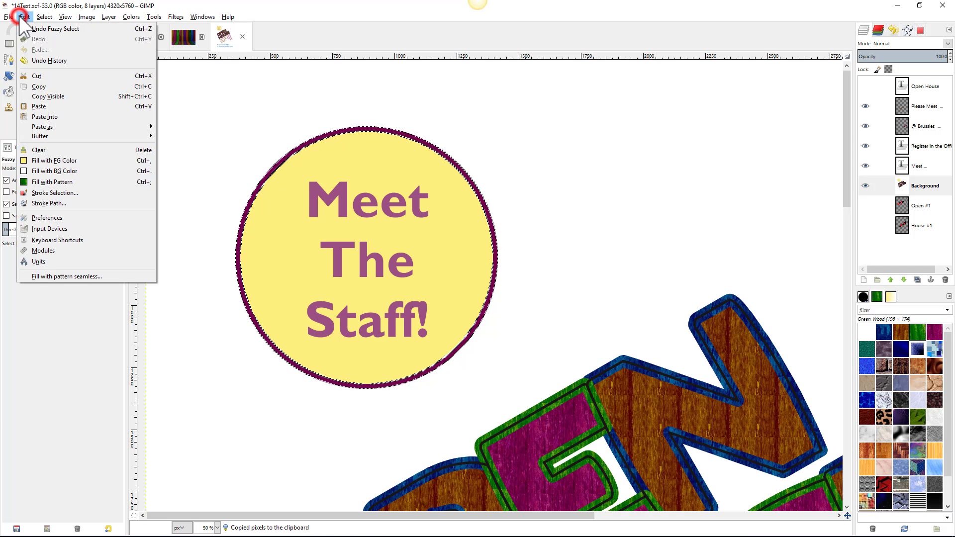
mouse_move(35, 129)
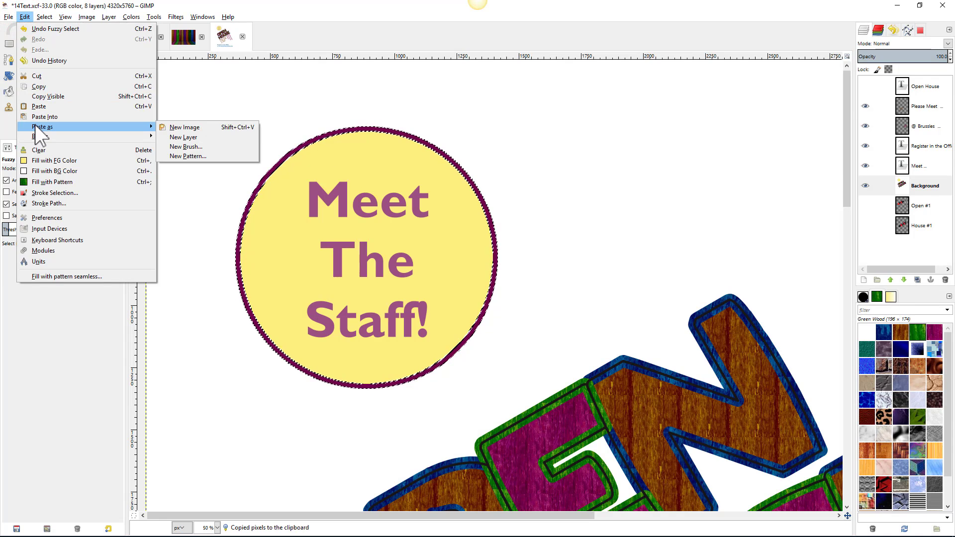
click(167, 138)
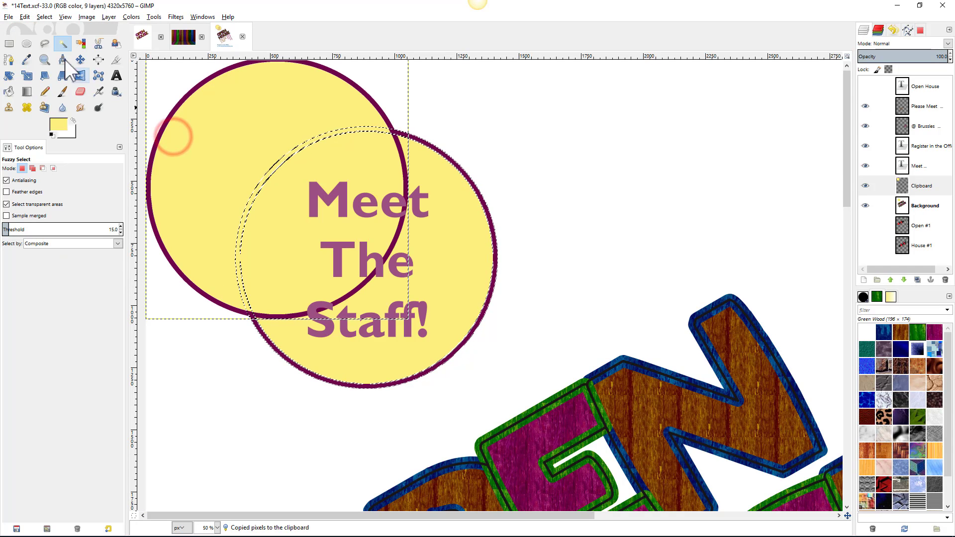
click(25, 16)
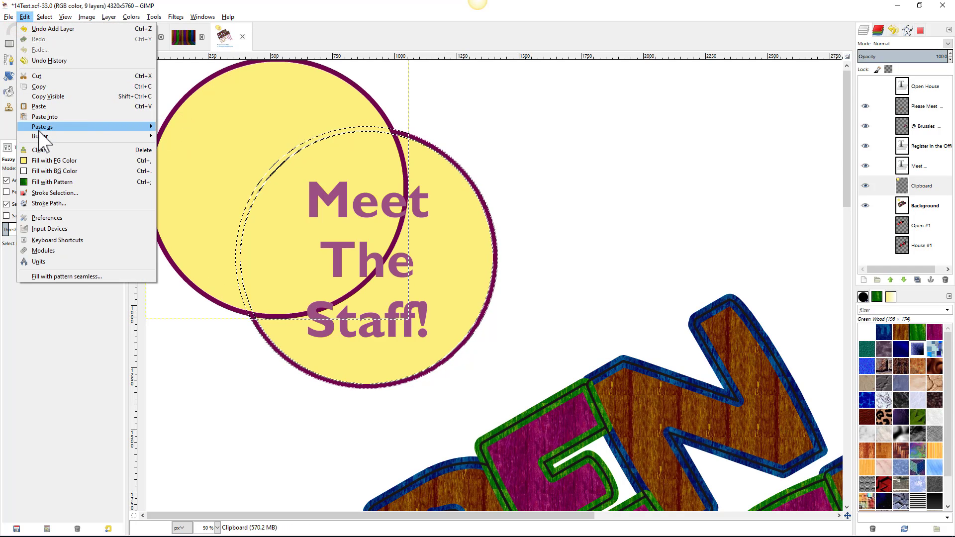
mouse_move(40, 129)
click(187, 136)
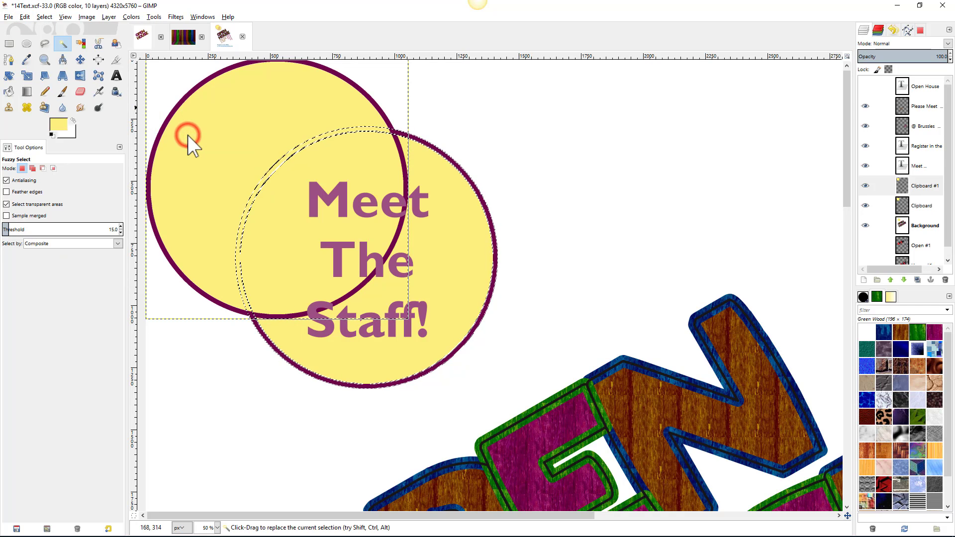
- Drag one circle copy to the poster's right side and the other to the lower left
click(81, 60)
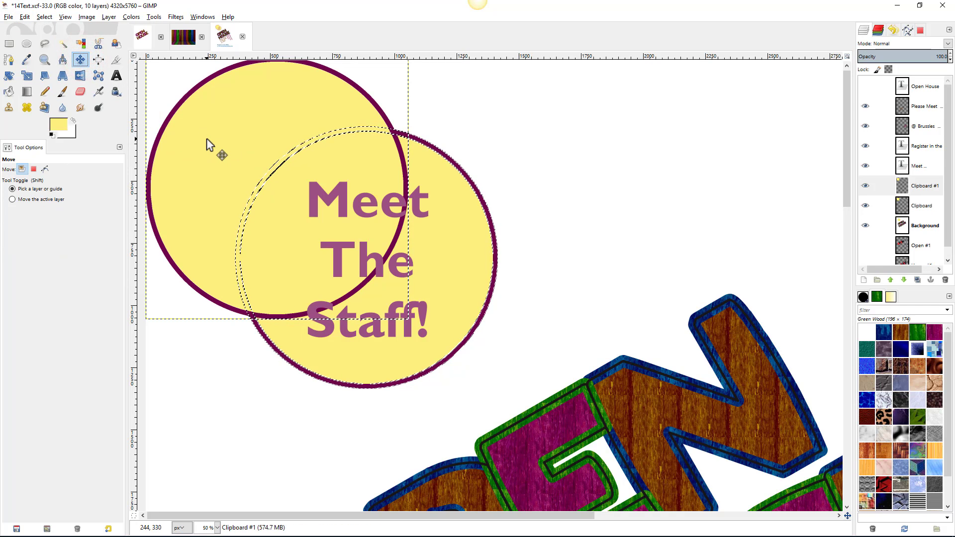
click(207, 140)
drag(207, 139, 682, 175)
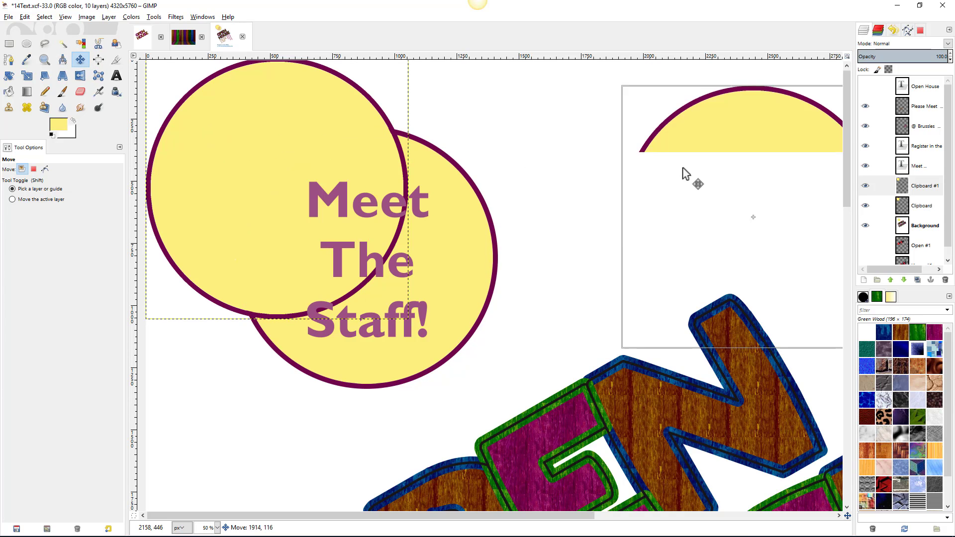
drag(233, 266, 228, 444)
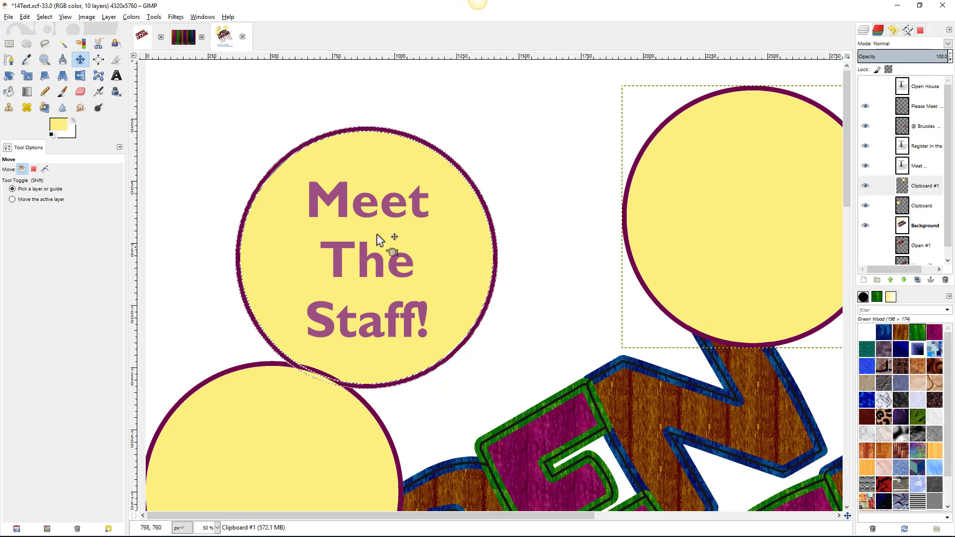
- Rename the right circle's layer 'Circle 2' and the lower-left one 'Circle 3'
click(865, 186)
click(866, 186)
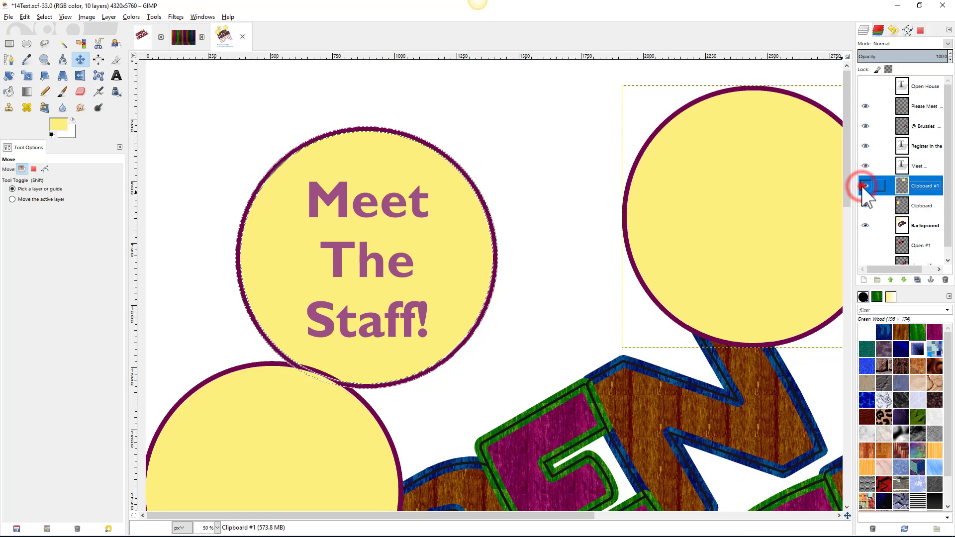
double_click(921, 186)
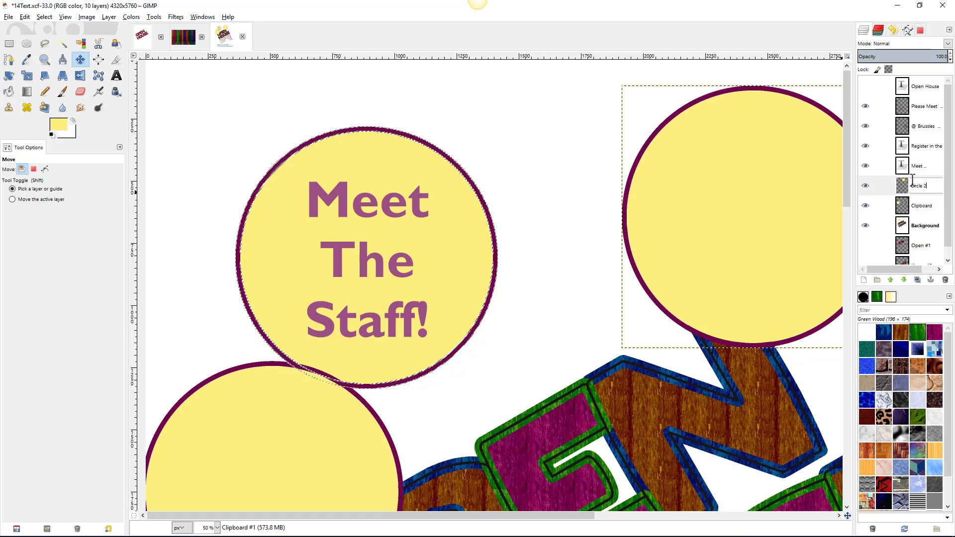
text(Circle 2)
key(Return)
double_click(918, 199)
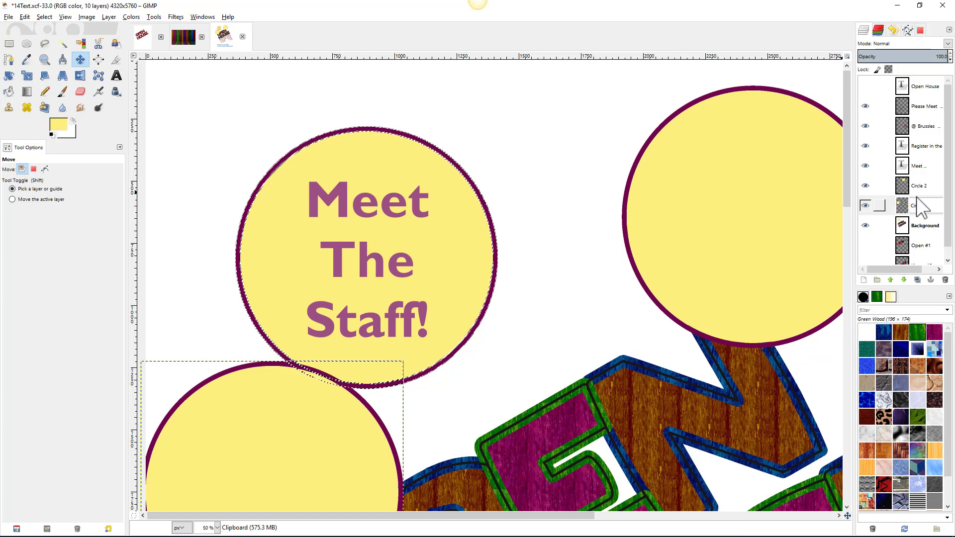
text(Circle 3)
key(Return)
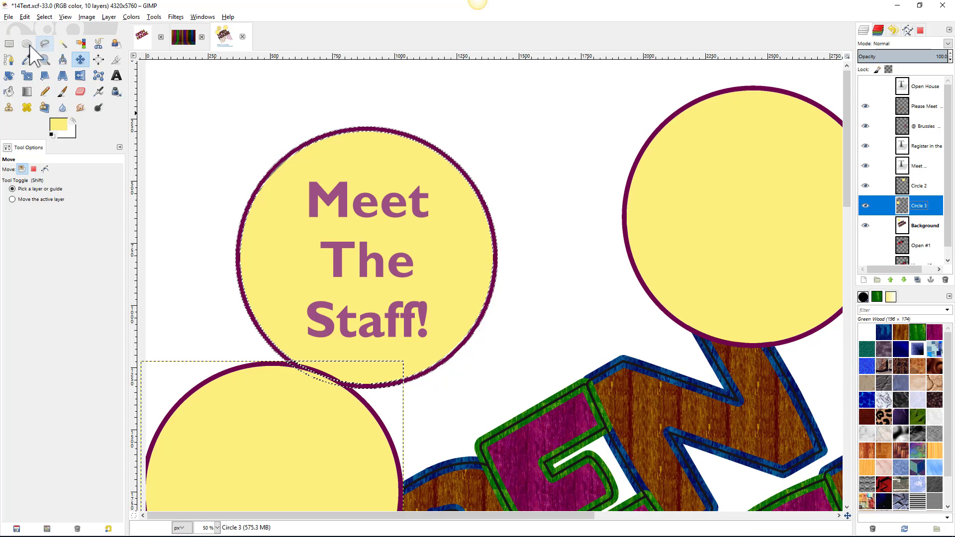
- Select the lower-left circle's interior and set the foreground colour to the letter outlines' green
click(63, 44)
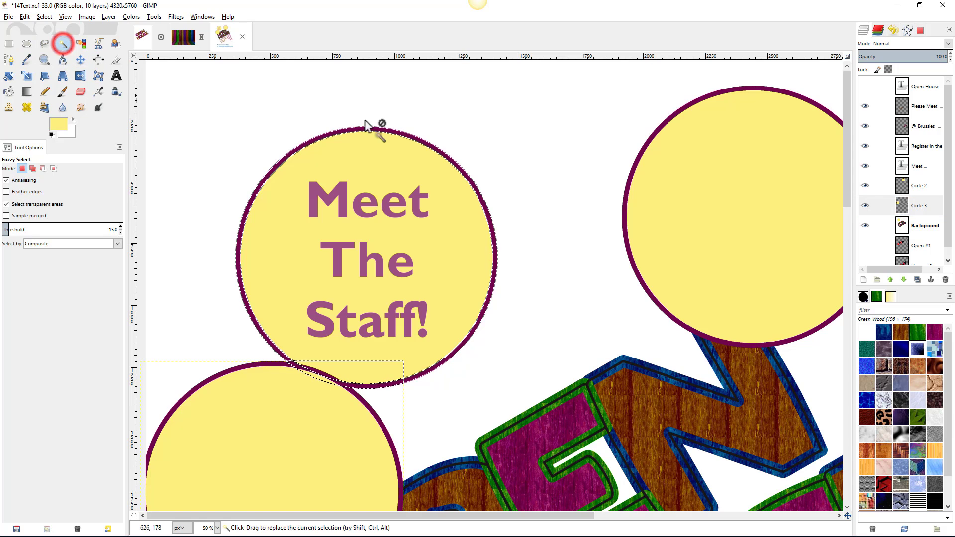
click(315, 445)
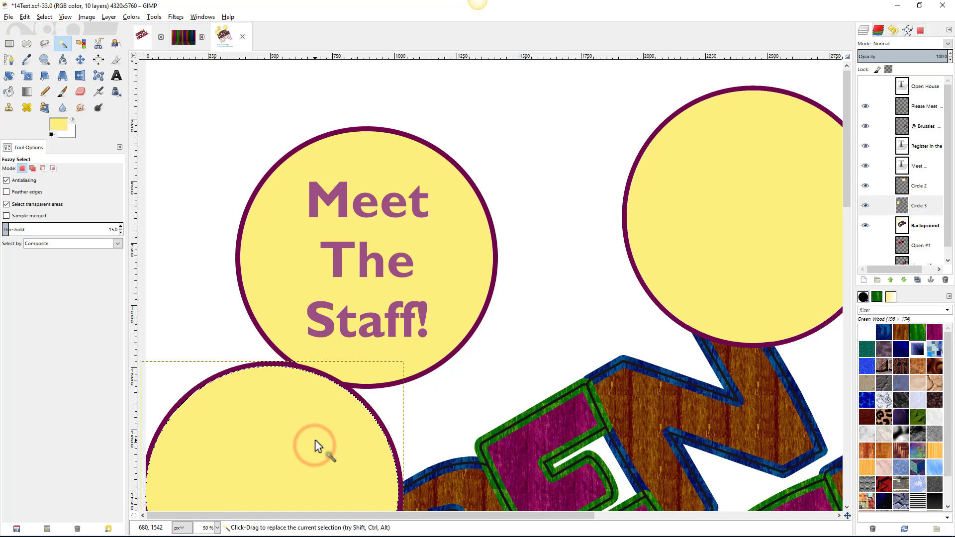
click(61, 121)
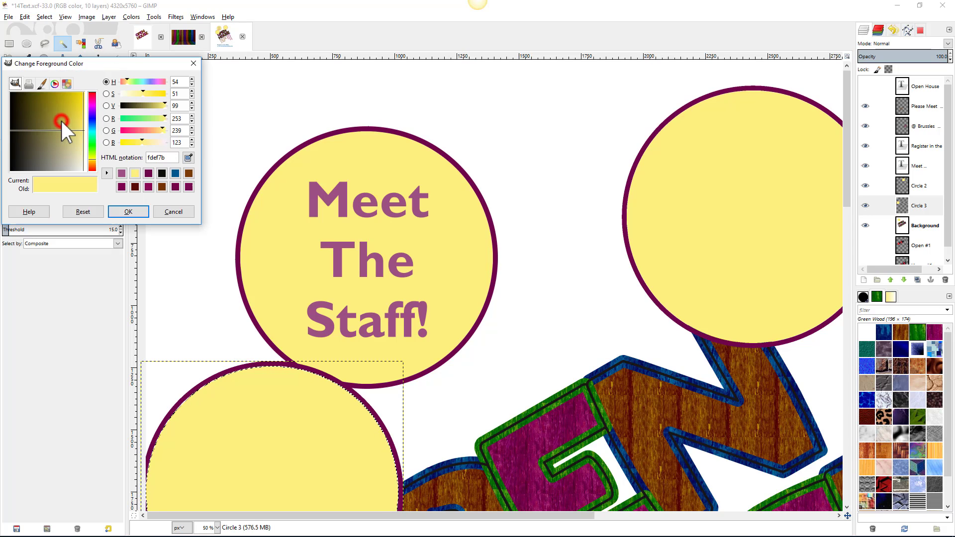
click(189, 157)
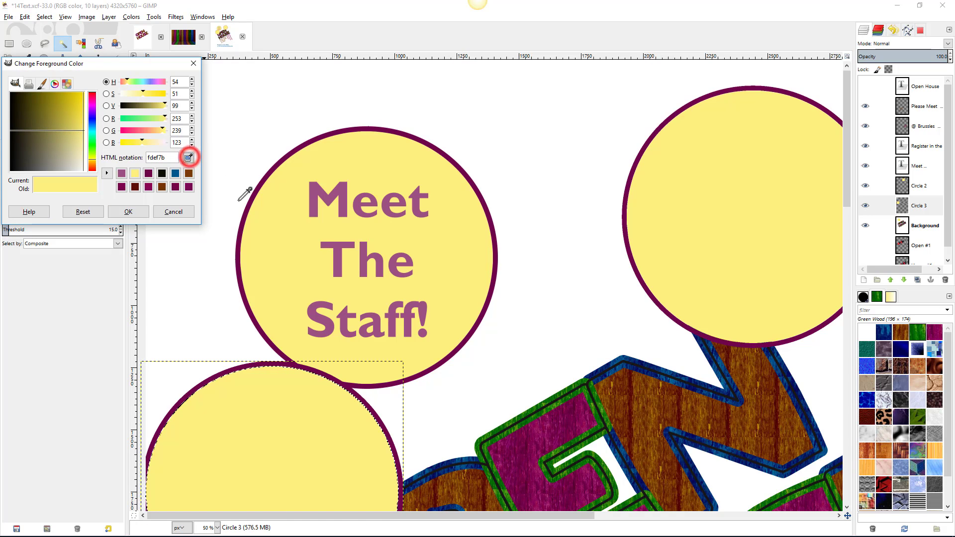
click(530, 420)
click(135, 210)
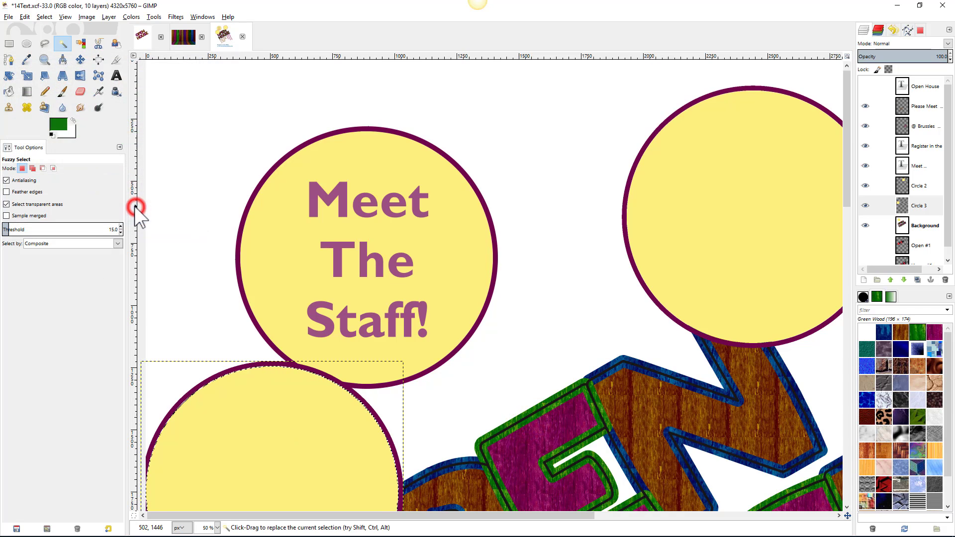
- Fill the selected circle with the green foreground colour
right_click(223, 415)
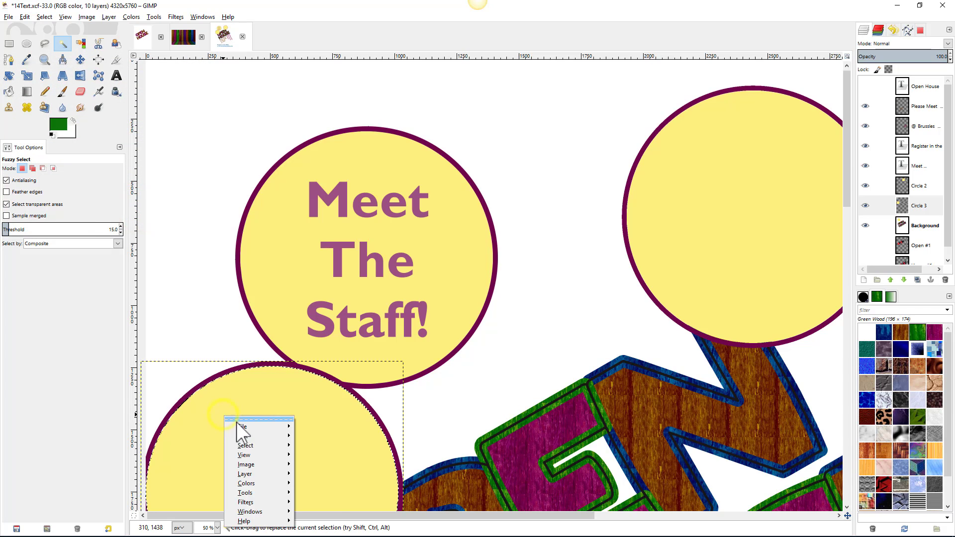
mouse_move(247, 436)
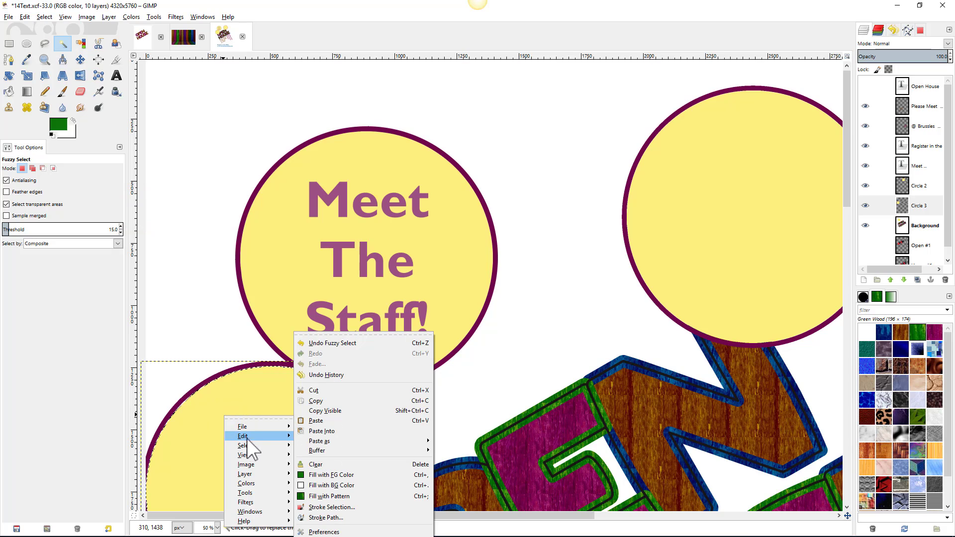
click(320, 476)
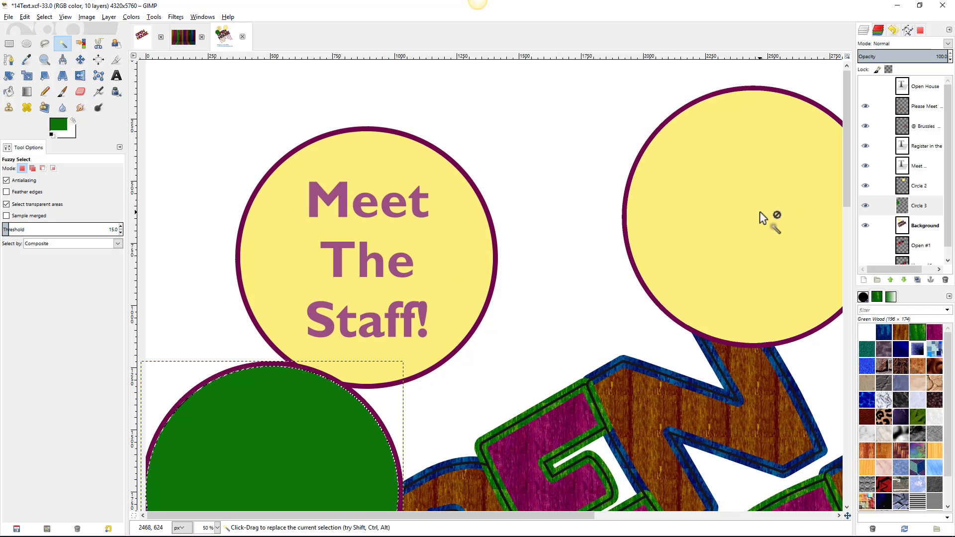
- Duplicate the Meet The Staff! text layer and drag the copy into the right circle
click(918, 168)
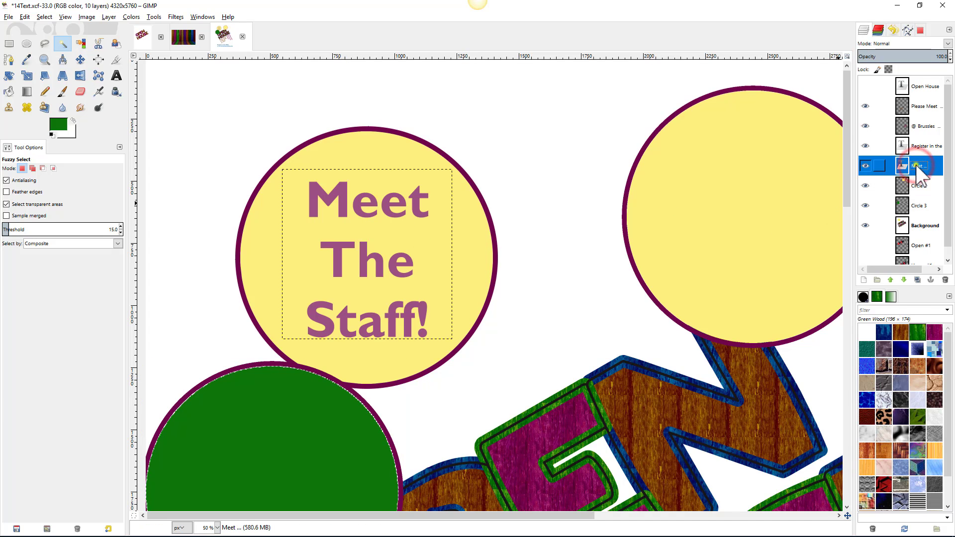
right_click(917, 168)
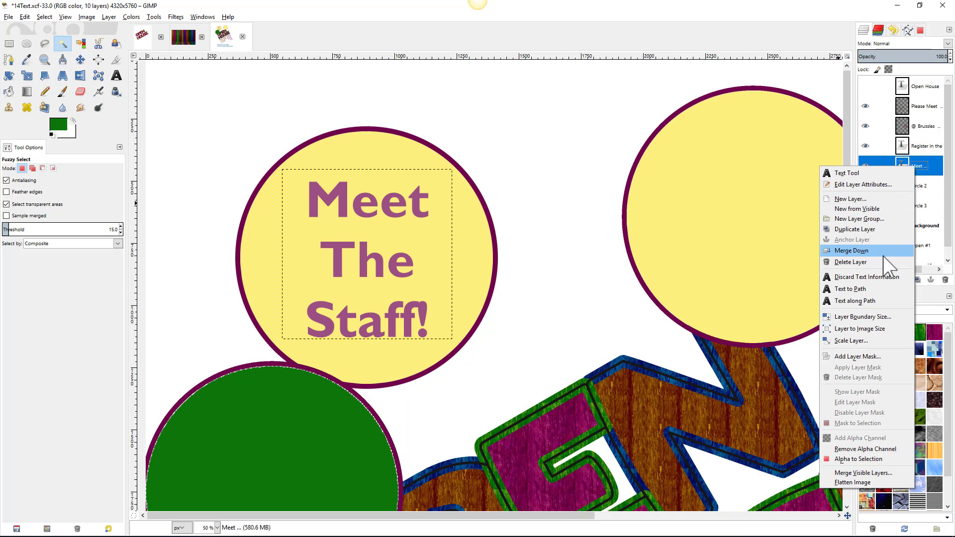
click(877, 228)
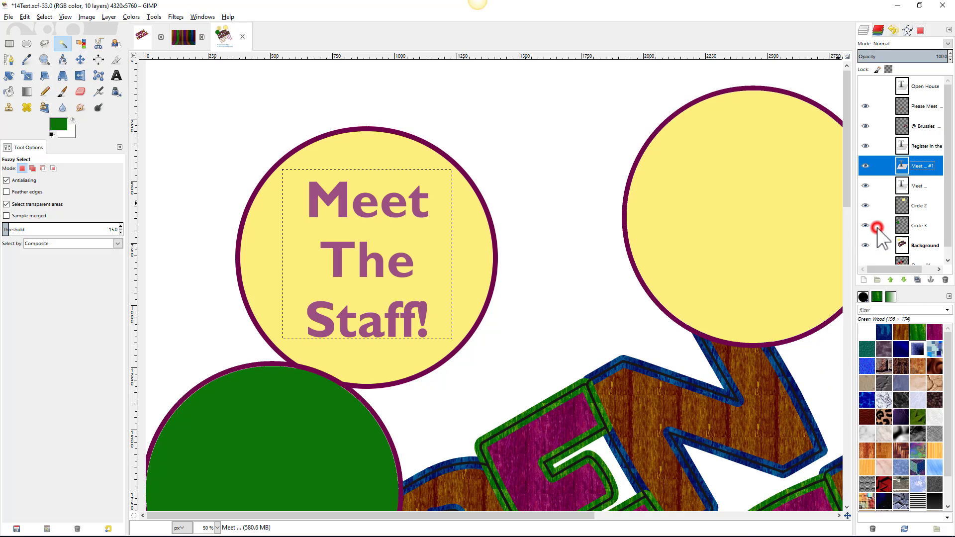
click(81, 59)
drag(341, 187, 718, 148)
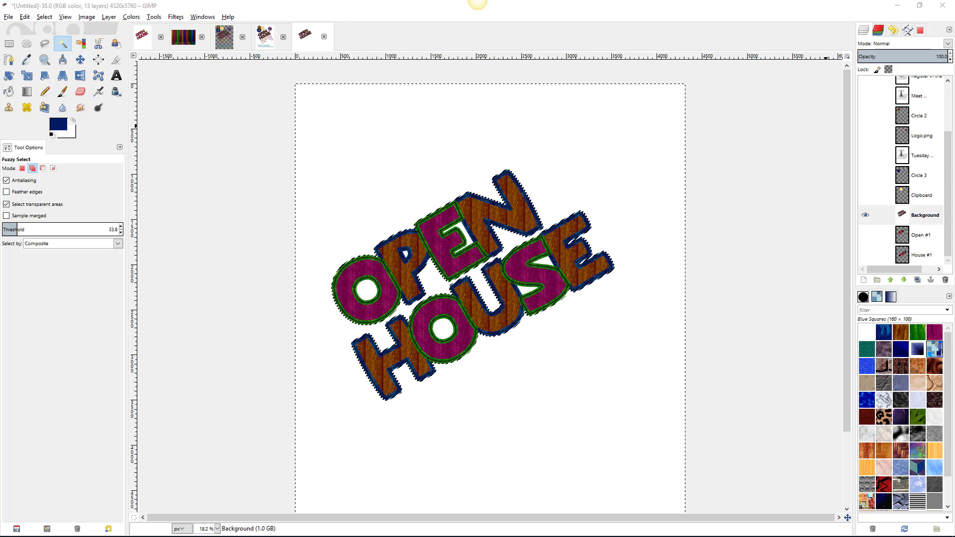
- Switch to the Eraser and remove the selection around the OPEN HOUSE letters
key(shift+e)
click(233, 159)
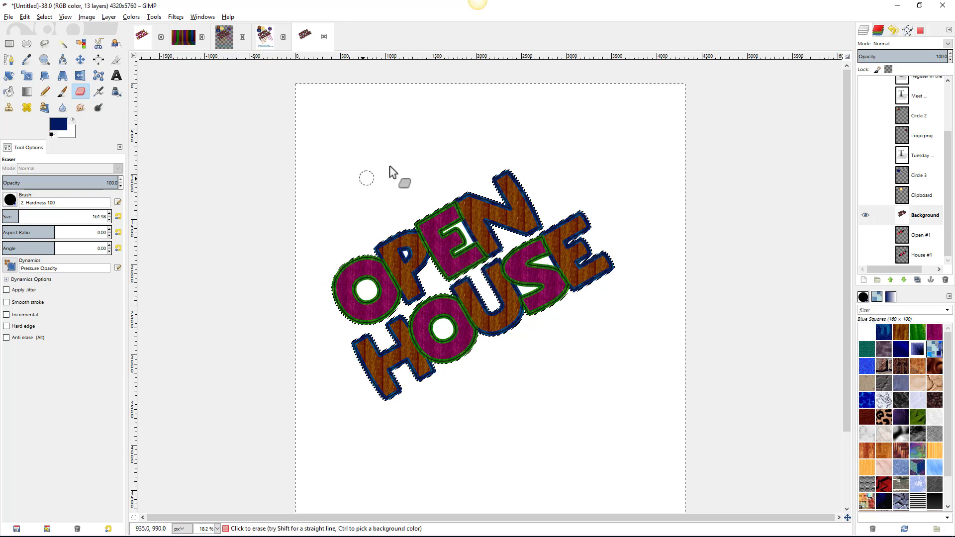
click(45, 16)
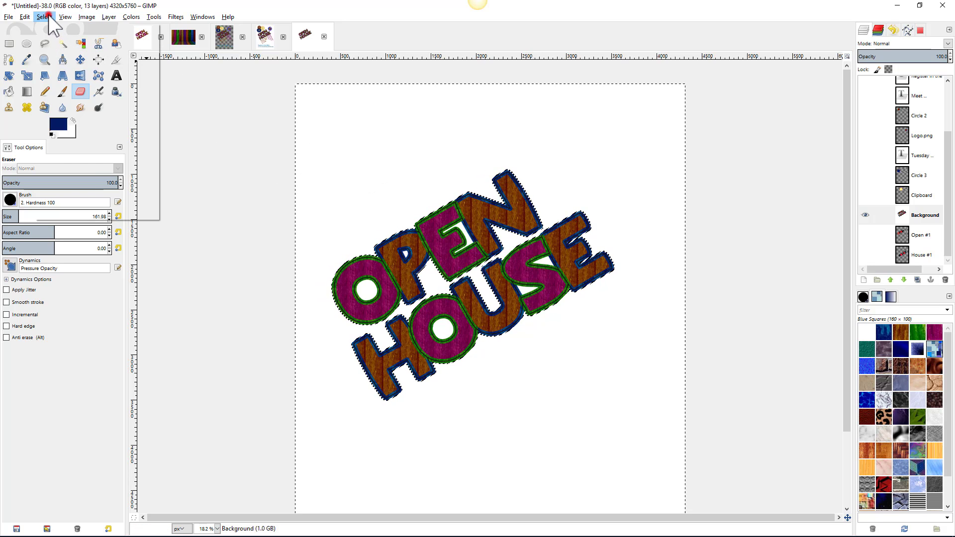
click(55, 43)
- Erase a test stroke through OPEN, then undo it
click(386, 129)
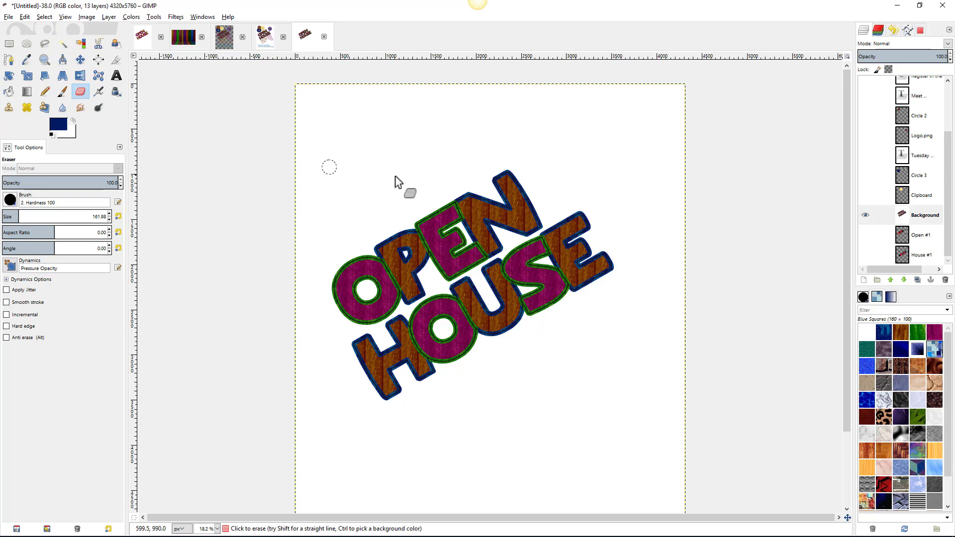
mouse_move(395, 171)
mouse_down()
mouse_move(493, 296)
mouse_move(500, 286)
mouse_up()
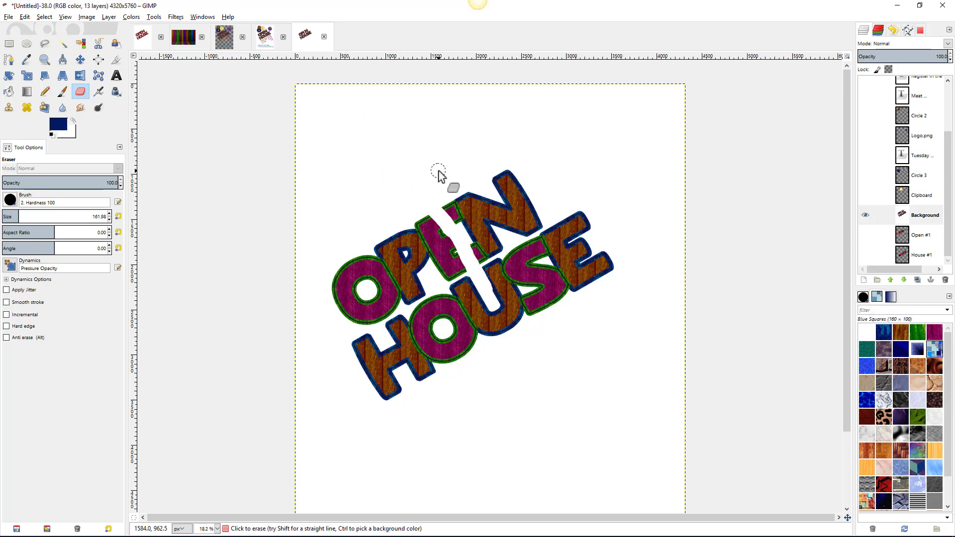
key(ctrl+z)
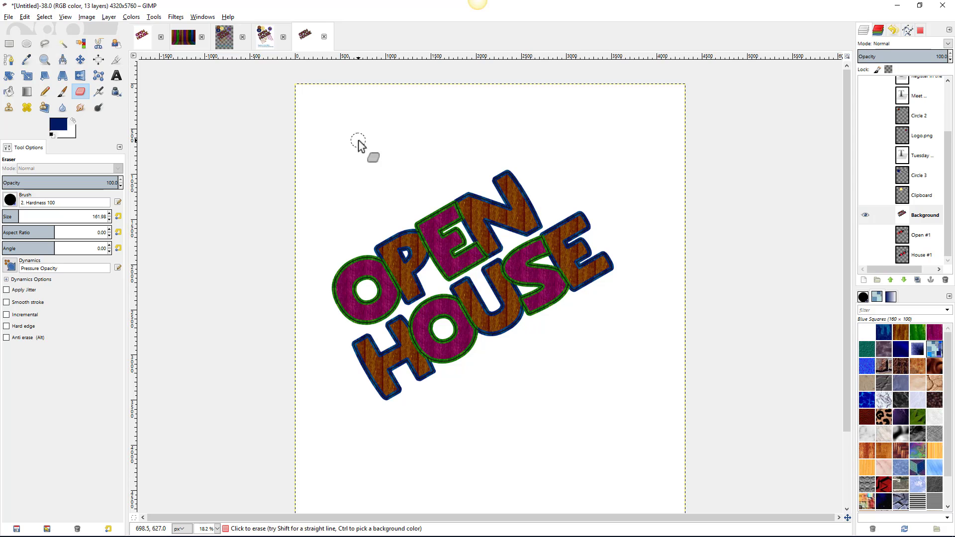
click(7, 17)
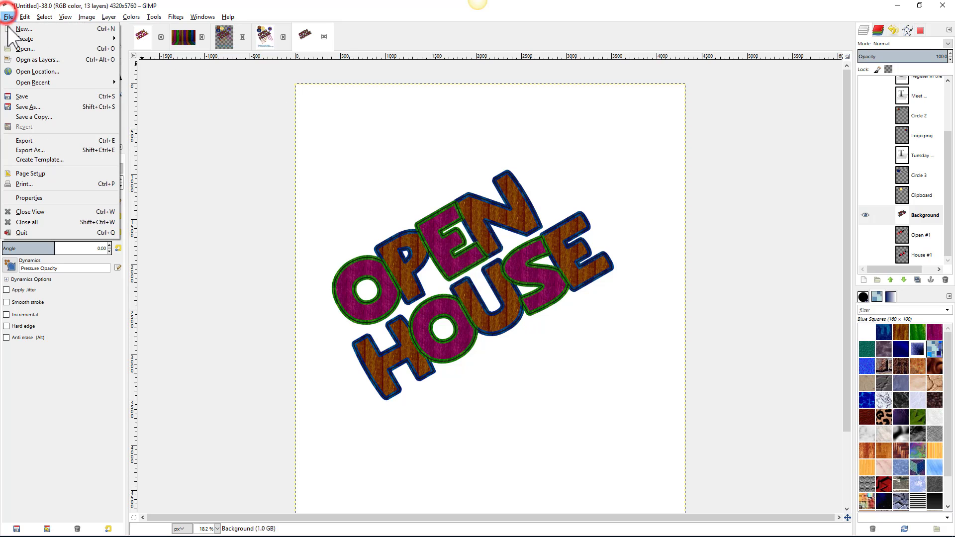
click(16, 30)
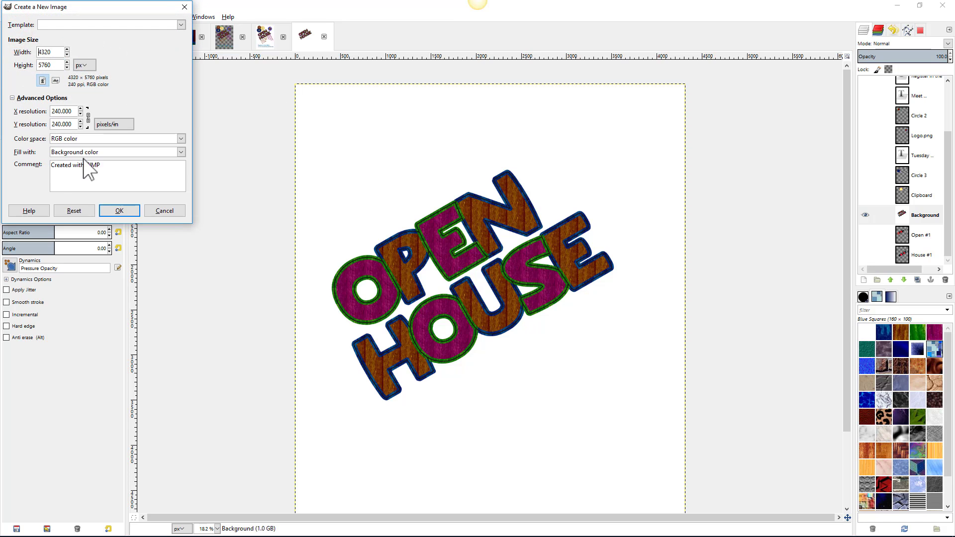
click(84, 152)
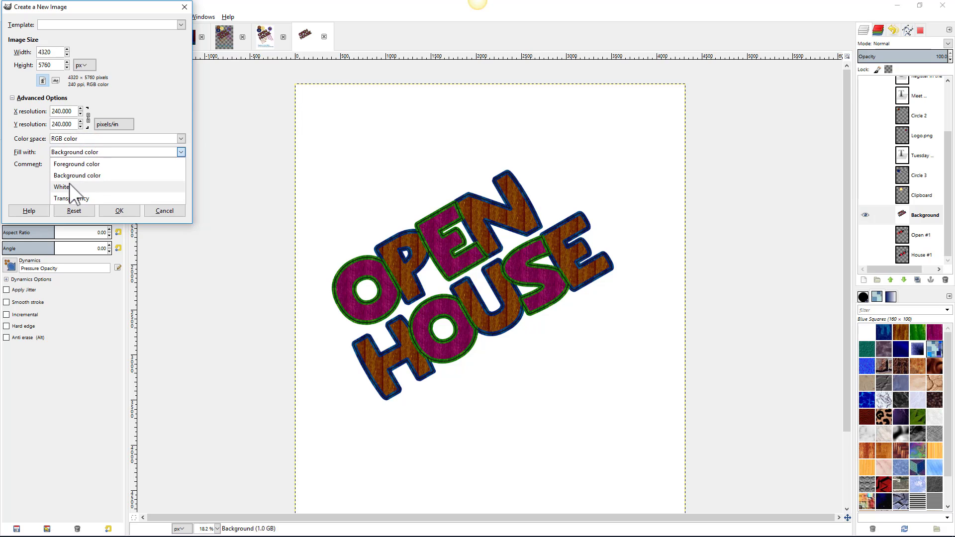
click(162, 210)
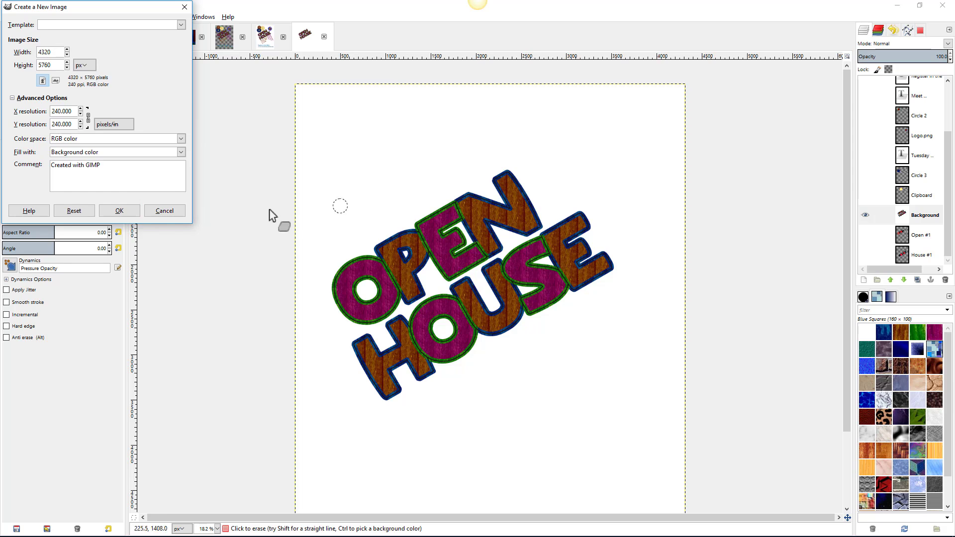
click(164, 211)
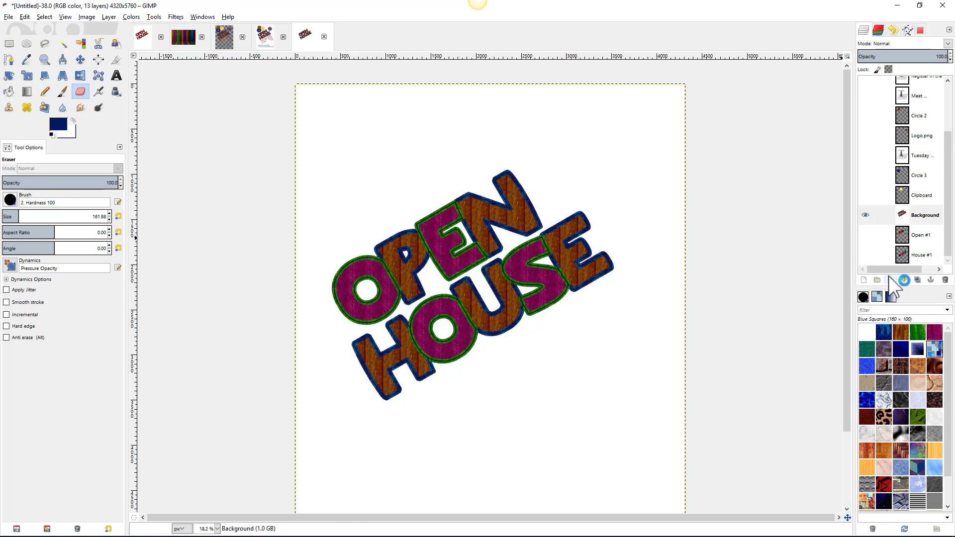
- Add an alpha channel to the Background layer, then test an eraser band and undo it
right_click(905, 215)
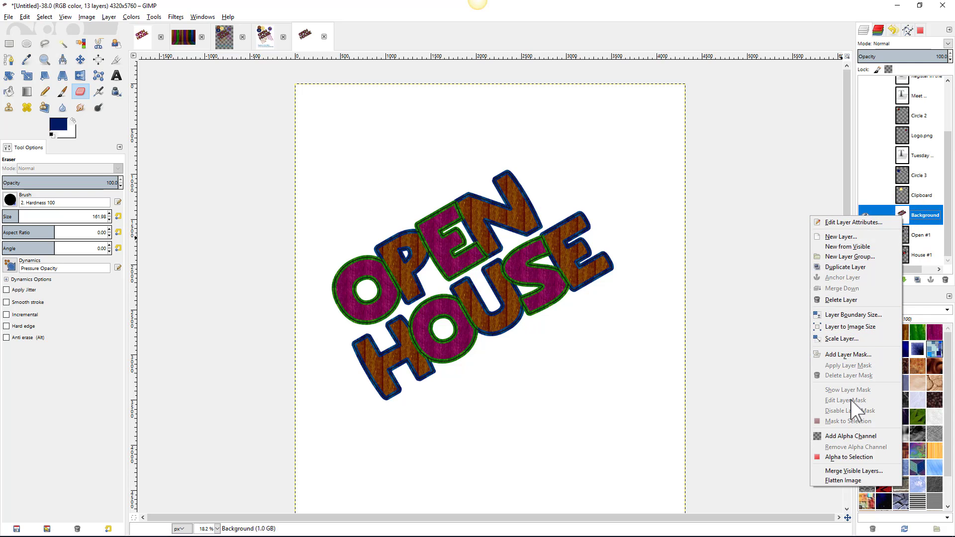
click(855, 436)
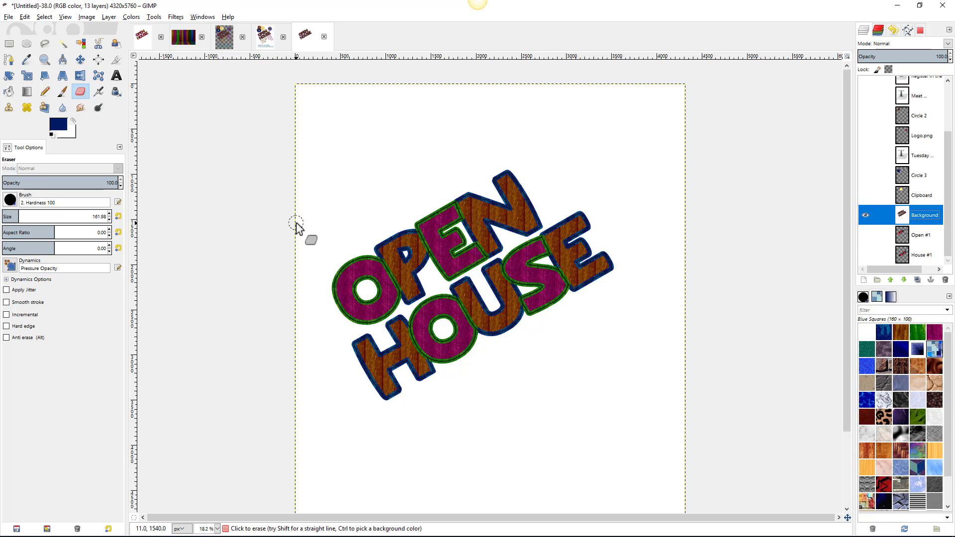
mouse_move(269, 203)
mouse_down()
mouse_move(572, 155)
mouse_move(697, 177)
mouse_move(747, 393)
mouse_up()
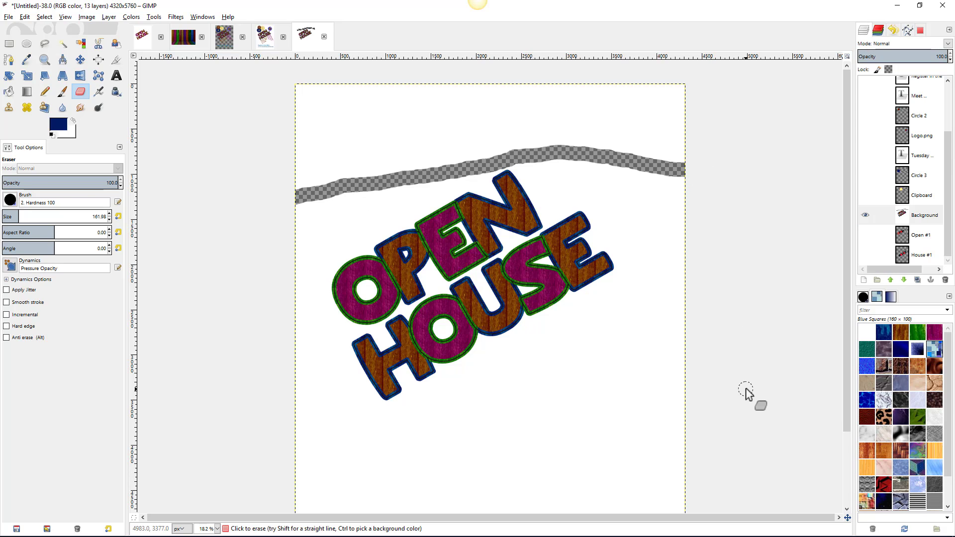
key(ctrl)
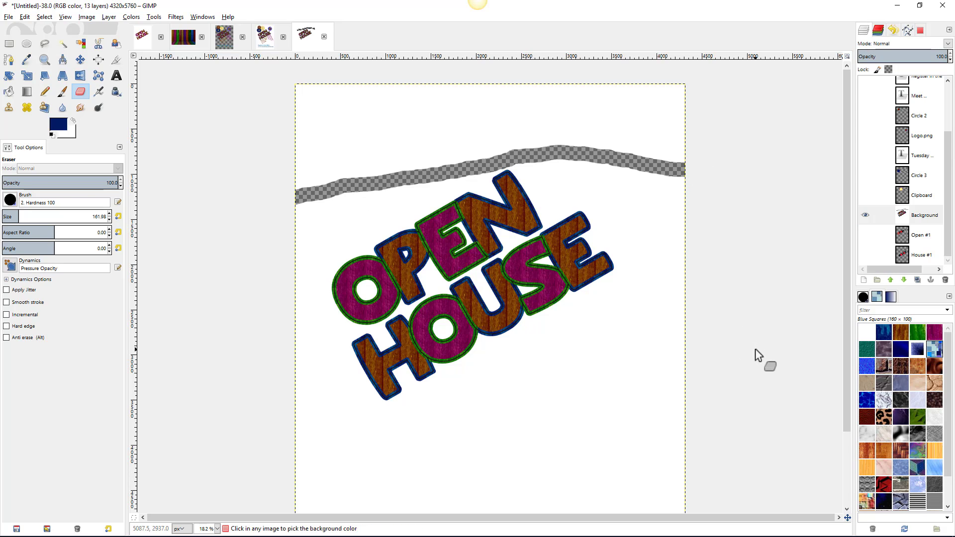
key(ctrl+z)
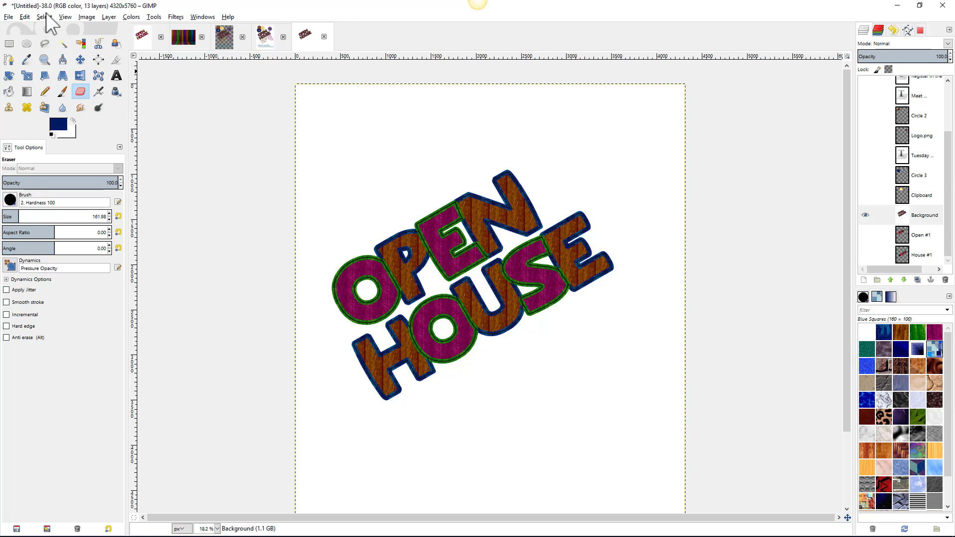
- Fuzzy-select the white page around the lettering and delete it to transparency
click(63, 43)
click(359, 134)
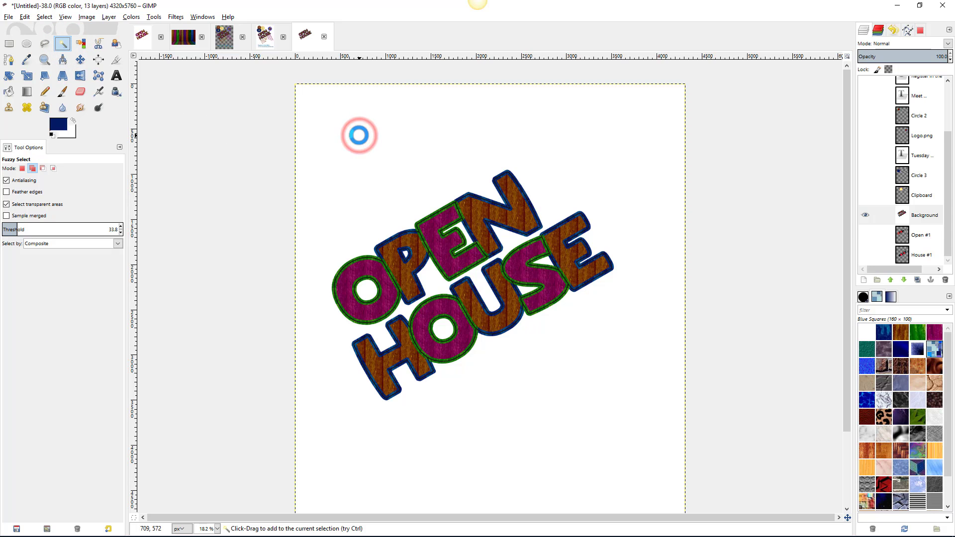
click(359, 136)
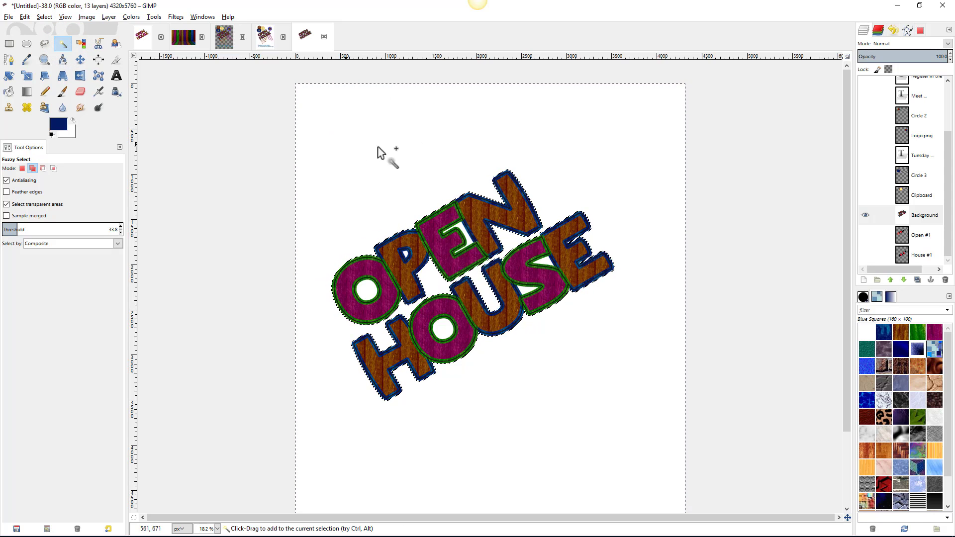
key(Delete)
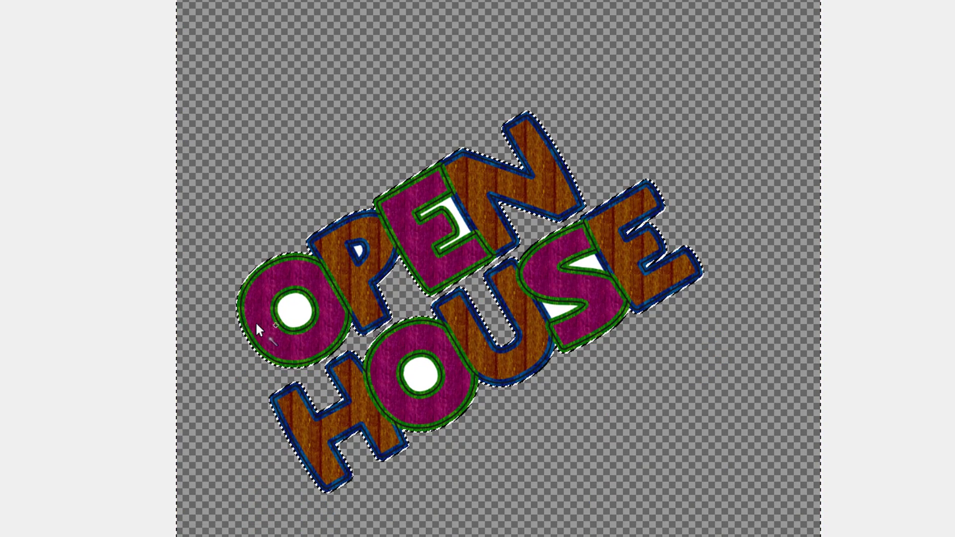
- Delete the white holes inside the O, P, E, S and HOUSE's O letters
click(296, 310)
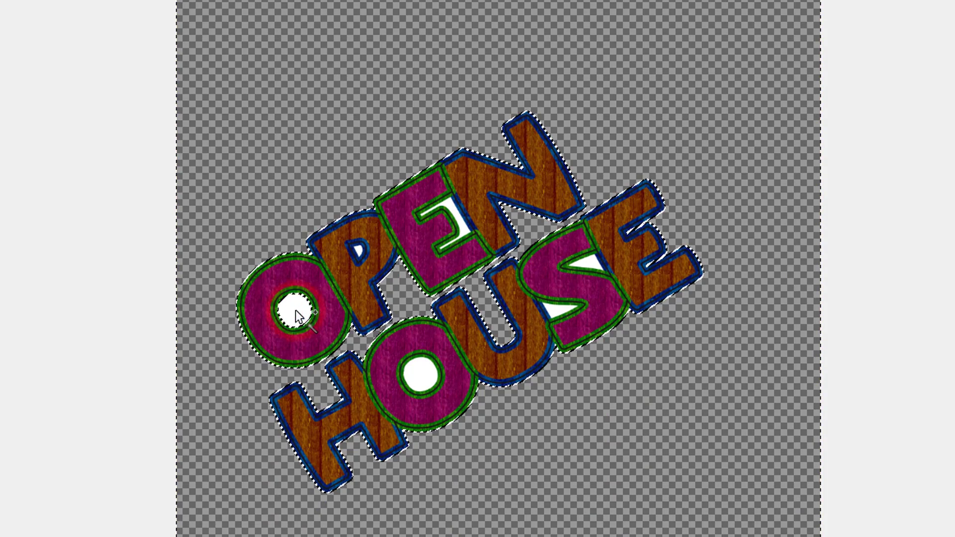
key(Delete)
click(358, 251)
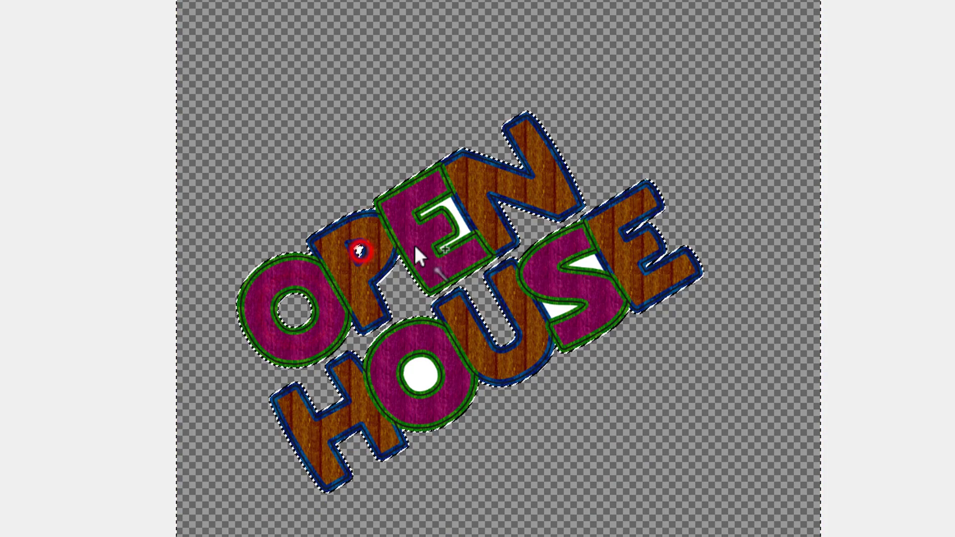
key(Delete)
click(453, 212)
key(Delete)
click(553, 309)
key(Delete)
click(584, 263)
key(Delete)
click(420, 375)
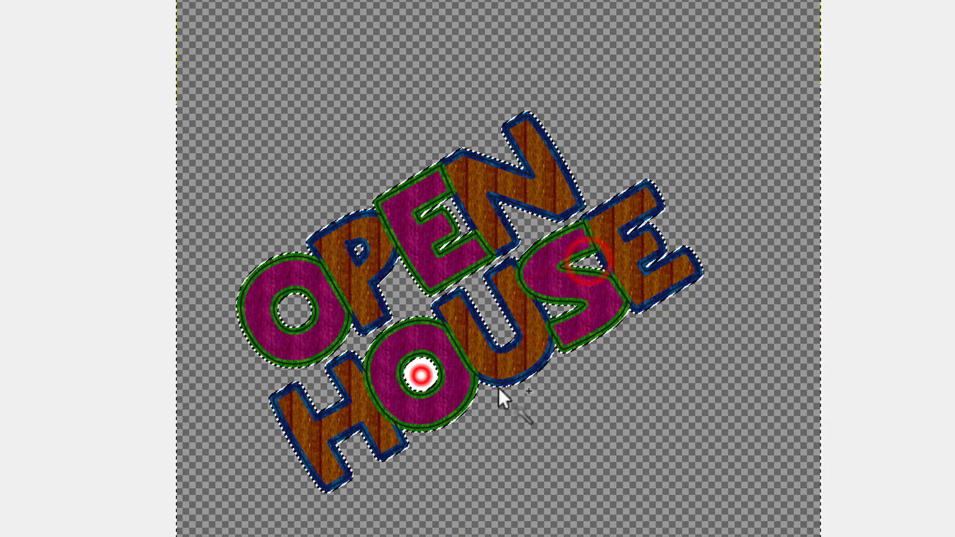
key(Delete)
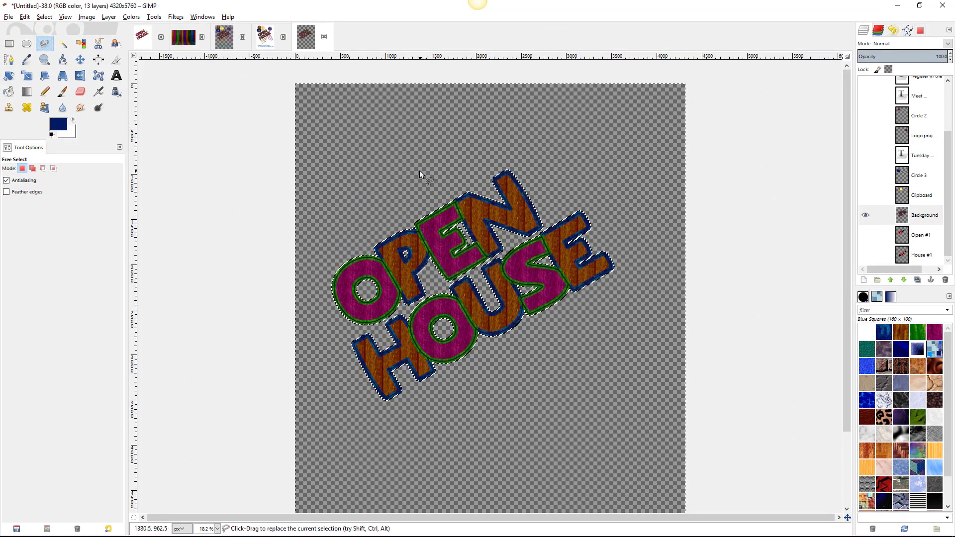
- Draw a freehand selection loop around the OPEN HOUSE lettering and cut it
mouse_move(418, 175)
mouse_down()
mouse_move(346, 199)
mouse_move(331, 237)
mouse_move(322, 352)
mouse_move(371, 412)
mouse_up()
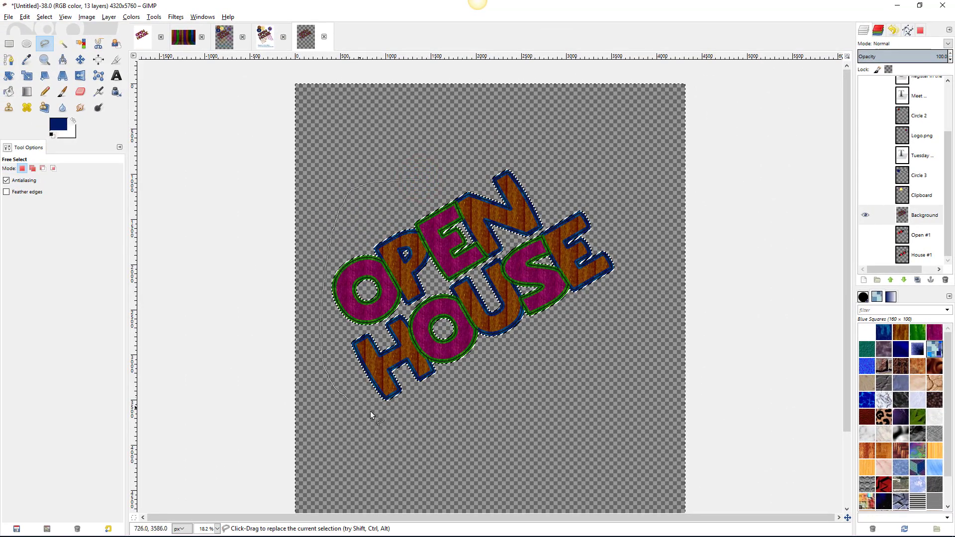
mouse_move(551, 384)
mouse_down()
mouse_move(606, 342)
mouse_move(633, 289)
mouse_move(631, 240)
mouse_move(602, 189)
mouse_move(540, 154)
mouse_move(453, 143)
mouse_move(421, 180)
mouse_up()
key(Return)
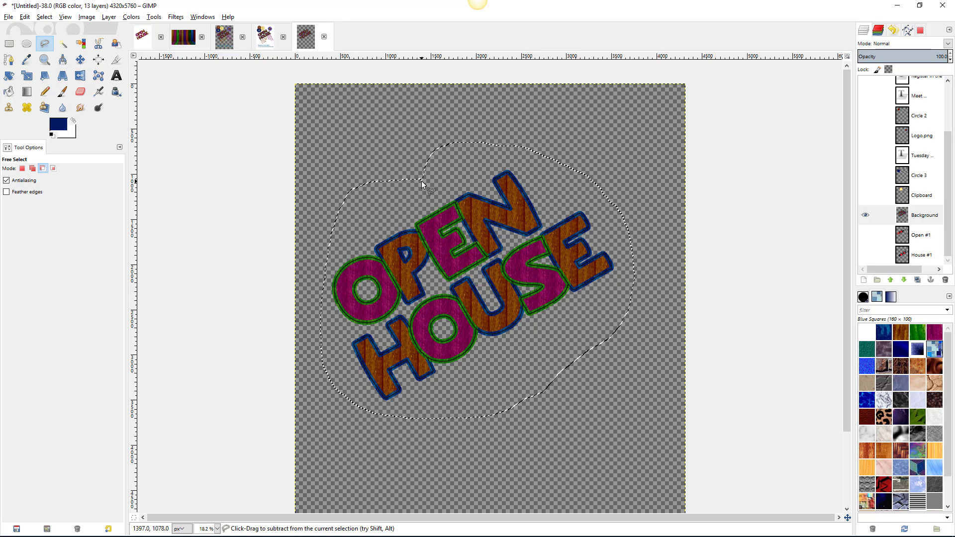
key(ctrl+x)
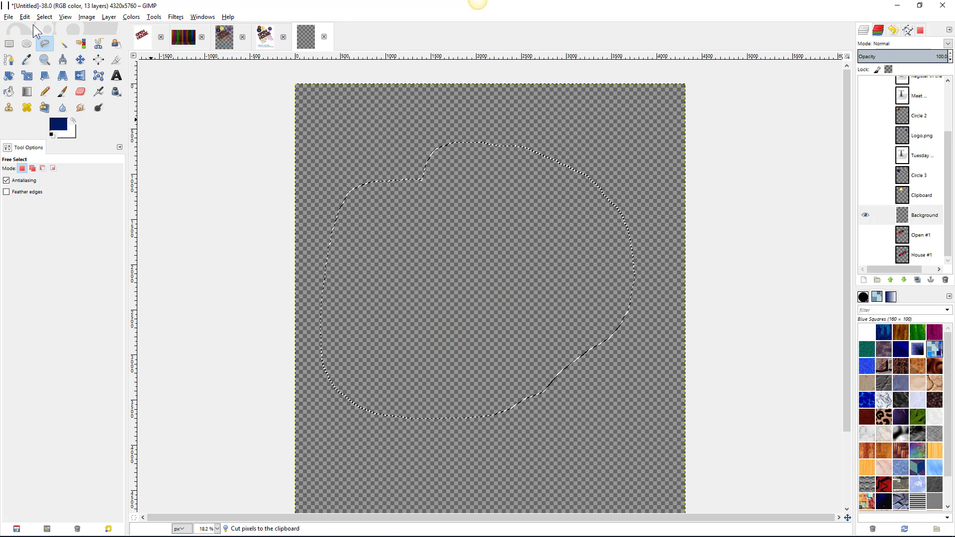
- Paste the lettering as a new layer and make the Background layer visible
click(8, 18)
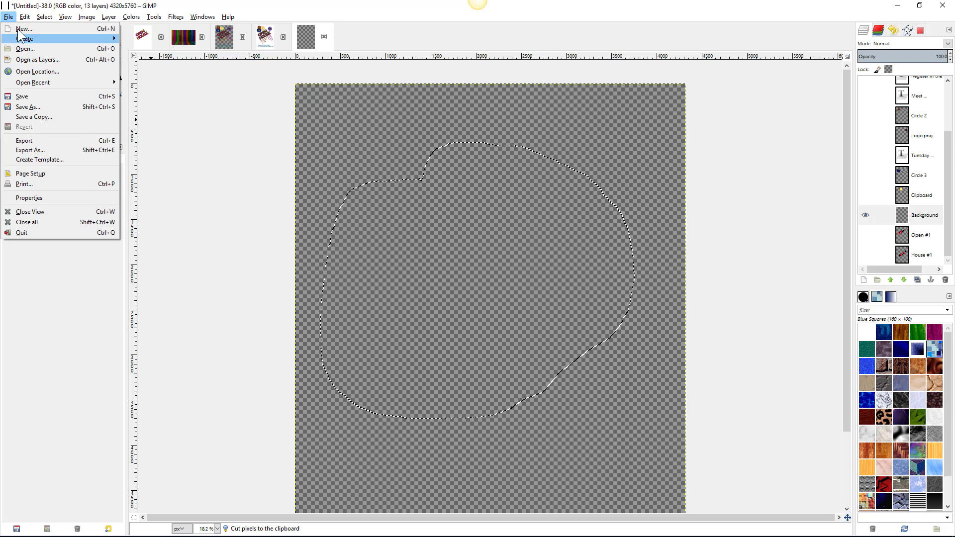
click(24, 17)
mouse_move(50, 126)
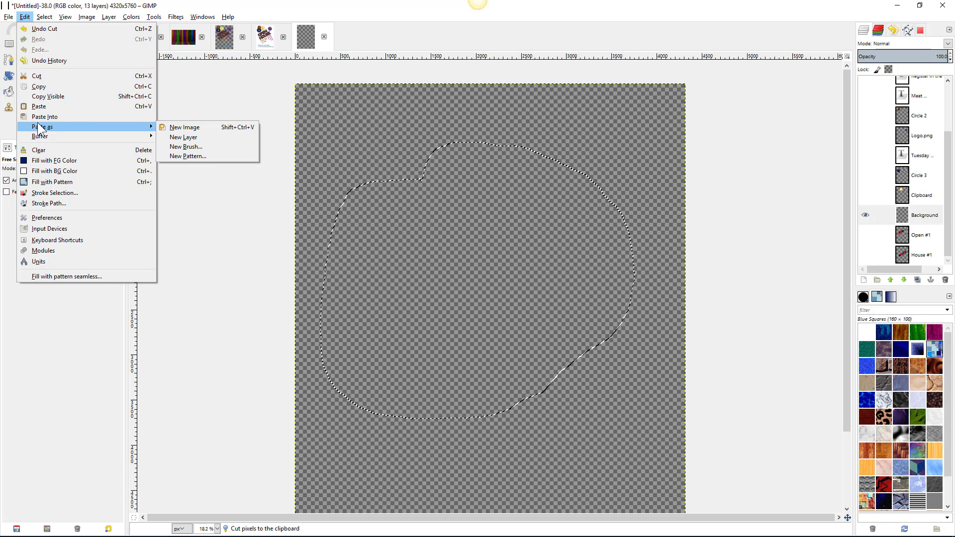
click(188, 137)
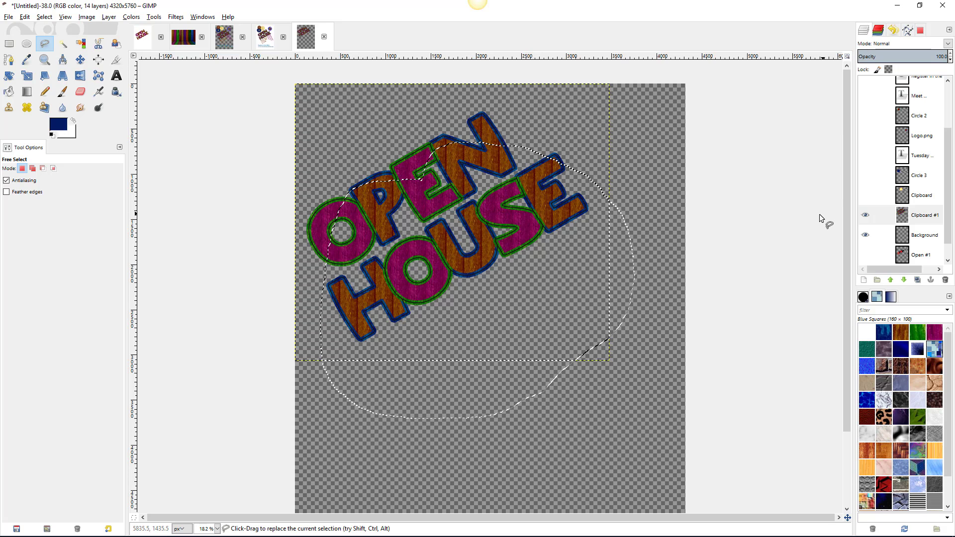
click(867, 235)
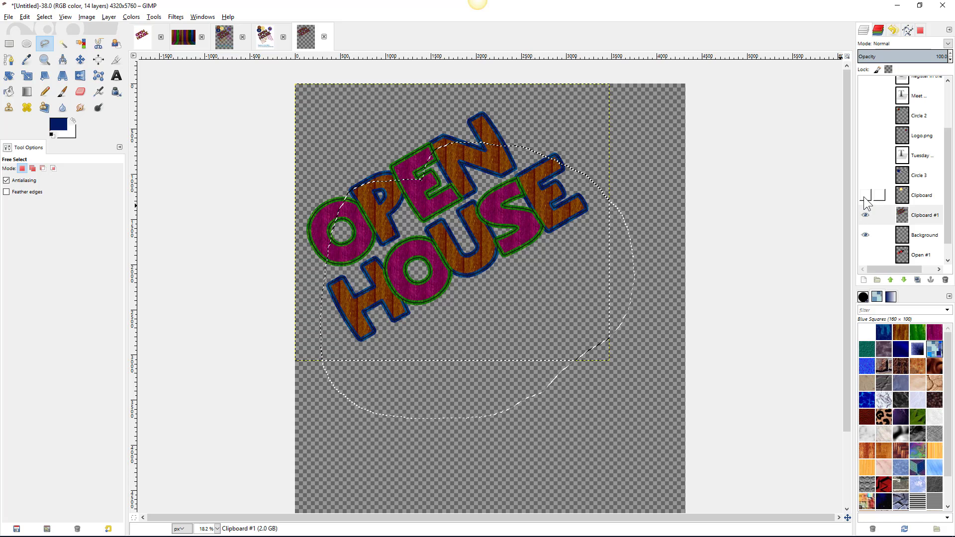
- Show the Clipboard, Circle 3, Tuesday badge, Logo.png and Circle 2 layers, and clear the selection
click(866, 195)
click(866, 176)
click(866, 155)
click(866, 135)
click(866, 115)
click(87, 17)
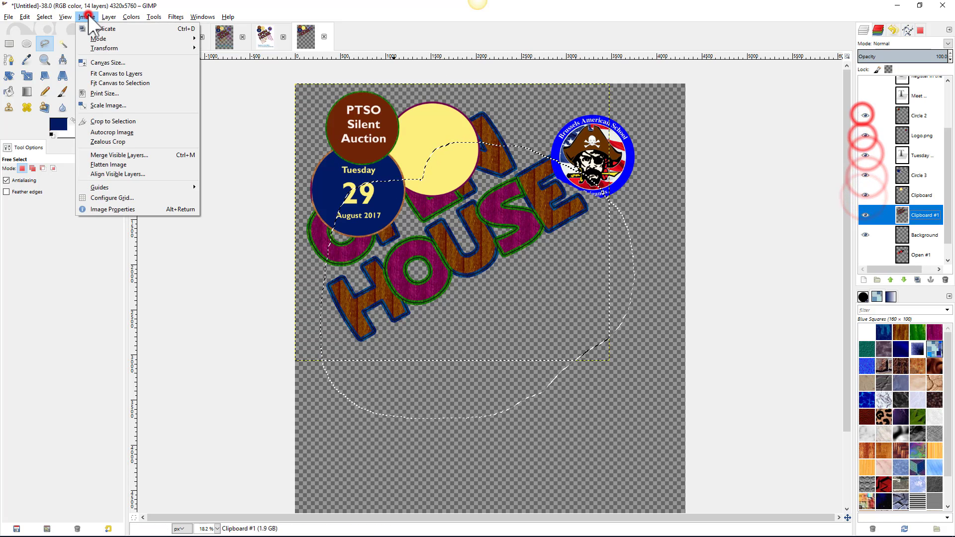
mouse_move(45, 17)
click(49, 43)
- Show the Meet The Staff!, Please Meet, @ Brussles American School and Register text; hide the Open House text
click(865, 96)
scroll(866, 96, up, 3)
click(866, 86)
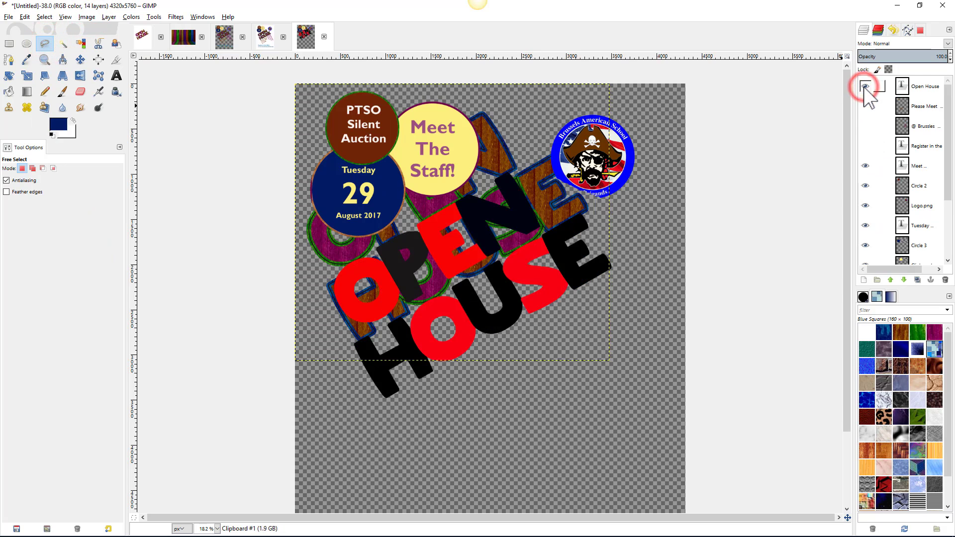
click(865, 87)
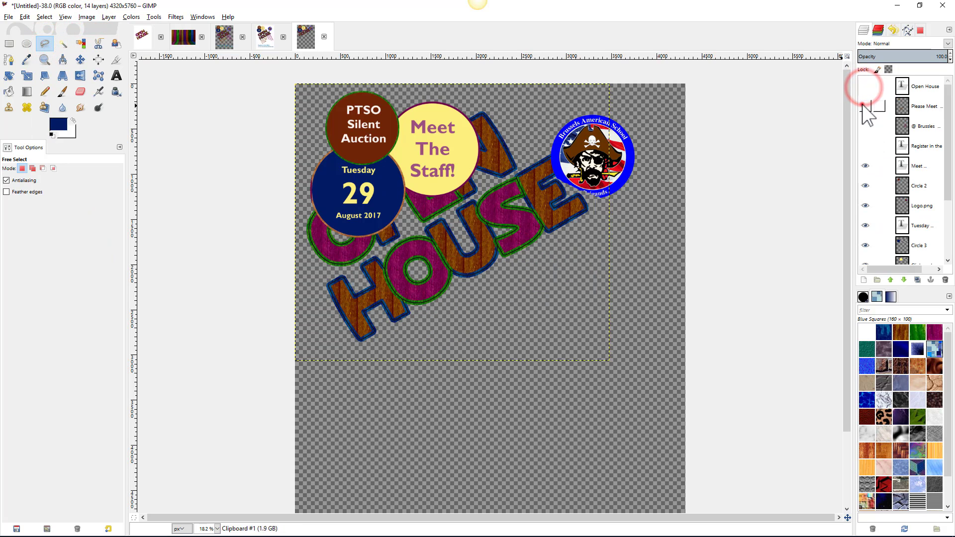
click(866, 106)
click(862, 126)
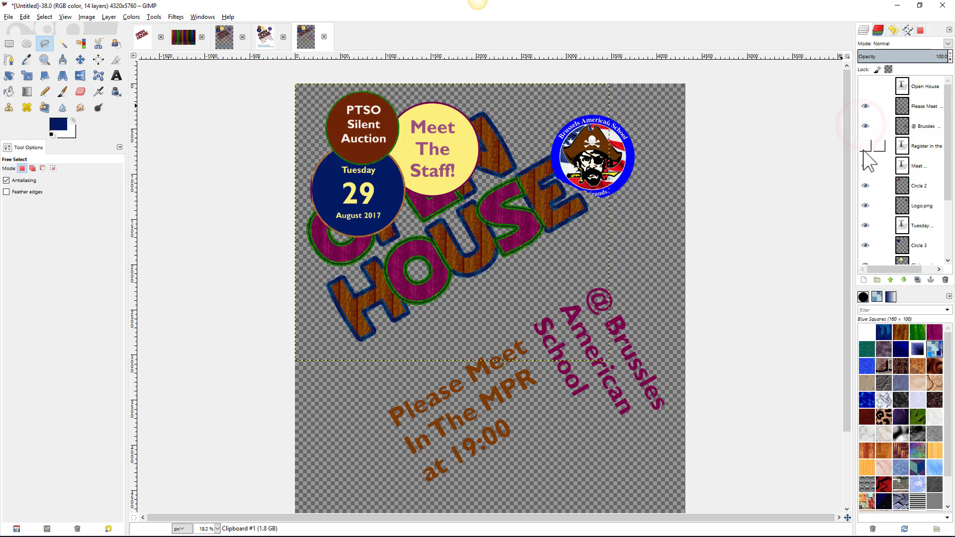
click(864, 146)
scroll(867, 189, down, 3)
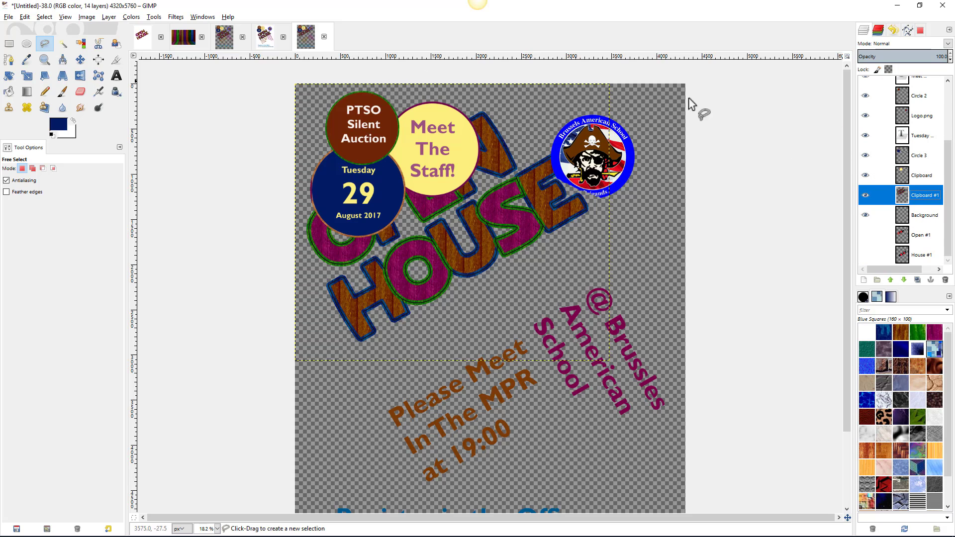
- Rename the Clipboard #1 layer to Open House #1
double_click(922, 195)
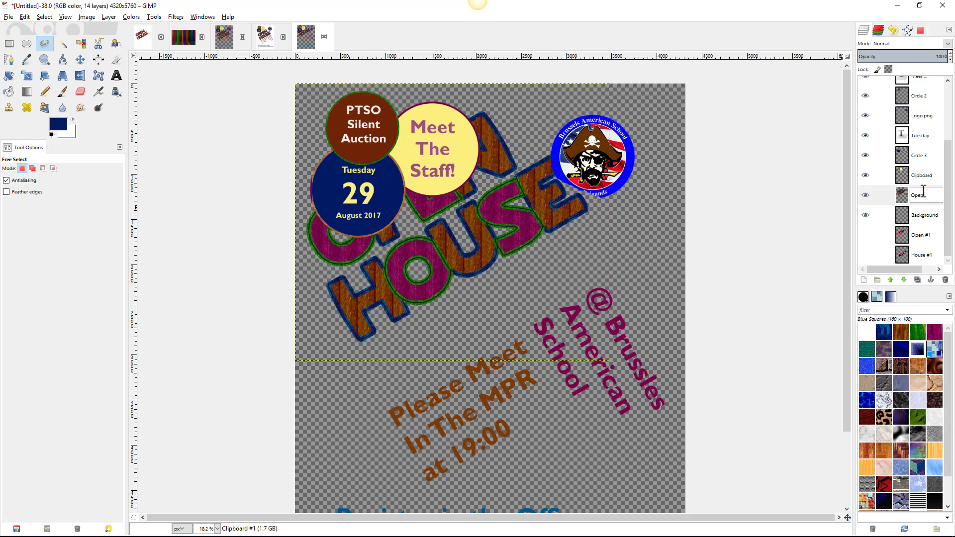
key(Return)
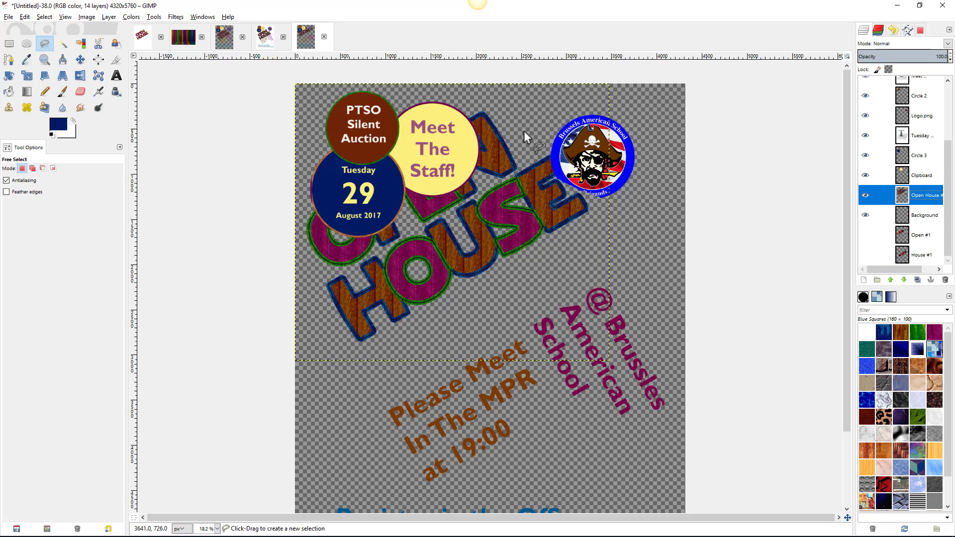
click(81, 61)
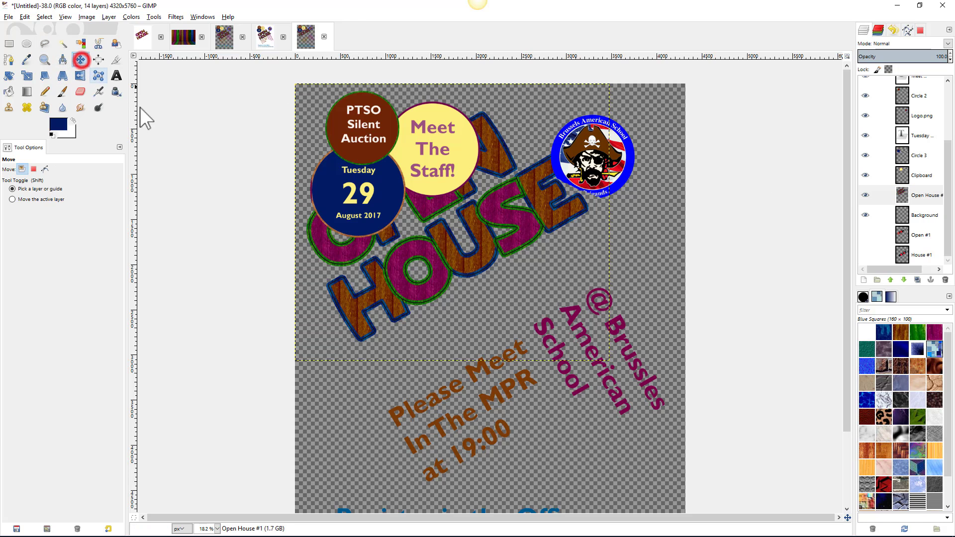
- Drag the Open House #1 lettering down toward the poster centre, then select the Background layer
drag(452, 251, 469, 309)
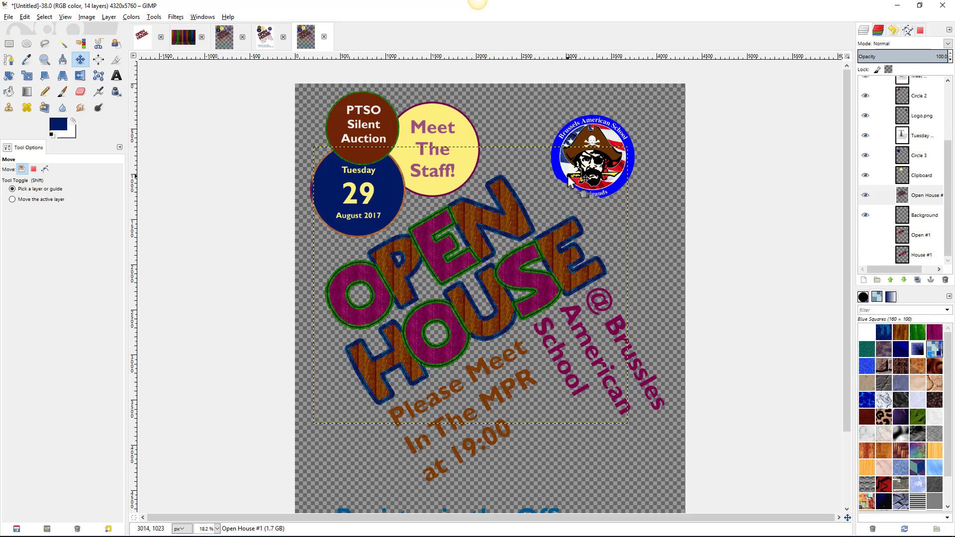
scroll(585, 193, up, 3)
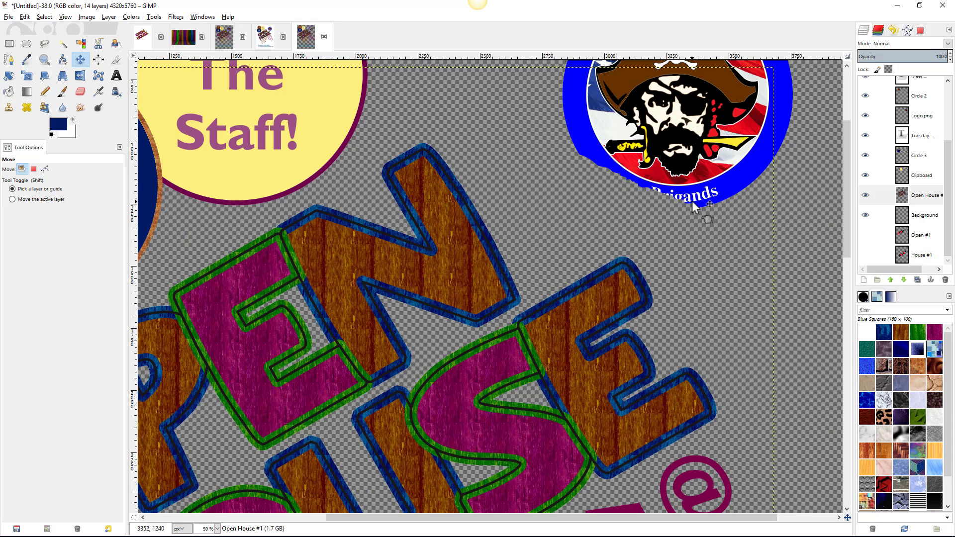
scroll(747, 194, down, 2)
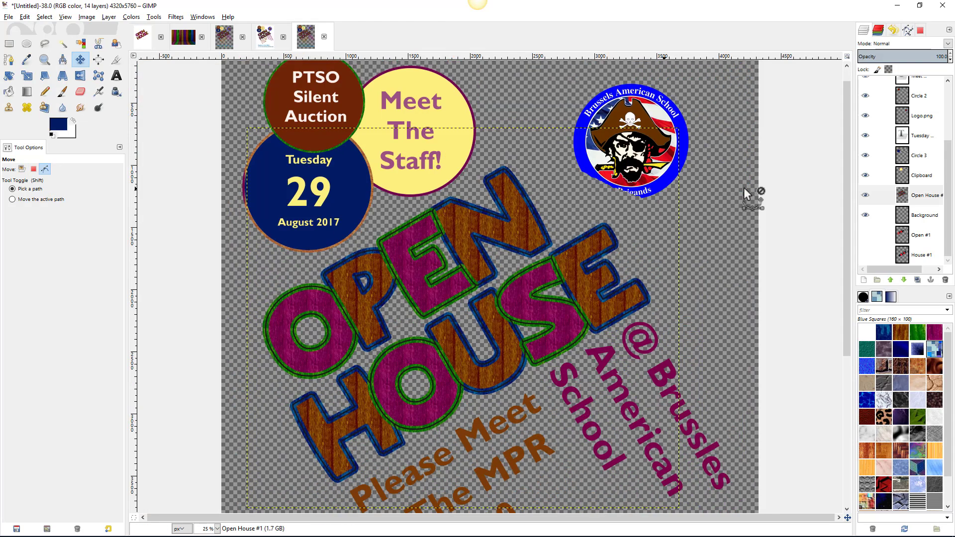
scroll(745, 192, down, 1)
scroll(744, 193, down, 1)
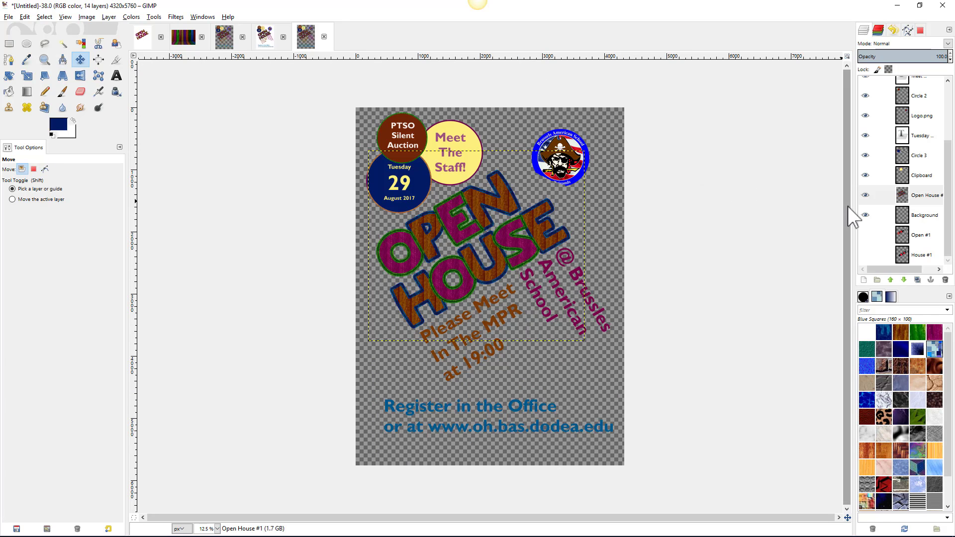
click(916, 215)
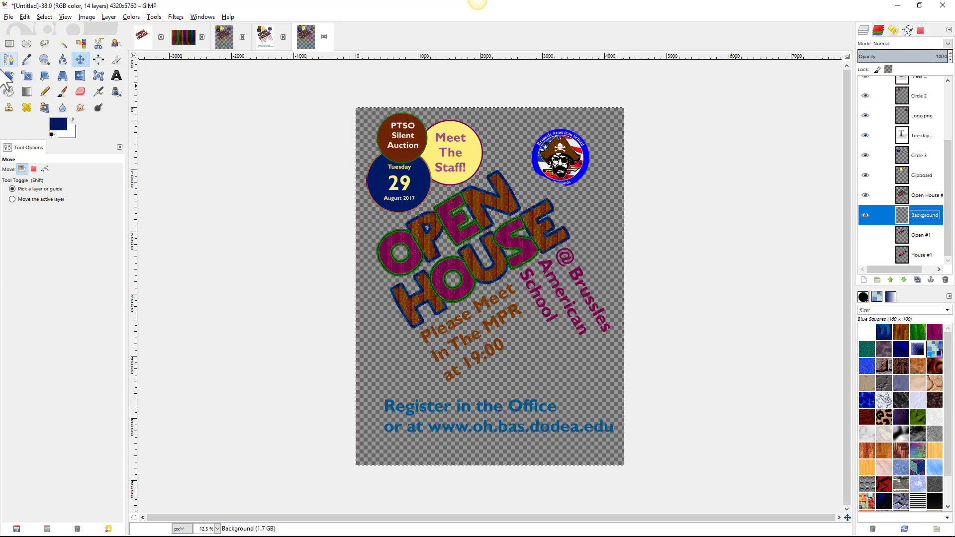
- Bucket-fill the transparent Background layer with the Marble #2 pattern
click(8, 92)
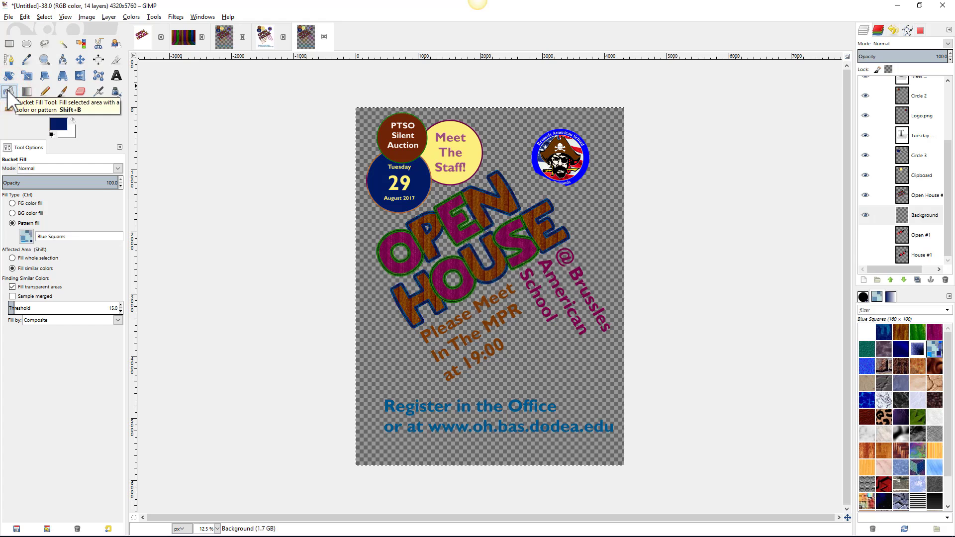
click(25, 236)
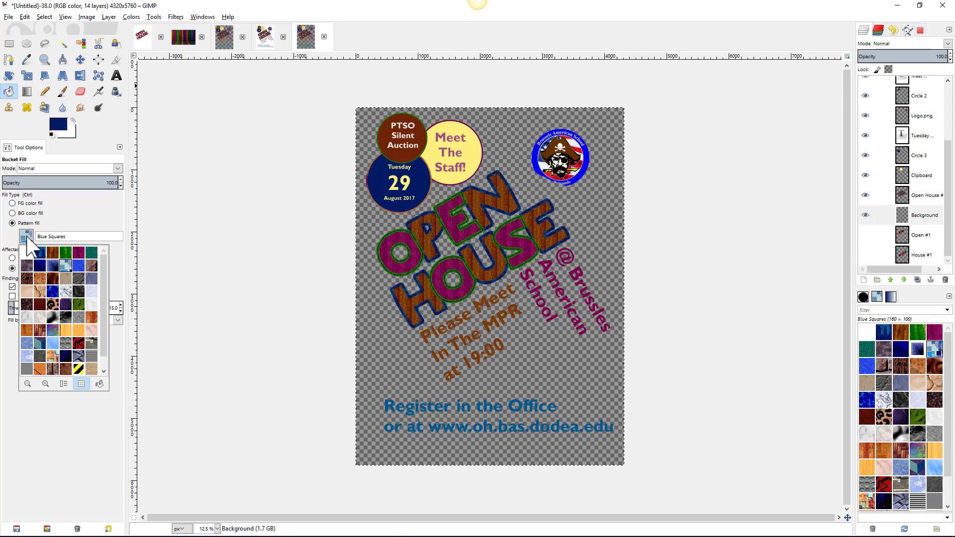
click(27, 316)
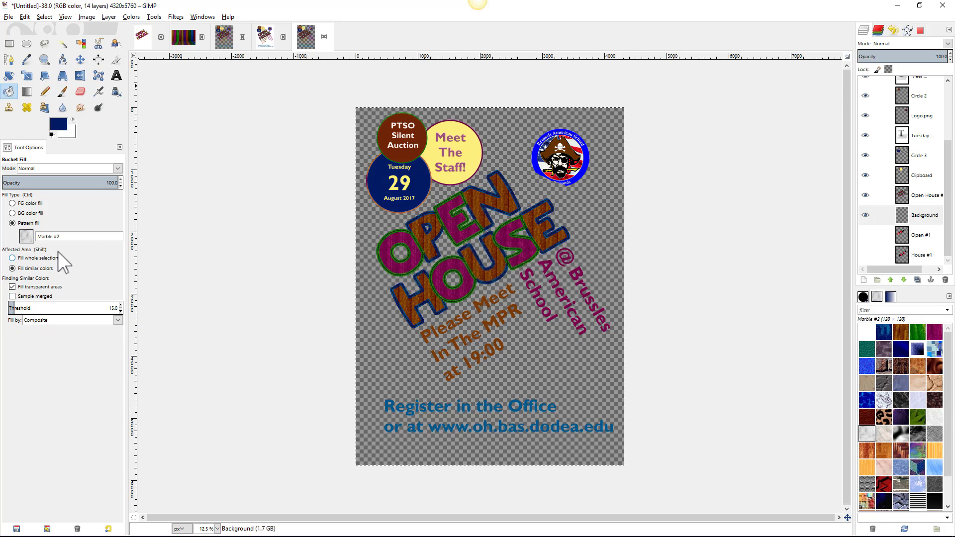
click(381, 342)
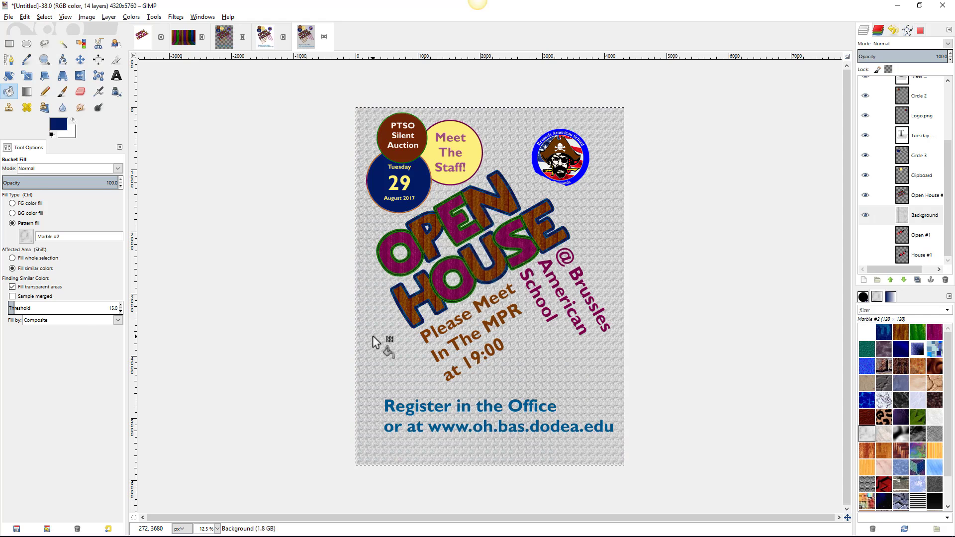
key(shift+h)
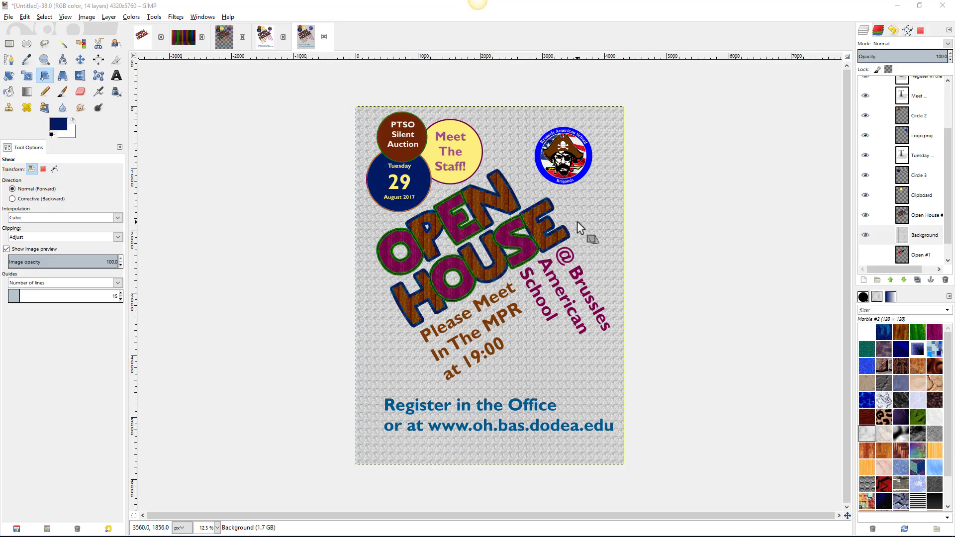
scroll(577, 223, up, 5)
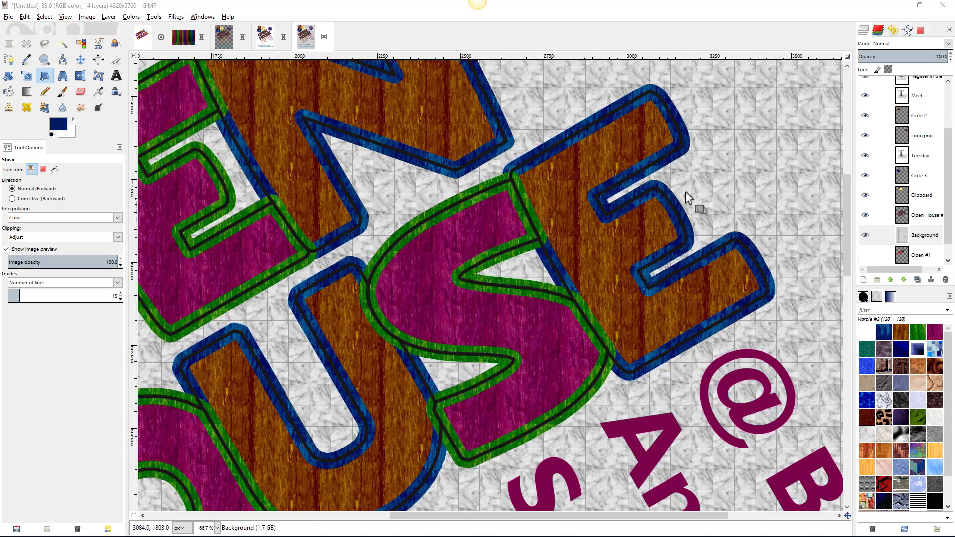
drag(749, 174, 388, 324)
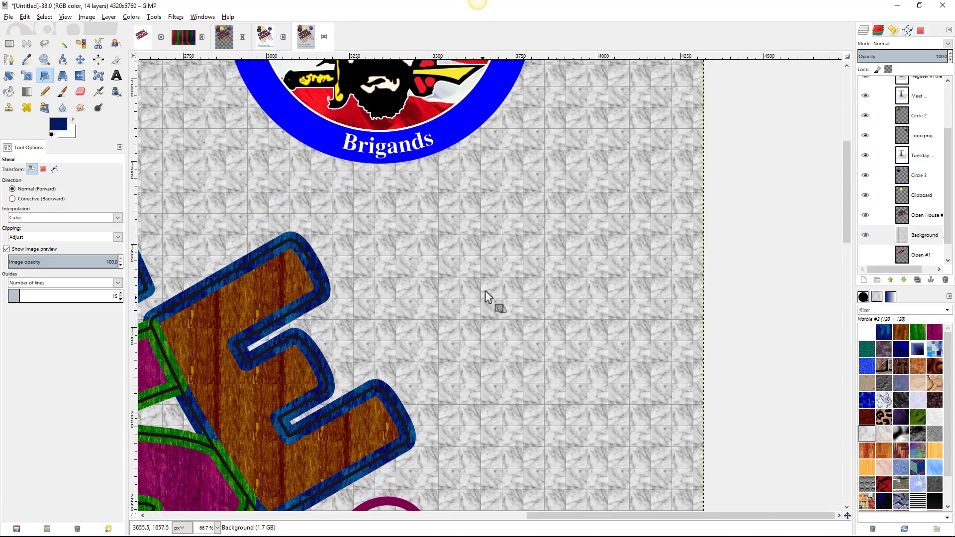
scroll(485, 284, up, 3)
scroll(638, 231, down, 5)
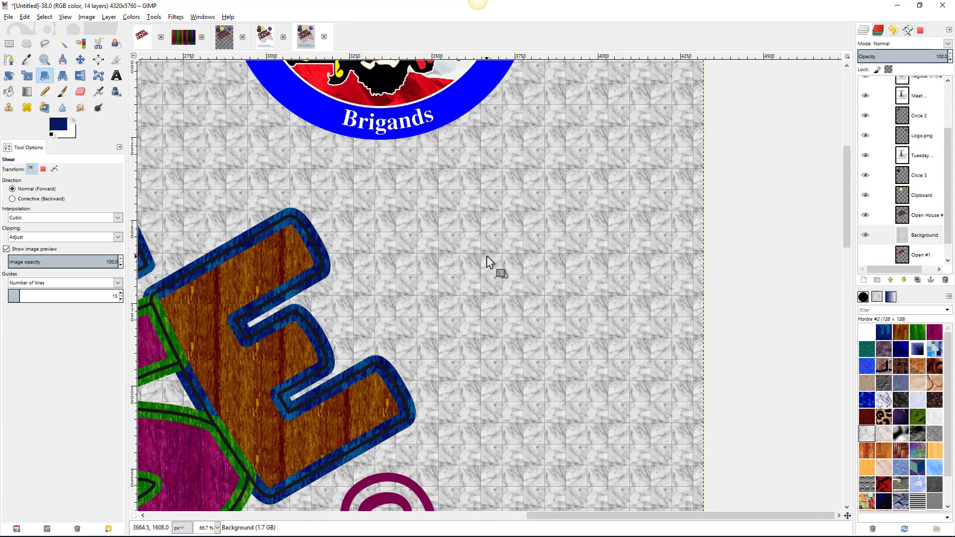
scroll(487, 255, up, 4)
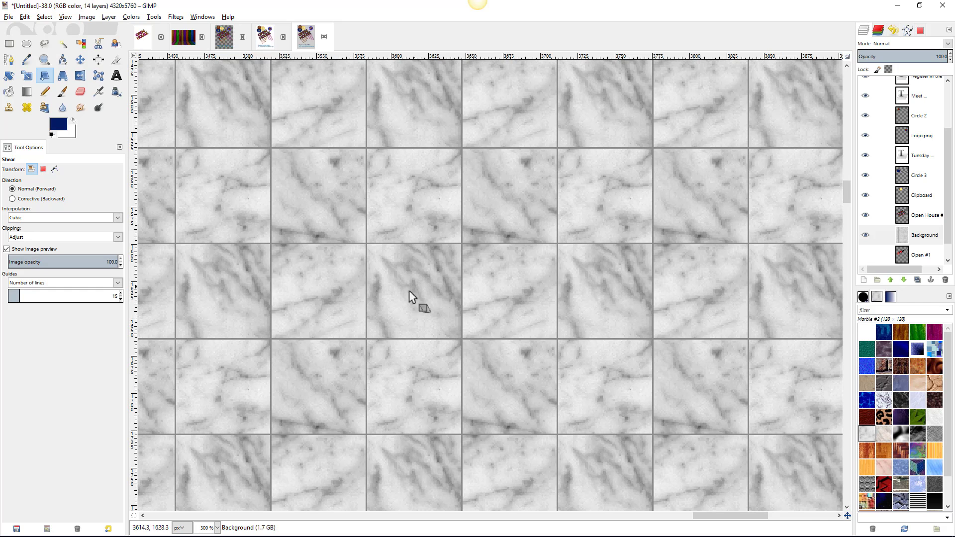
scroll(282, 264, down, 6)
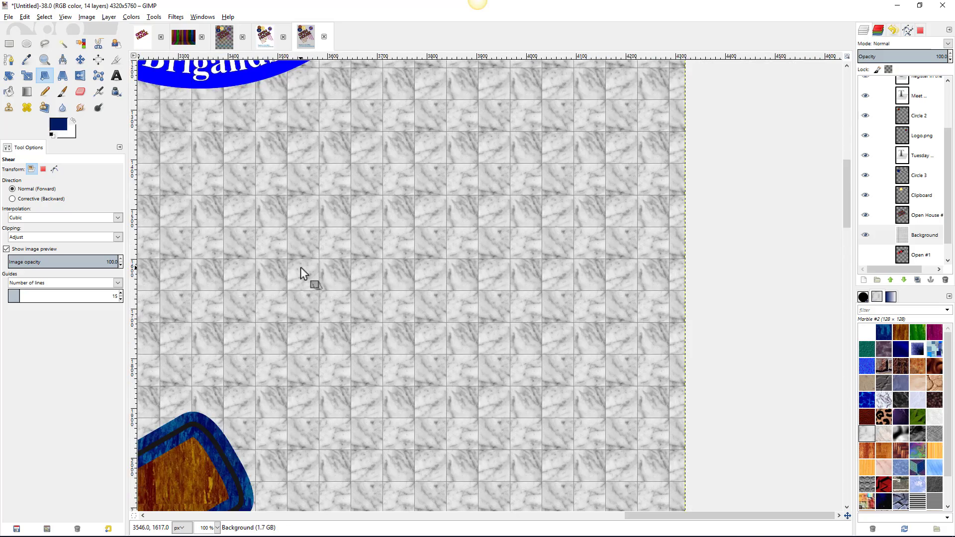
scroll(301, 261, down, 3)
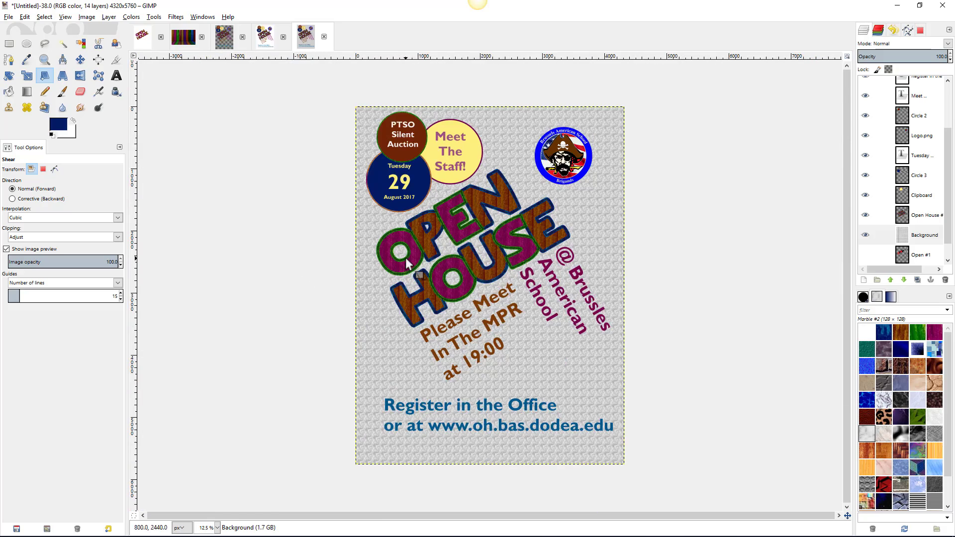
scroll(405, 258, up, 1)
scroll(405, 259, down, 1)
- Scale the marble Background layer up to 10104 × 9712 px by dragging its corners
click(27, 76)
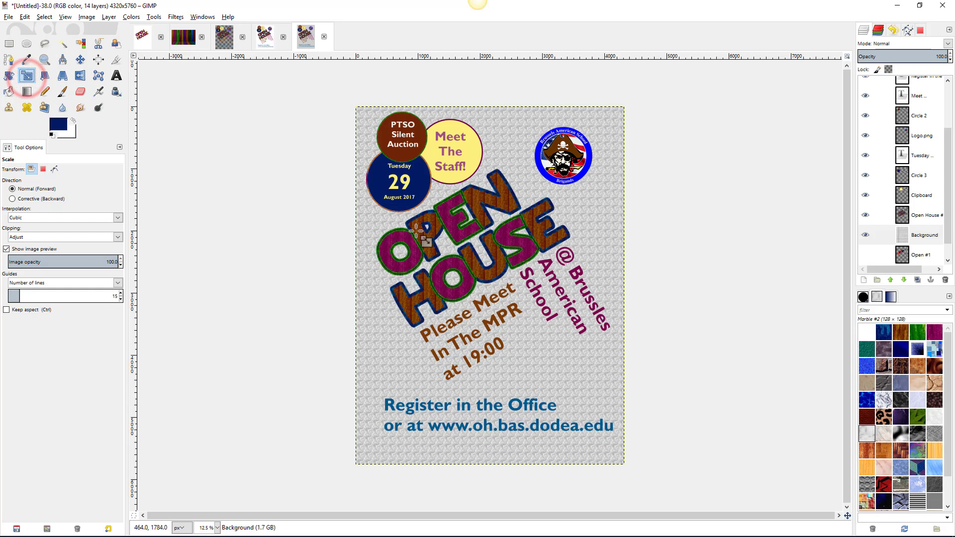
click(548, 366)
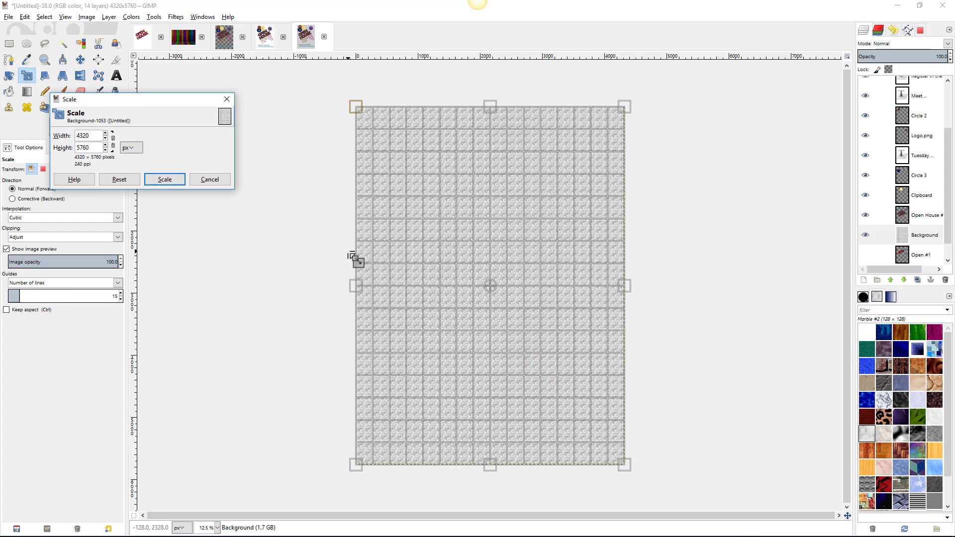
drag(356, 465, 272, 525)
scroll(438, 423, down, 2)
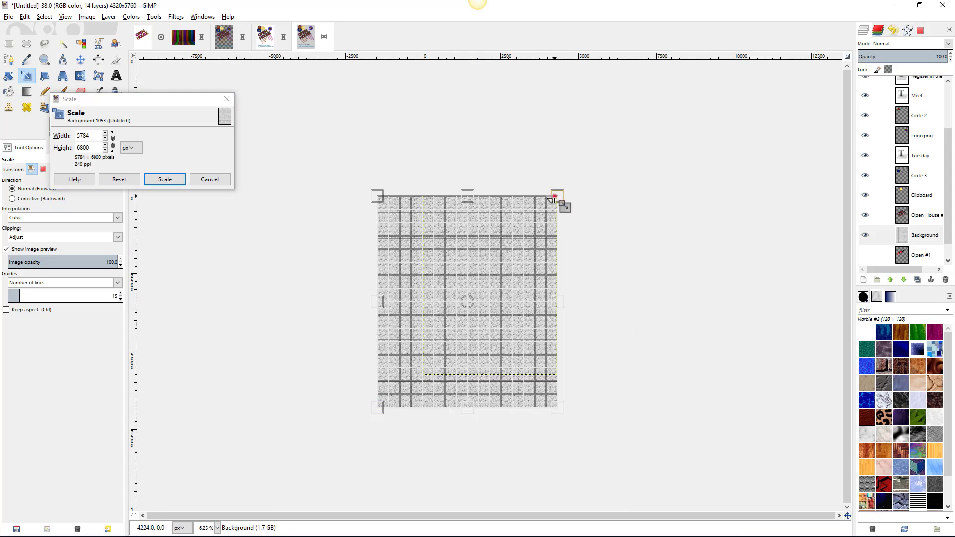
drag(551, 199, 643, 124)
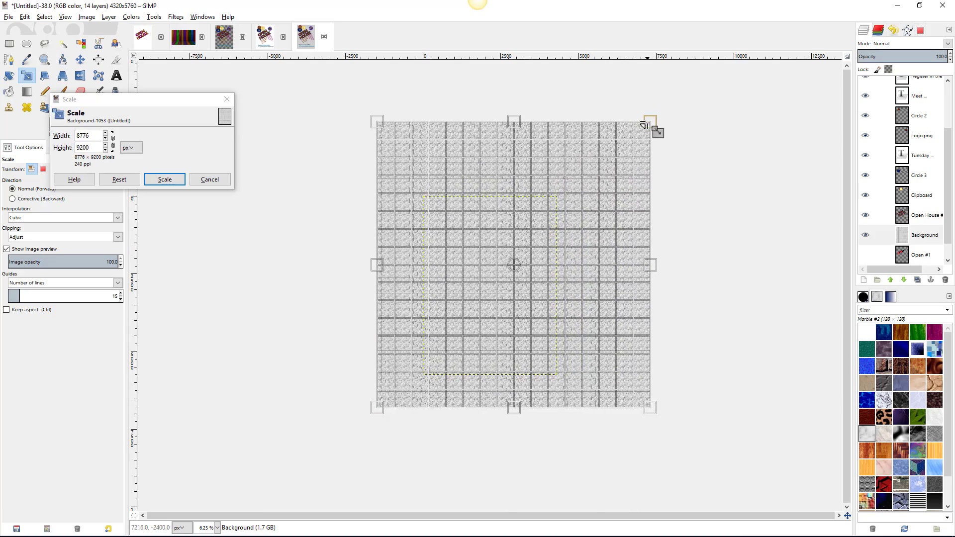
drag(377, 121, 337, 106)
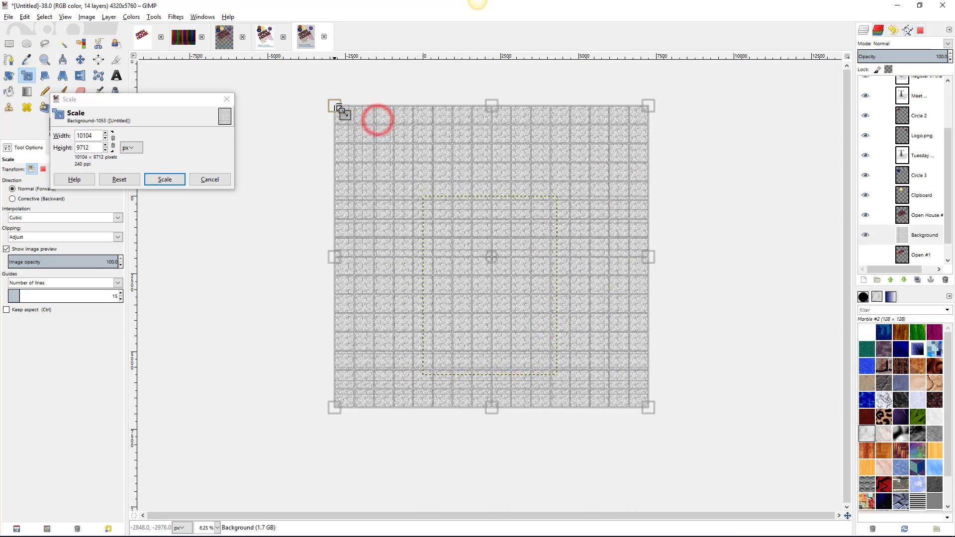
click(167, 180)
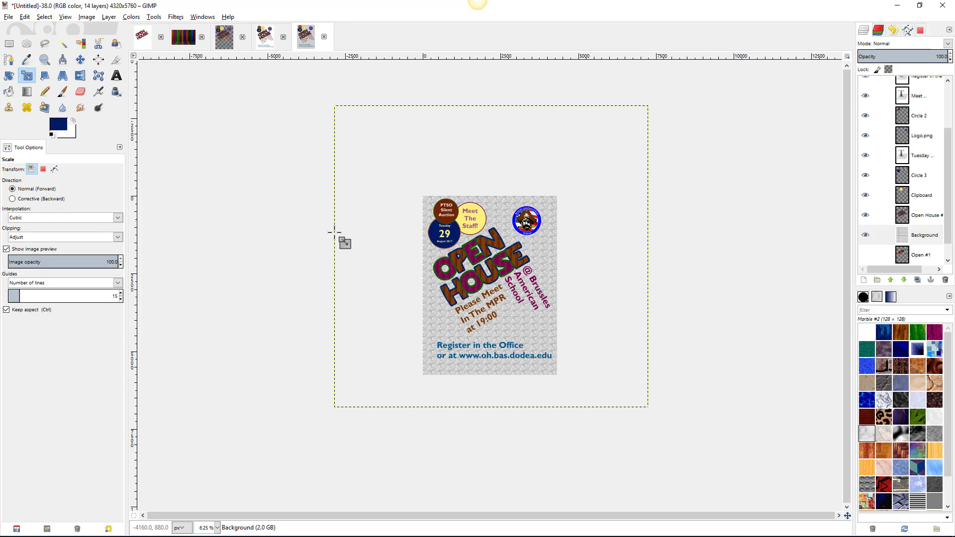
scroll(493, 290, up, 1)
scroll(493, 290, up, 1)
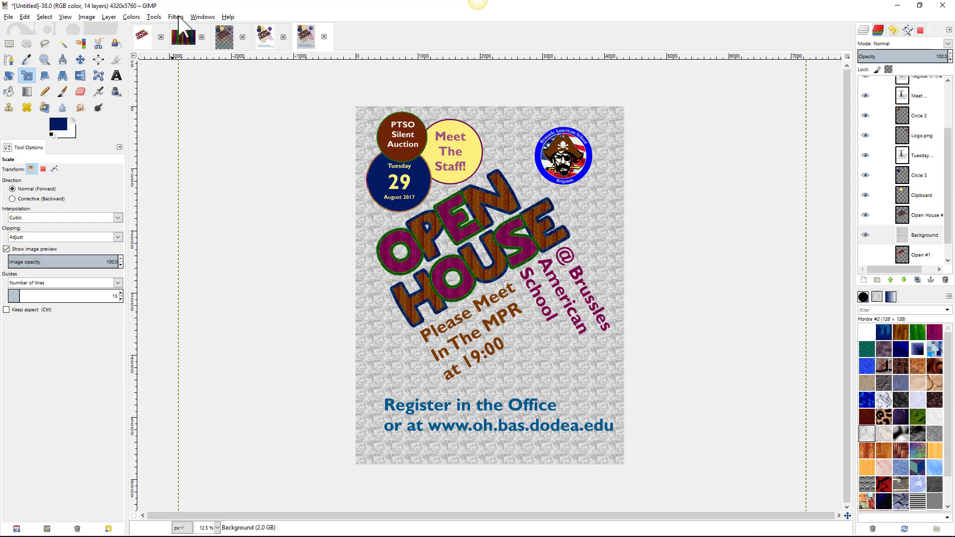
- Bring up the Gaussian Blur filter and shift its preview to another area of the marble
click(177, 18)
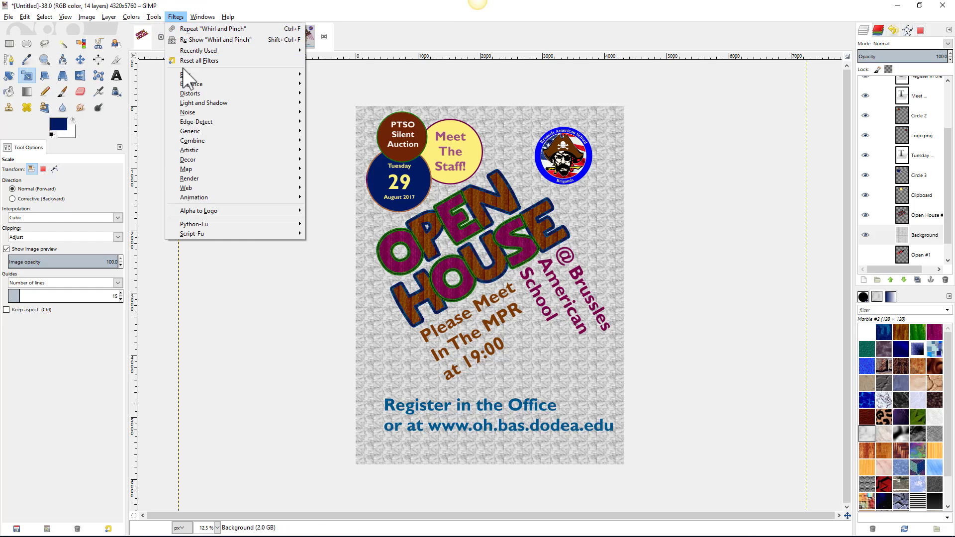
mouse_move(218, 75)
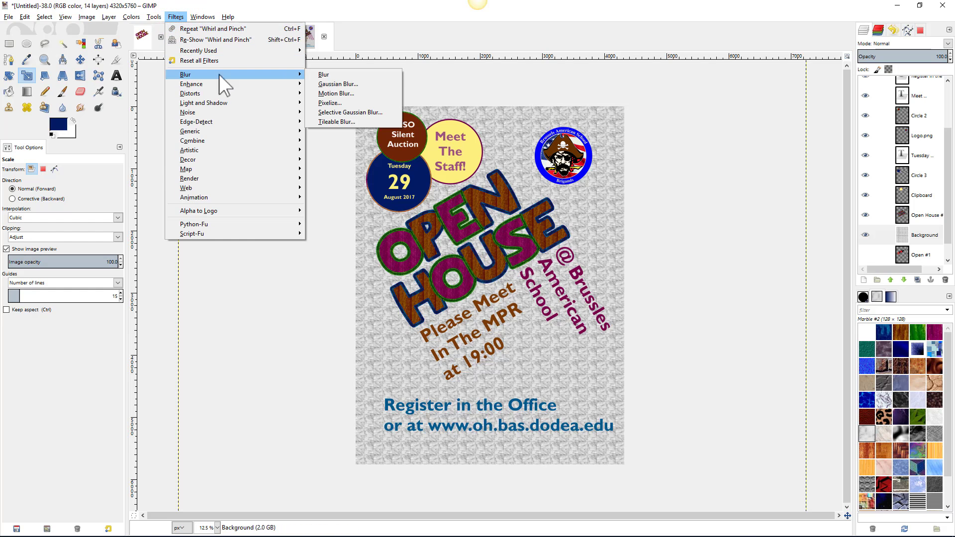
click(345, 84)
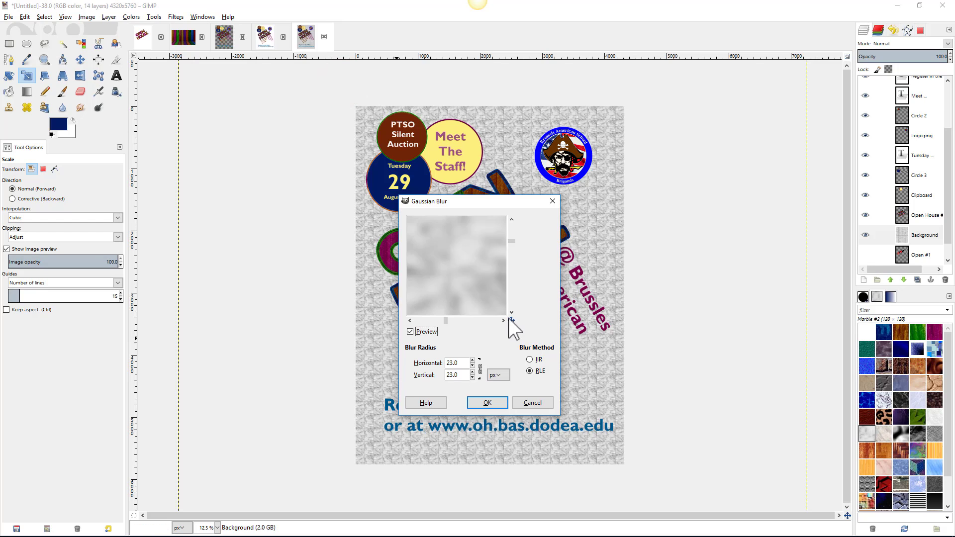
drag(509, 319, 513, 324)
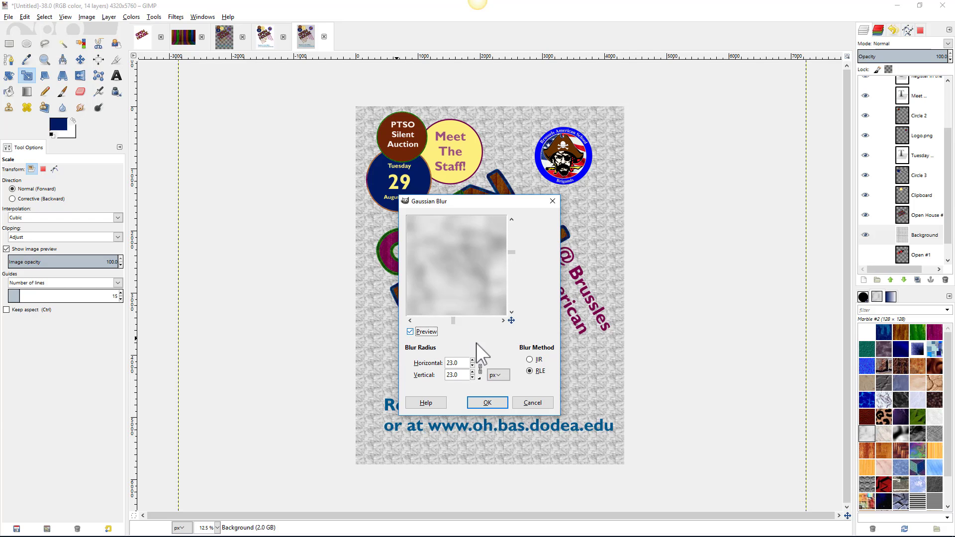
- Set the blur radius to 26 px and apply it to the marble background
right_click(473, 366)
click(473, 360)
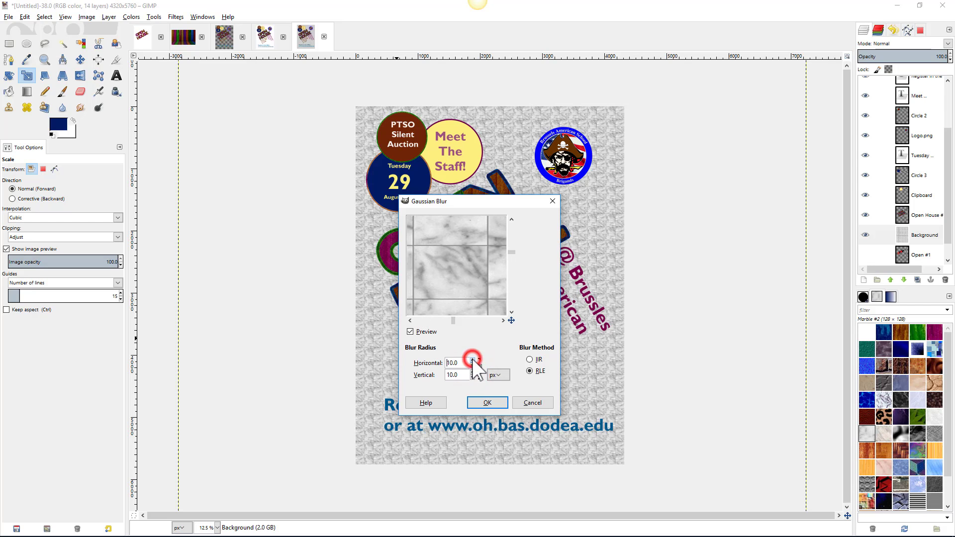
click(473, 360)
click(473, 360)
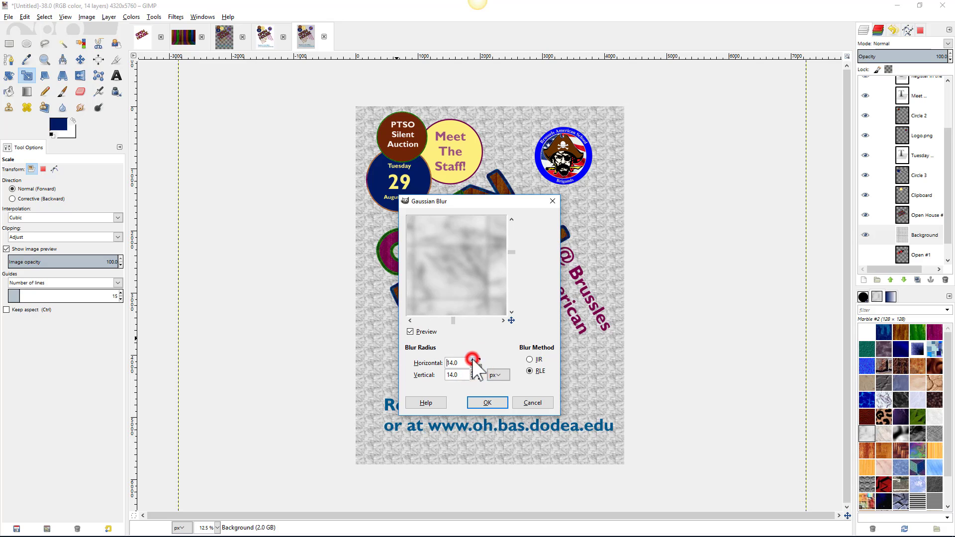
click(473, 360)
click(473, 360)
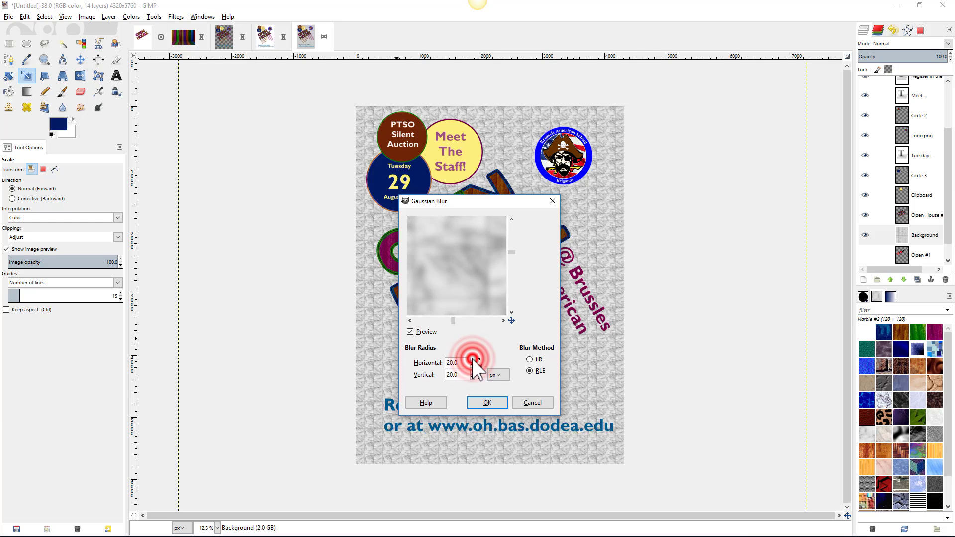
click(473, 360)
click(473, 360)
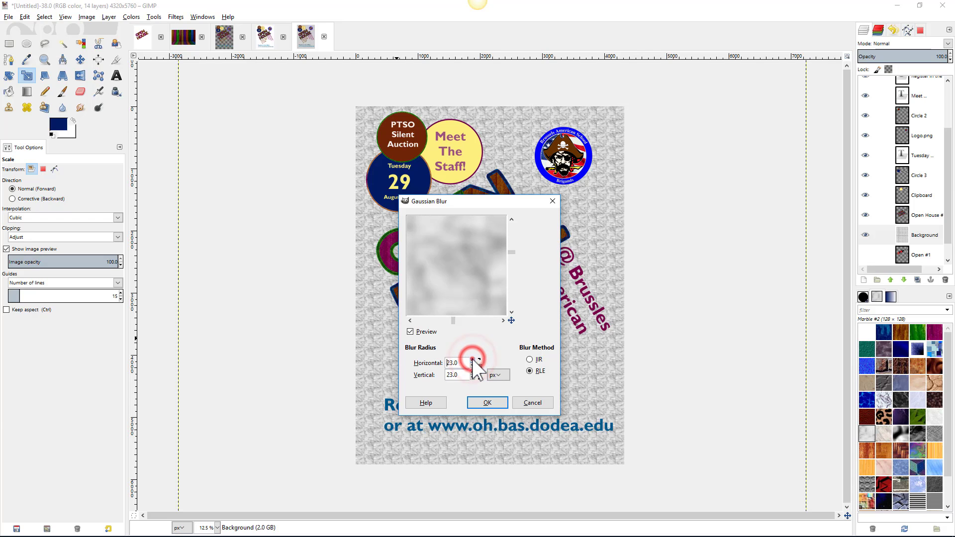
click(473, 360)
click(473, 360)
click(473, 360)
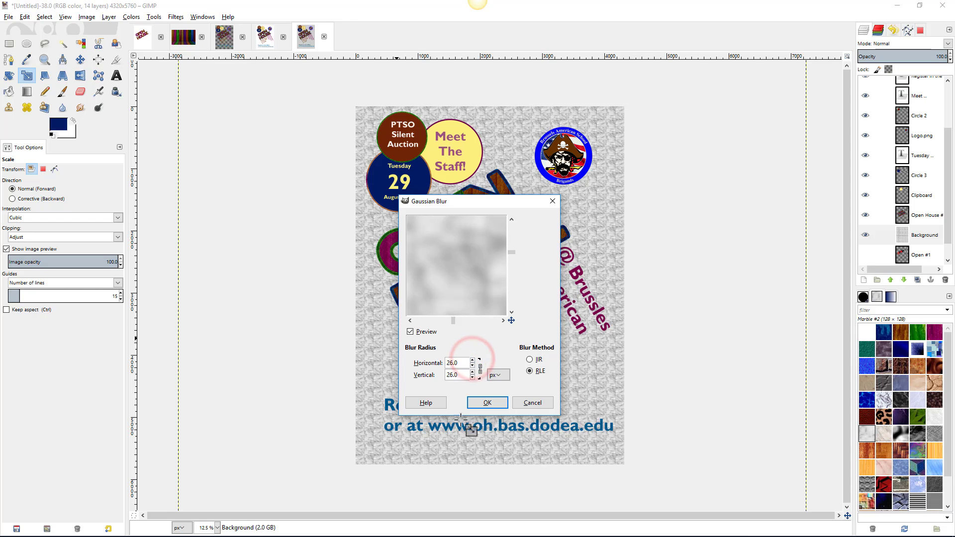
click(488, 403)
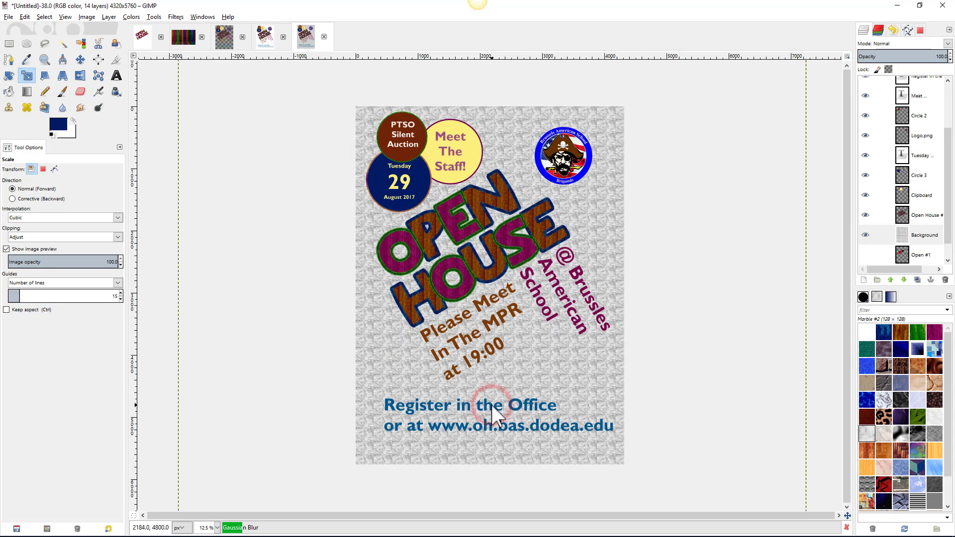
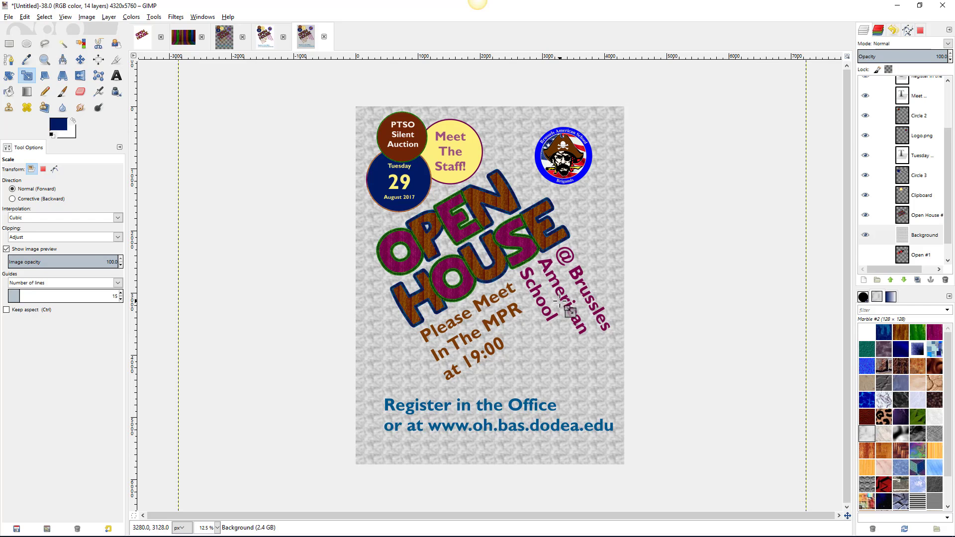
- Open the Whirl and Pinch distortion filter from the Filters menu
ctrl+scroll(703, 239, up, 1)
ctrl+scroll(703, 240, down, 1)
click(203, 16)
mouse_move(180, 16)
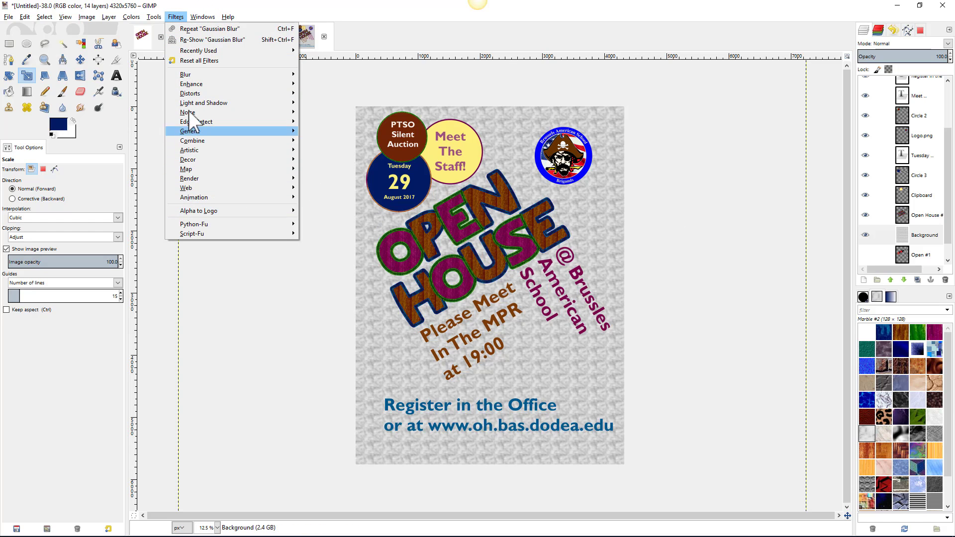
mouse_move(189, 93)
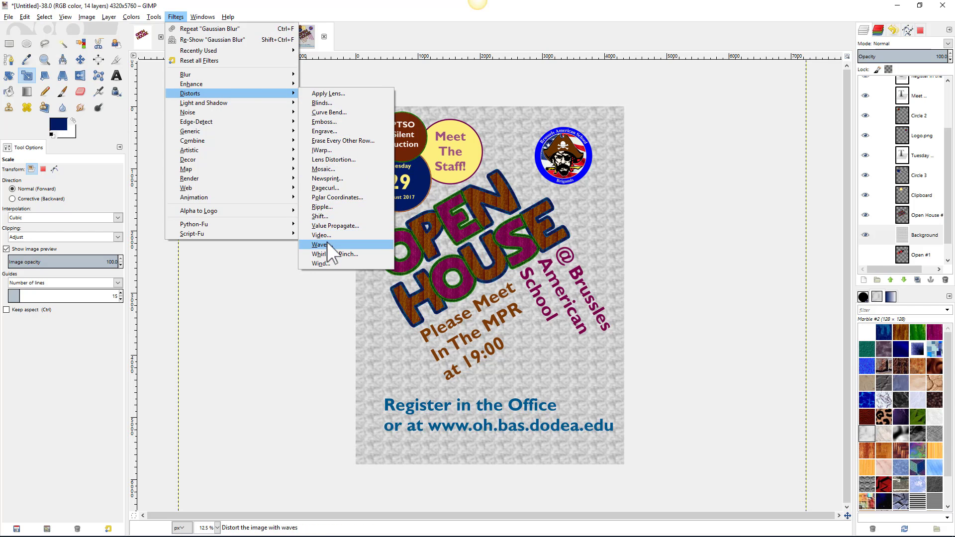
click(327, 255)
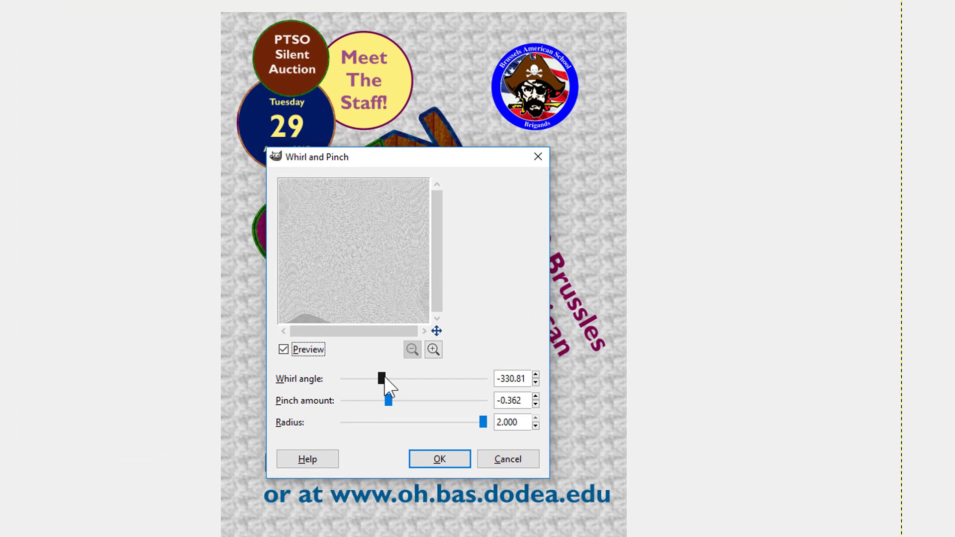
- Try extreme whirl, pinch -1.000 and a smaller radius, zooming into the effect preview
drag(385, 377, 329, 406)
drag(482, 422, 314, 432)
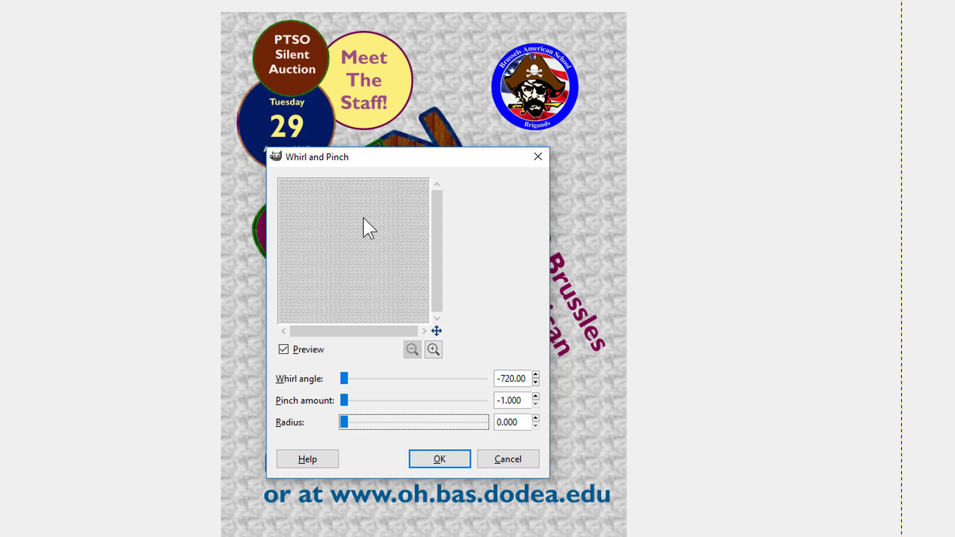
click(434, 350)
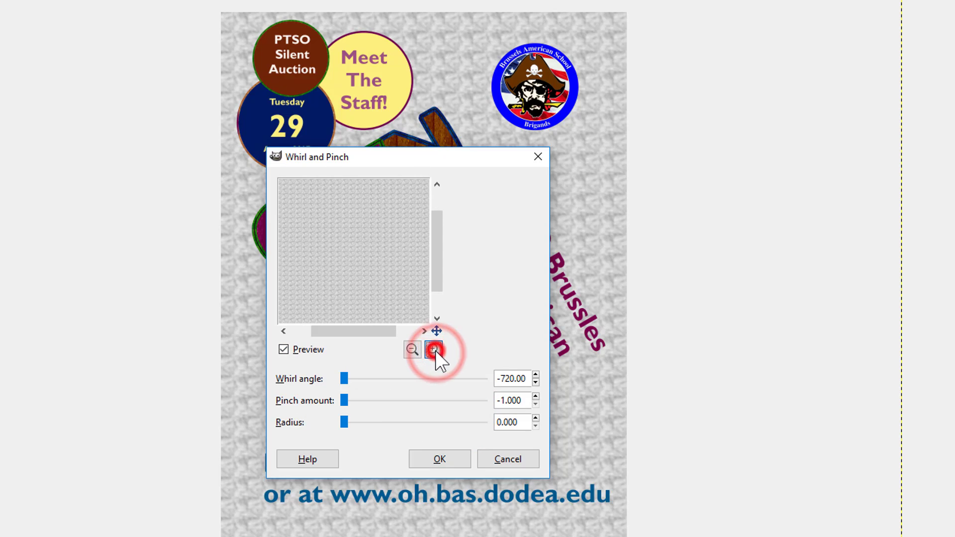
click(435, 351)
drag(437, 330, 437, 326)
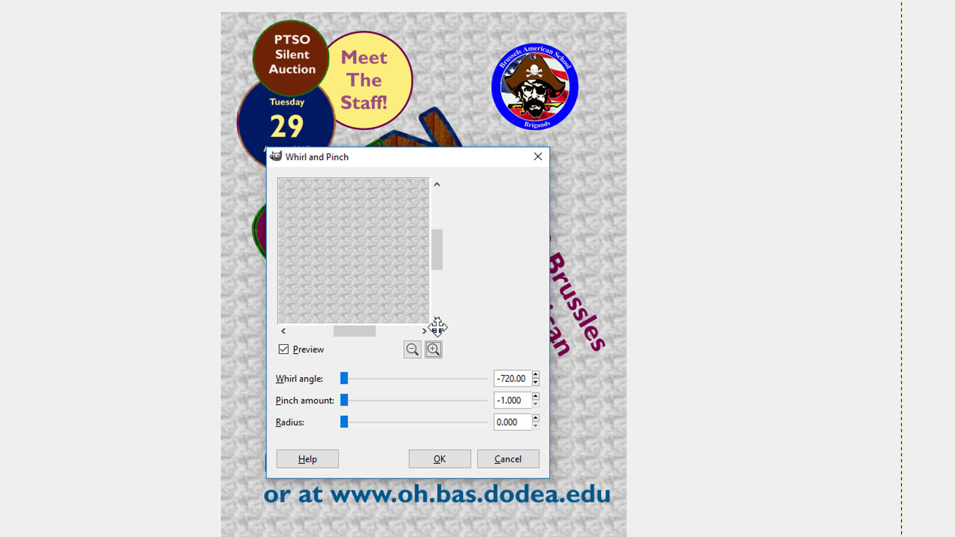
click(434, 349)
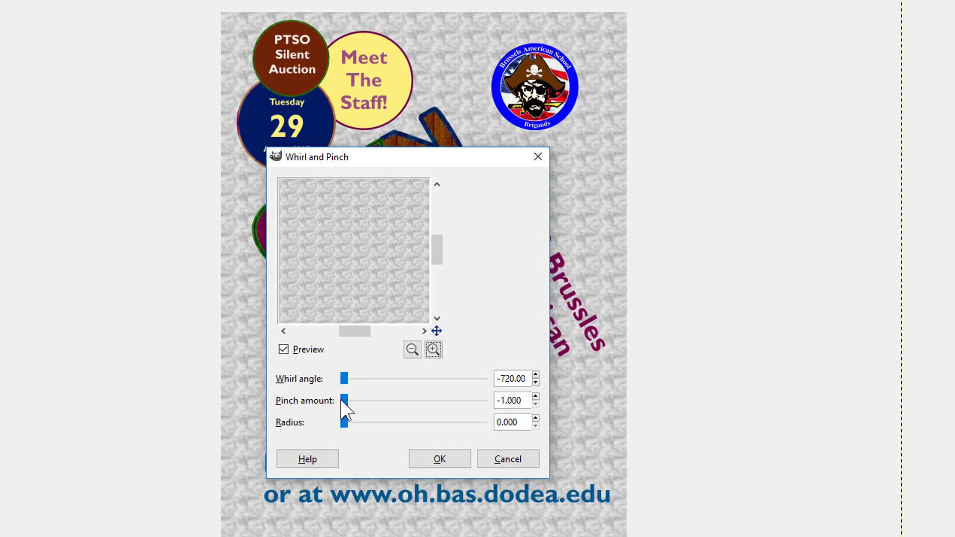
- Apply whirl angle 120.65, pinch -0.059 and radius 1.124 to the marble background
drag(345, 379, 403, 382)
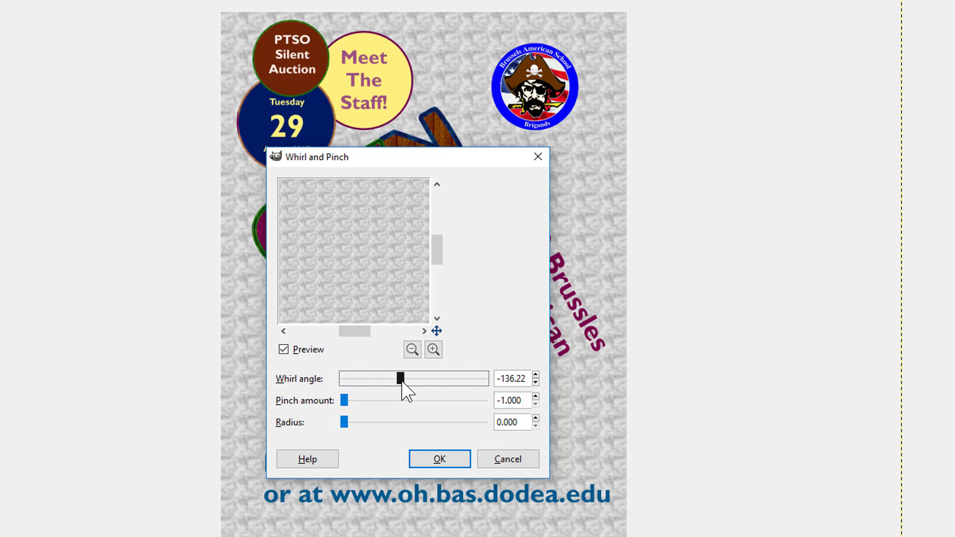
drag(345, 400, 398, 398)
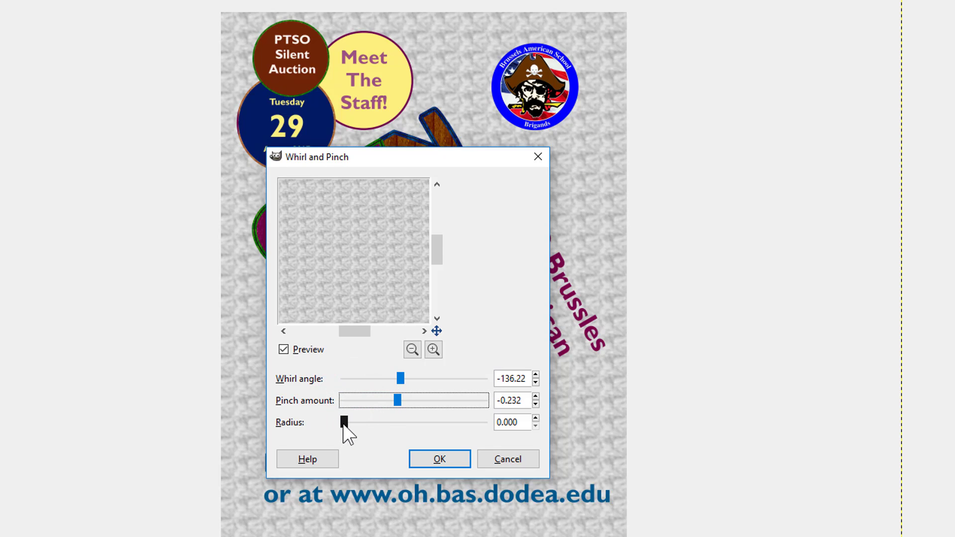
drag(344, 423, 356, 407)
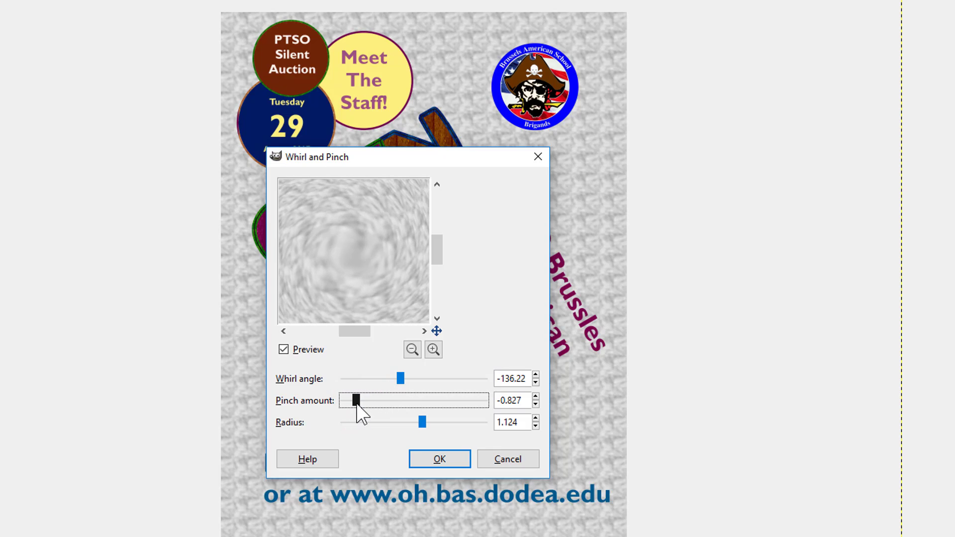
drag(400, 379, 422, 378)
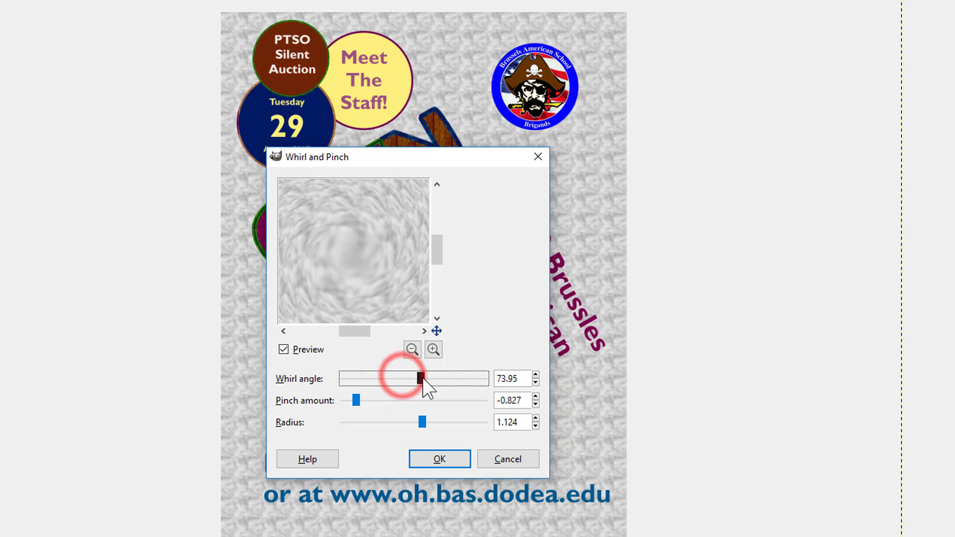
click(423, 378)
click(408, 351)
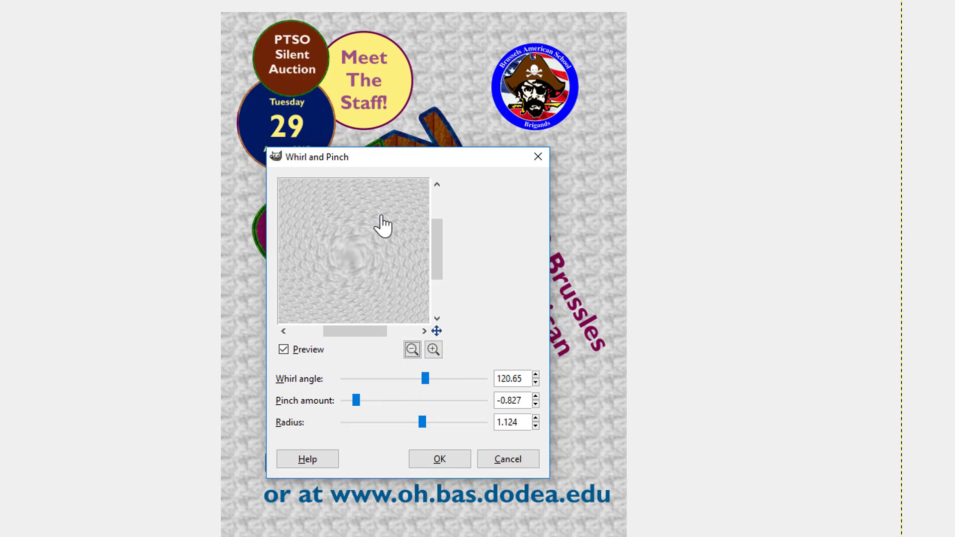
drag(360, 396, 413, 399)
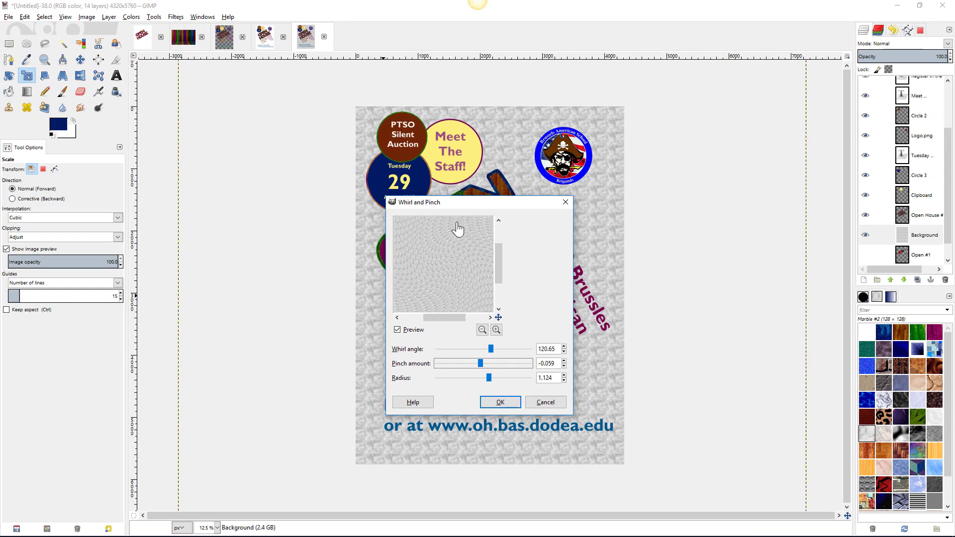
click(494, 402)
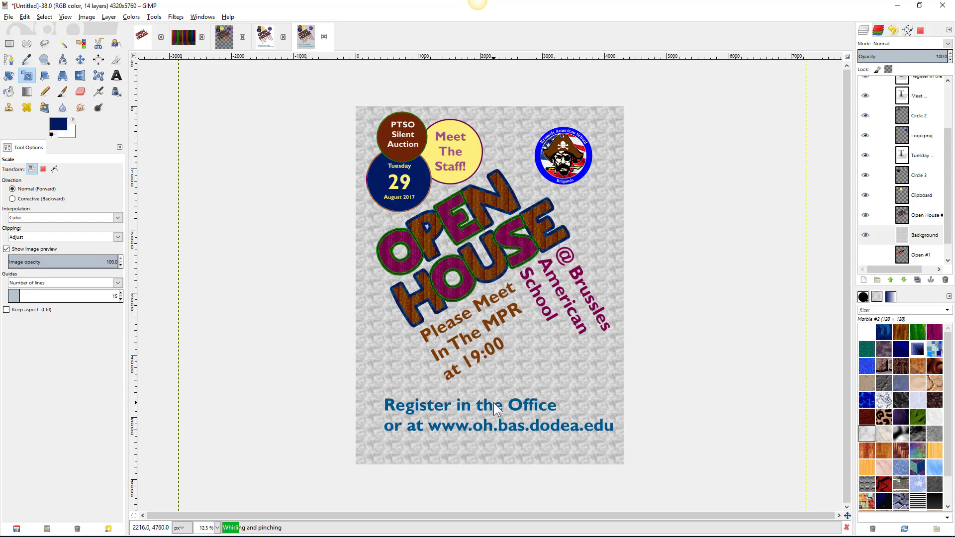
- Drag the whirled background layer into a new position on the poster
click(494, 403)
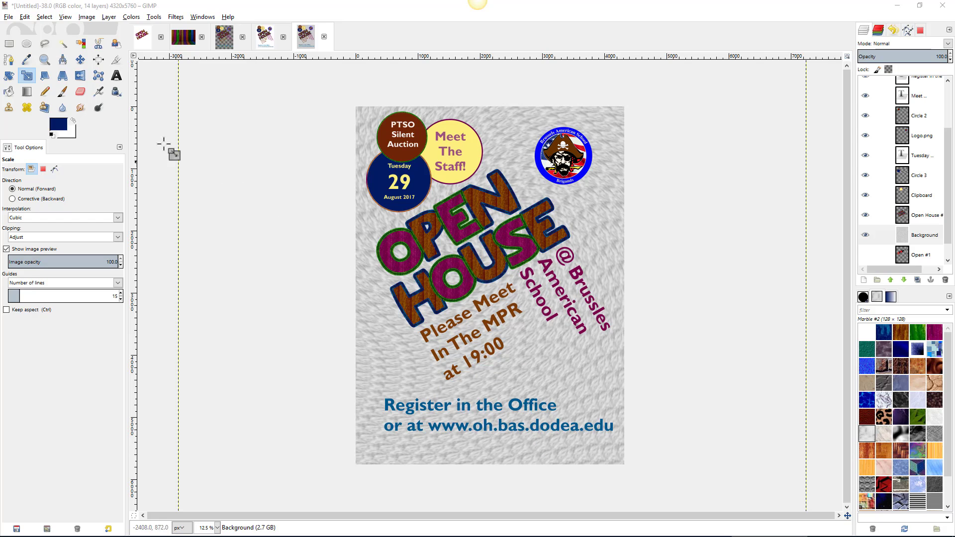
click(80, 60)
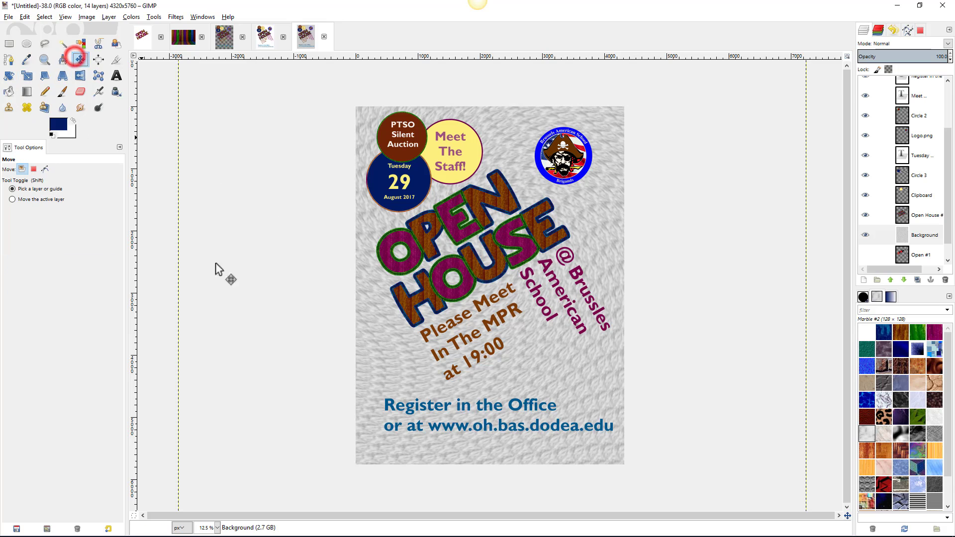
drag(550, 360, 567, 399)
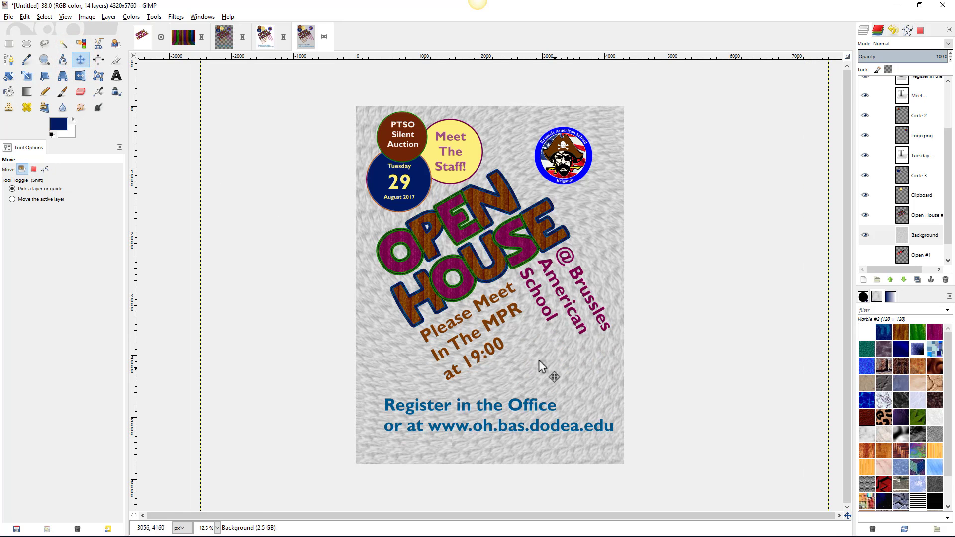
drag(537, 348, 561, 363)
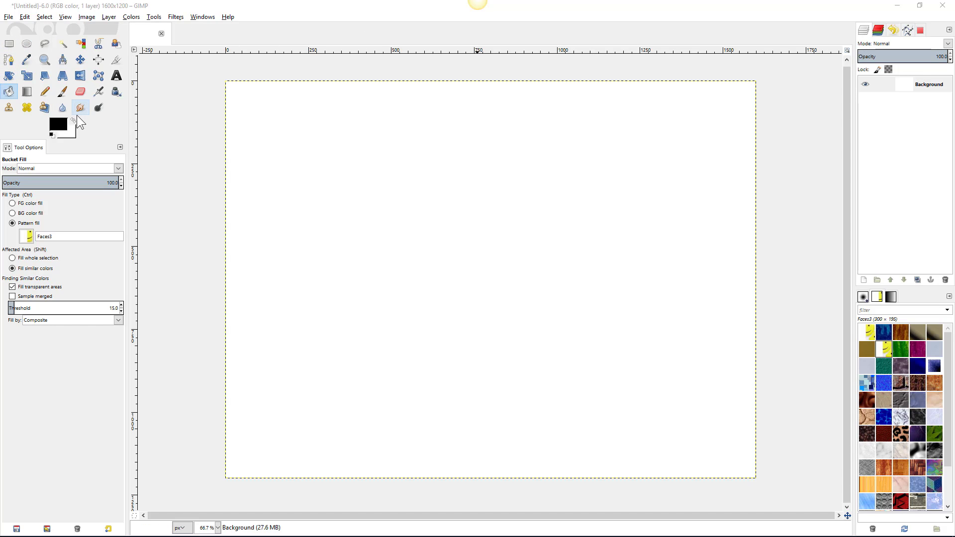
- Add 'ASDFG' text across the blank image and enlarge it to about 462 px
click(117, 77)
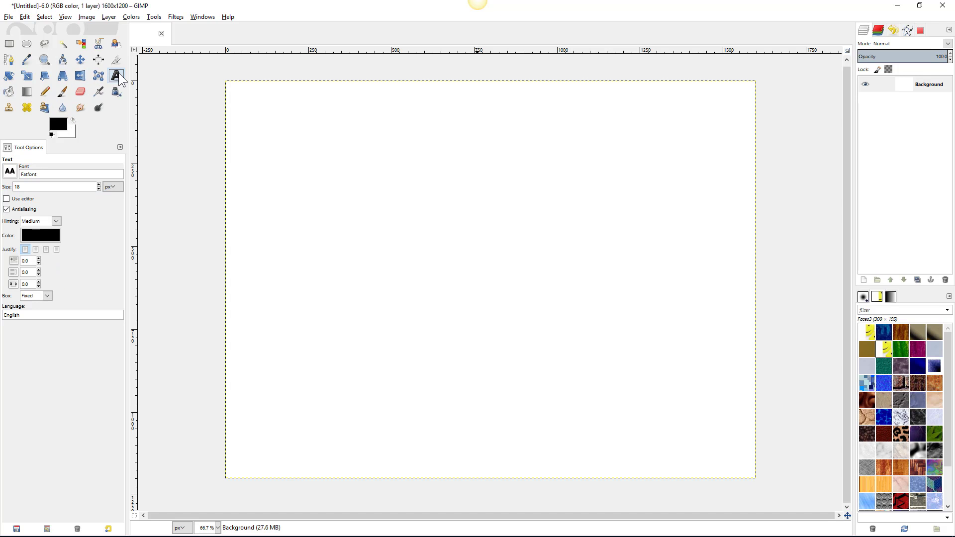
drag(247, 150, 727, 360)
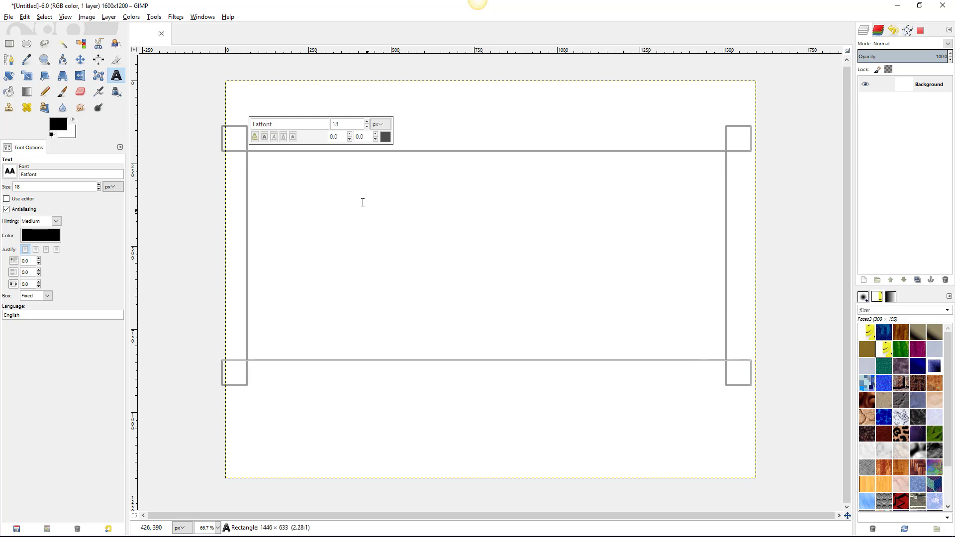
text(ASDFG)
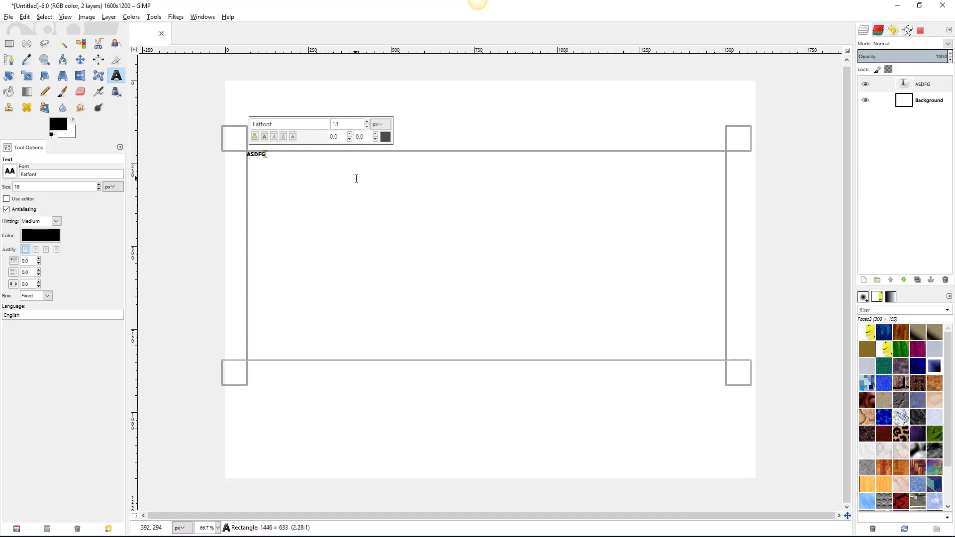
drag(272, 155, 243, 154)
drag(368, 121, 366, 127)
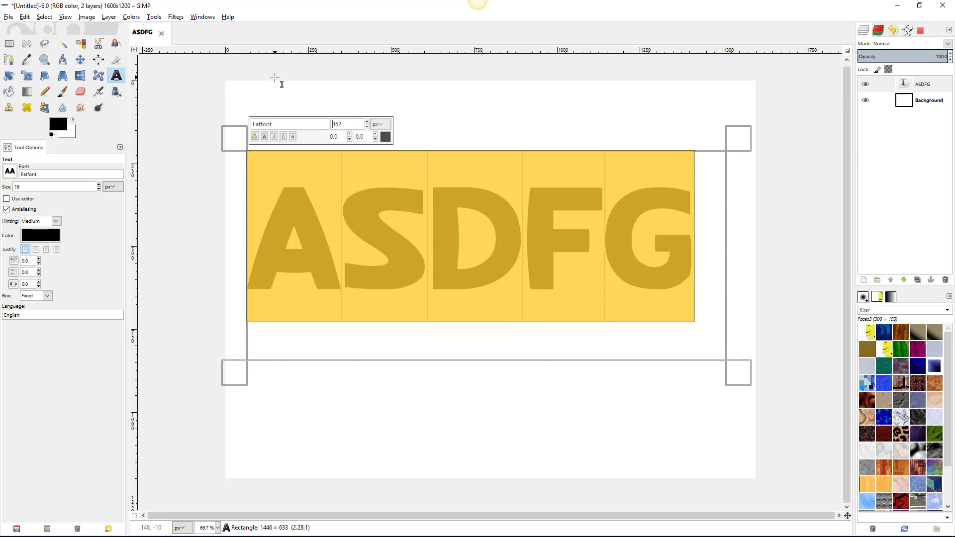
click(69, 47)
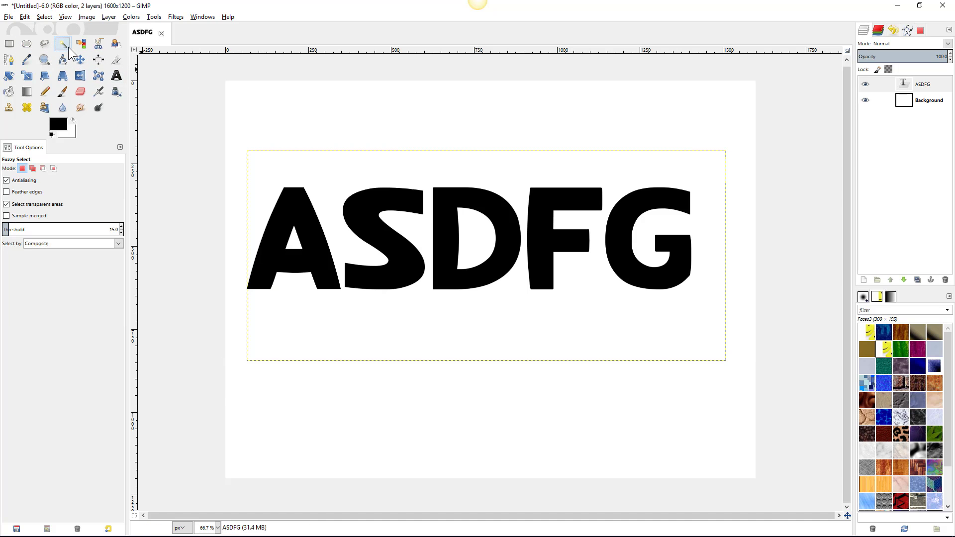
- Fuzzy-select the ASDFG letters together and convert the selection to a path
click(292, 201)
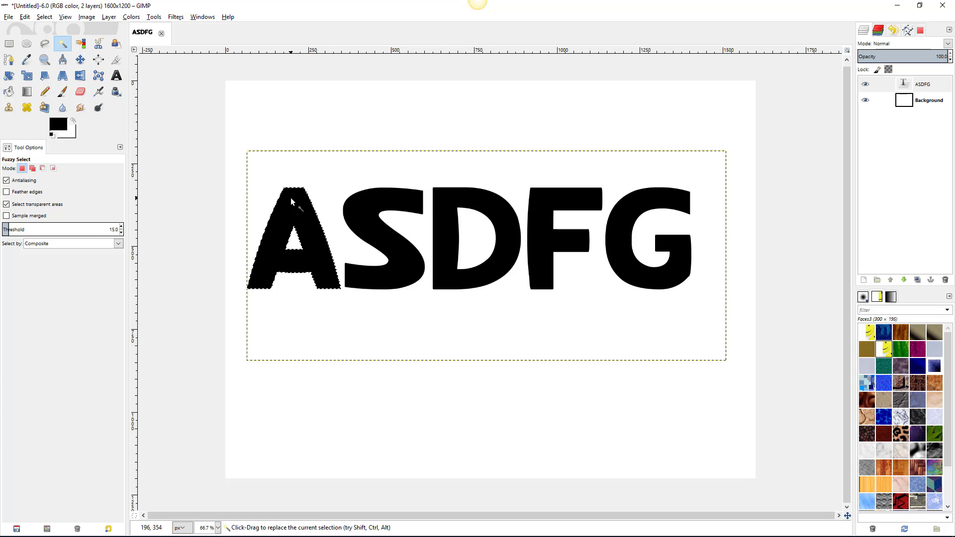
shift+click(396, 207)
shift+click(473, 199)
shift+click(543, 203)
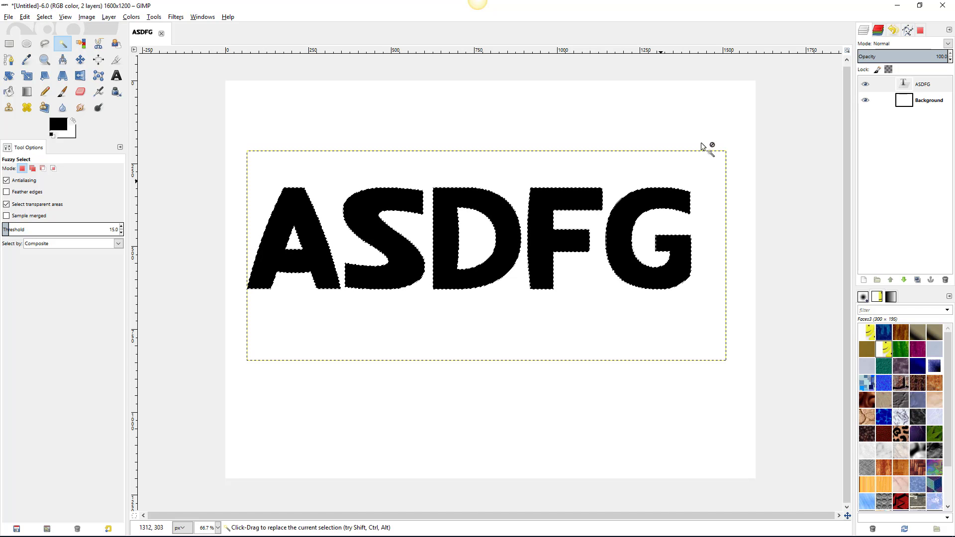
click(908, 30)
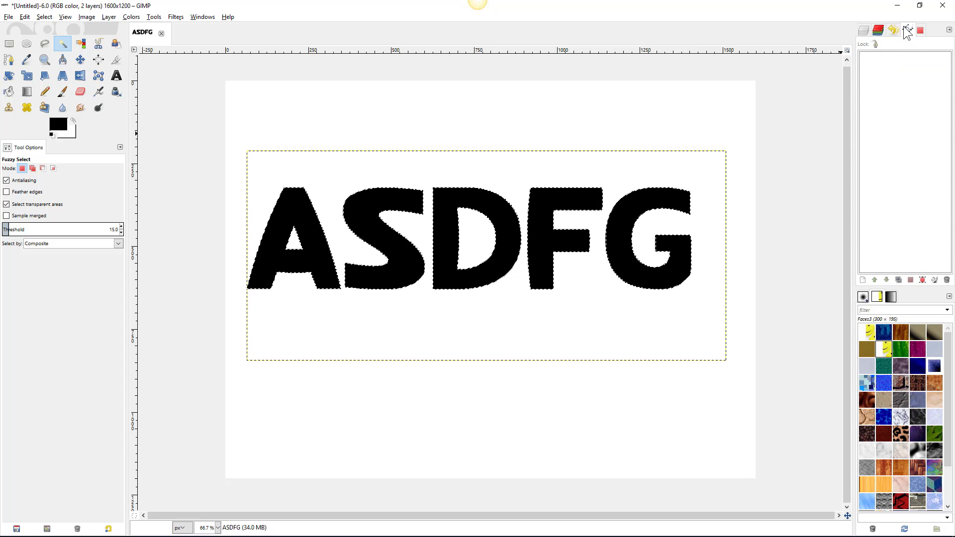
click(923, 280)
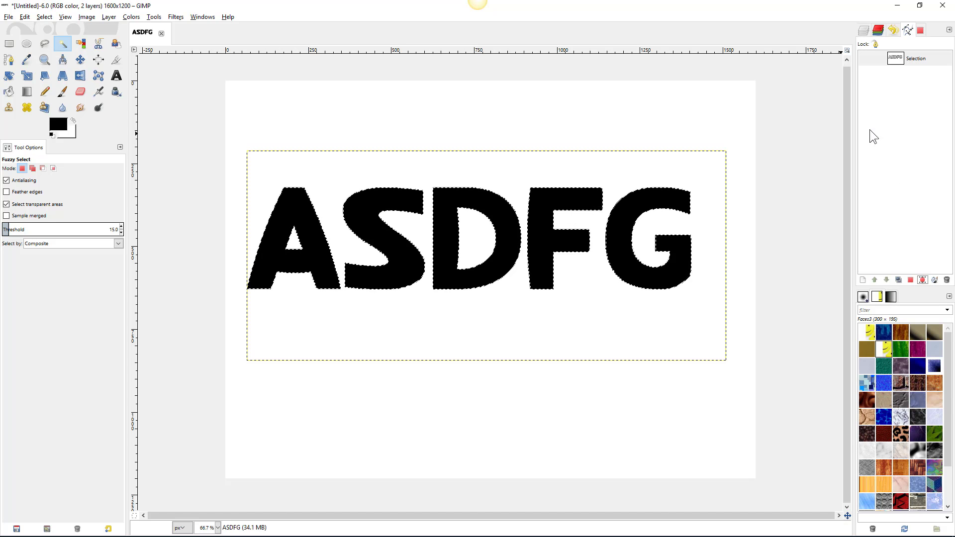
- Delete the black ASDFG text layer, leaving only the letter selection
click(864, 30)
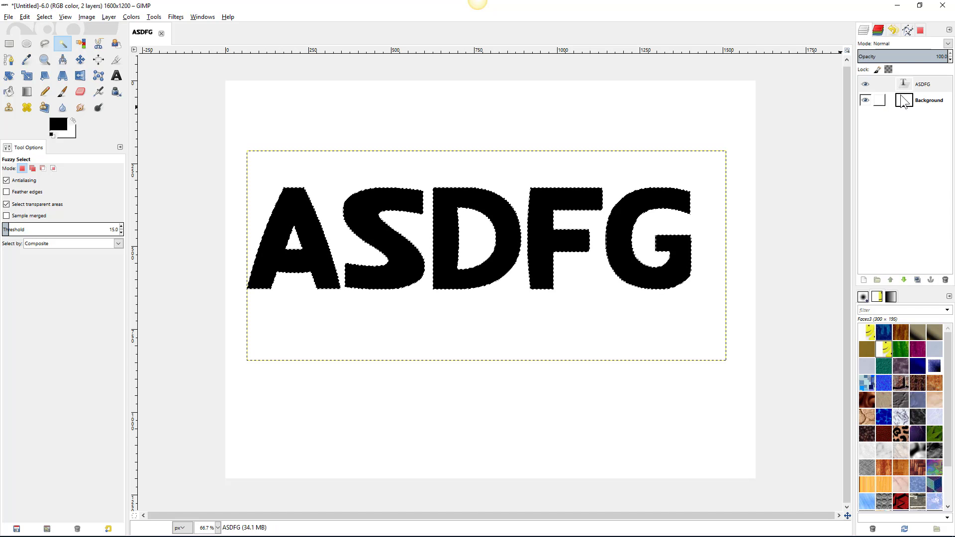
click(924, 86)
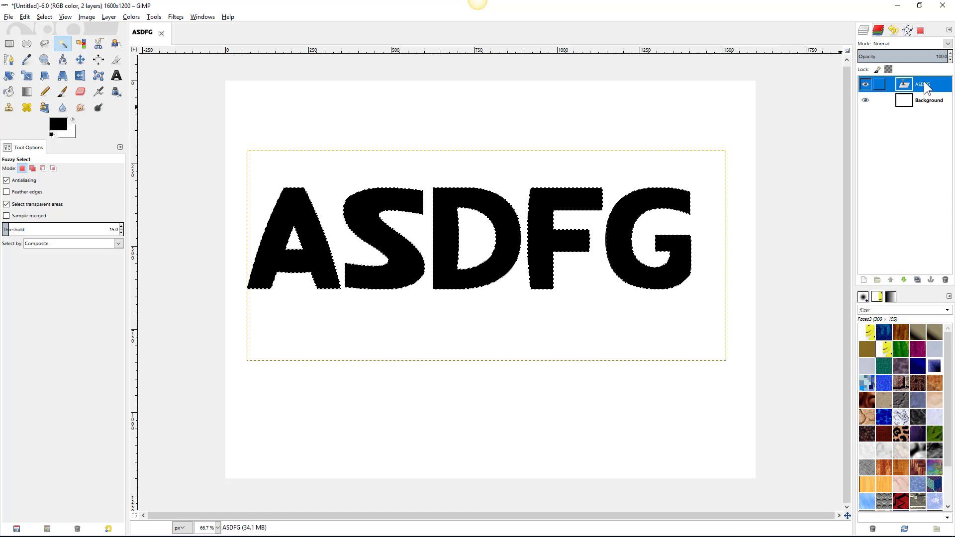
click(945, 280)
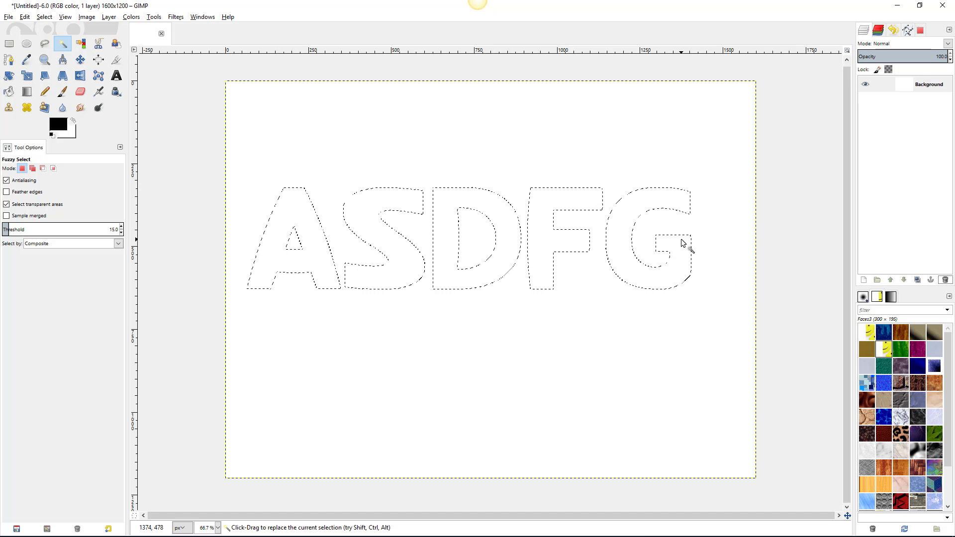
- Open many faces.jpg and copy a rectangle of smiley faces
click(9, 17)
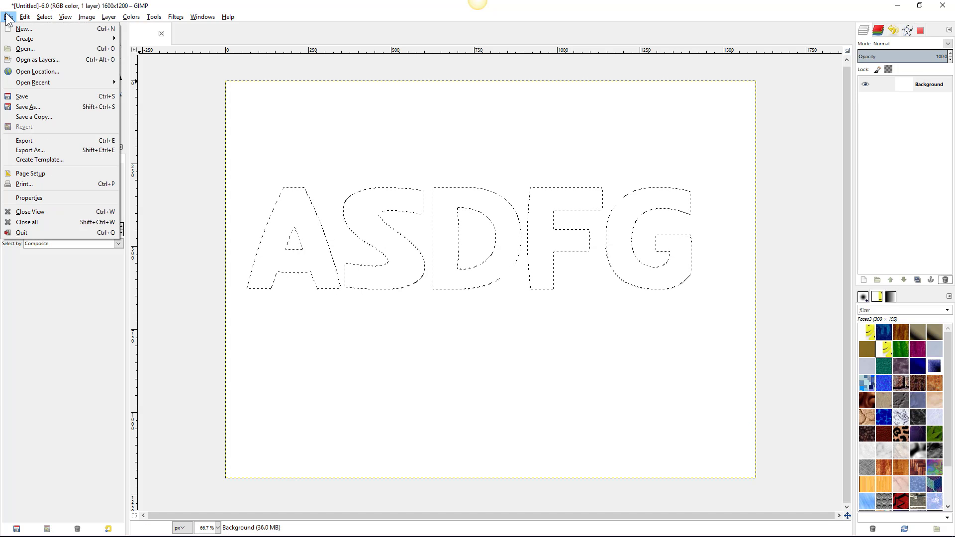
click(25, 48)
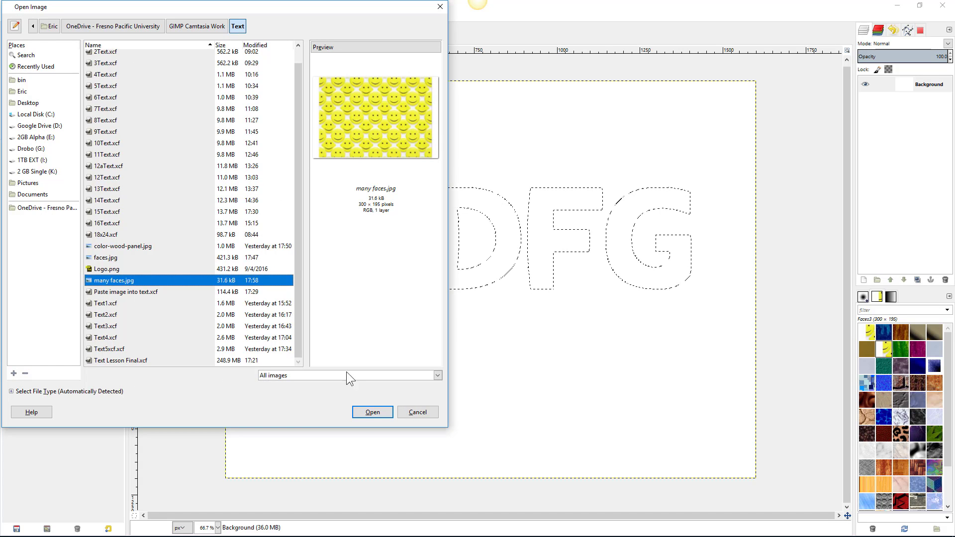
click(370, 413)
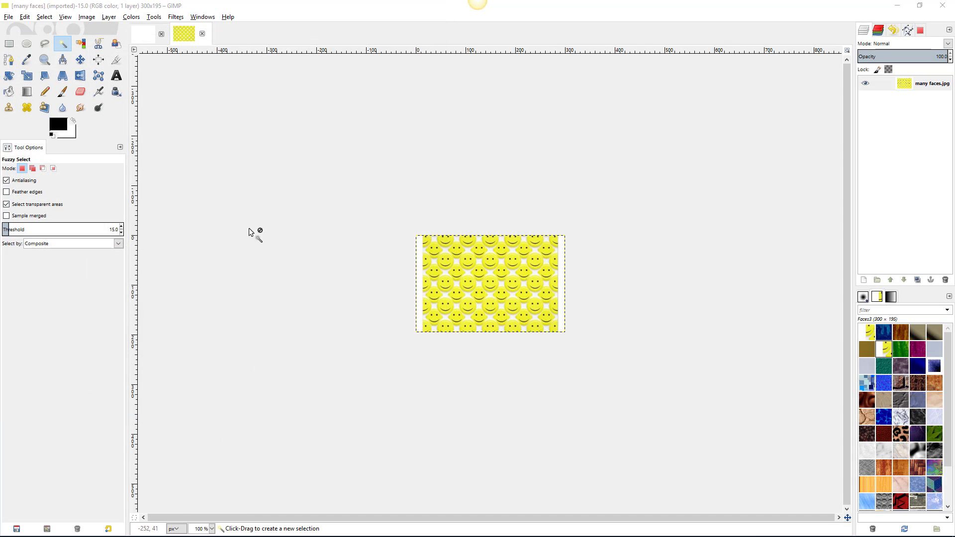
click(9, 43)
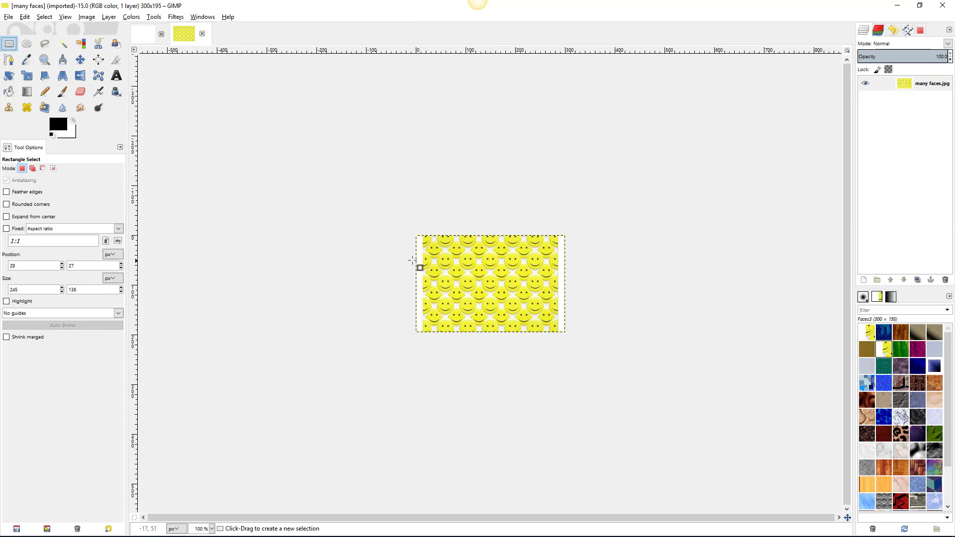
drag(432, 259, 552, 303)
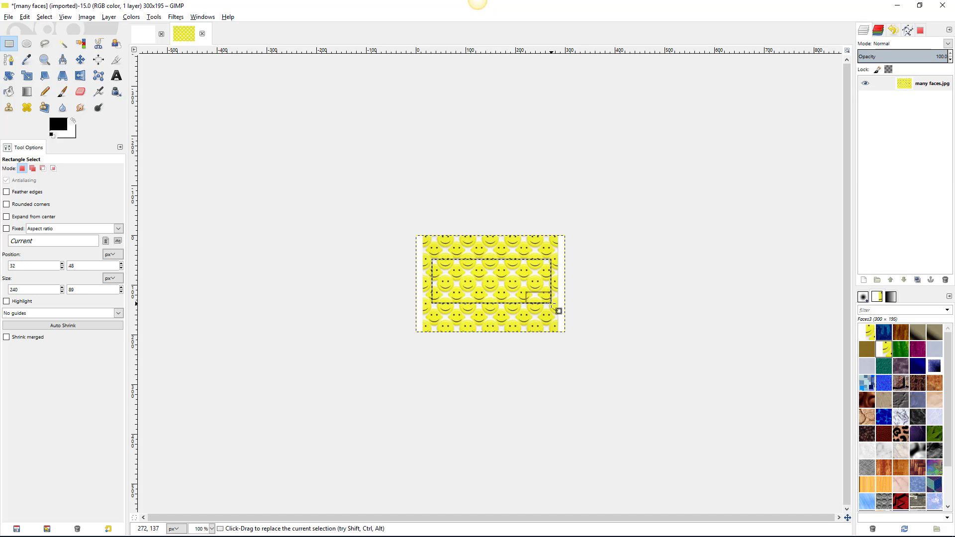
key(ctrl+c)
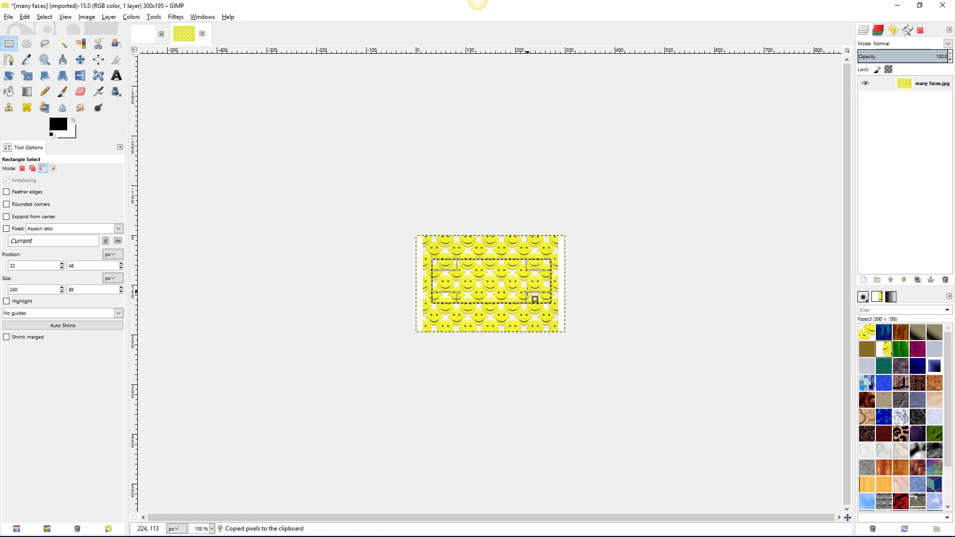
- Paste the copied faces as a new pattern named Faces4, then return to the ASDFG image
right_click(507, 278)
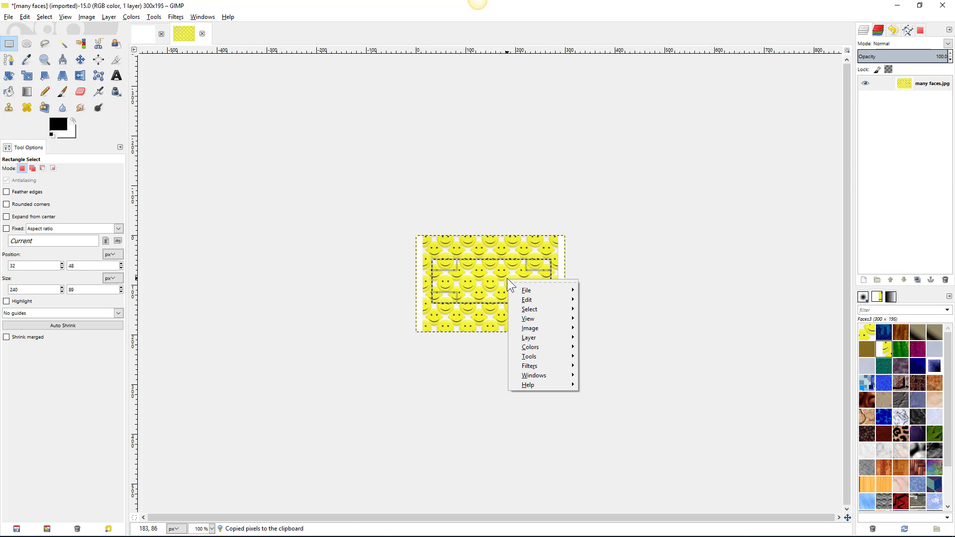
mouse_move(531, 302)
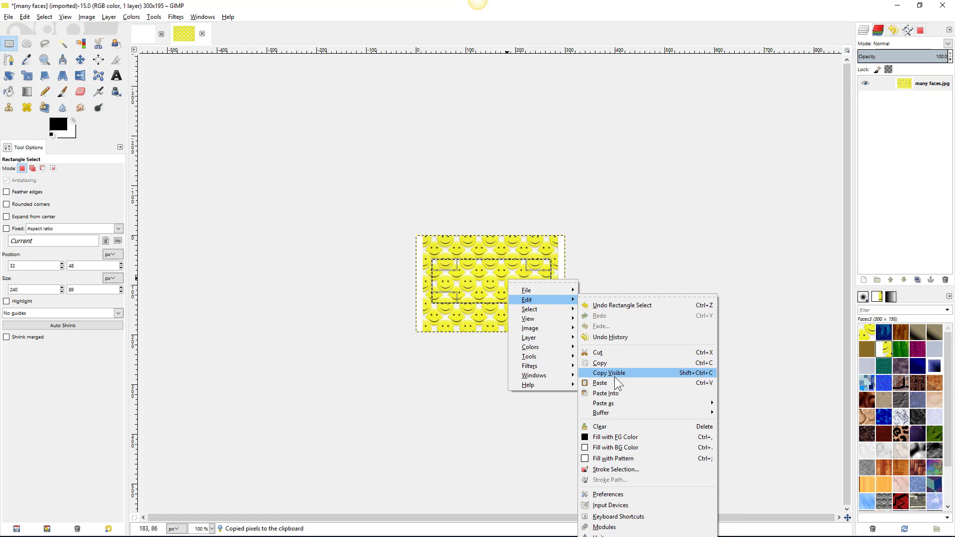
mouse_move(613, 404)
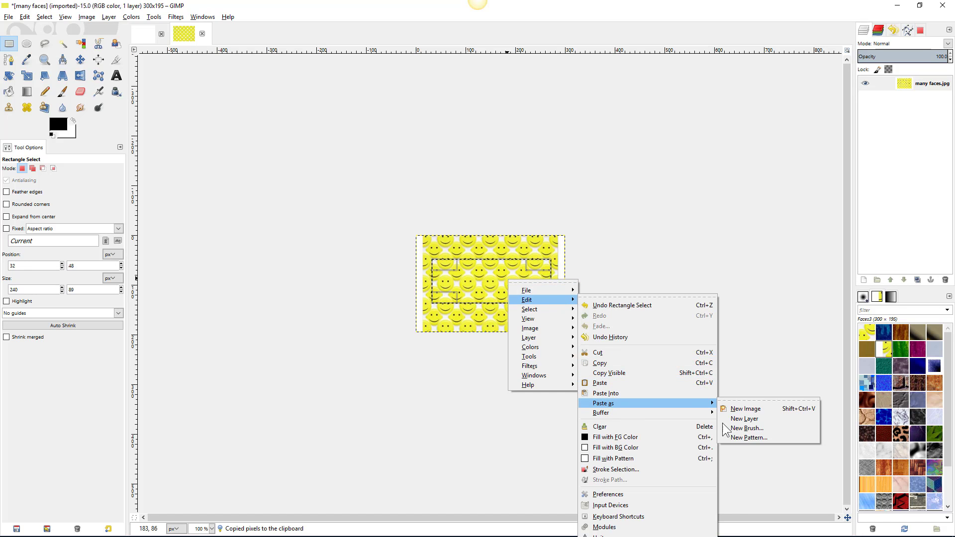
click(740, 438)
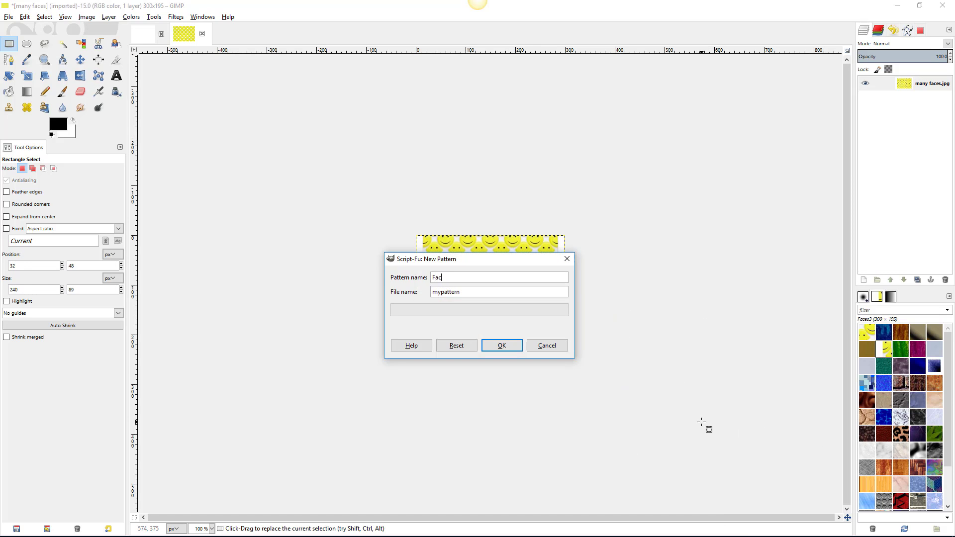
text(Faces4)
key(Return)
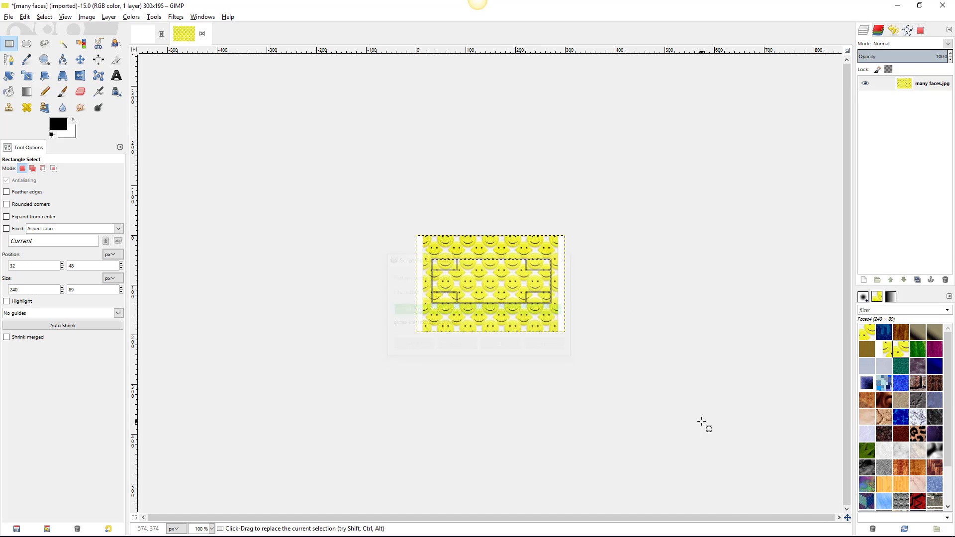
click(144, 36)
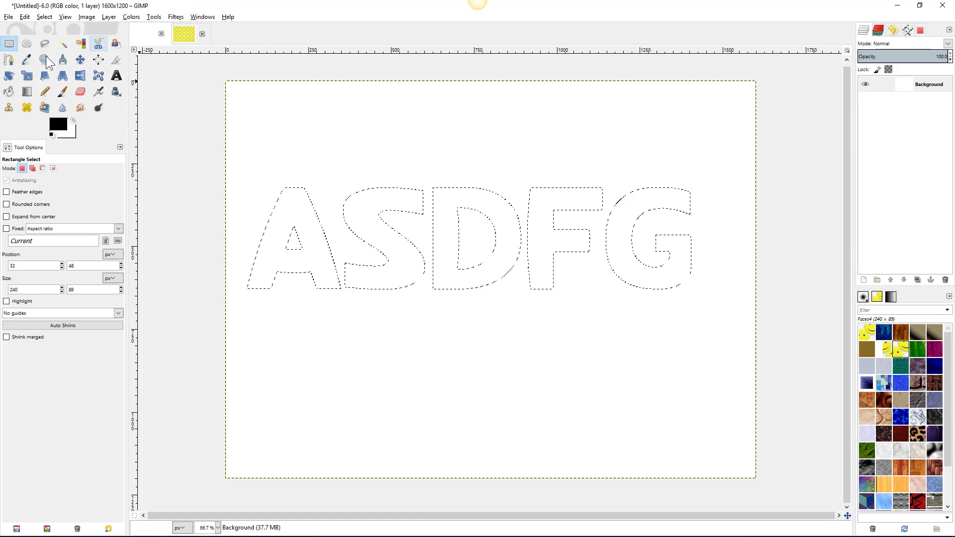
- Bucket-fill the selected ASDFG letters with the Faces4 pattern
click(9, 92)
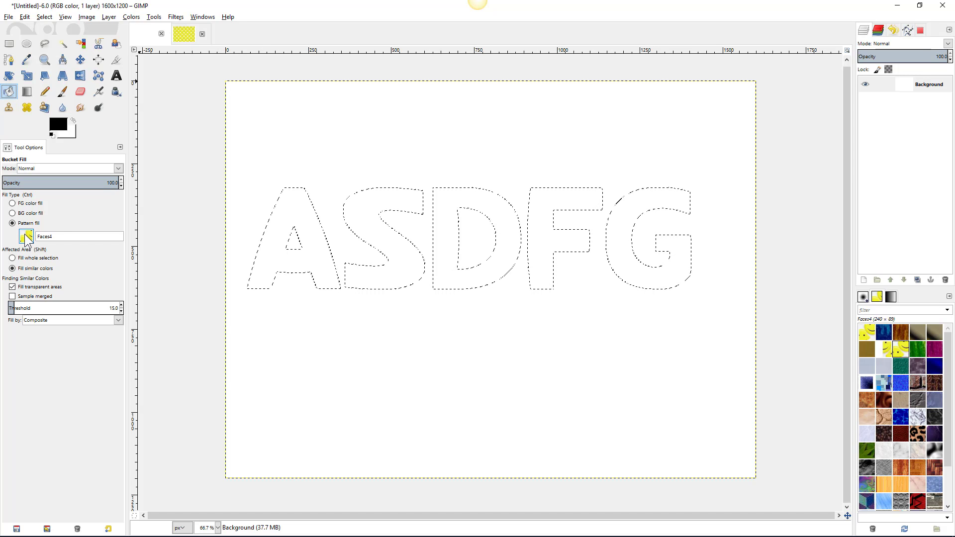
click(286, 207)
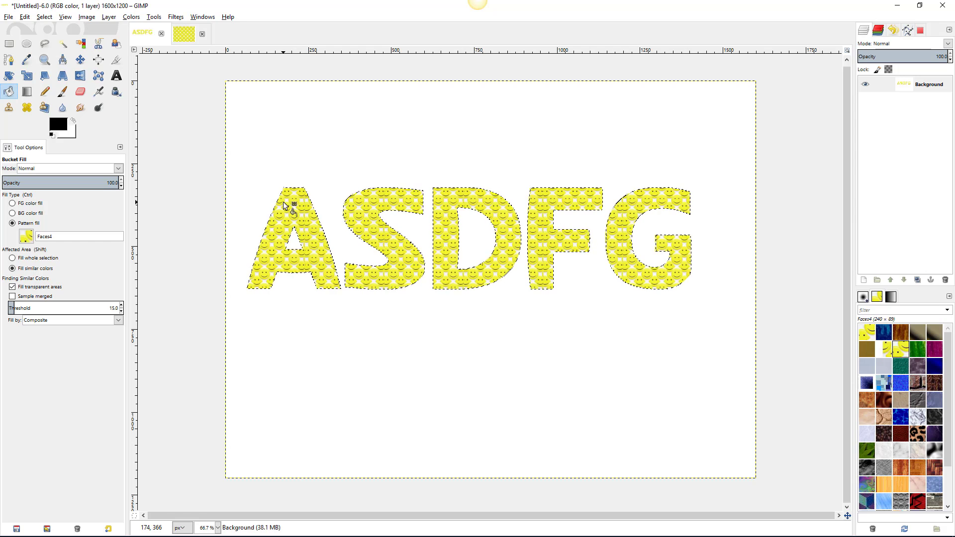